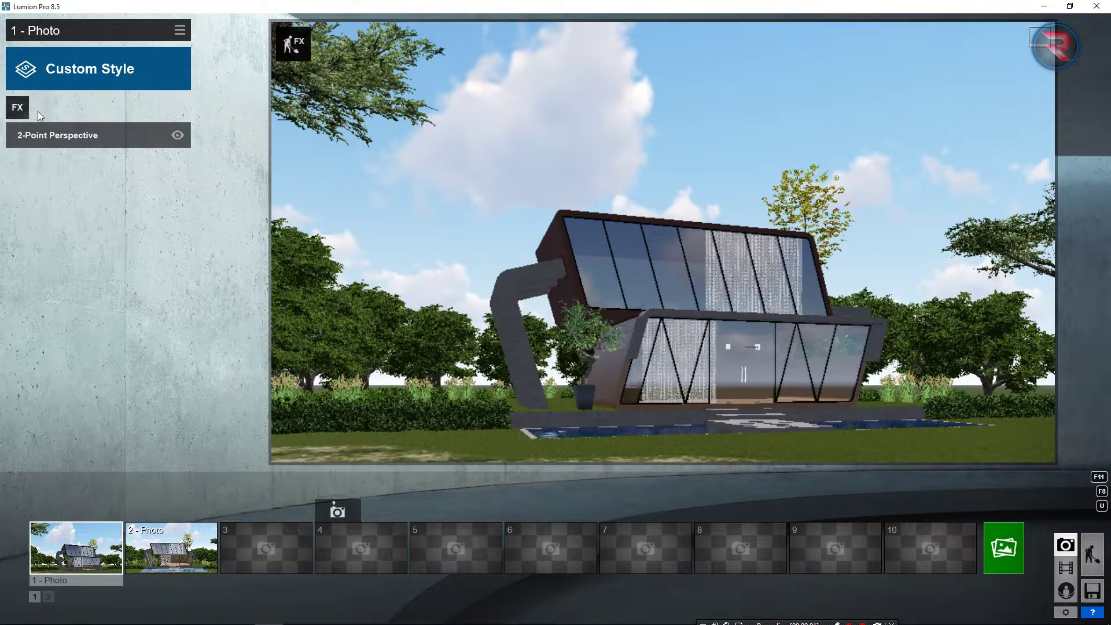
# Add a Sun effect, then lower the sun, nudge its height back up and change its brightness.
pyautogui.click(20, 110)
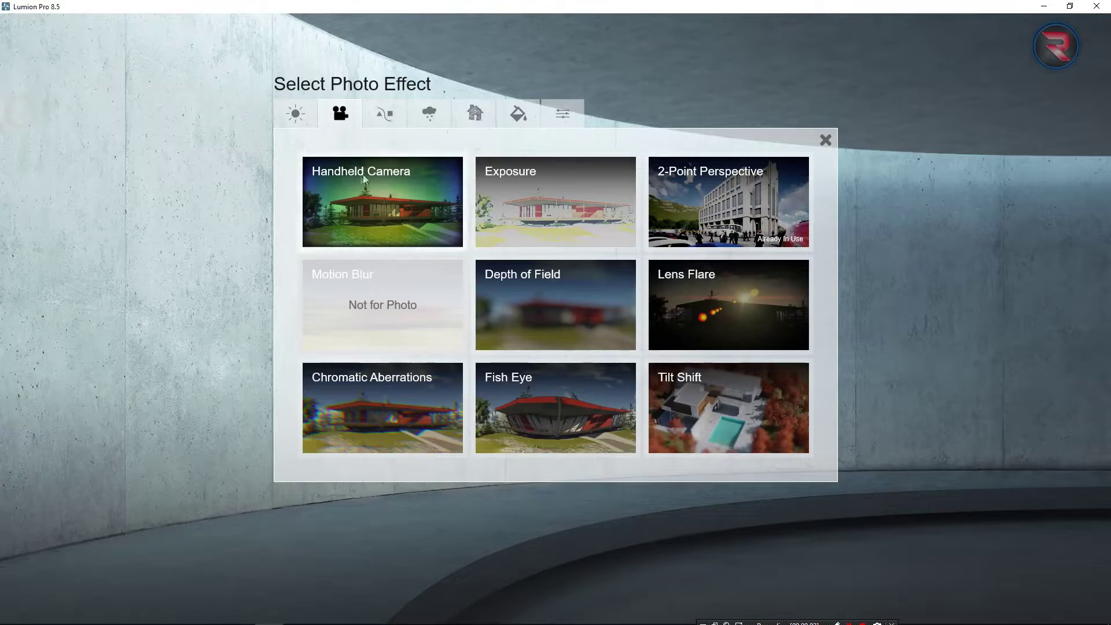
pyautogui.click(287, 115)
pyautogui.click(369, 189)
pyautogui.moveTo(138, 155); pyautogui.dragTo(110, 156)
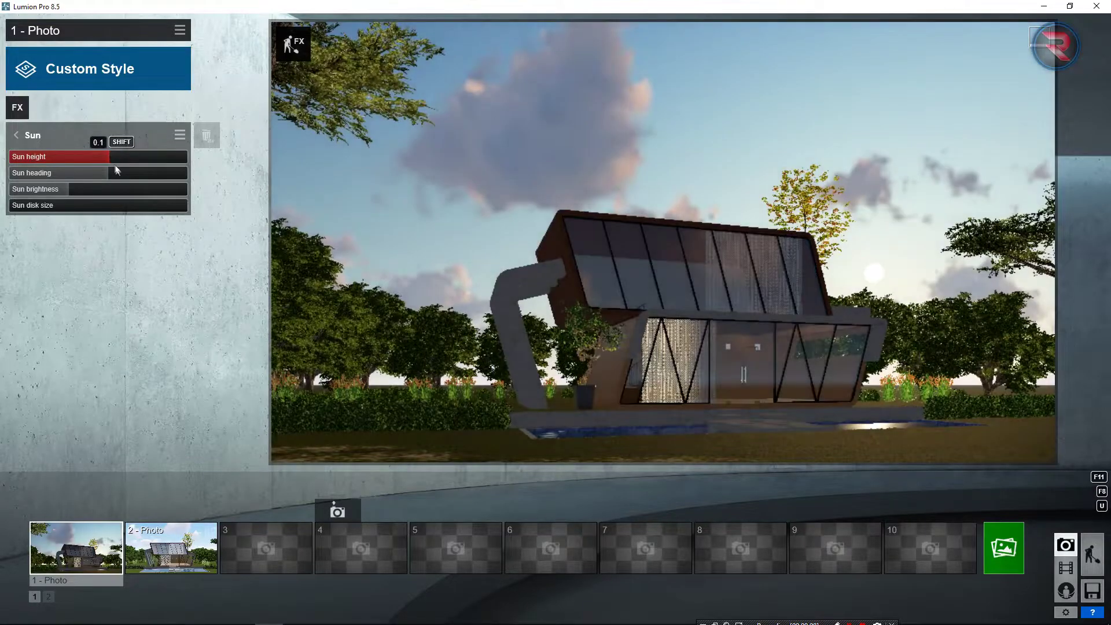
pyautogui.moveTo(116, 157)
pyautogui.mouseDown()
pyautogui.moveTo(125, 158)
pyautogui.moveTo(75, 174)
pyautogui.moveTo(98, 174)
pyautogui.mouseUp()
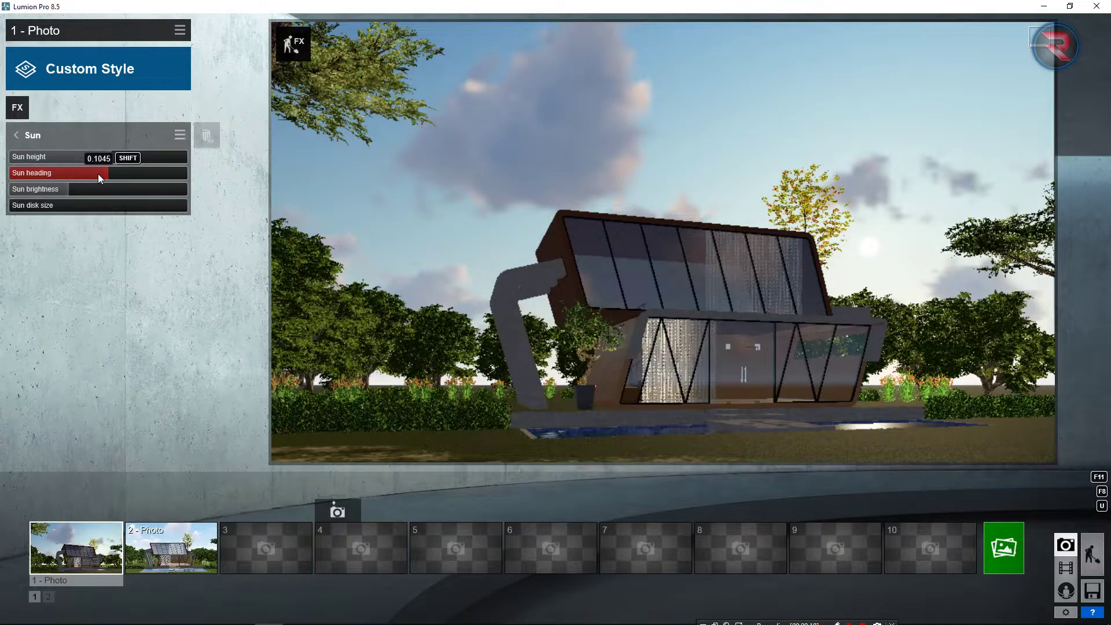
pyautogui.moveTo(49, 197)
pyautogui.mouseDown()
pyautogui.moveTo(130, 195)
pyautogui.moveTo(56, 203)
pyautogui.mouseUp()
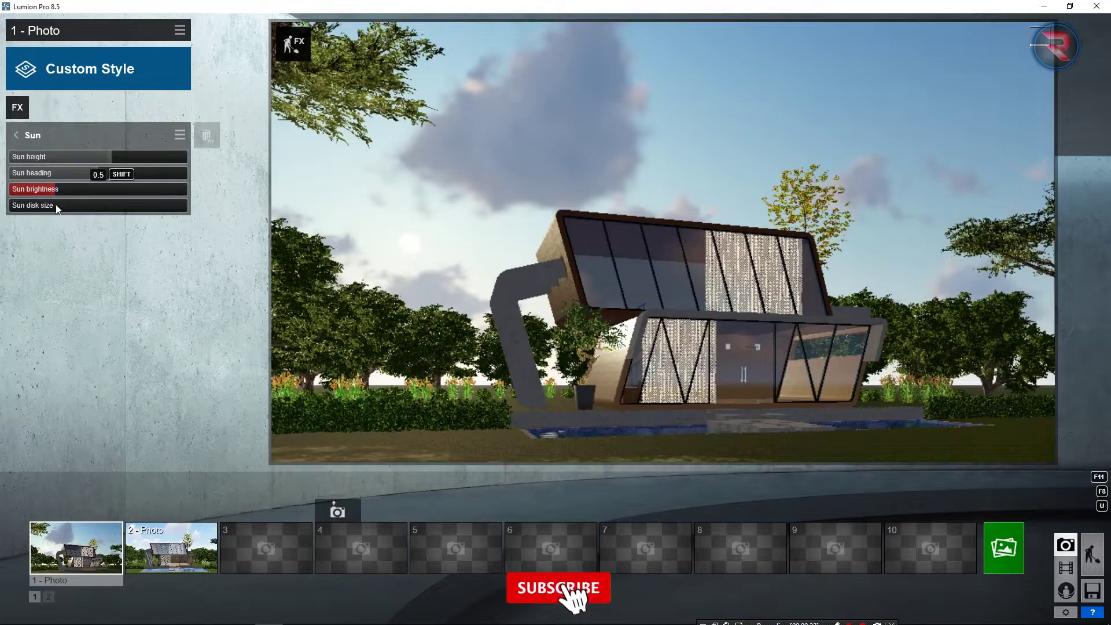
# Add a Shadow effect with Interior/Exterior at full and a shorter sun shadow range.
pyautogui.click(17, 107)
pyautogui.click(497, 189)
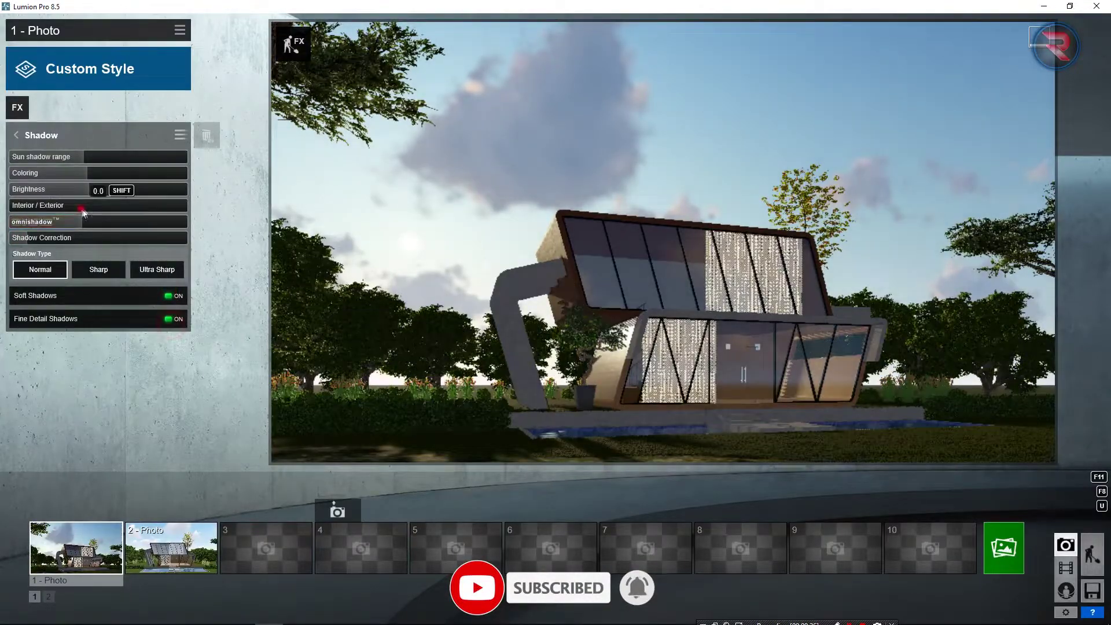
pyautogui.moveTo(81, 208); pyautogui.dragTo(222, 214)
pyautogui.moveTo(87, 156)
pyautogui.mouseDown()
pyautogui.moveTo(75, 161)
pyautogui.moveTo(90, 178)
pyautogui.moveTo(78, 178)
pyautogui.mouseUp()
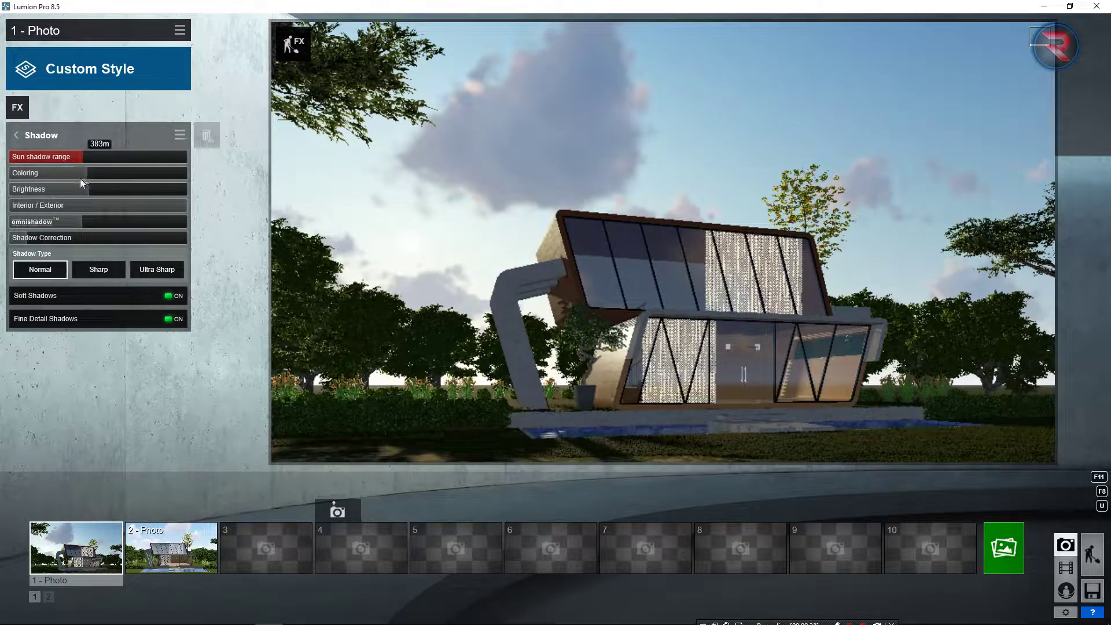
pyautogui.click(17, 107)
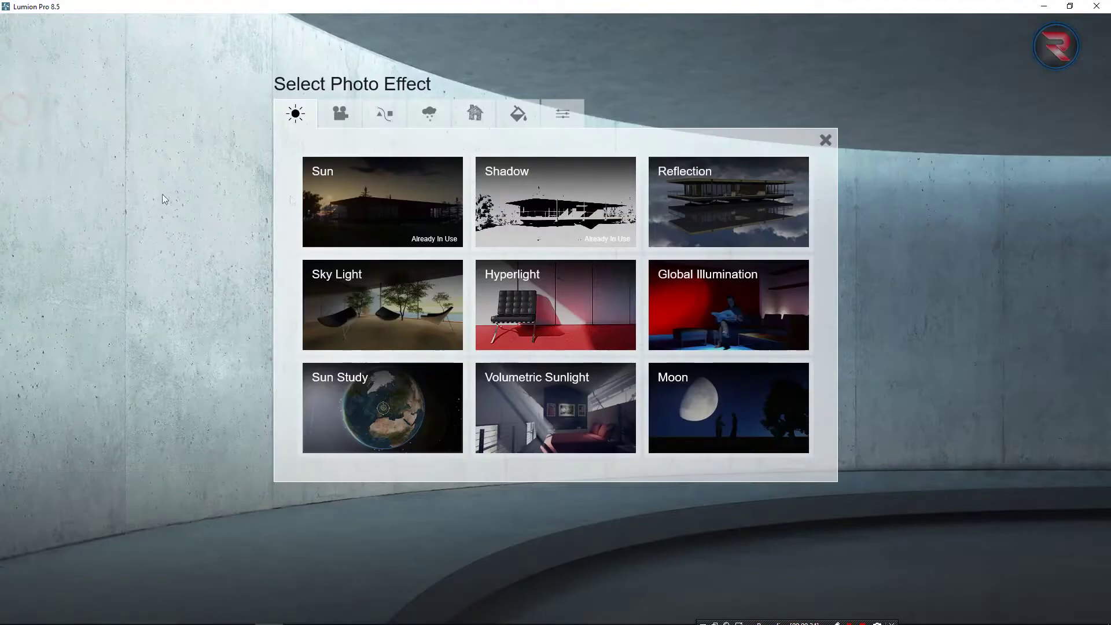
# In the Sun effect, swing the sun heading around, adjust the sun height and fine-tune the heading.
pyautogui.click(347, 194)
pyautogui.moveTo(99, 175)
pyautogui.mouseDown()
pyautogui.moveTo(1, 209)
pyautogui.moveTo(22, 207)
pyautogui.mouseUp()
pyautogui.moveTo(69, 157)
pyautogui.mouseDown()
pyautogui.moveTo(130, 160)
pyautogui.moveTo(118, 162)
pyautogui.mouseUp()
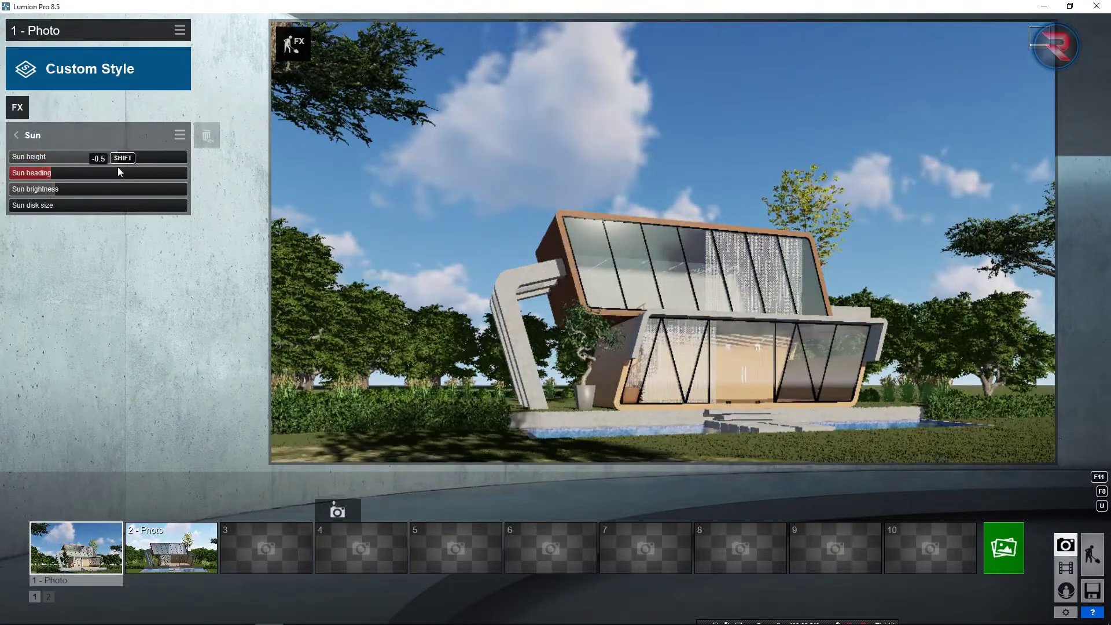
pyautogui.moveTo(53, 183)
pyautogui.mouseDown()
pyautogui.moveTo(113, 172)
pyautogui.moveTo(1, 203)
pyautogui.moveTo(81, 206)
pyautogui.moveTo(50, 209)
pyautogui.mouseUp()
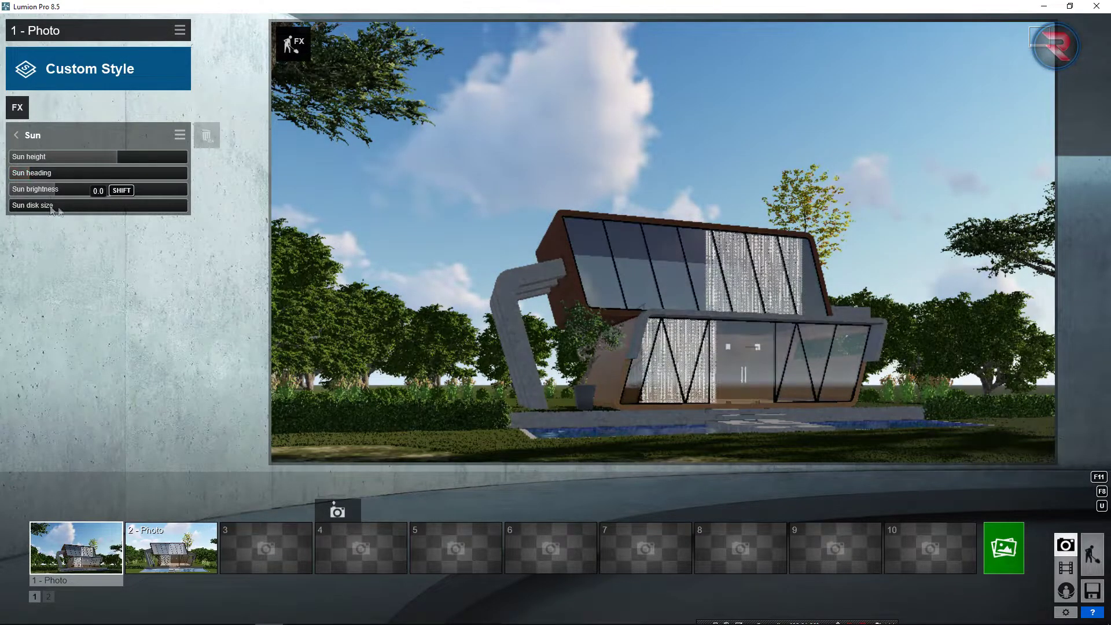
pyautogui.click(25, 110)
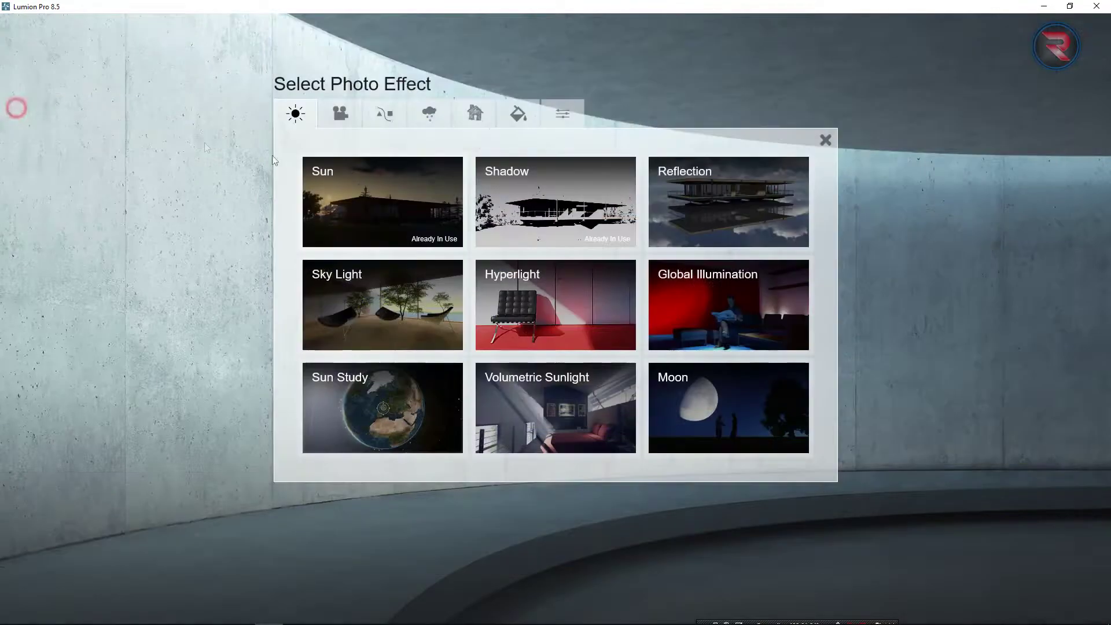
# Add an Exposure effect from the Camera effects.
pyautogui.click(340, 114)
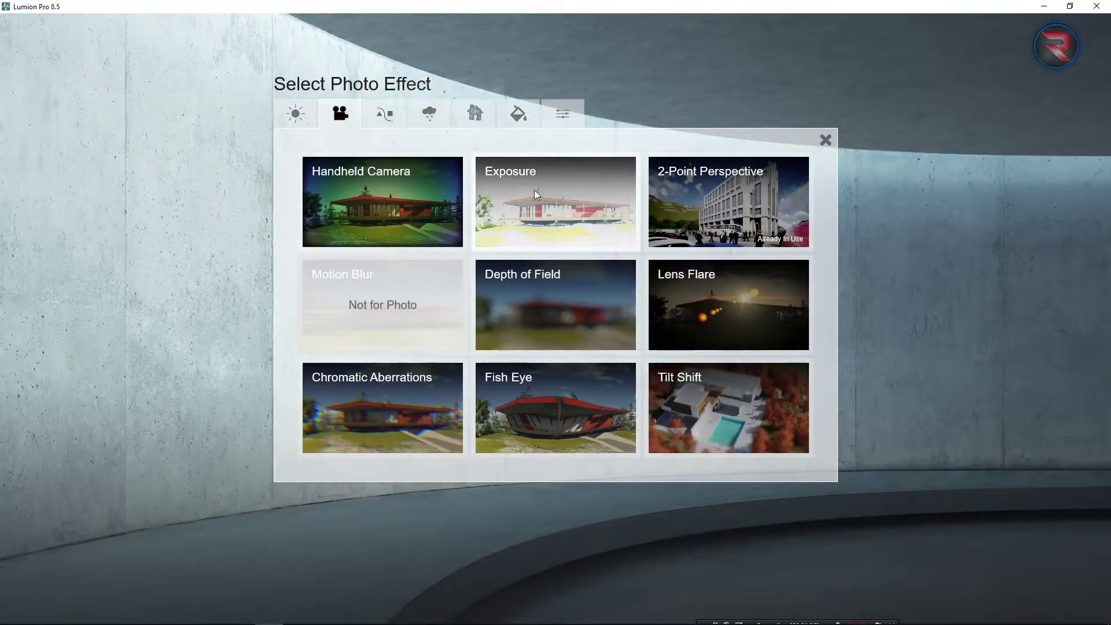
pyautogui.click(533, 191)
pyautogui.click(16, 108)
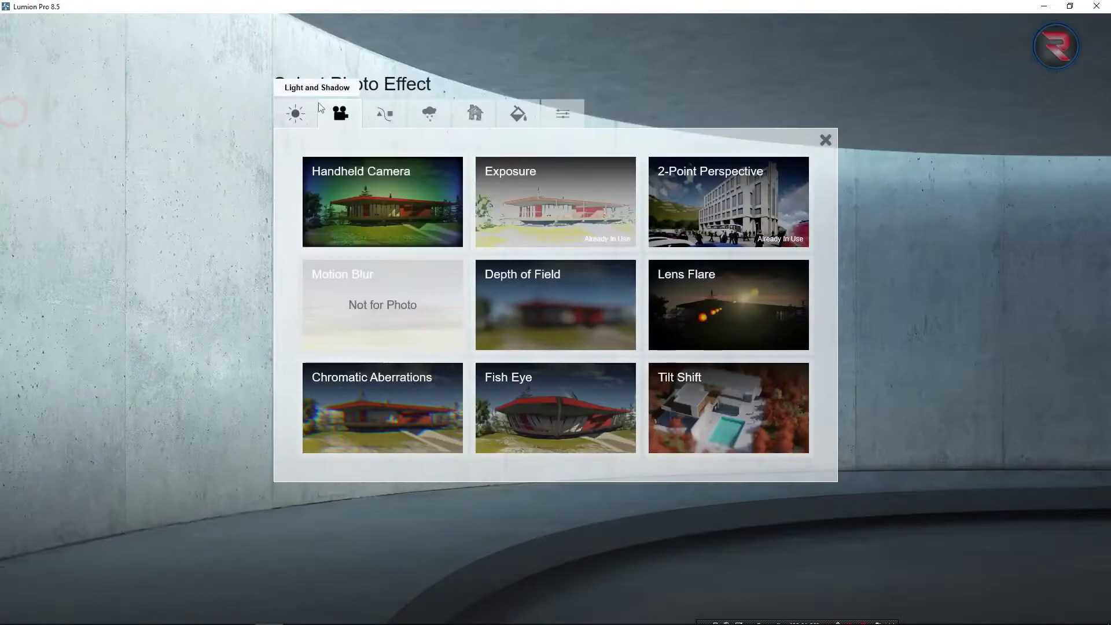
pyautogui.click(313, 113)
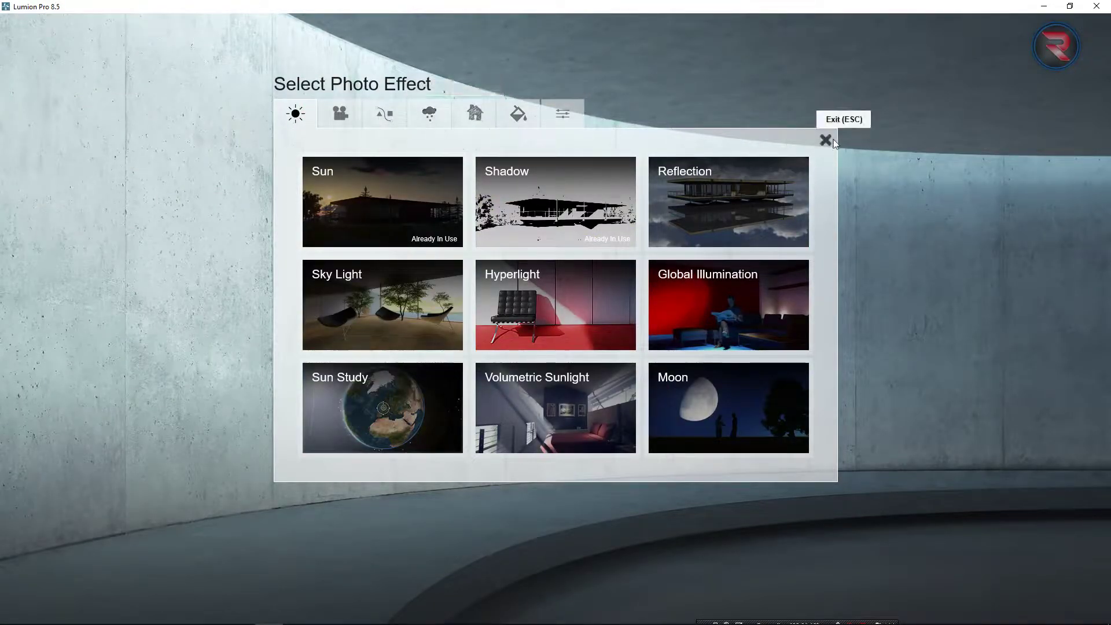
# Add Sky and Clouds from Weather, shift the cloud position and cut the cloud amount.
pyautogui.click(429, 114)
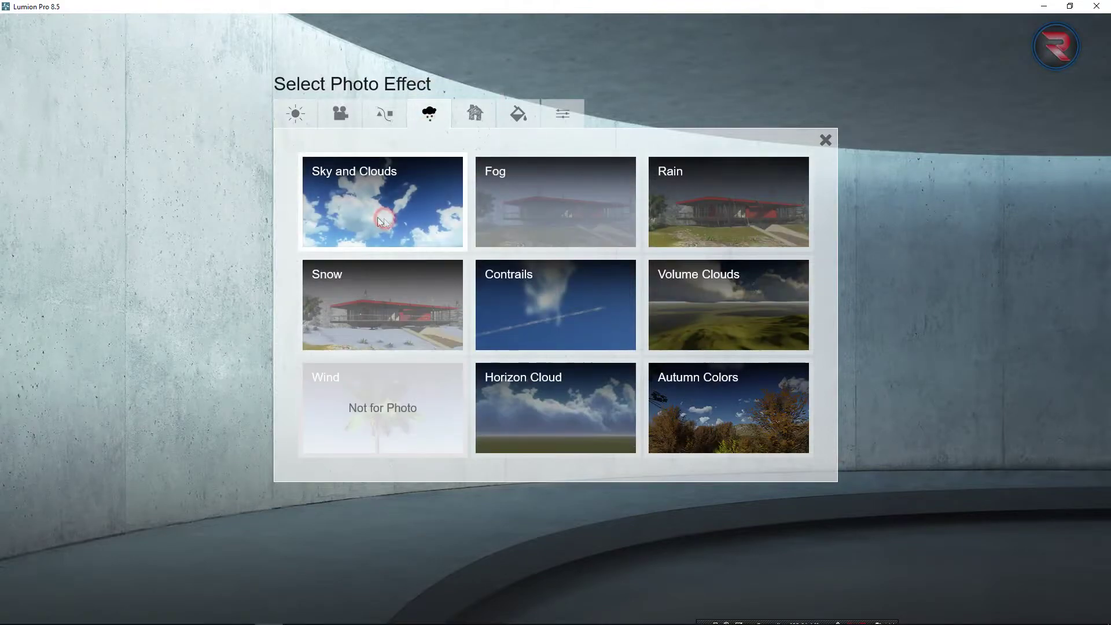
pyautogui.click(382, 207)
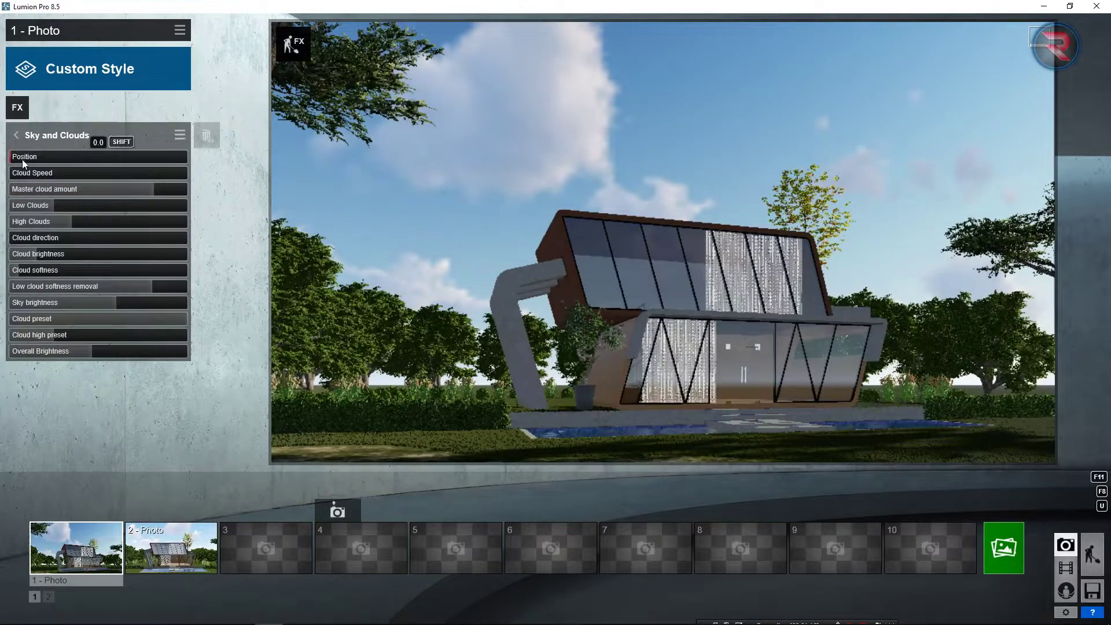
pyautogui.moveTo(22, 158); pyautogui.dragTo(86, 165)
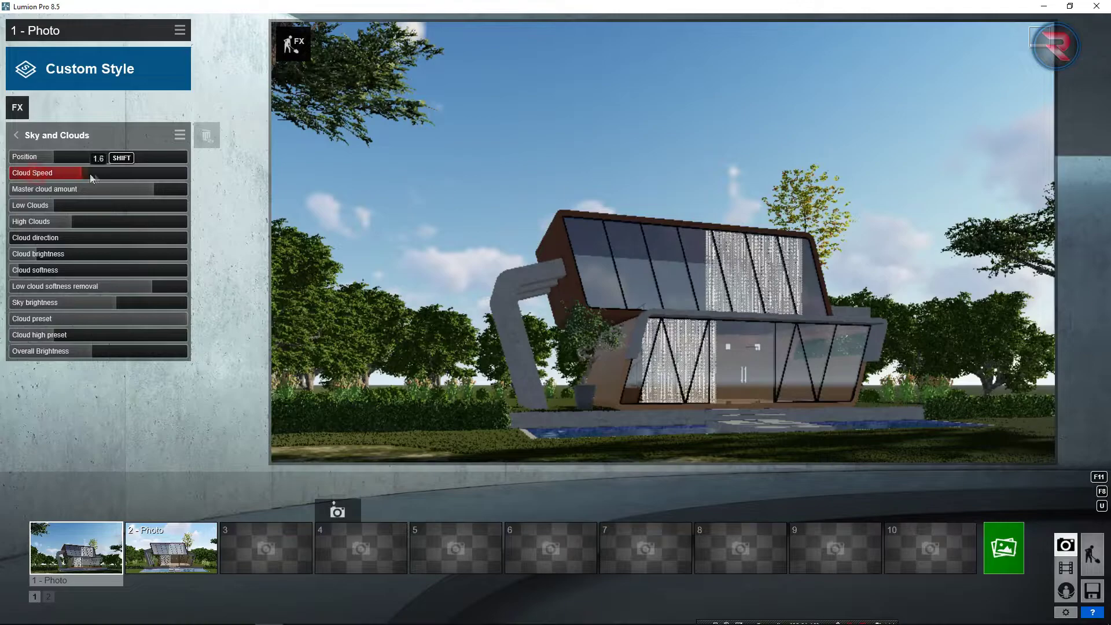
pyautogui.moveTo(11, 189); pyautogui.dragTo(3, 191)
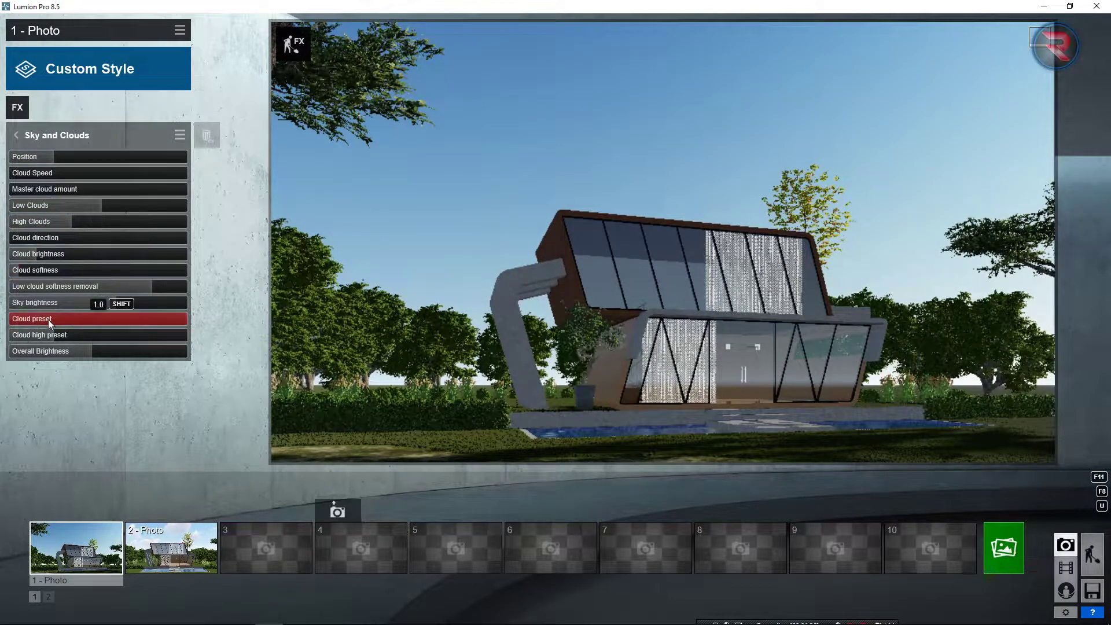
pyautogui.click(17, 107)
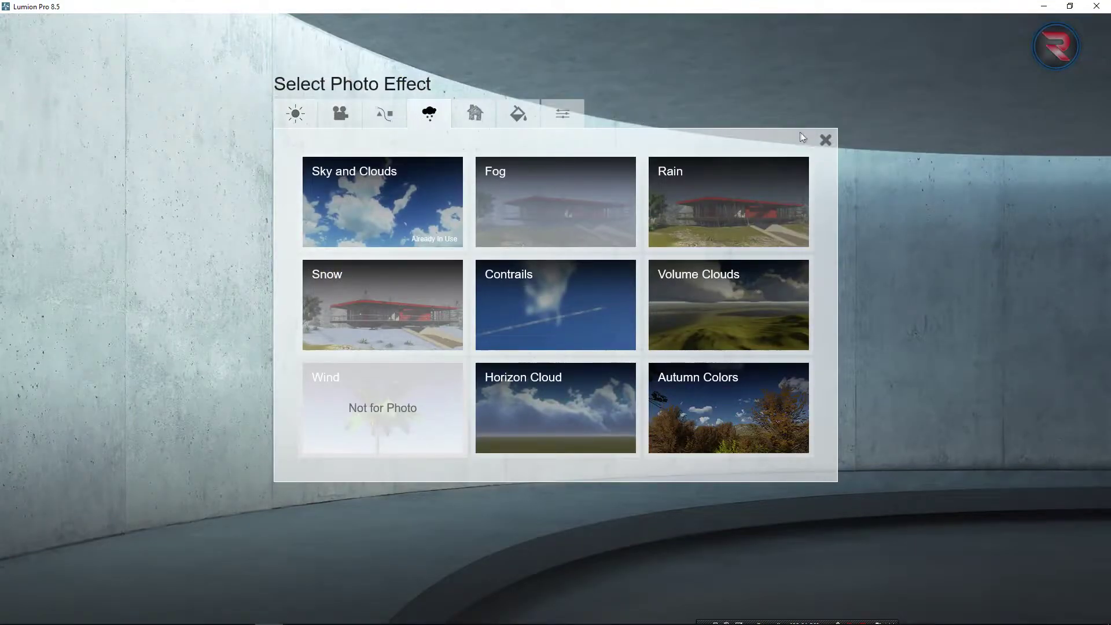
# Apply the Dawn preset style to the photo.
pyautogui.click(825, 139)
pyautogui.click(74, 70)
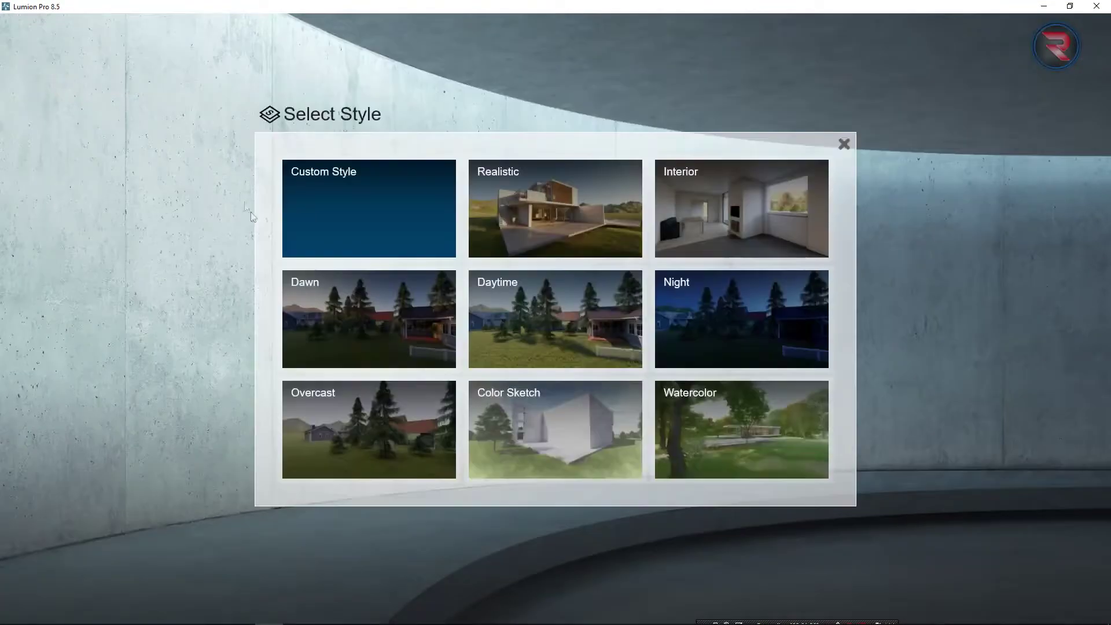
pyautogui.click(343, 319)
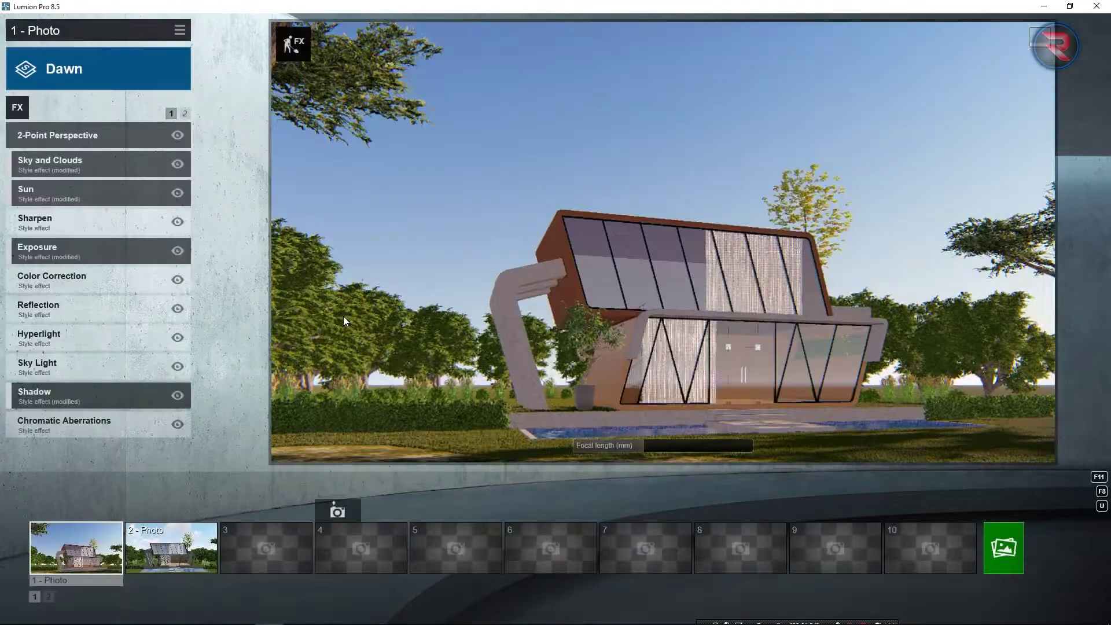
# In Color Correction, raise the tint, reduce vibrance and lower the brightness.
pyautogui.moveTo(87, 221)
pyautogui.click(75, 276)
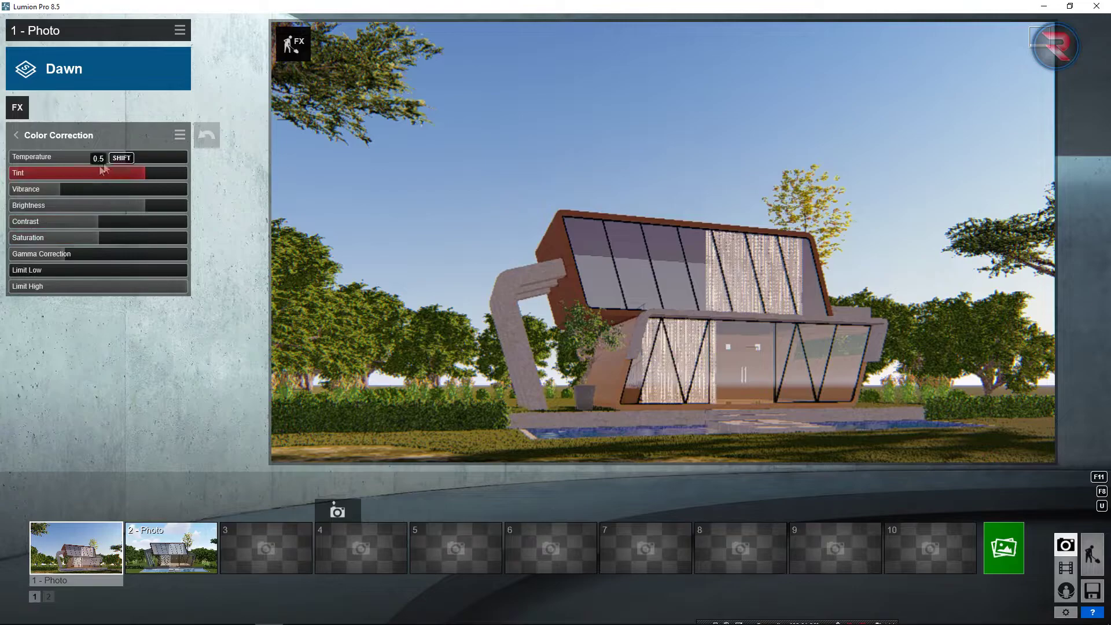
pyautogui.moveTo(99, 177)
pyautogui.mouseDown()
pyautogui.moveTo(116, 158)
pyautogui.moveTo(107, 163)
pyautogui.mouseUp()
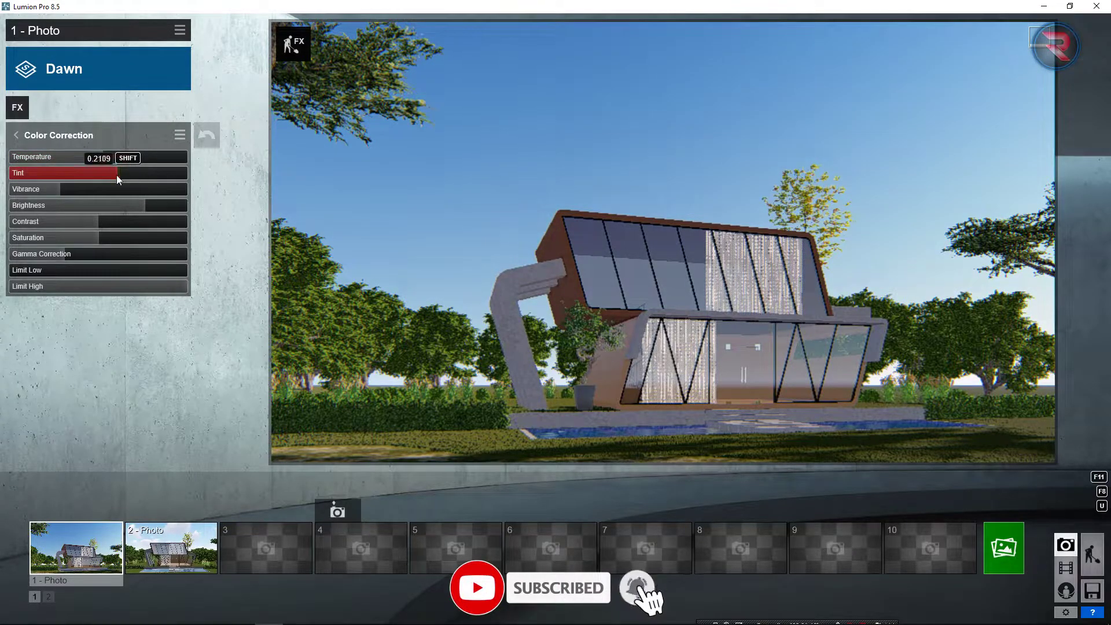
pyautogui.moveTo(64, 191); pyautogui.dragTo(0, 210)
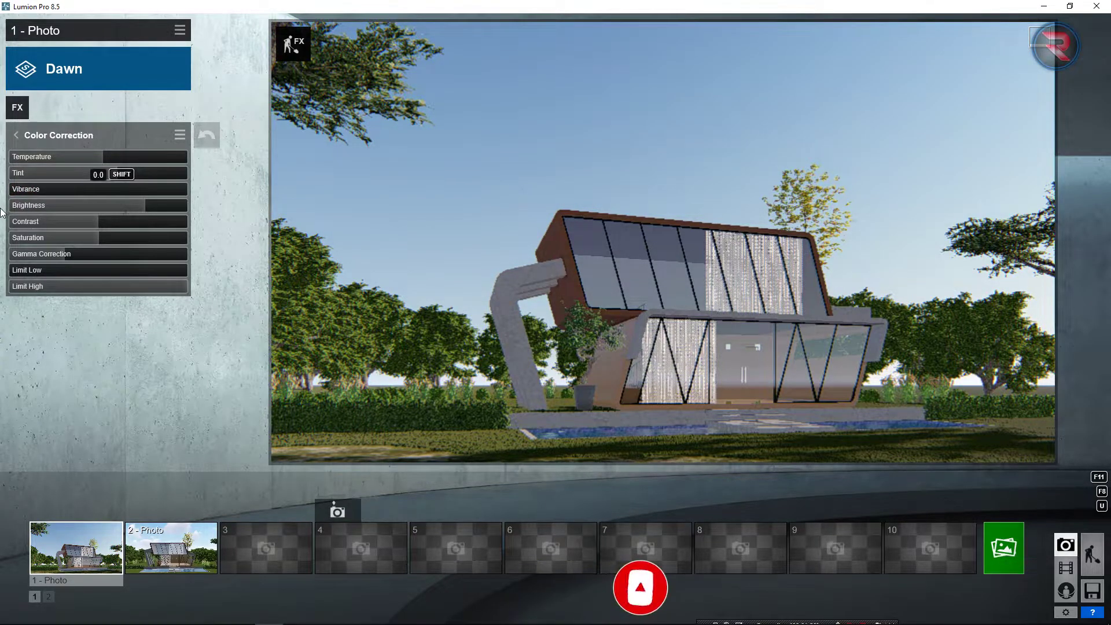
pyautogui.moveTo(145, 207); pyautogui.dragTo(102, 220)
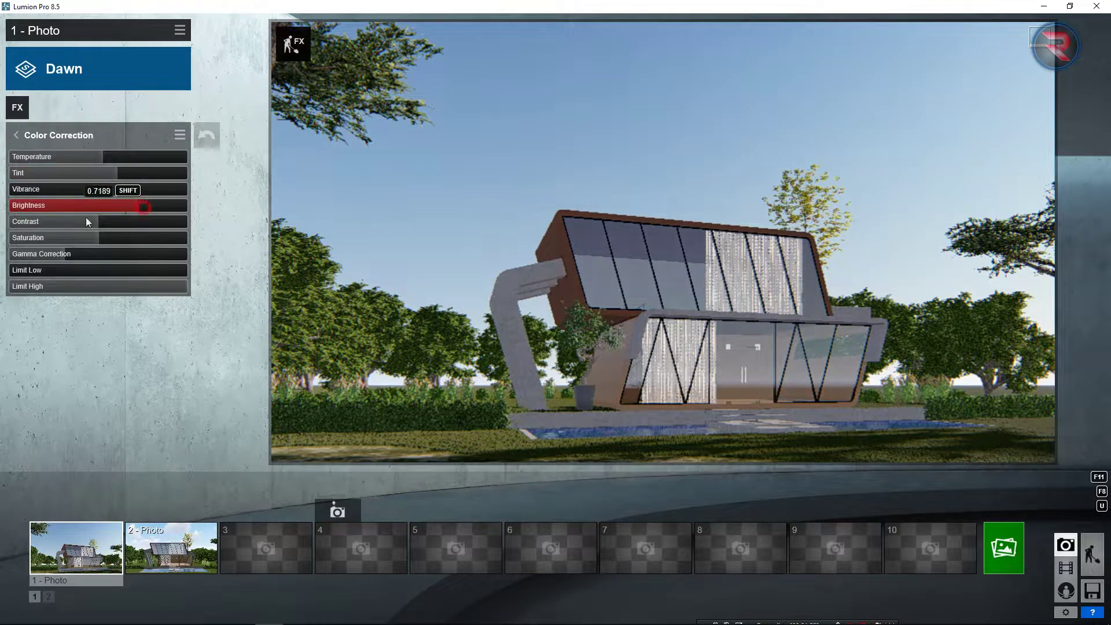
# Add a Reflection effect with the tilted glass roof and pool water as reflection planes.
pyautogui.click(16, 107)
pyautogui.click(305, 114)
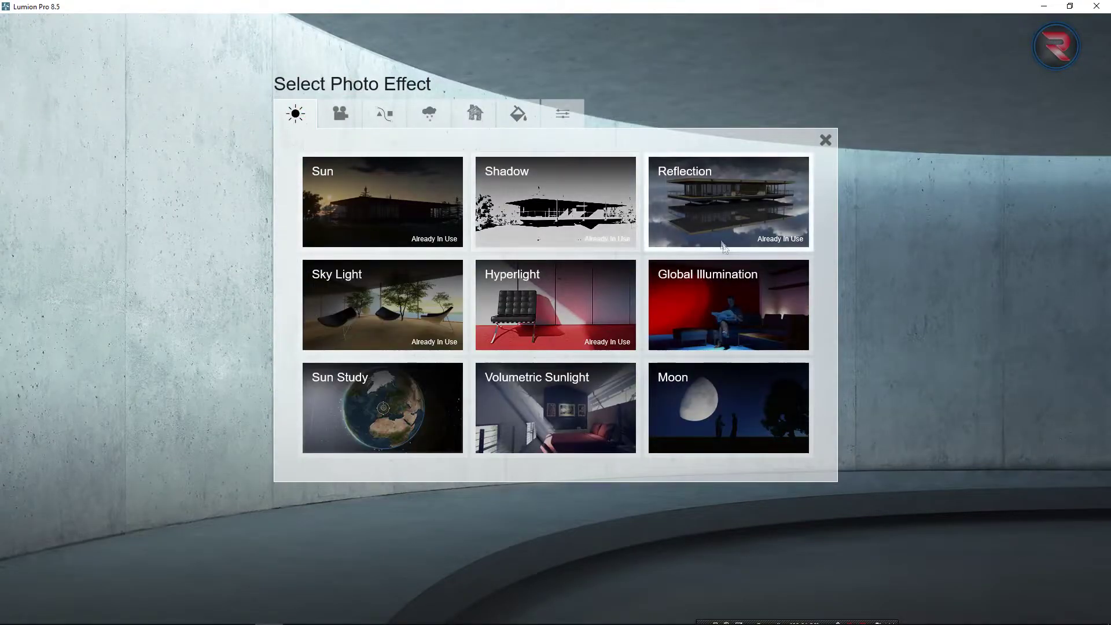
pyautogui.click(715, 199)
pyautogui.click(37, 170)
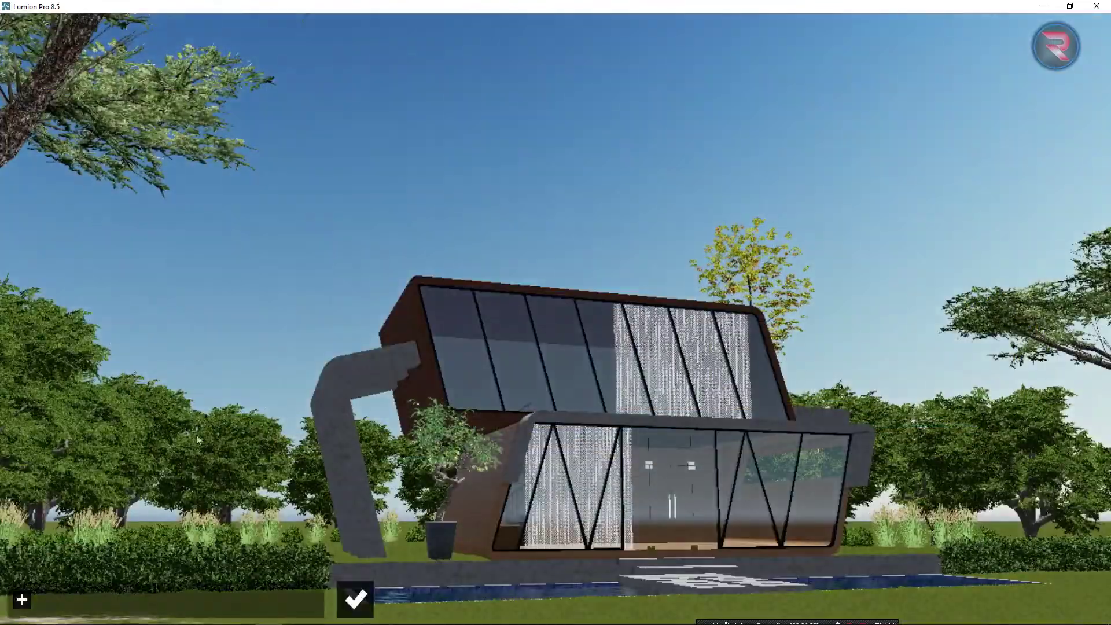
pyautogui.click(23, 600)
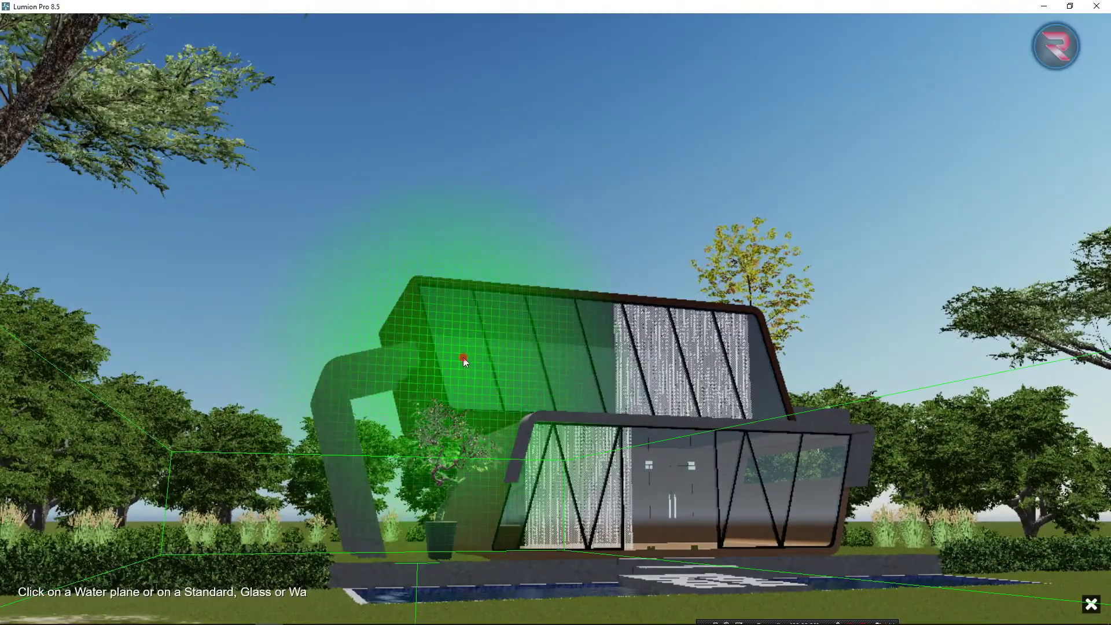
pyautogui.click(463, 356)
pyautogui.click(52, 599)
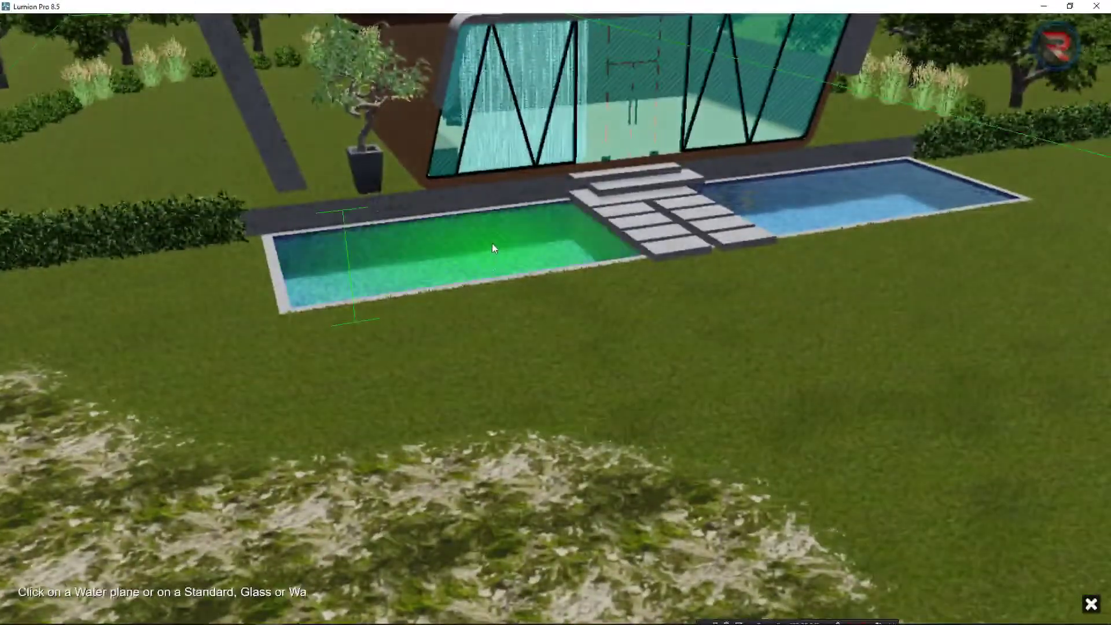
pyautogui.click(492, 243)
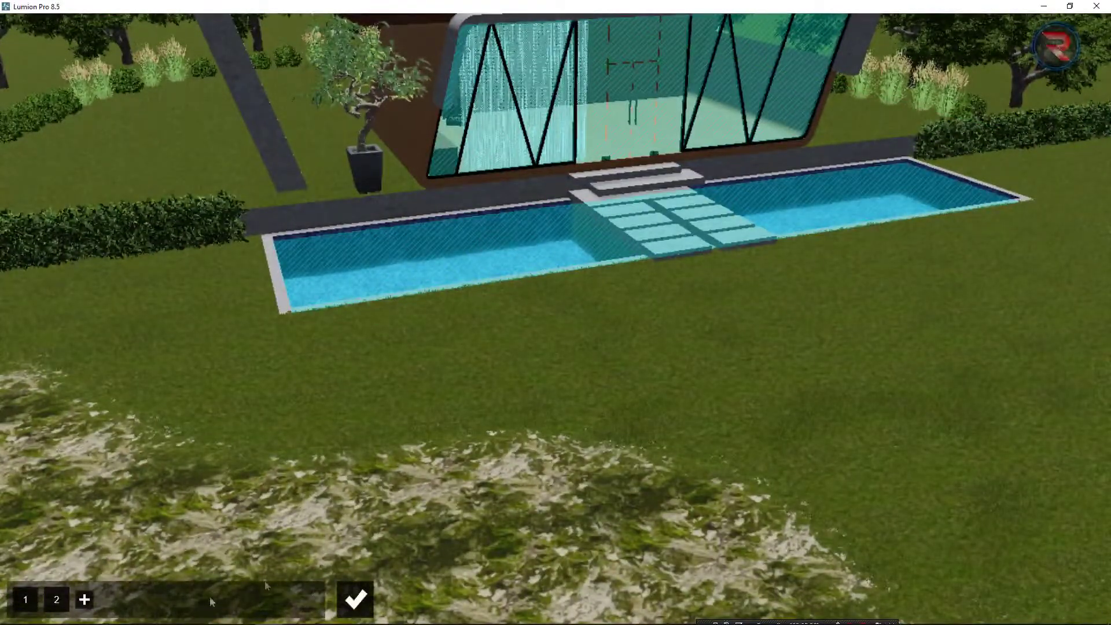
pyautogui.click(361, 592)
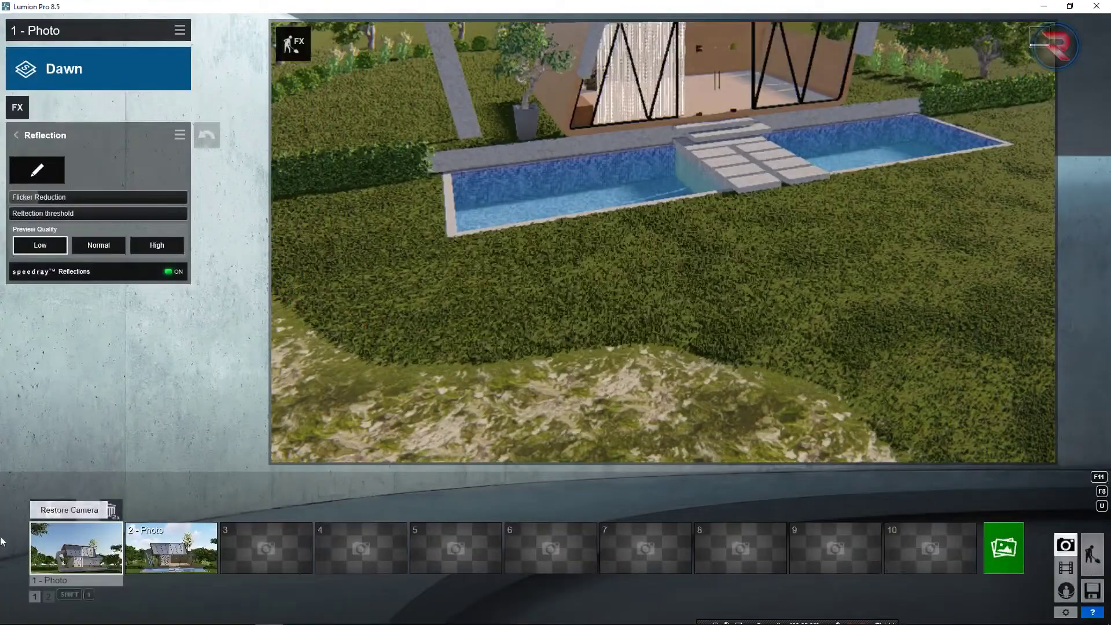
# Restore the saved camera view, set reflection preview quality to High, and disable one output map.
pyautogui.click(75, 546)
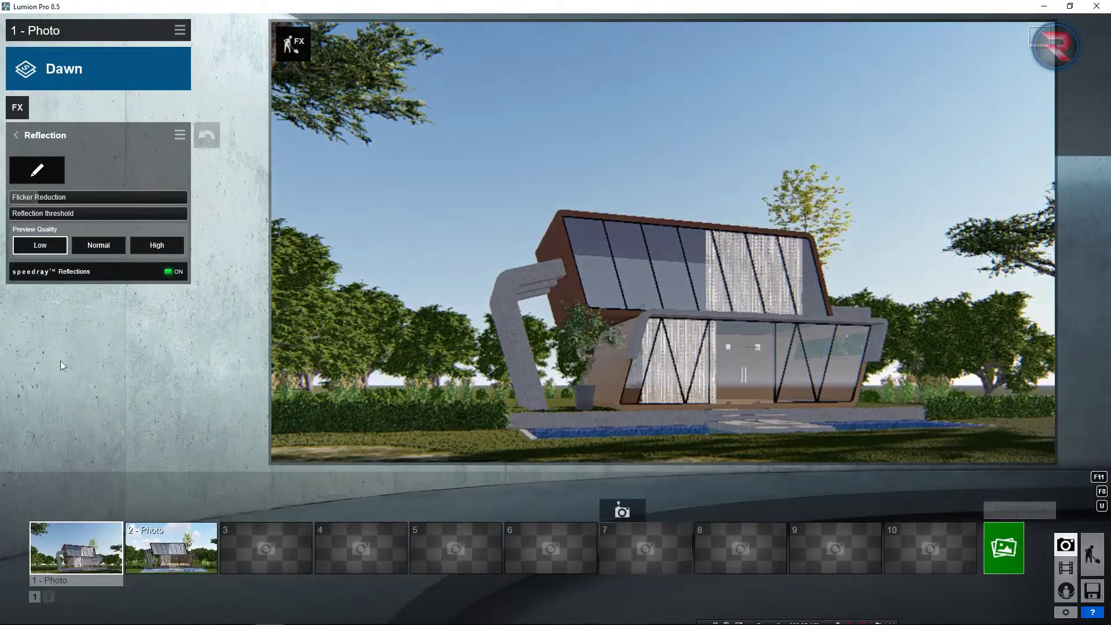
pyautogui.click(172, 250)
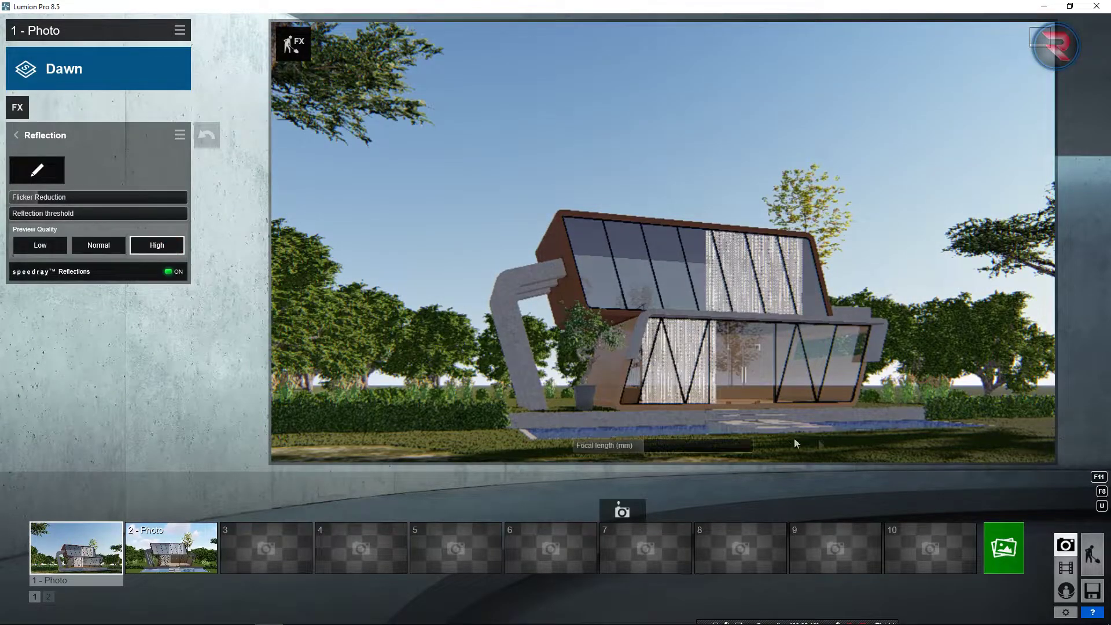
pyautogui.click(998, 544)
pyautogui.click(504, 399)
# Disable the remaining output map and render an Email-size JPG into D:\MY 3D MODEL.
pyautogui.click(559, 400)
pyautogui.click(318, 464)
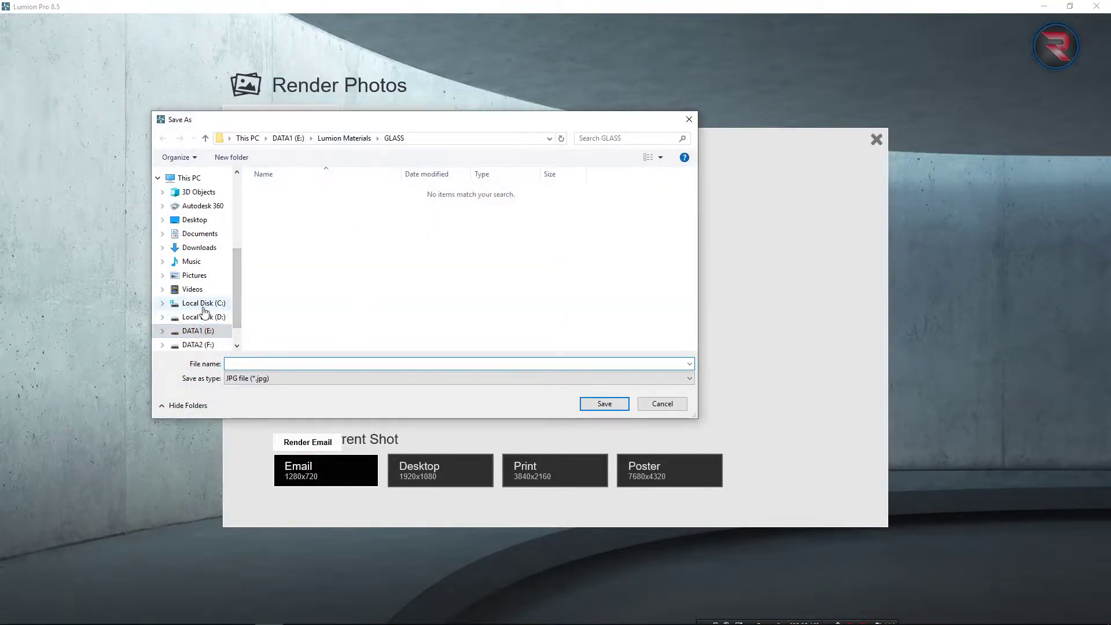
pyautogui.click(208, 318)
pyautogui.click(462, 294)
pyautogui.doubleClick(462, 294)
pyautogui.click(407, 362)
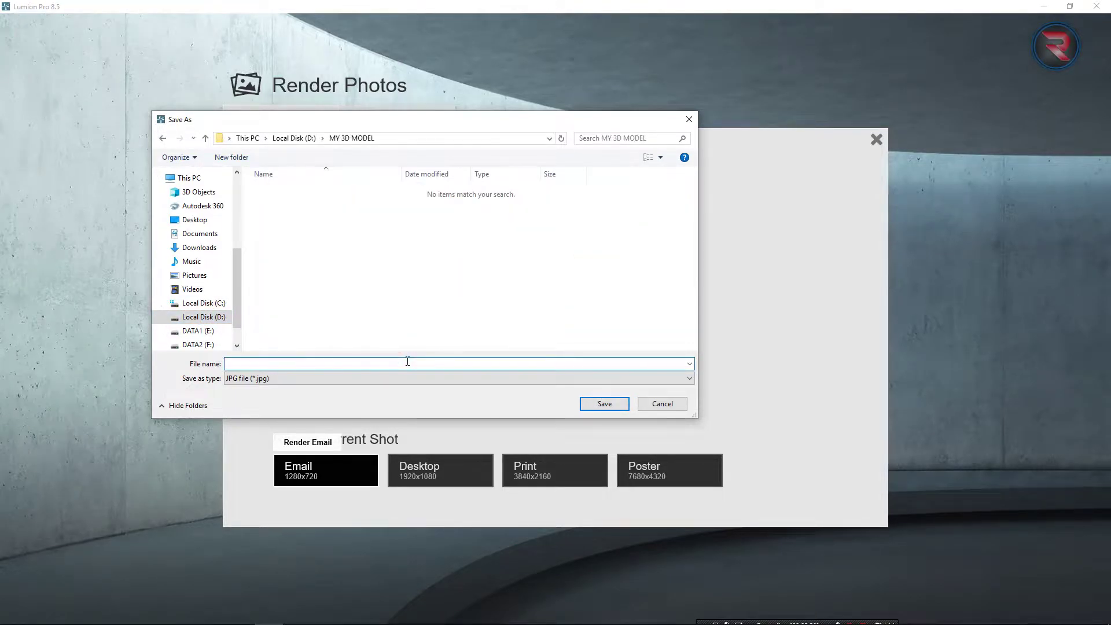
pyautogui.press('Return')
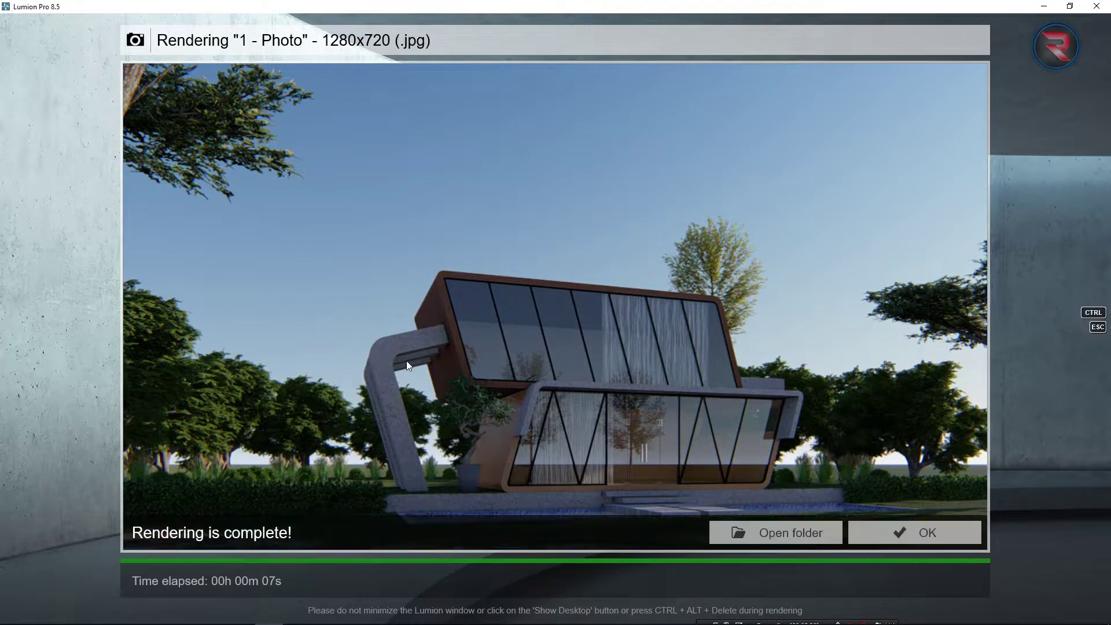
# Raise reflection flicker reduction and threshold, and change the reflection preview quality.
pyautogui.click(898, 539)
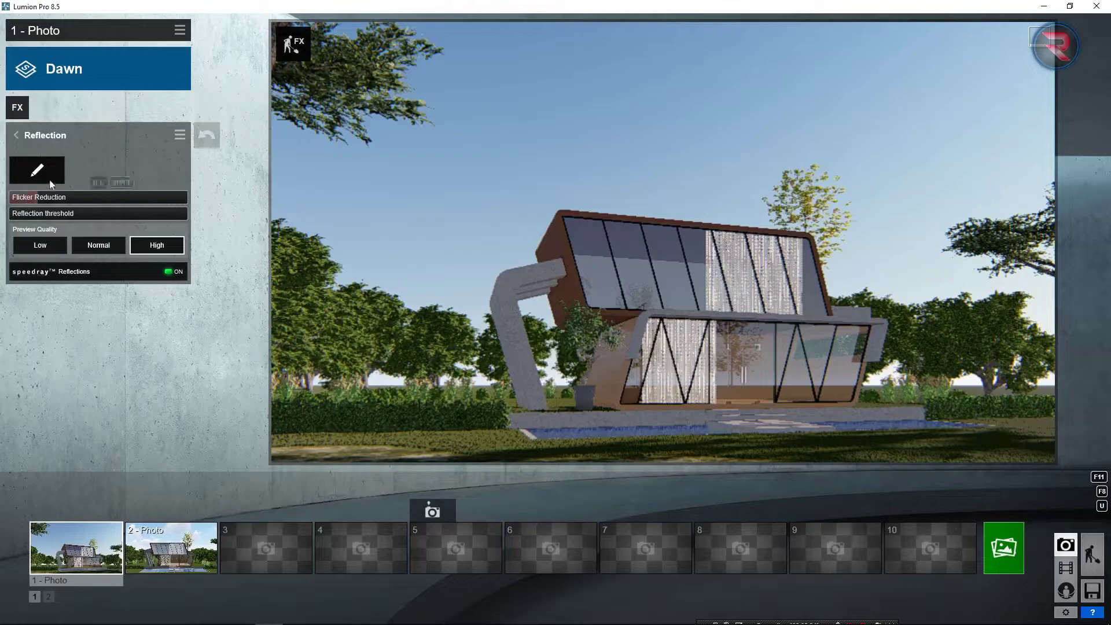
pyautogui.moveTo(75, 198); pyautogui.dragTo(100, 199)
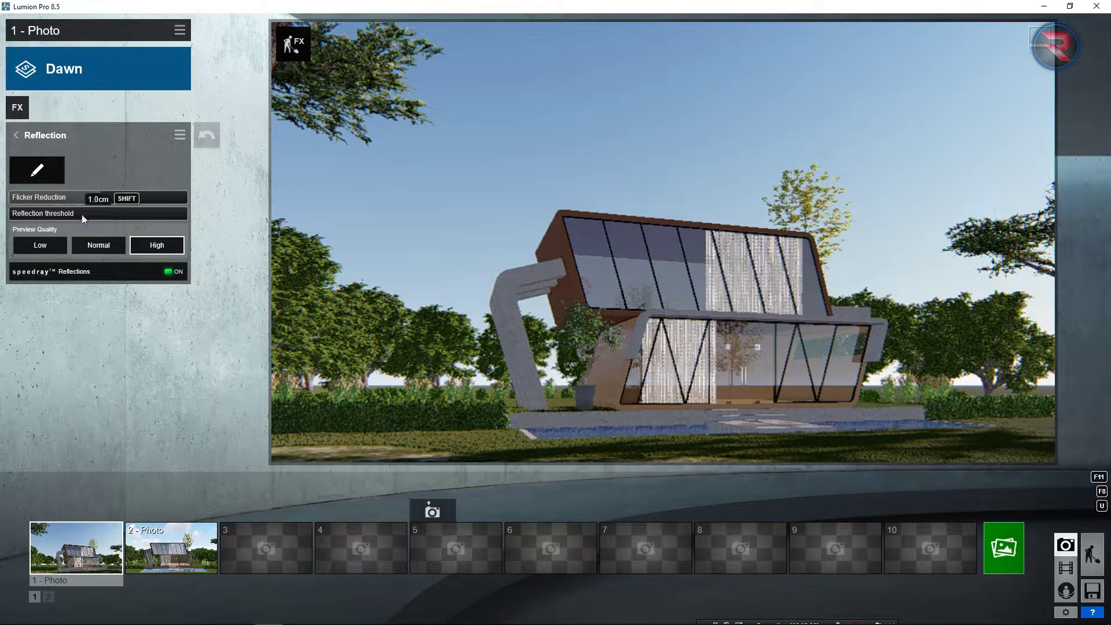
pyautogui.click(82, 218)
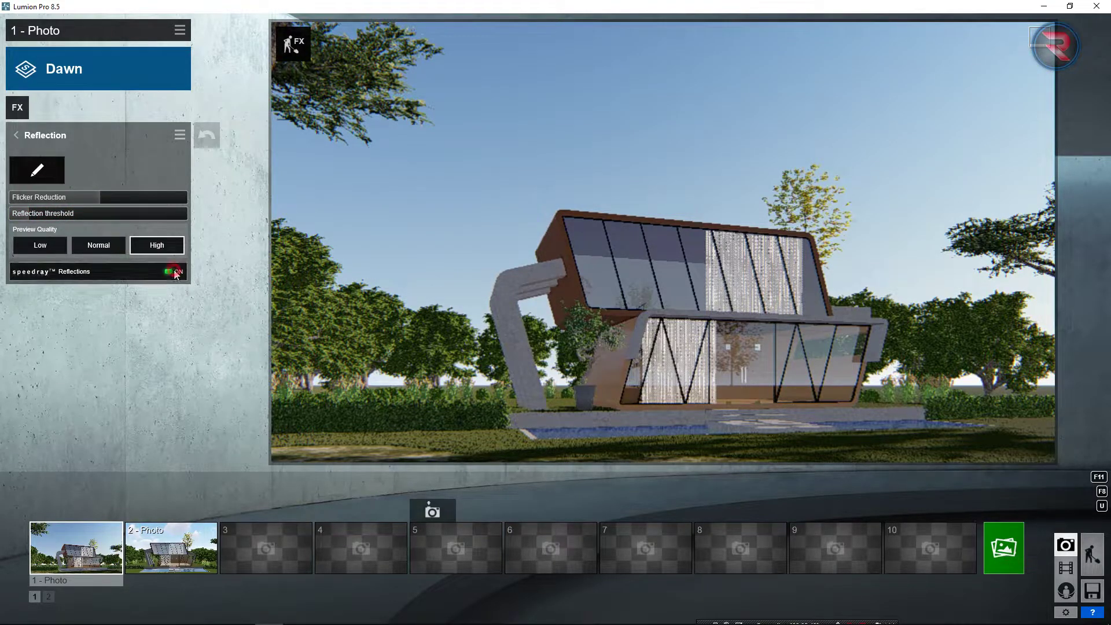
pyautogui.click(98, 248)
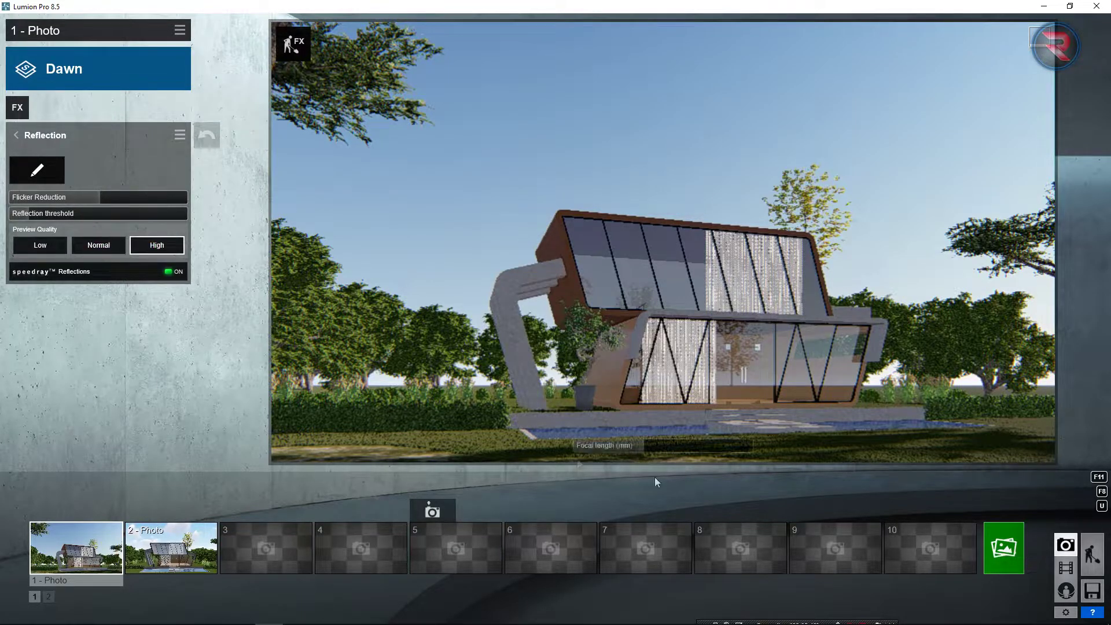
# In Build mode, choose the broad spreading leafy tree from the Nature library on layer 4.
pyautogui.click(1094, 545)
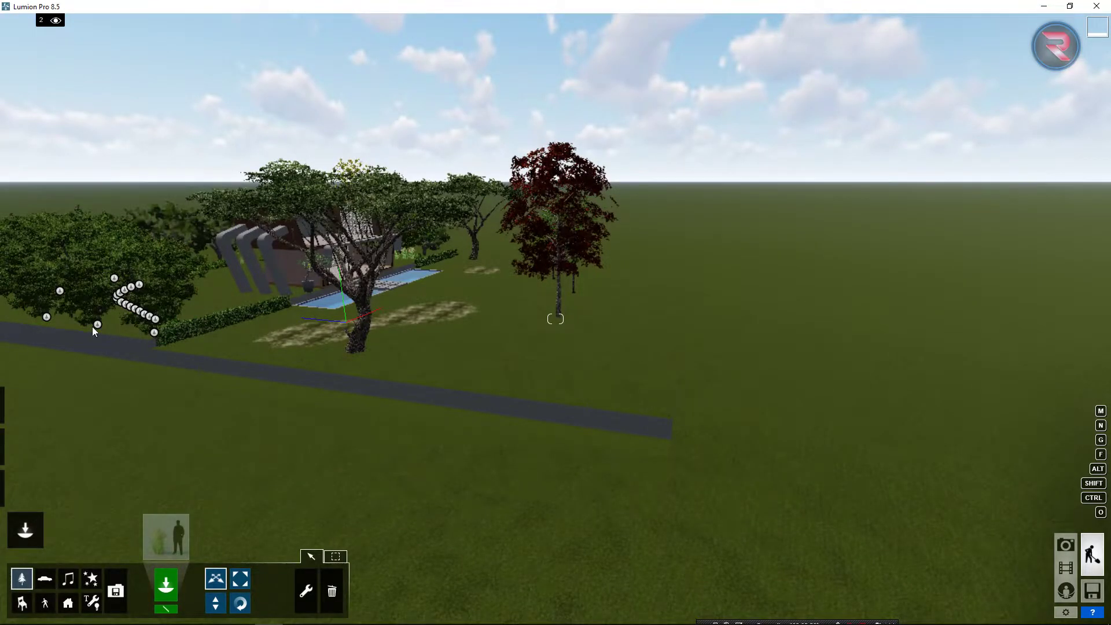
pyautogui.click(166, 536)
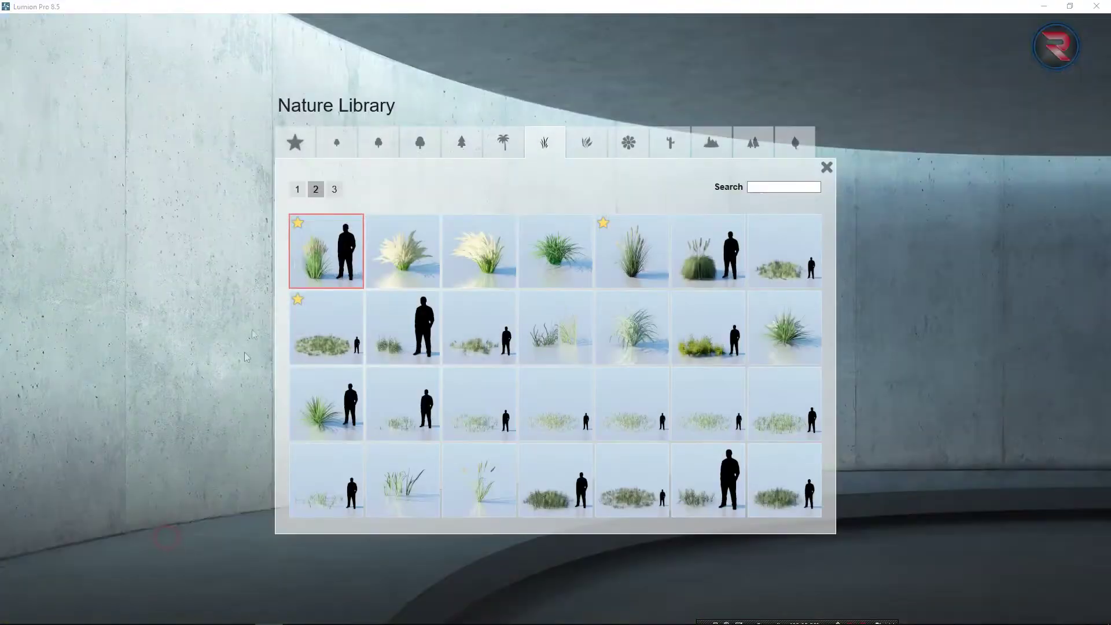
pyautogui.click(378, 143)
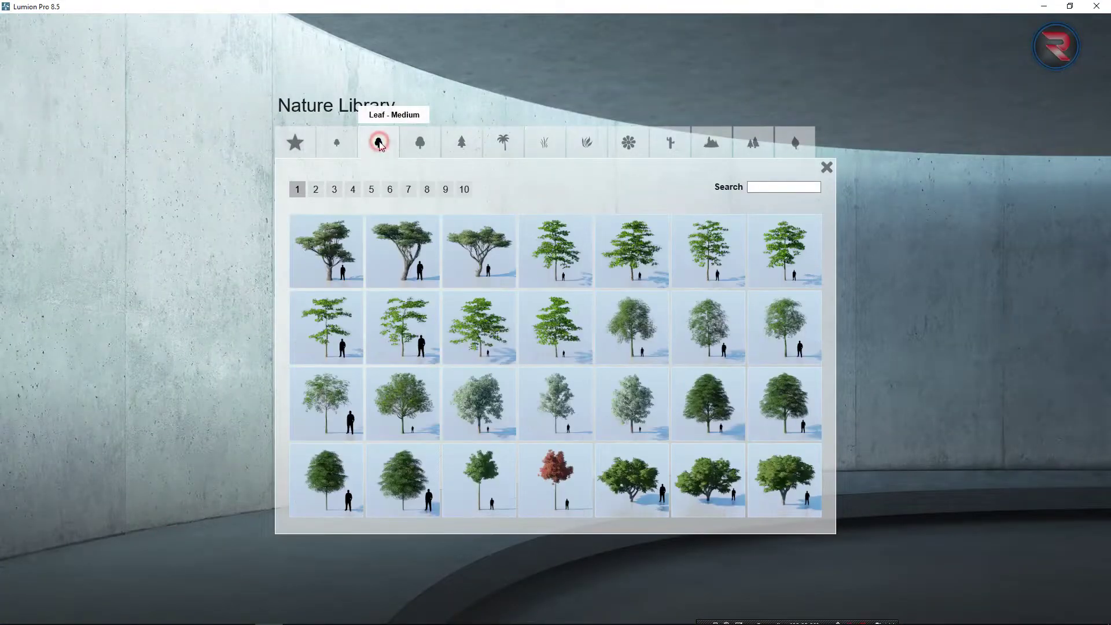
pyautogui.moveTo(708, 480)
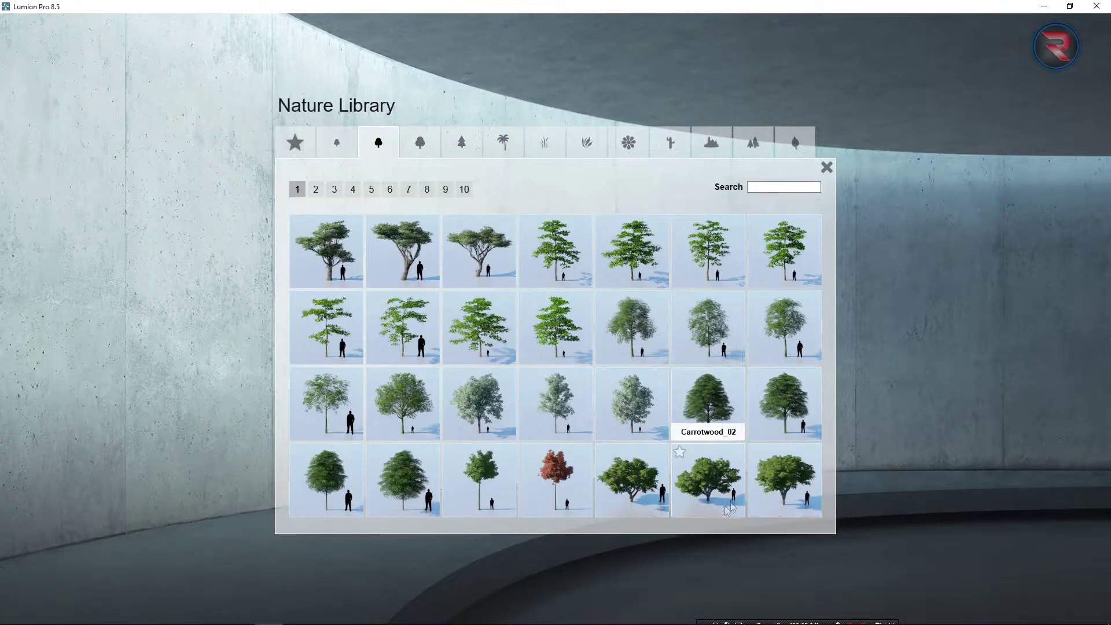
pyautogui.click(732, 501)
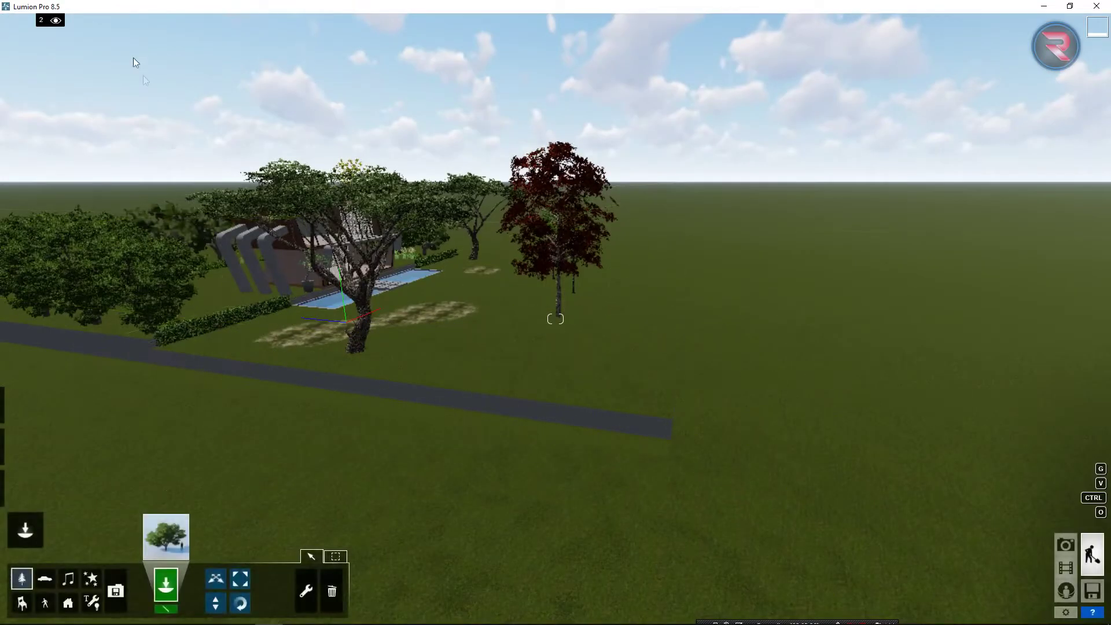
pyautogui.click(101, 22)
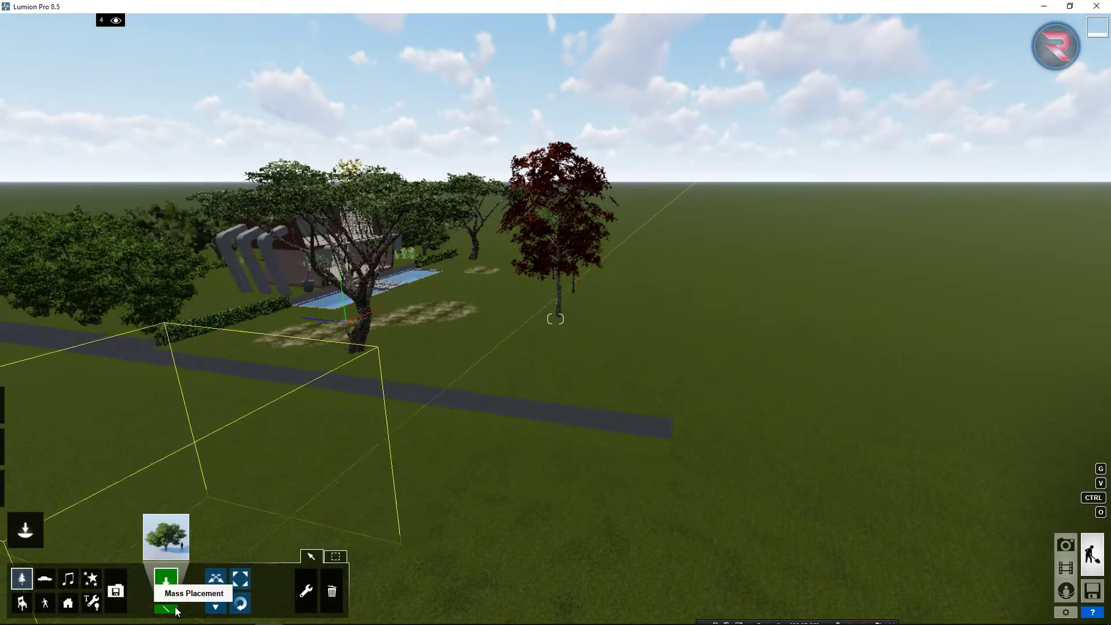
pyautogui.moveTo(561, 503); pyautogui.dragTo(594, 513, button='right')
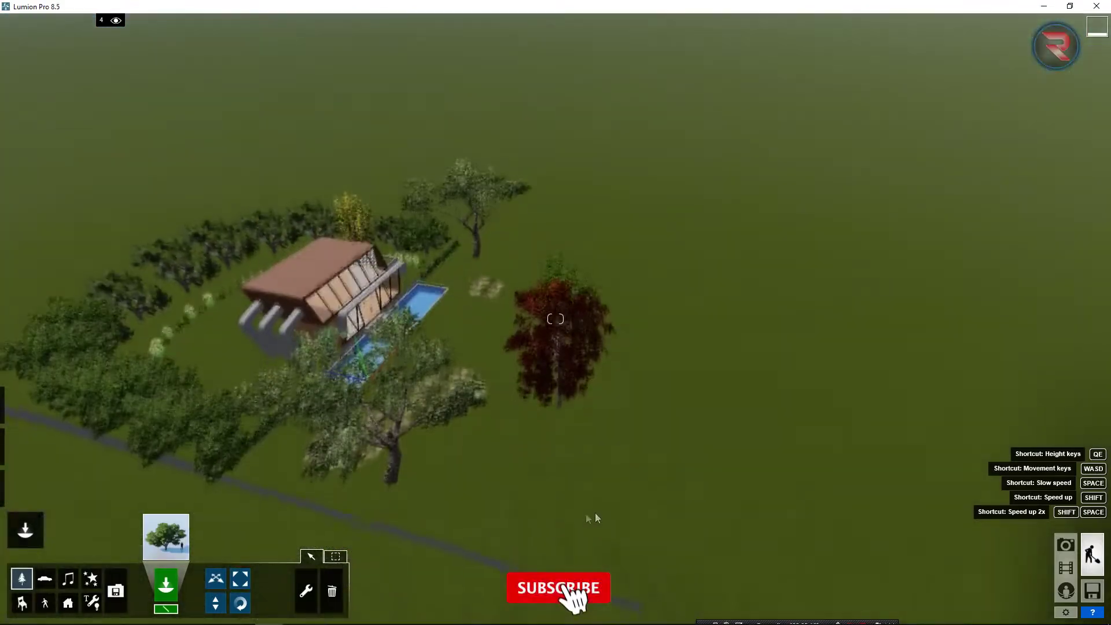
# Mass-place a tree row on the lawn, dropping grass, adding AlmondTree_XL1_RT, with fewer items.
pyautogui.click(557, 540)
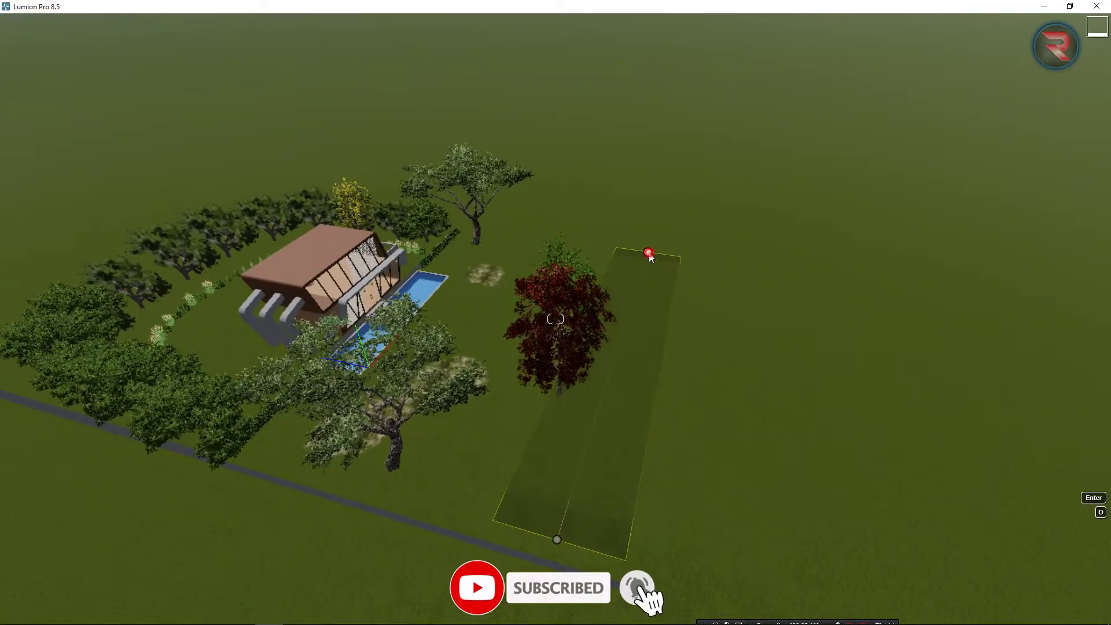
pyautogui.click(647, 251)
pyautogui.click(653, 564)
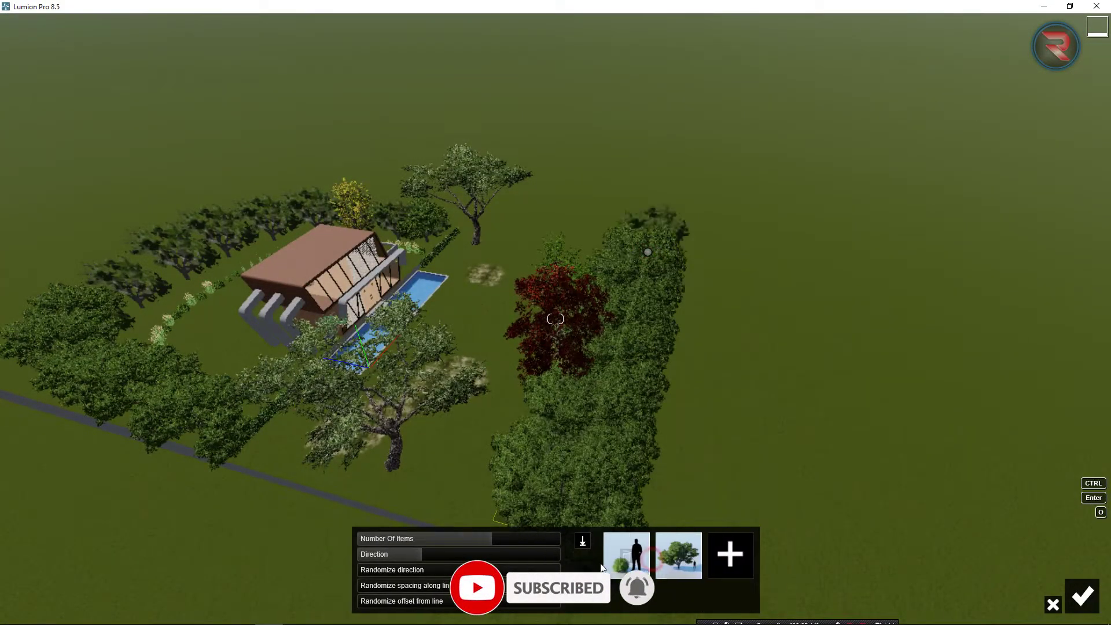
pyautogui.click(627, 558)
pyautogui.moveTo(497, 543); pyautogui.dragTo(455, 548)
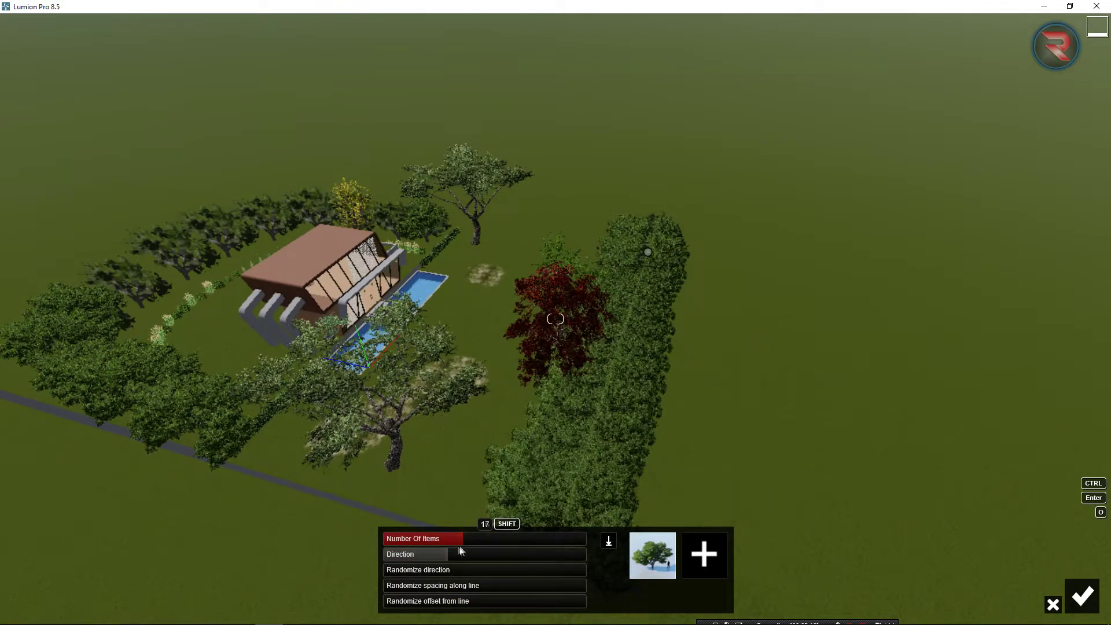
pyautogui.click(700, 564)
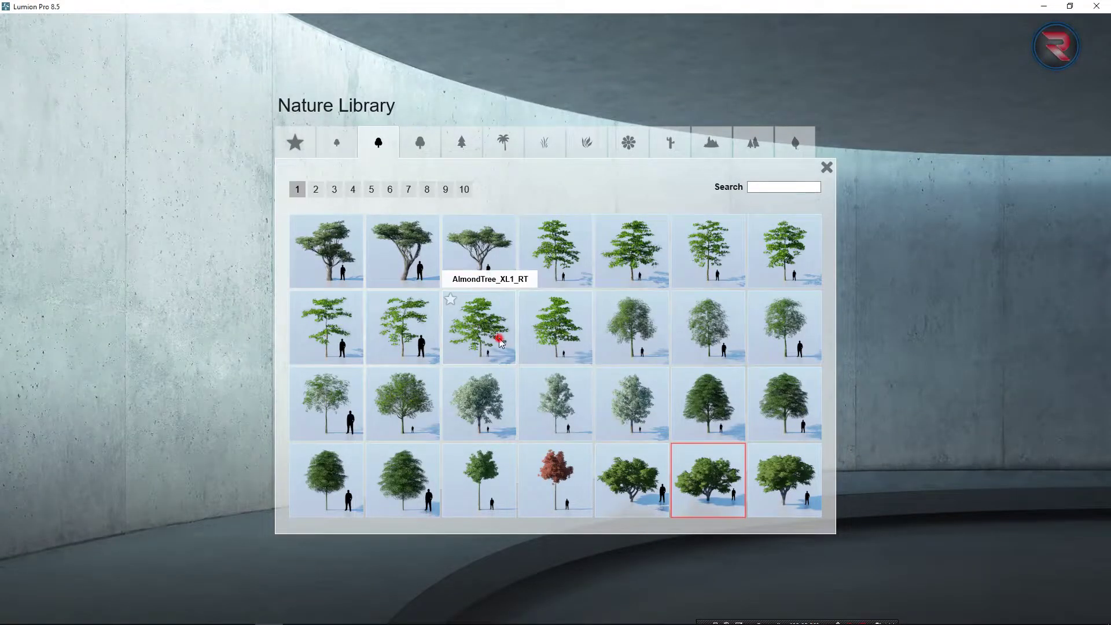
pyautogui.click(703, 467)
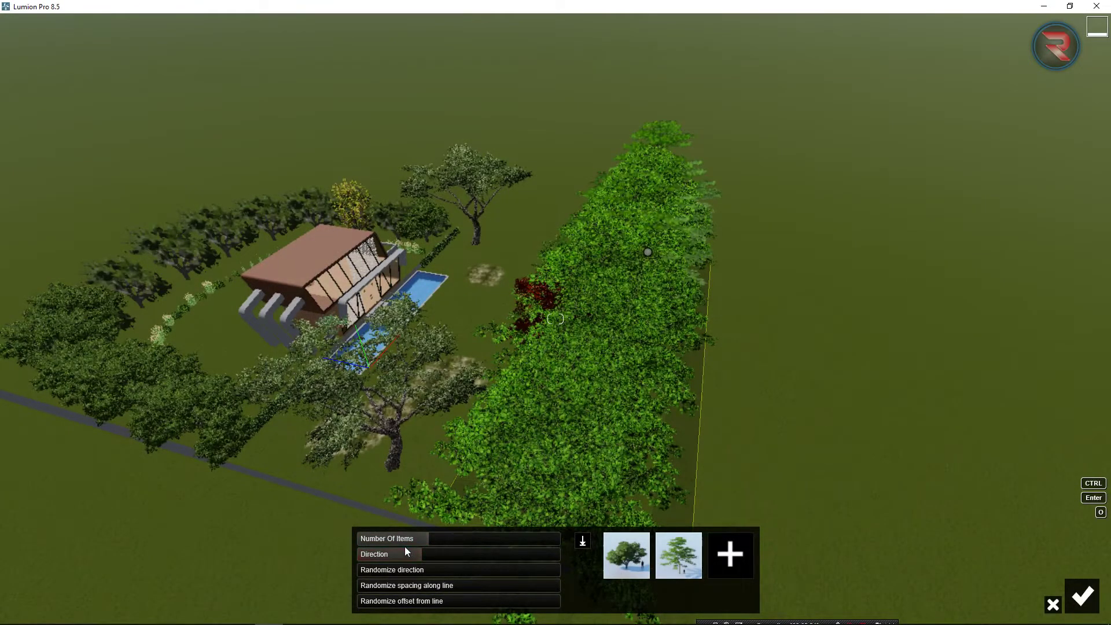
pyautogui.moveTo(410, 536); pyautogui.dragTo(400, 538)
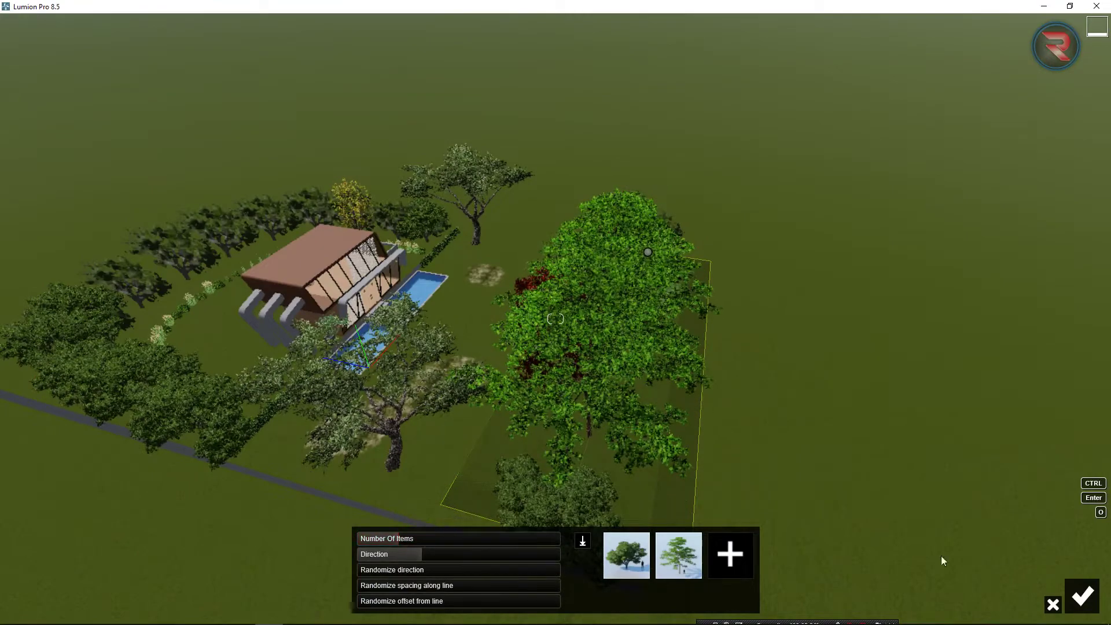
pyautogui.click(1082, 592)
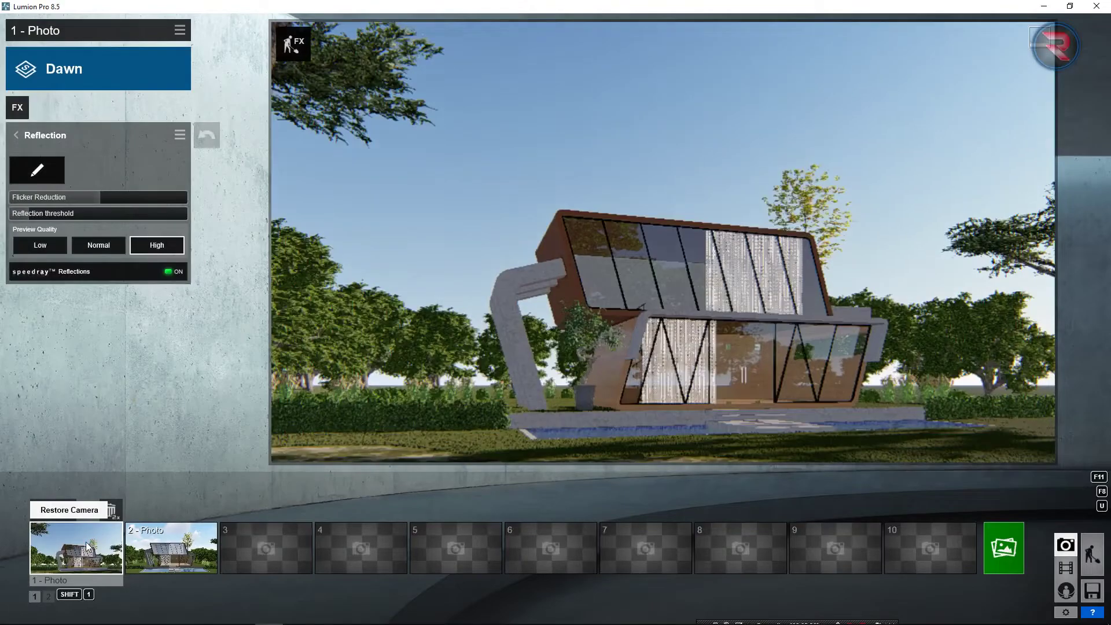
# Render an Email-size 1280x720 photo again, overwriting the earlier JPG file.
pyautogui.click(1000, 548)
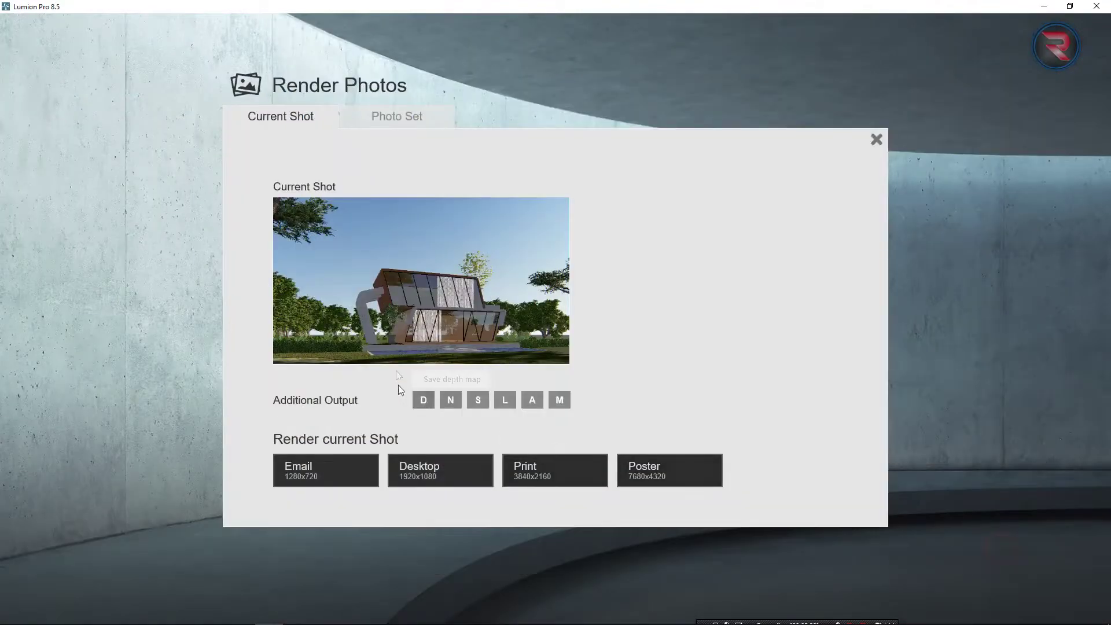
pyautogui.click(311, 483)
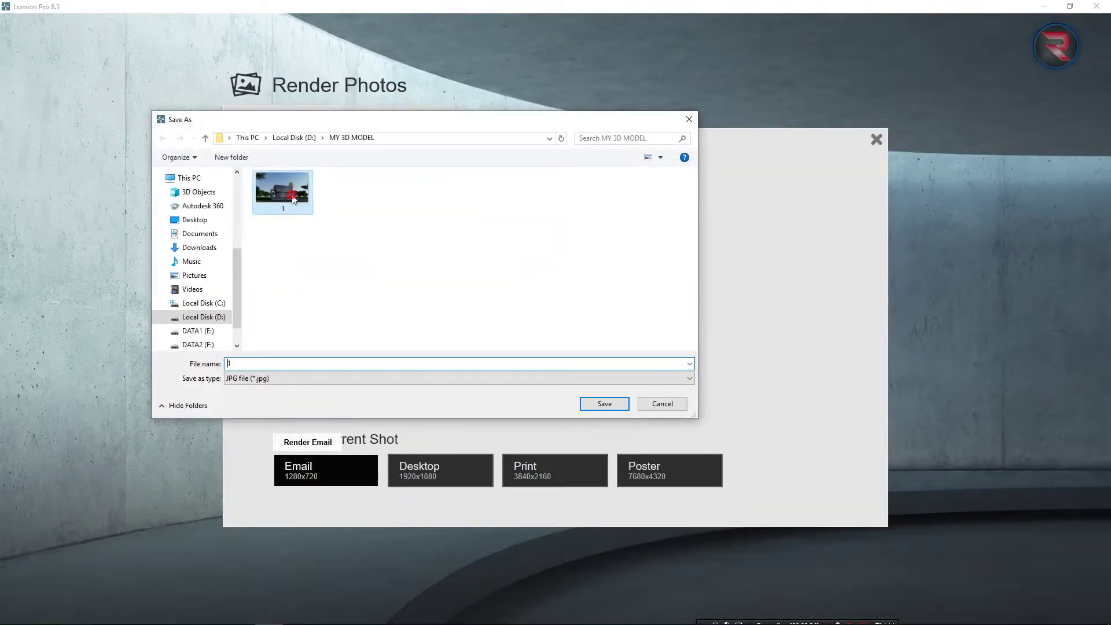
pyautogui.click(619, 403)
pyautogui.click(573, 365)
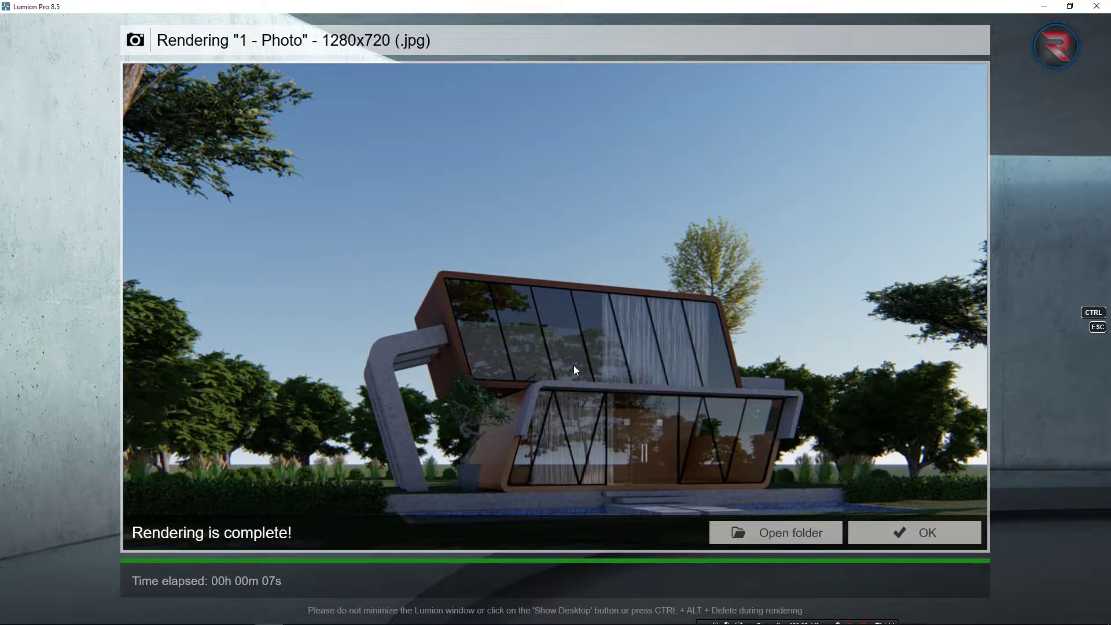
pyautogui.click(908, 528)
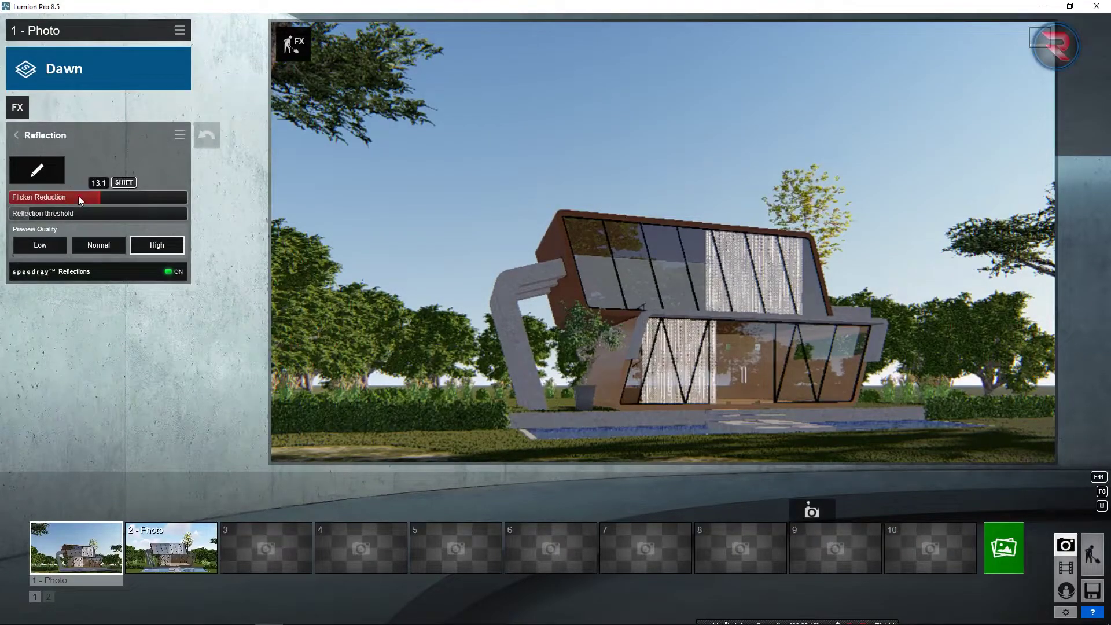
# Drag reflection flicker reduction all the way to its minimum.
pyautogui.moveTo(78, 196); pyautogui.dragTo(1, 214)
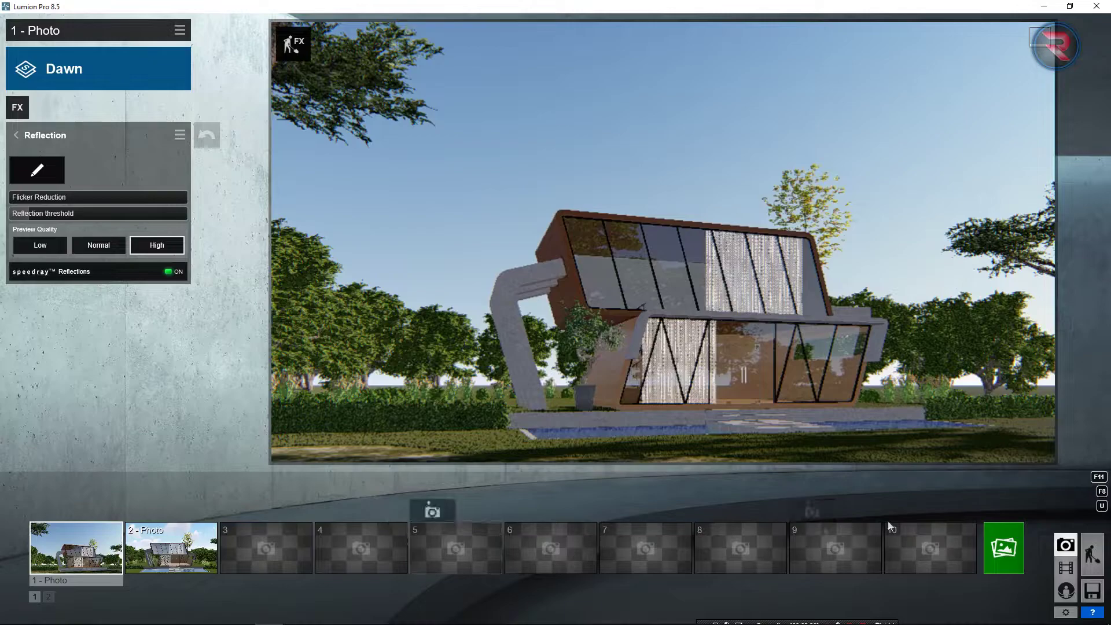
pyautogui.click(1003, 547)
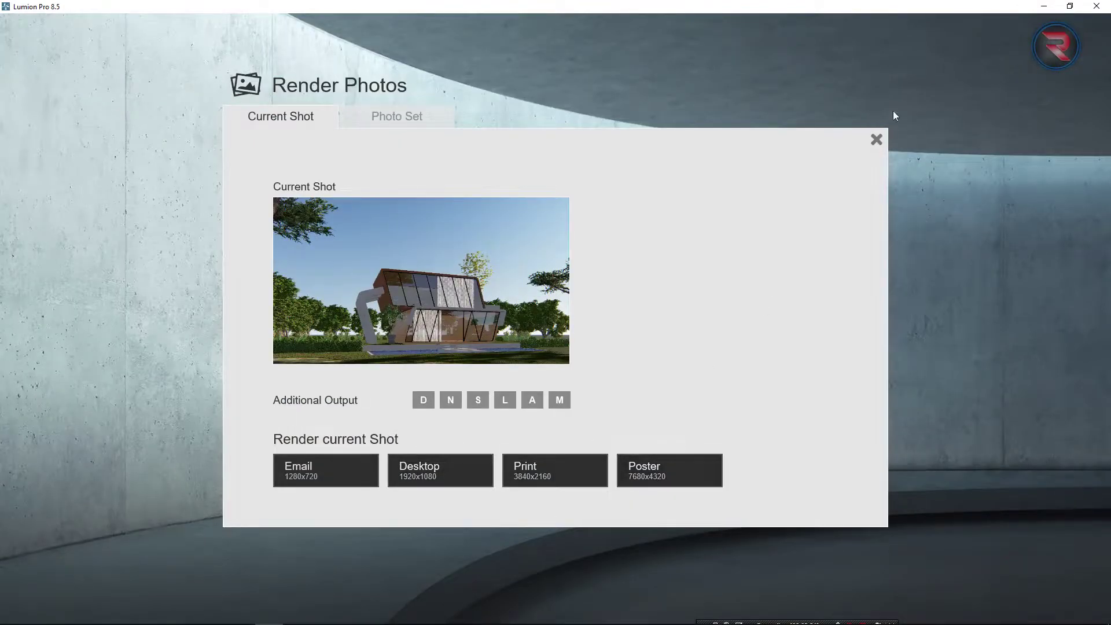
pyautogui.click(875, 139)
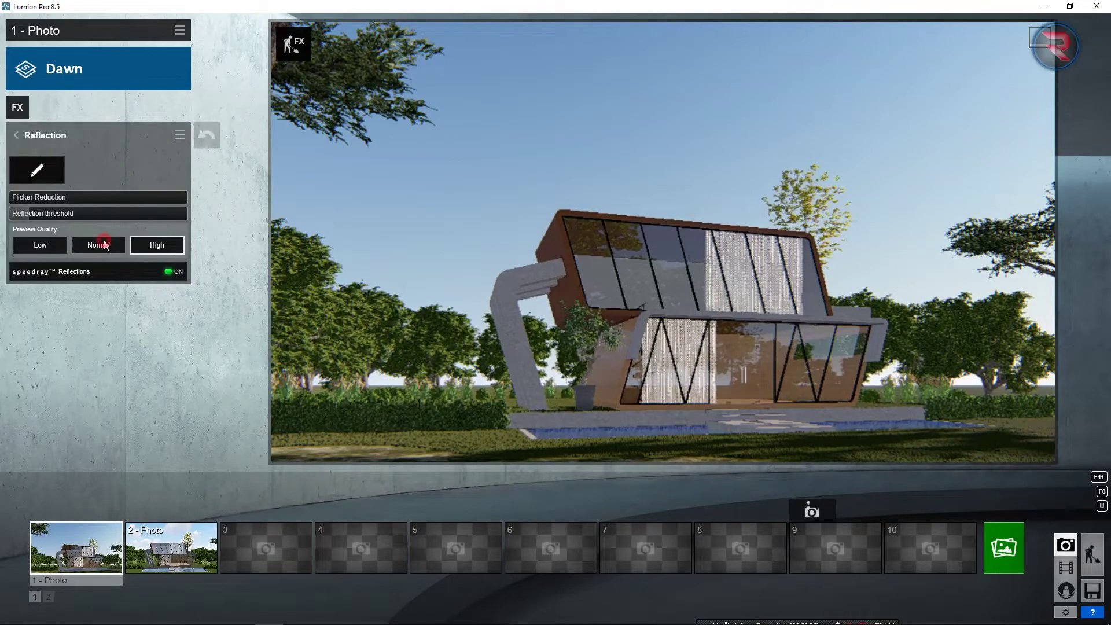
# Render another Email-size photo, replacing the existing JPG file.
pyautogui.click(1003, 548)
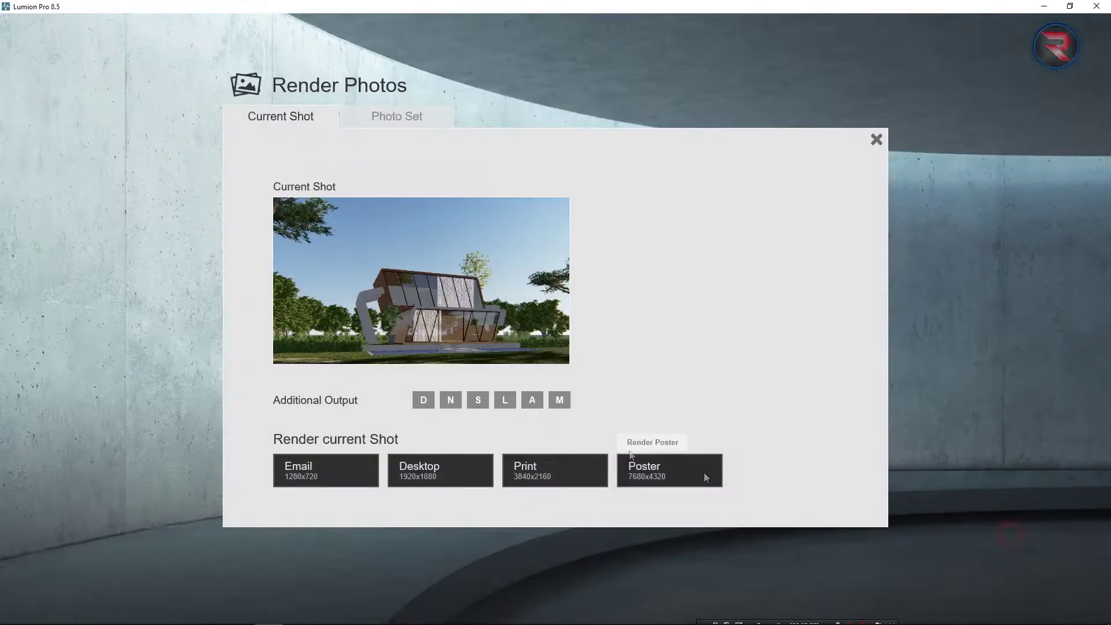
pyautogui.click(317, 466)
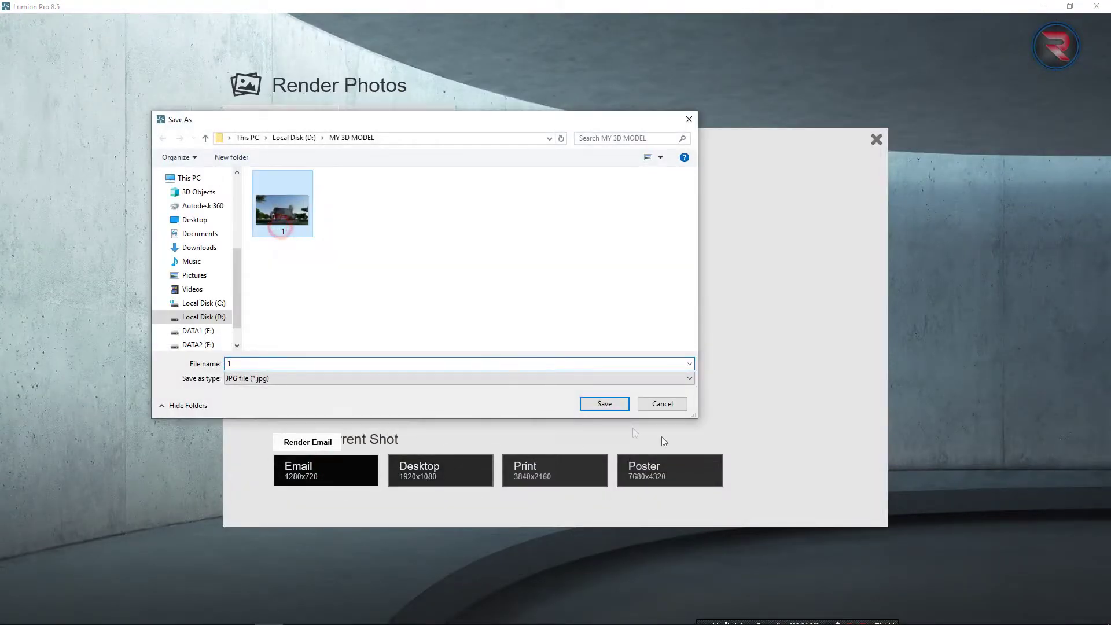
pyautogui.click(604, 404)
pyautogui.click(559, 359)
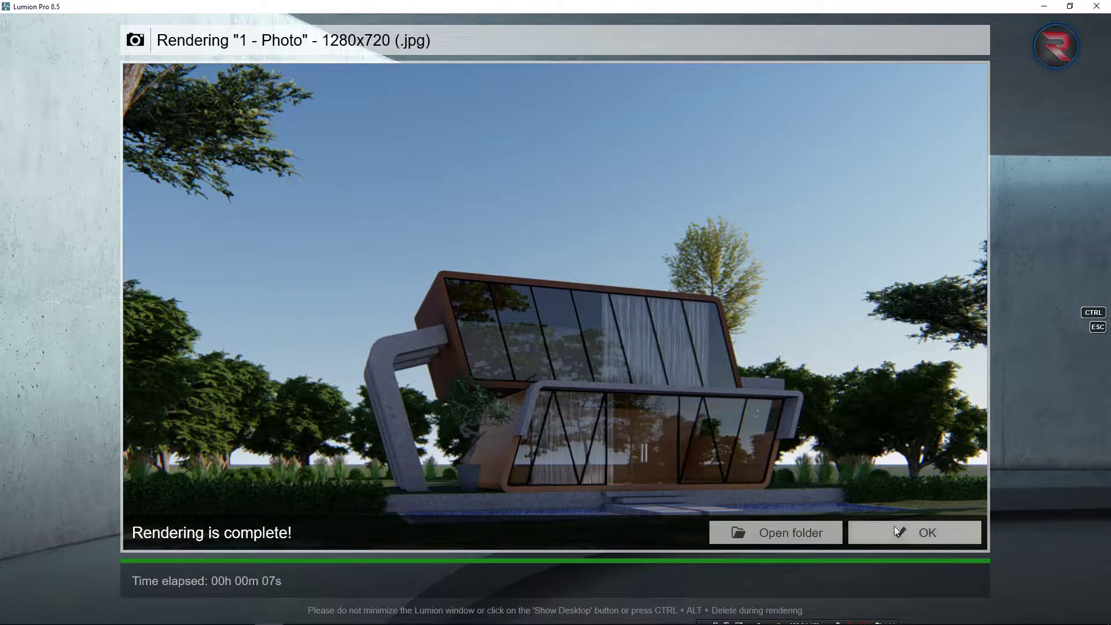
pyautogui.click(913, 529)
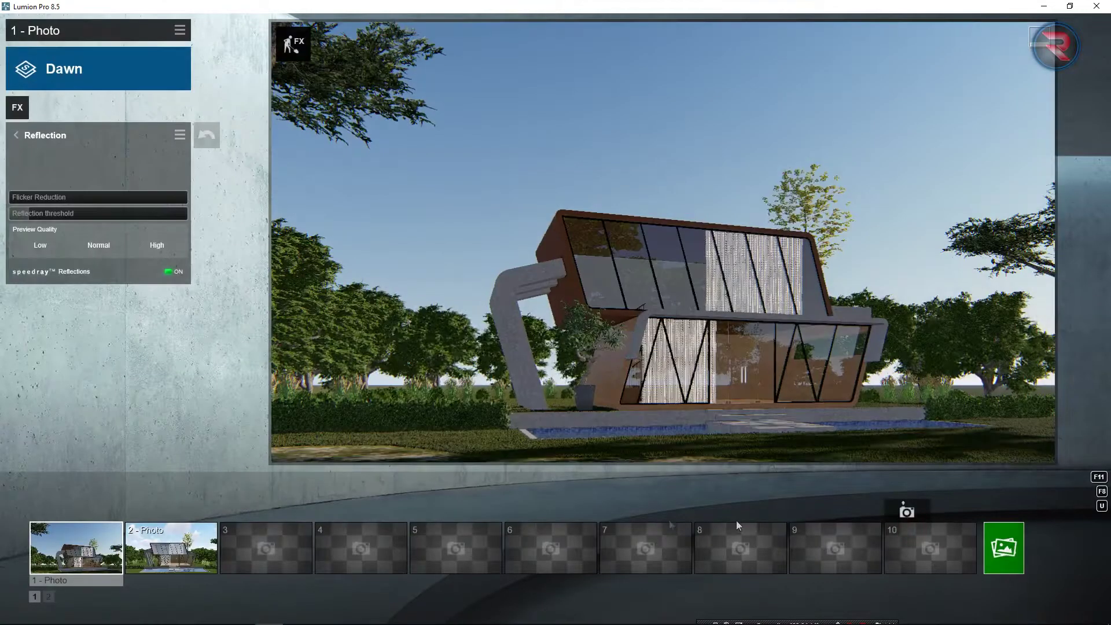
pyautogui.moveTo(98, 205)
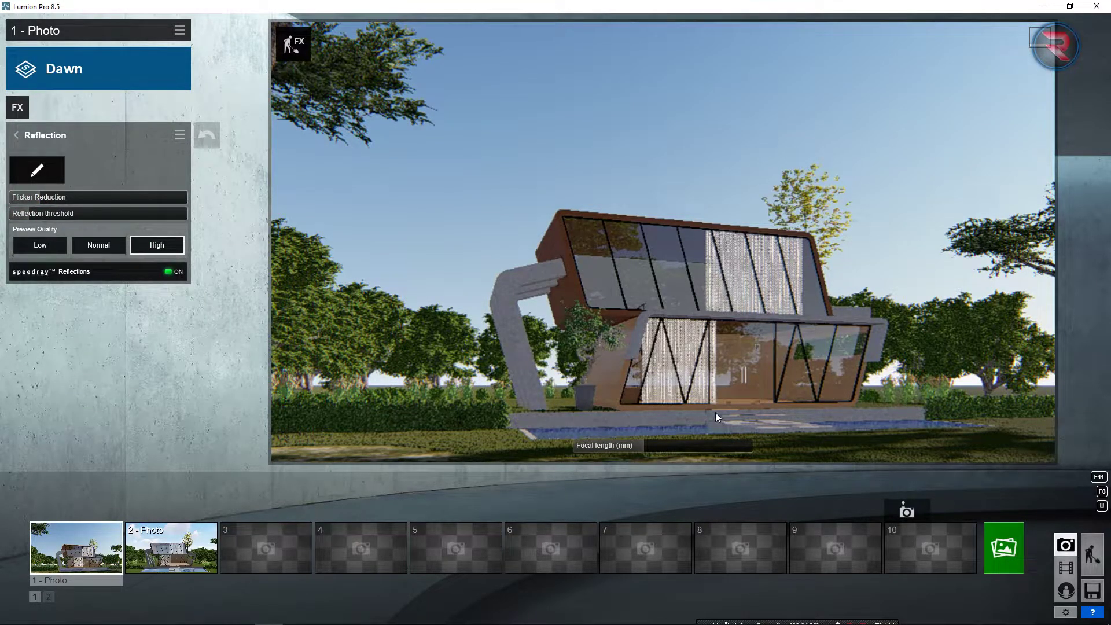
# Lower the camera viewpoint, check the reflection planes, and store the adjusted view in photo one.
pyautogui.press('e')
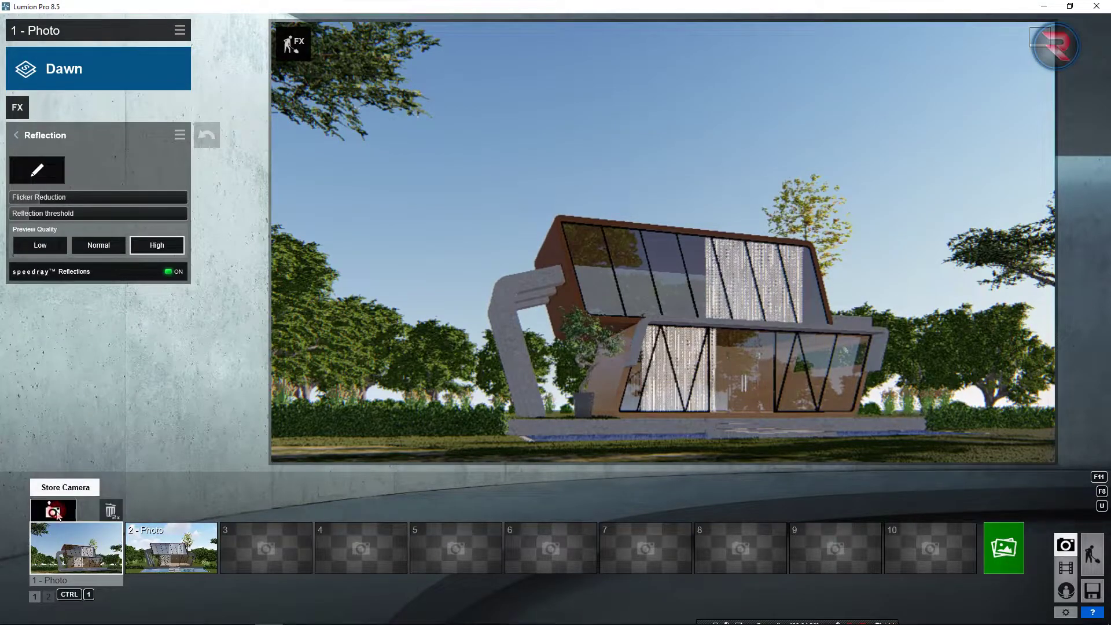
pyautogui.click(58, 514)
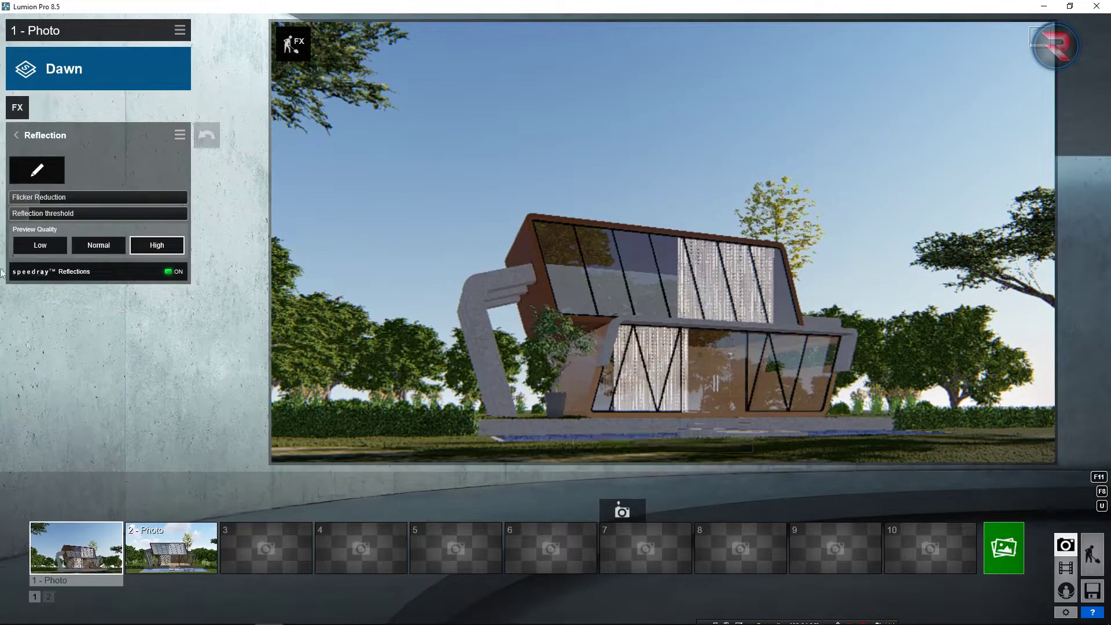
pyautogui.click(26, 168)
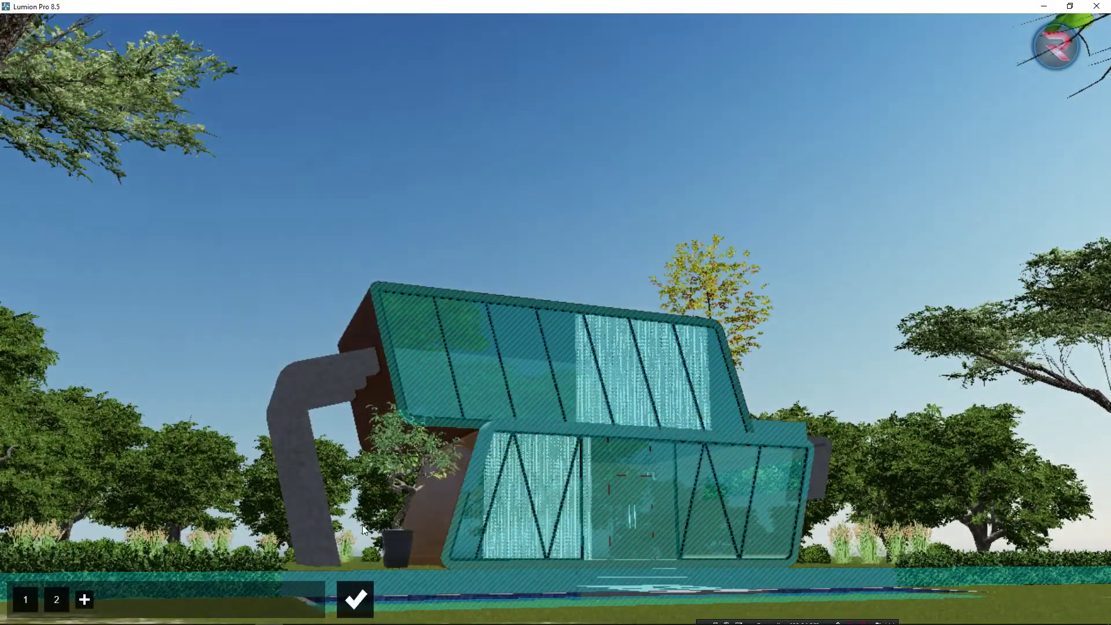
pyautogui.click(363, 594)
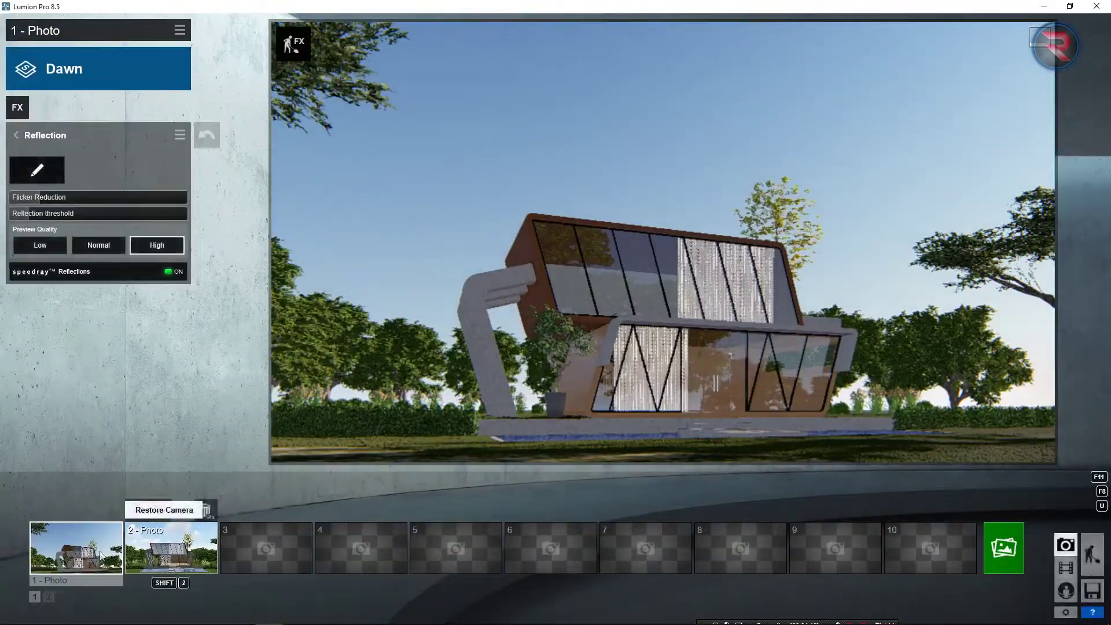
pyautogui.click(73, 553)
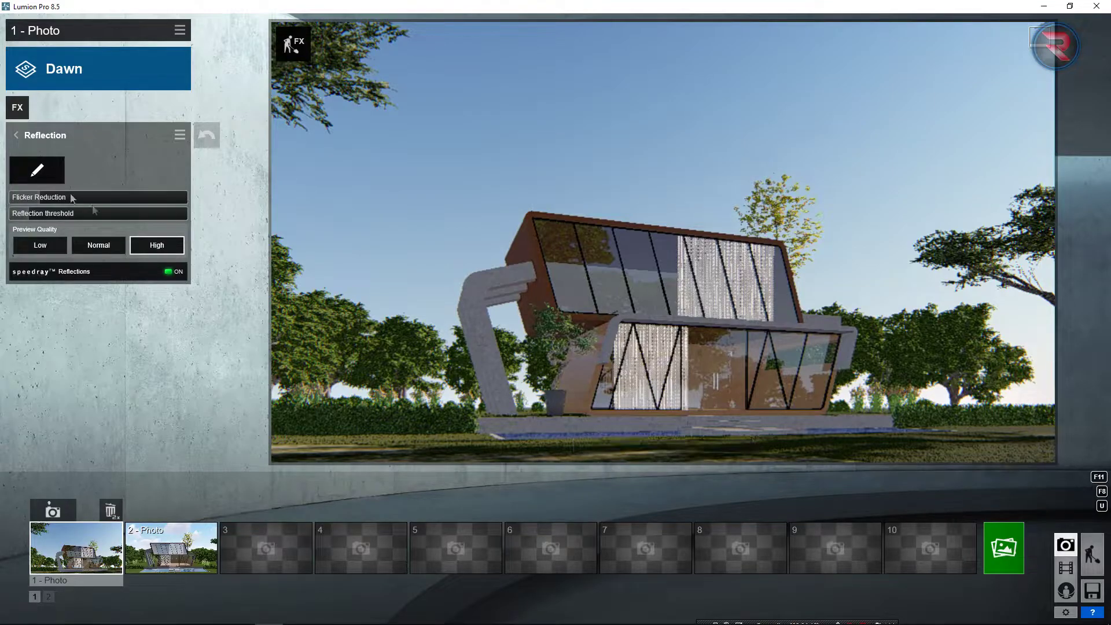
pyautogui.click(53, 510)
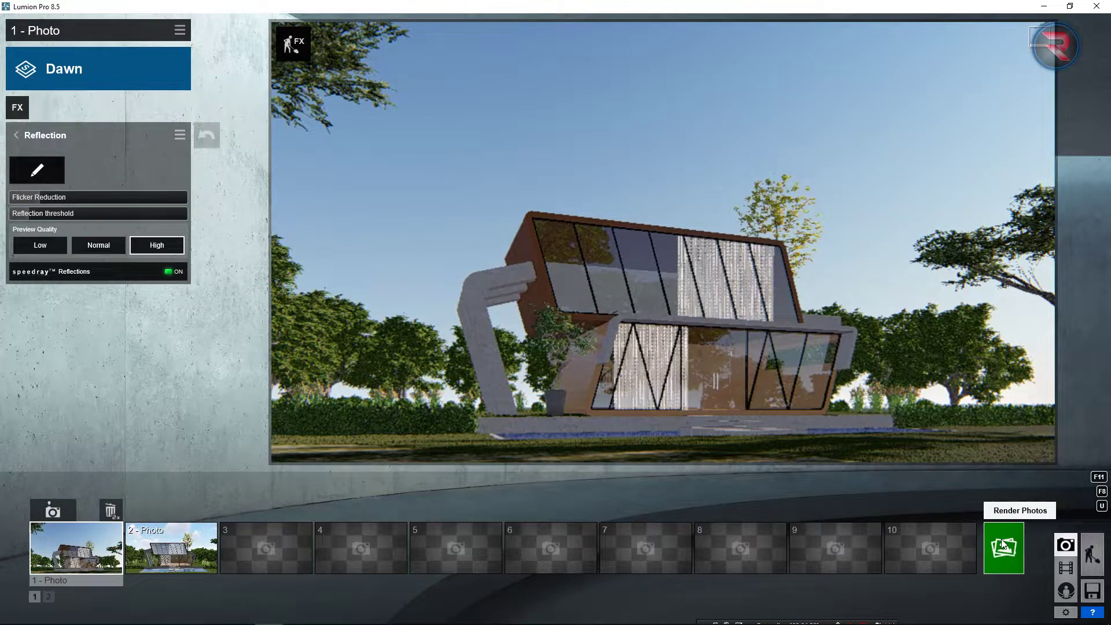
# Add a Sun effect and drag the sun lower to relight the dawn shot.
pyautogui.click(18, 107)
pyautogui.click(340, 190)
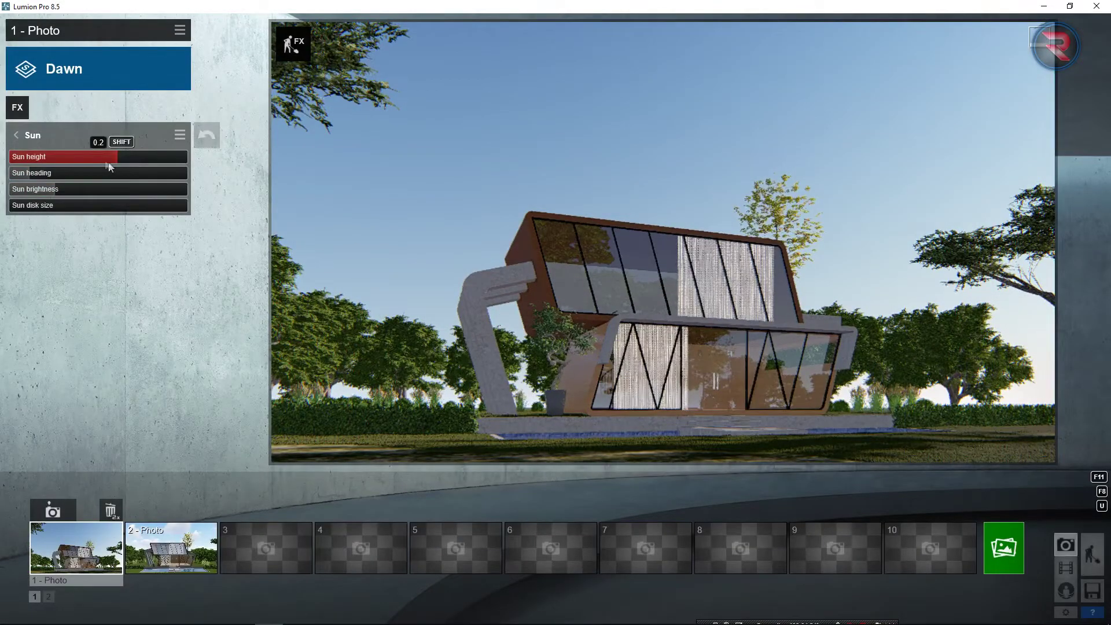
pyautogui.moveTo(34, 178)
pyautogui.mouseDown()
pyautogui.moveTo(91, 178)
pyautogui.moveTo(18, 188)
pyautogui.mouseUp()
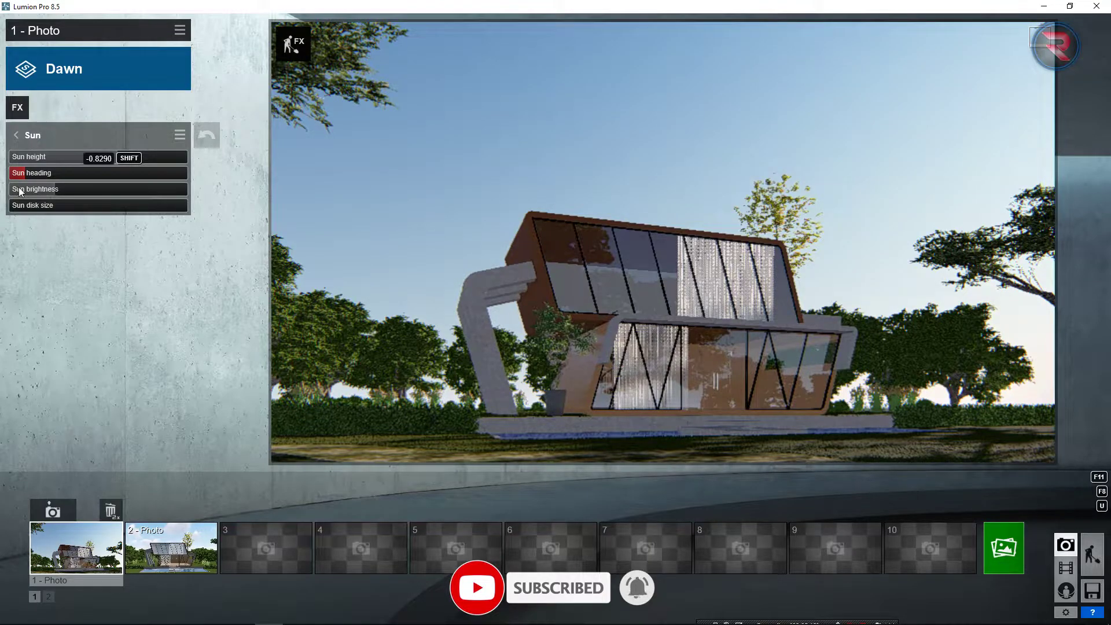
pyautogui.moveTo(19, 190); pyautogui.dragTo(19, 190)
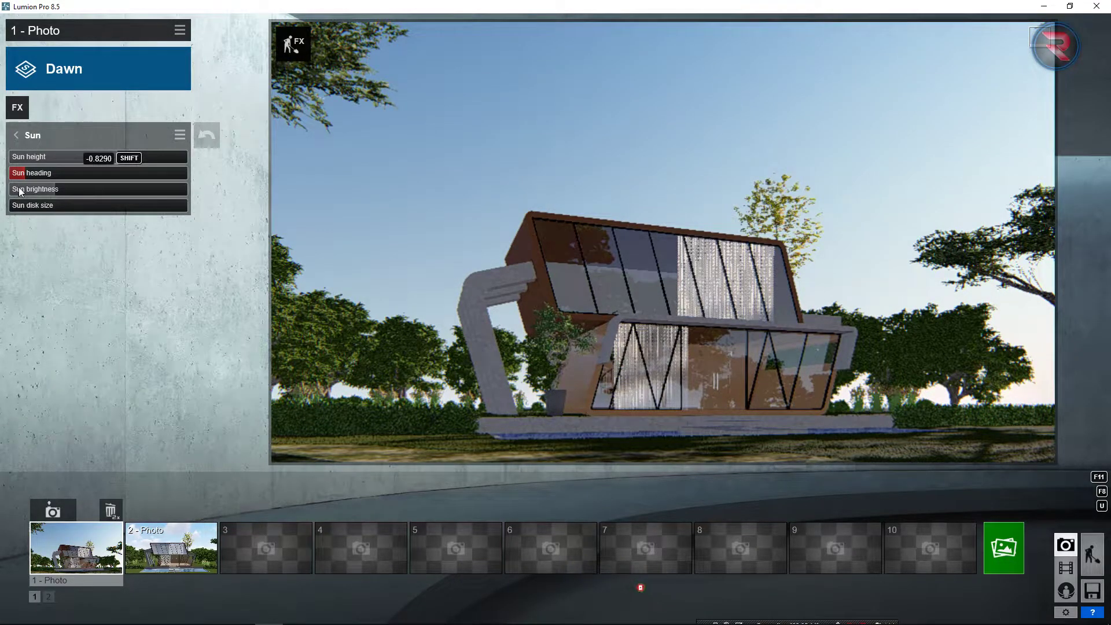
pyautogui.click(1003, 548)
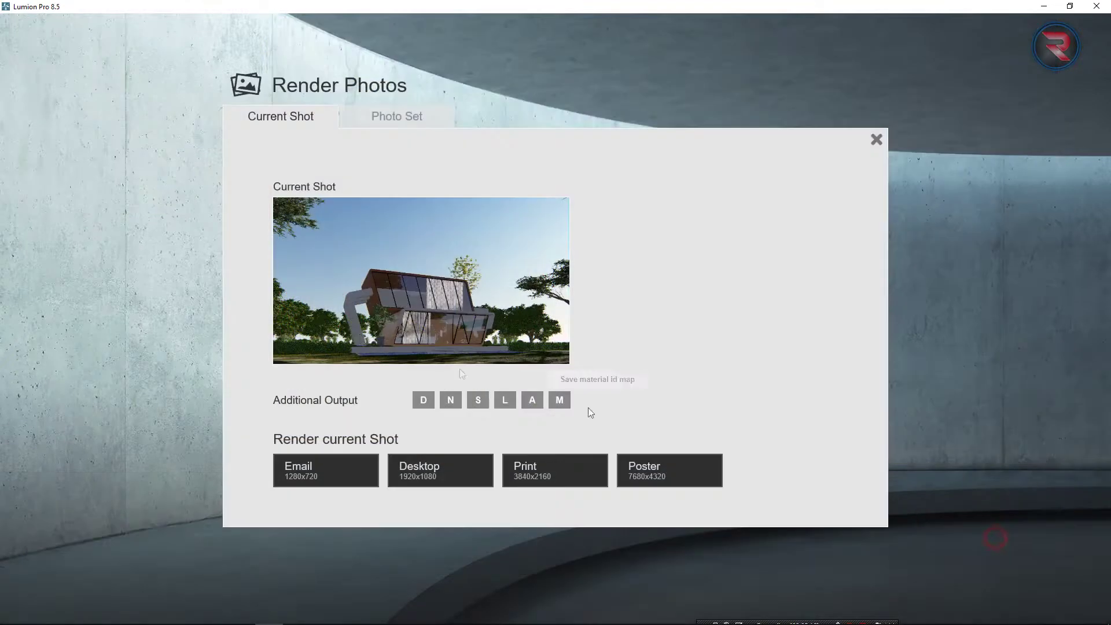
# Render the relit shot as a 1280x720 JPG, overwriting the previously saved file.
pyautogui.click(346, 474)
pyautogui.click(599, 399)
pyautogui.click(571, 358)
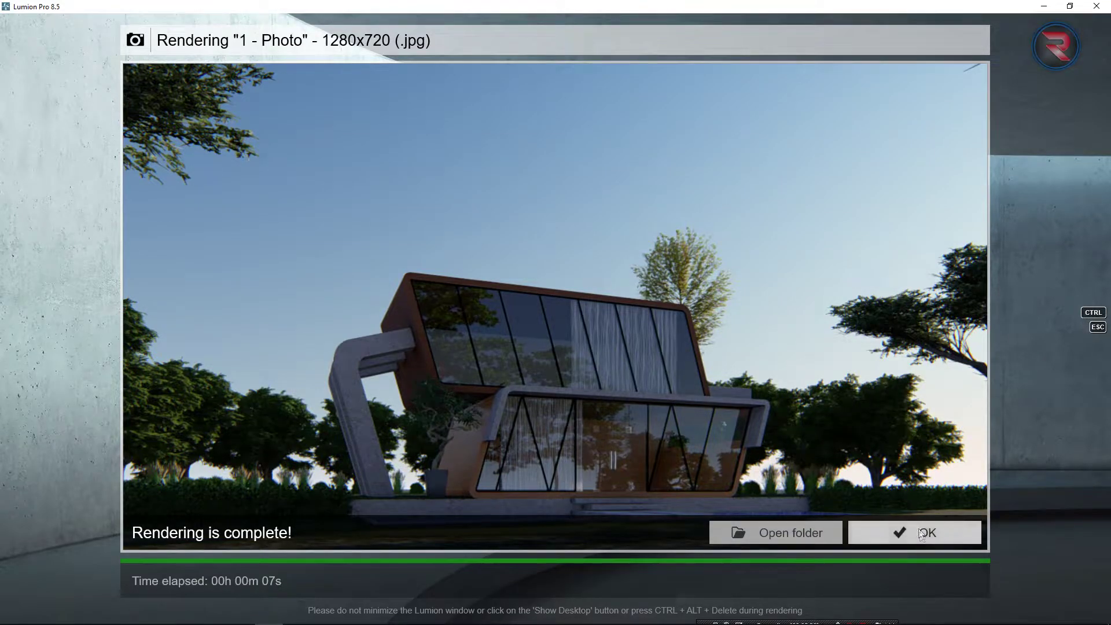
pyautogui.click(920, 533)
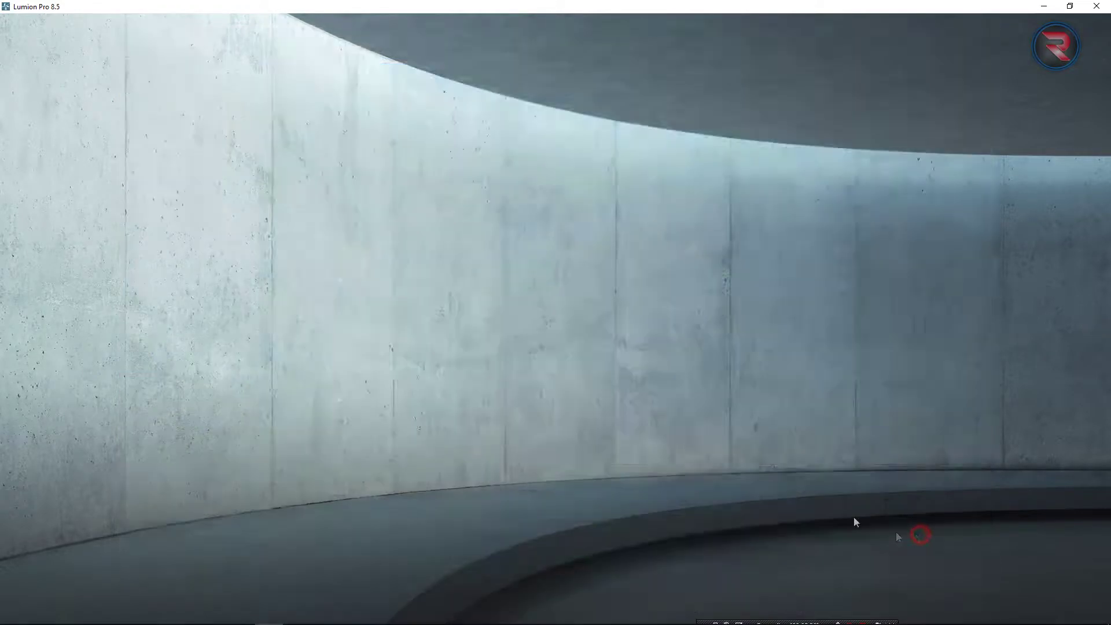
# Add a Color Correction effect and lower the photo's contrast slightly.
pyautogui.click(16, 110)
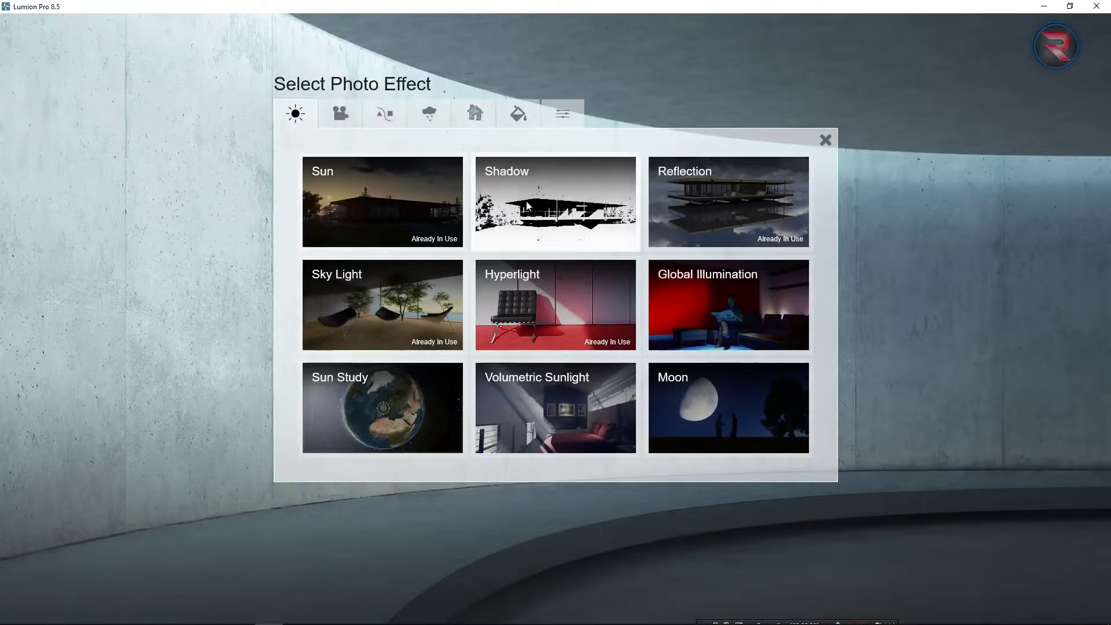
pyautogui.click(340, 113)
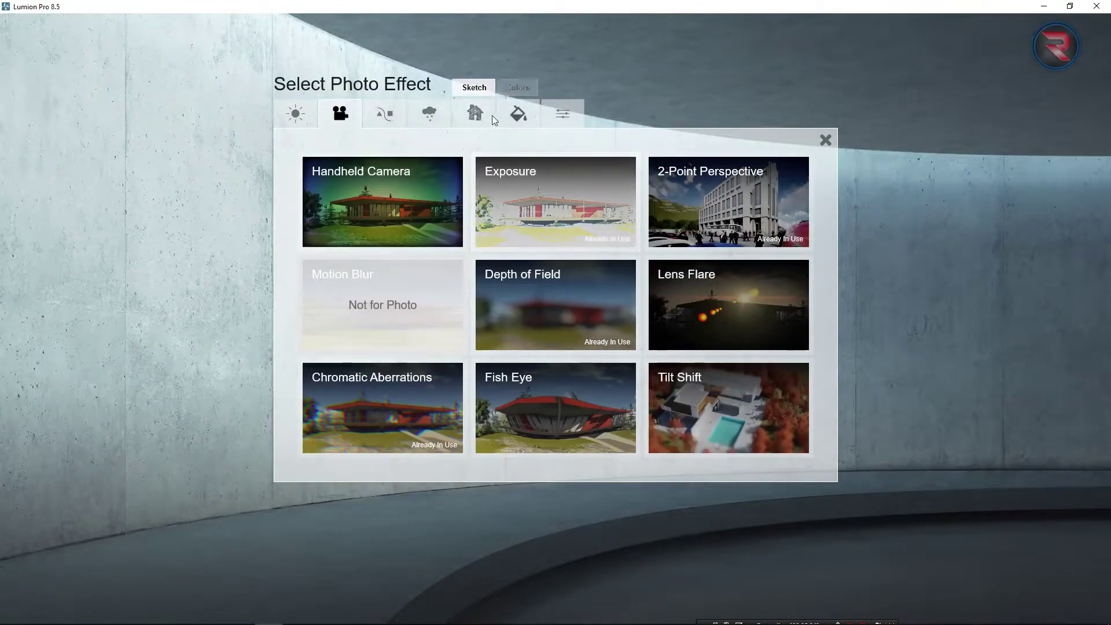
pyautogui.click(517, 114)
pyautogui.click(372, 203)
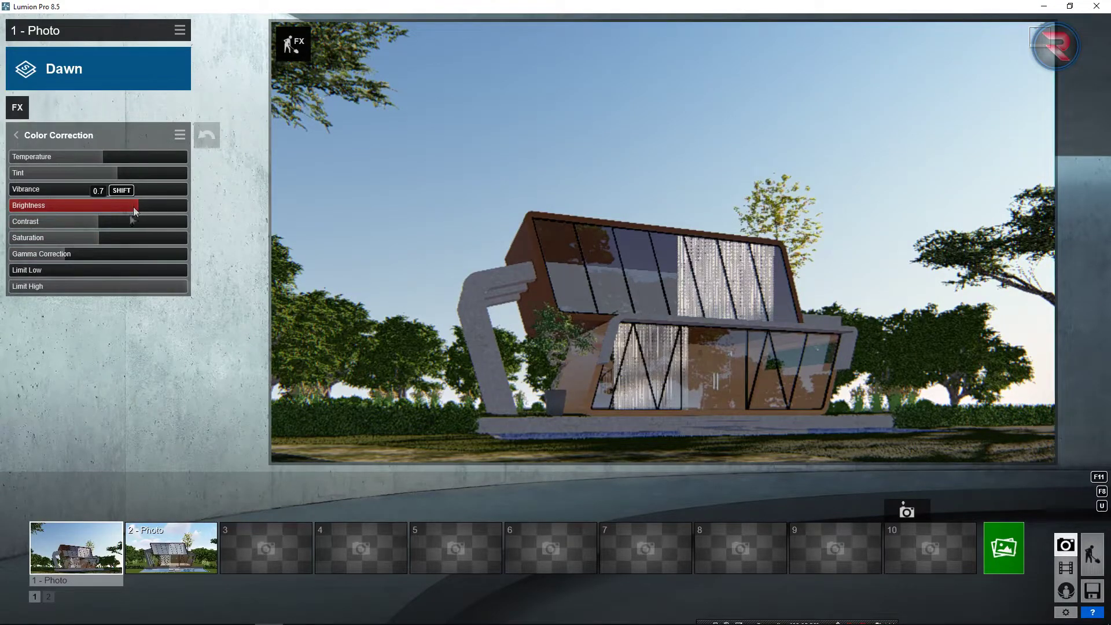
pyautogui.moveTo(70, 227); pyautogui.dragTo(45, 229)
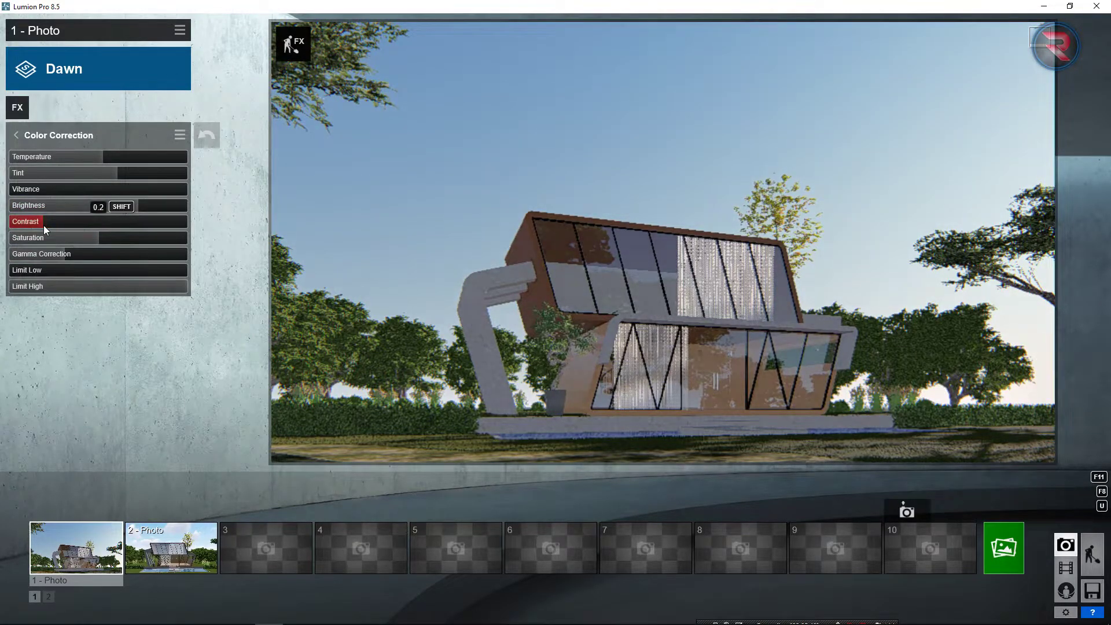
pyautogui.click(68, 227)
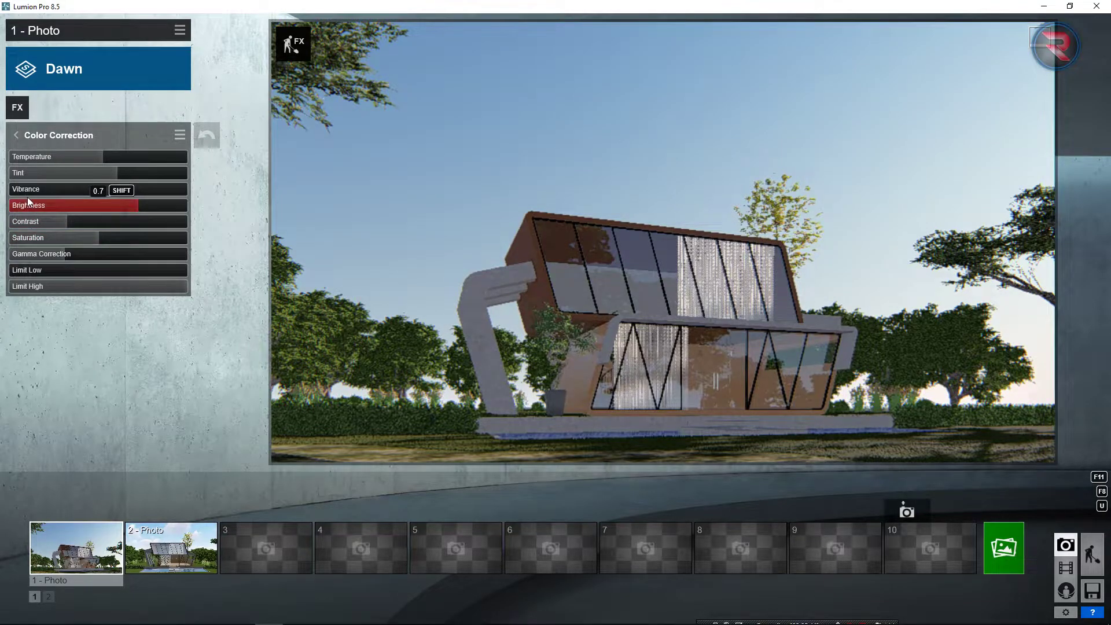
# Add an Exposure effect raised to about 0.58 to brighten the photo.
pyautogui.click(17, 107)
pyautogui.click(334, 123)
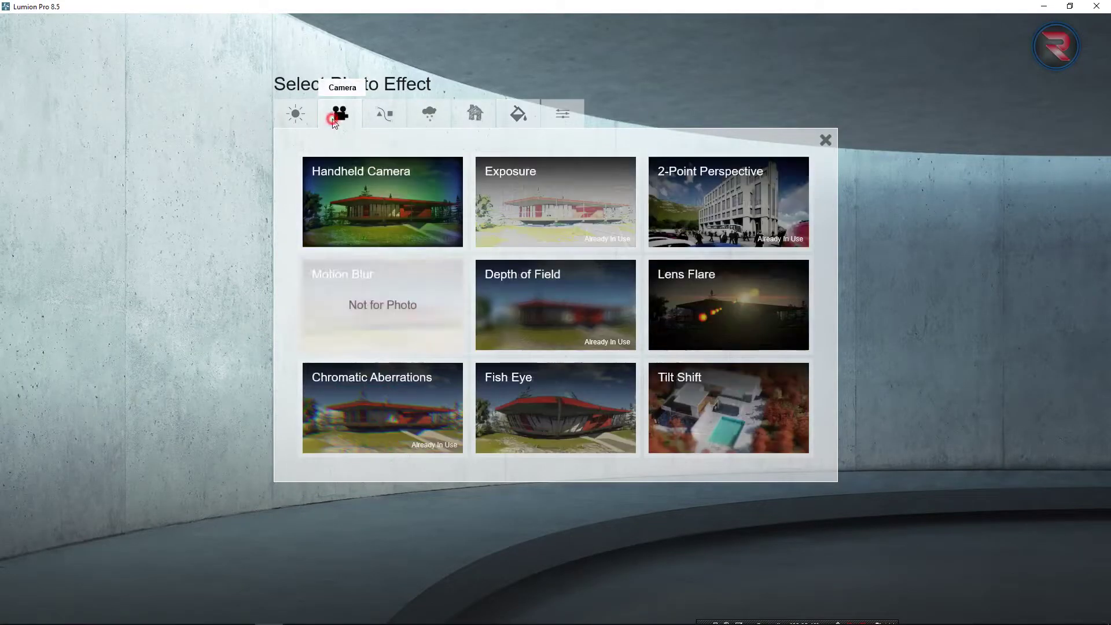
pyautogui.click(554, 200)
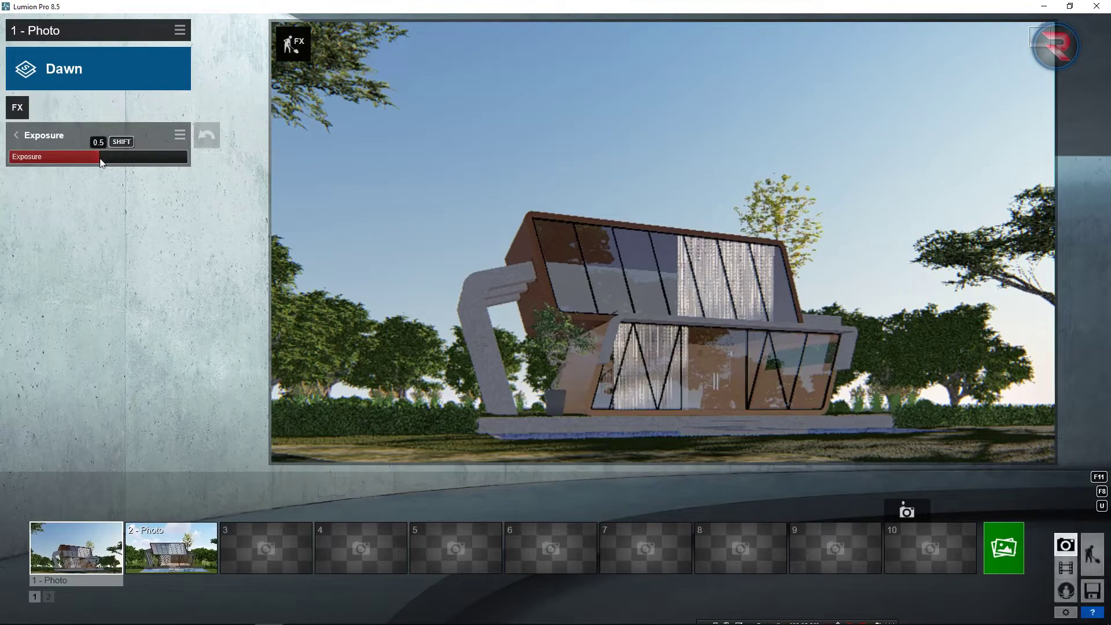
pyautogui.moveTo(128, 164); pyautogui.dragTo(145, 162)
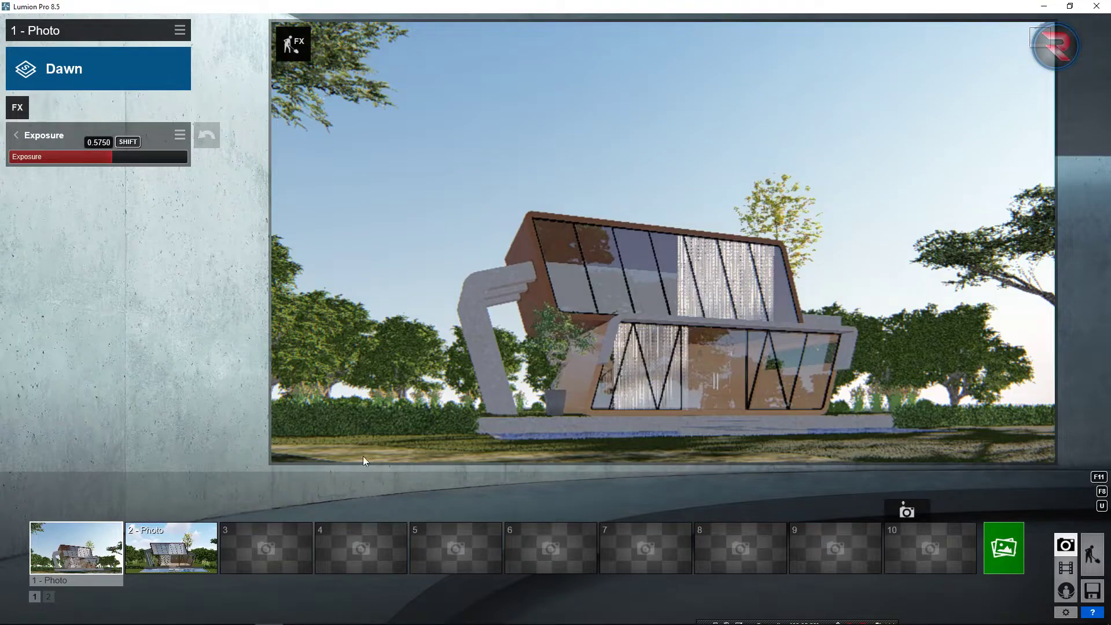
pyautogui.click(998, 554)
# Re-render the colour-corrected shot as a 1280x720 JPG over the earlier file.
pyautogui.click(317, 466)
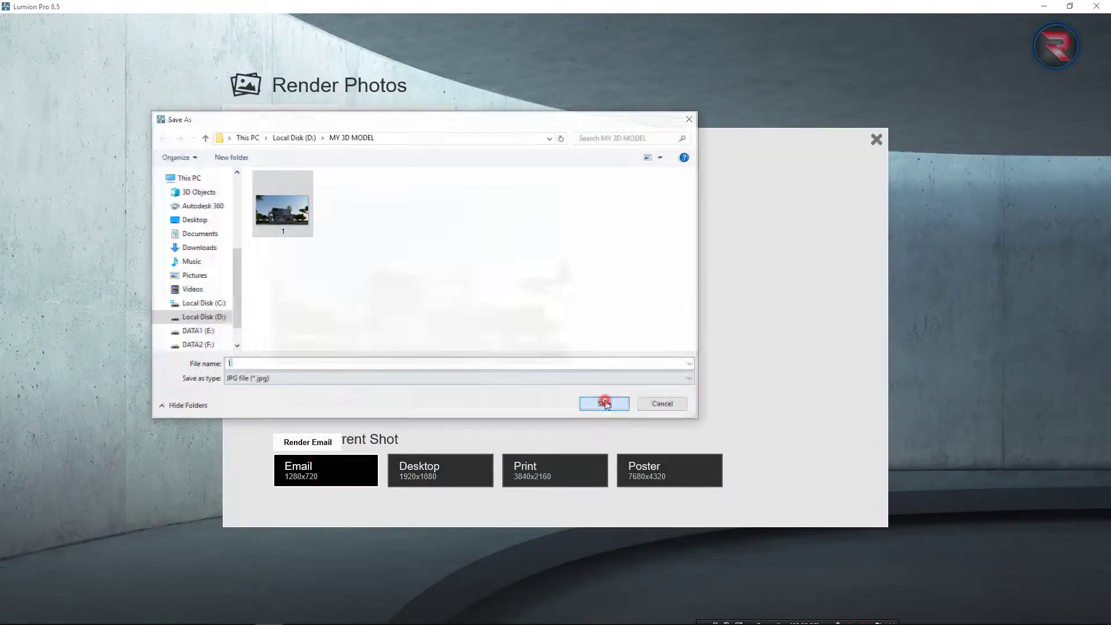
pyautogui.click(601, 401)
pyautogui.click(568, 361)
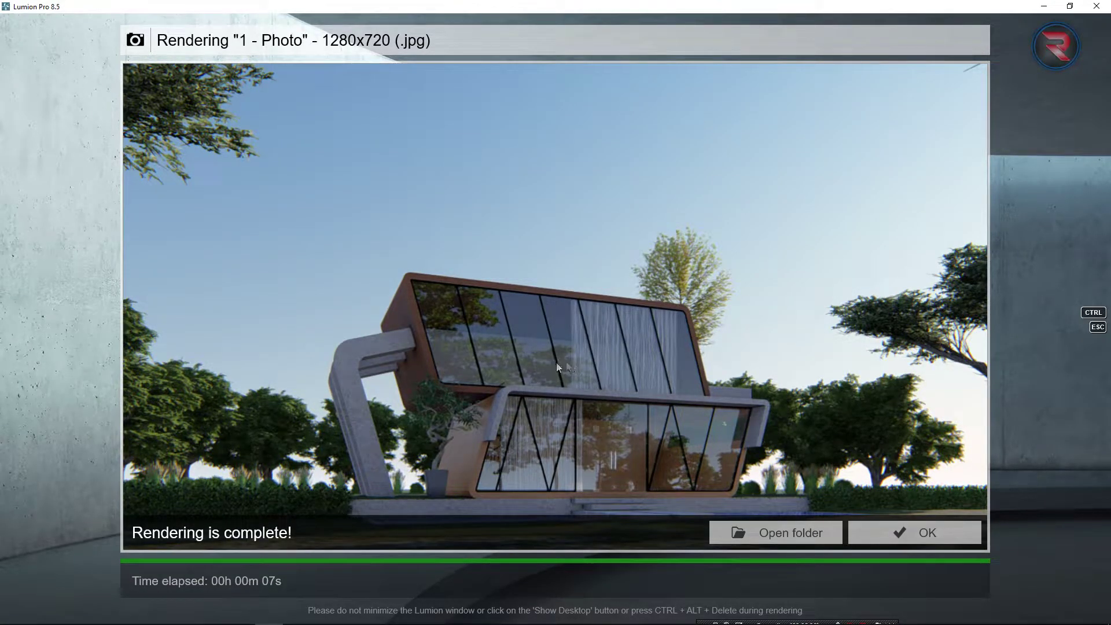
pyautogui.click(914, 532)
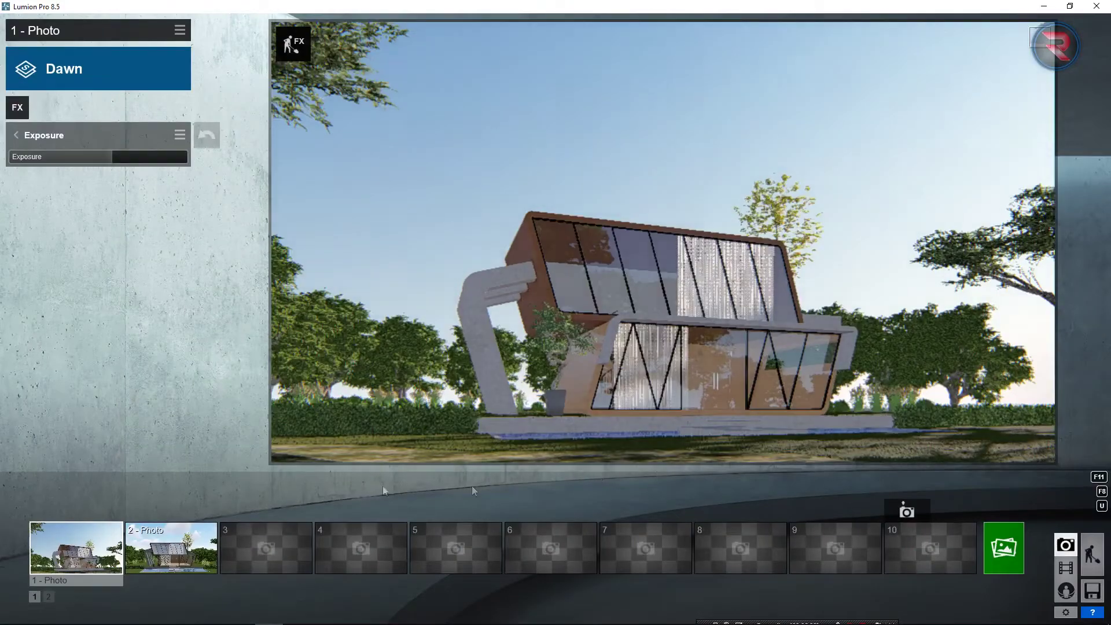
# Render a 1920x1080 JPG over file '1' with lighting map and extra output passes.
pyautogui.click(1009, 545)
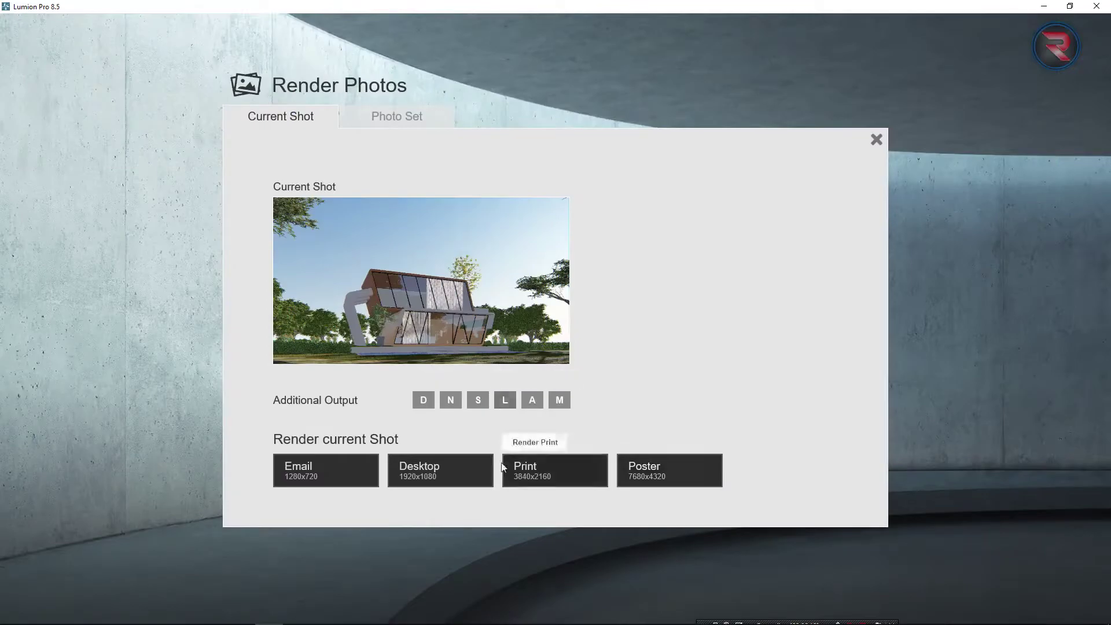
pyautogui.click(875, 138)
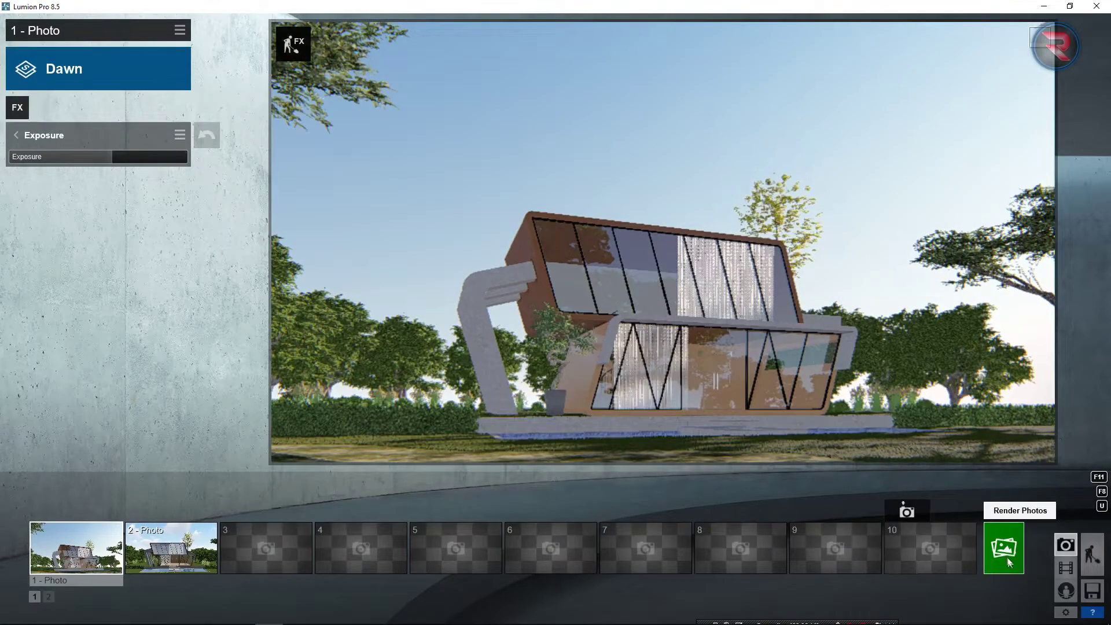
pyautogui.click(1005, 546)
pyautogui.click(559, 400)
pyautogui.click(532, 400)
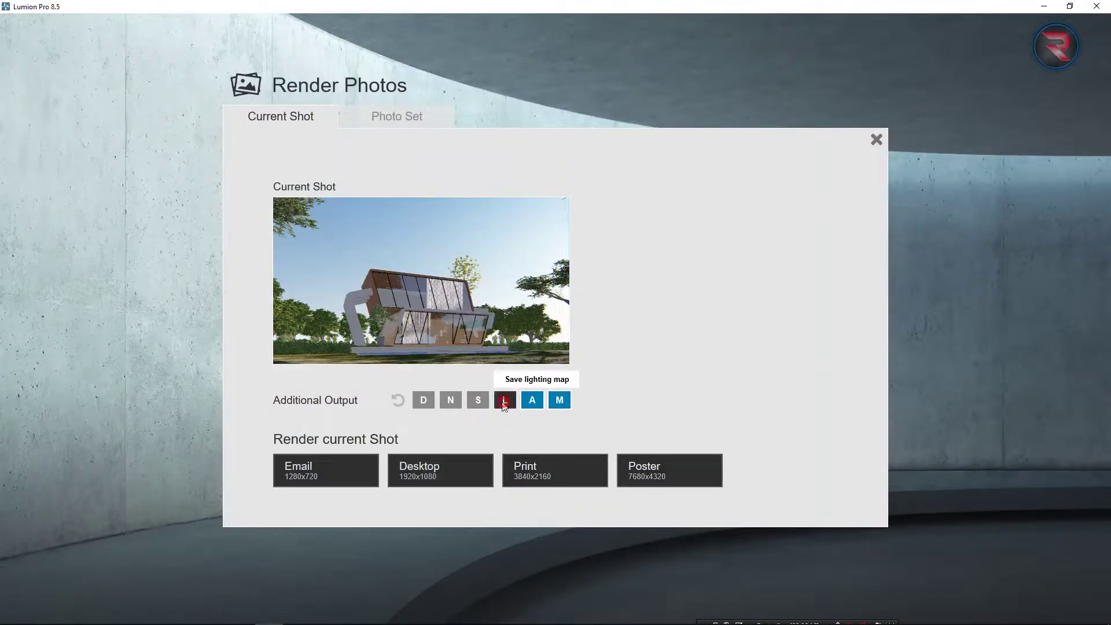
pyautogui.click(461, 472)
pyautogui.click(281, 211)
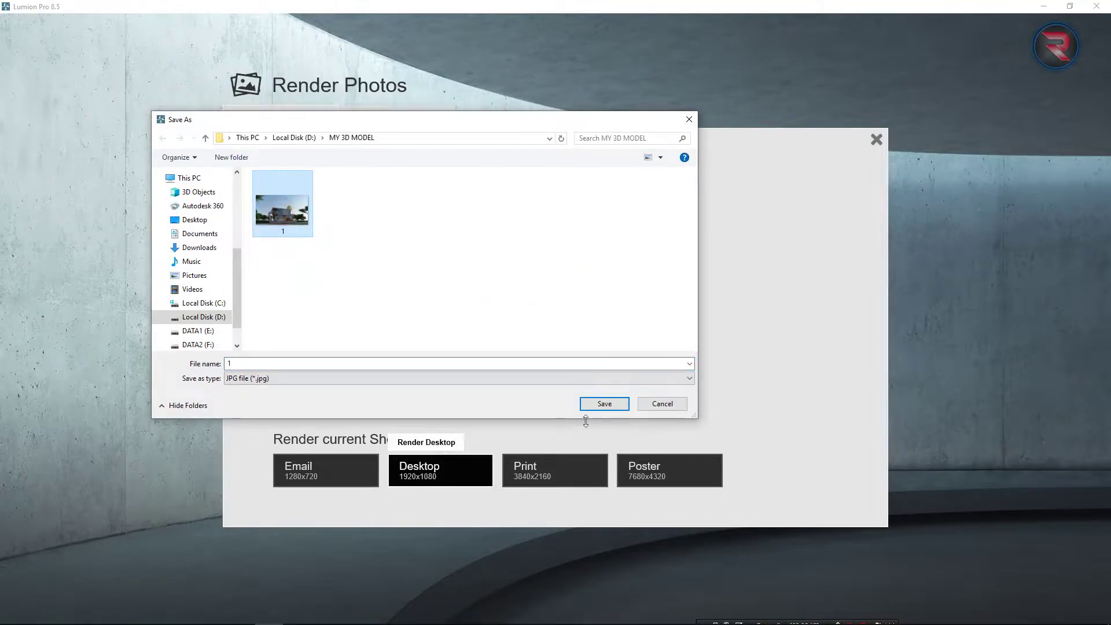
pyautogui.click(604, 403)
pyautogui.click(573, 359)
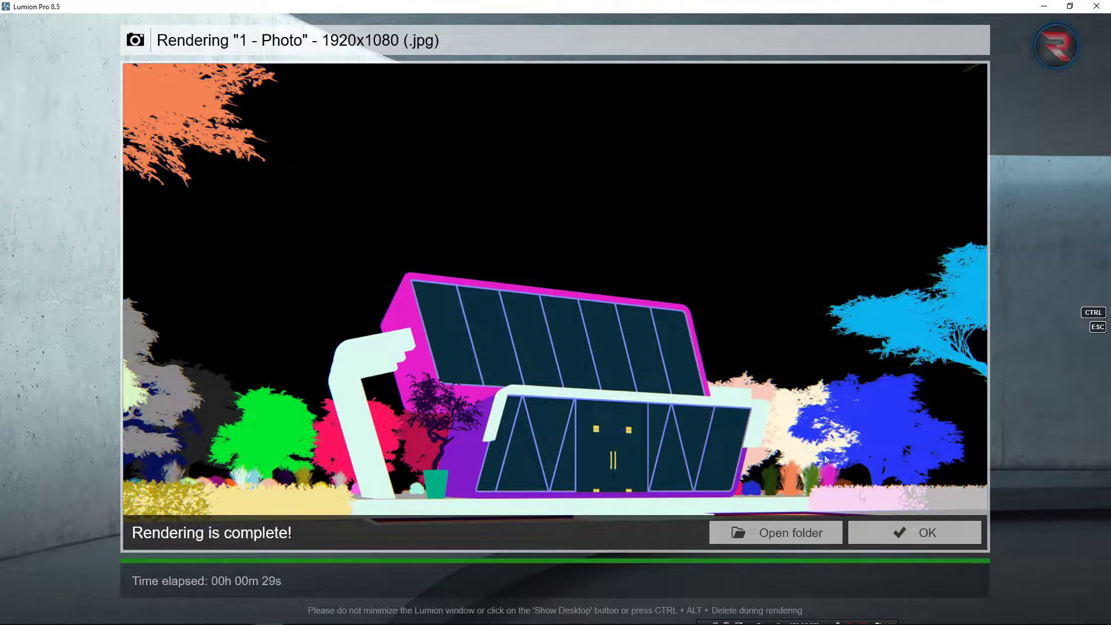
pyautogui.click(893, 526)
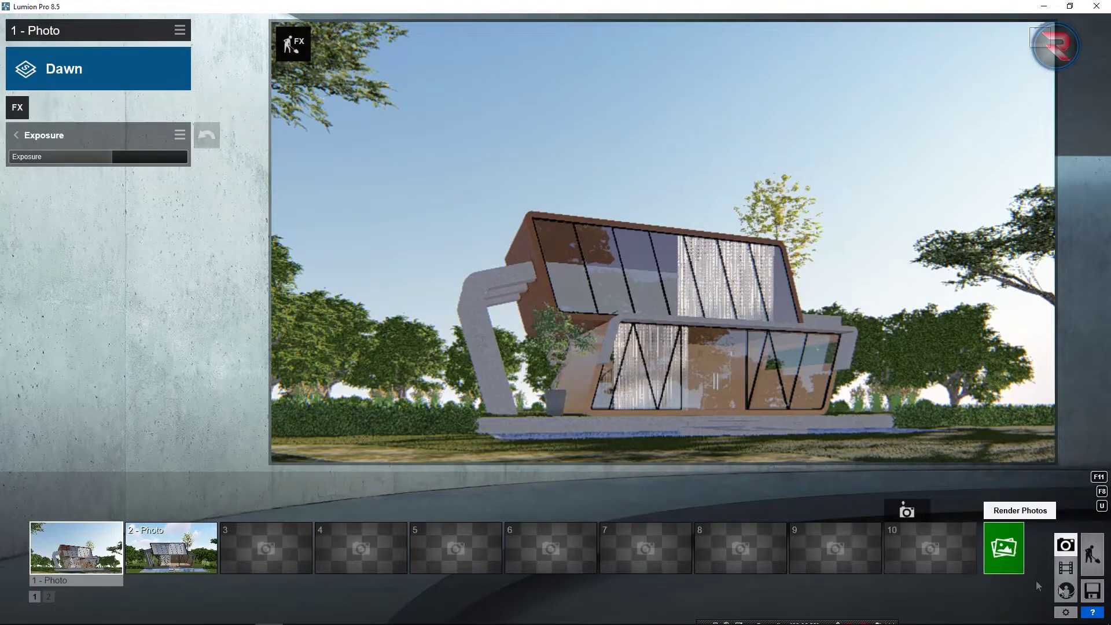
# Save the scene as 'SCENE LUMION - EKSTERIOR RENDER' in the MY 3D MODEL folder.
pyautogui.click(1099, 594)
pyautogui.click(402, 215)
pyautogui.write('SCEN')
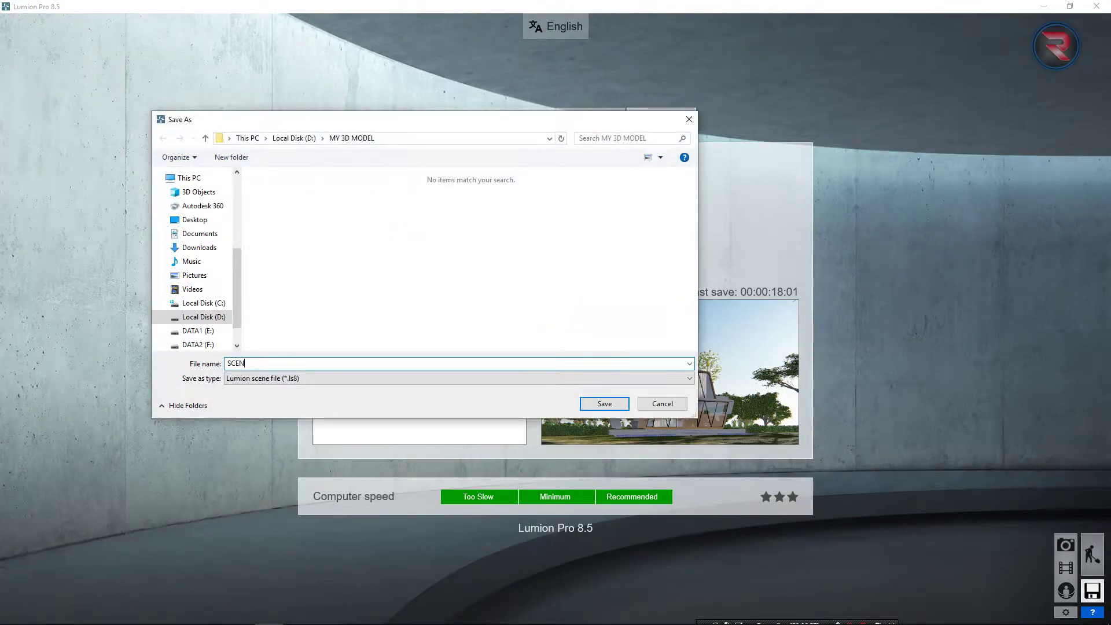
pyautogui.write('E LUMION - EKSTERIOR RENDER')
pyautogui.press('Return')
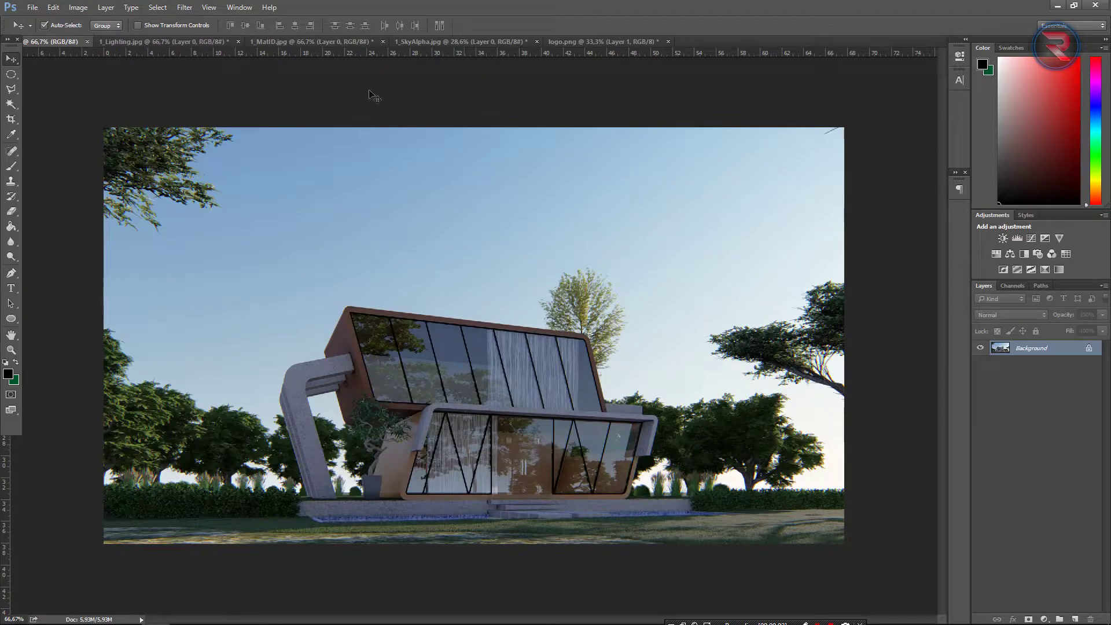
# Align the lighting pass with the render canvas and close its source file unsaved.
pyautogui.click(168, 42)
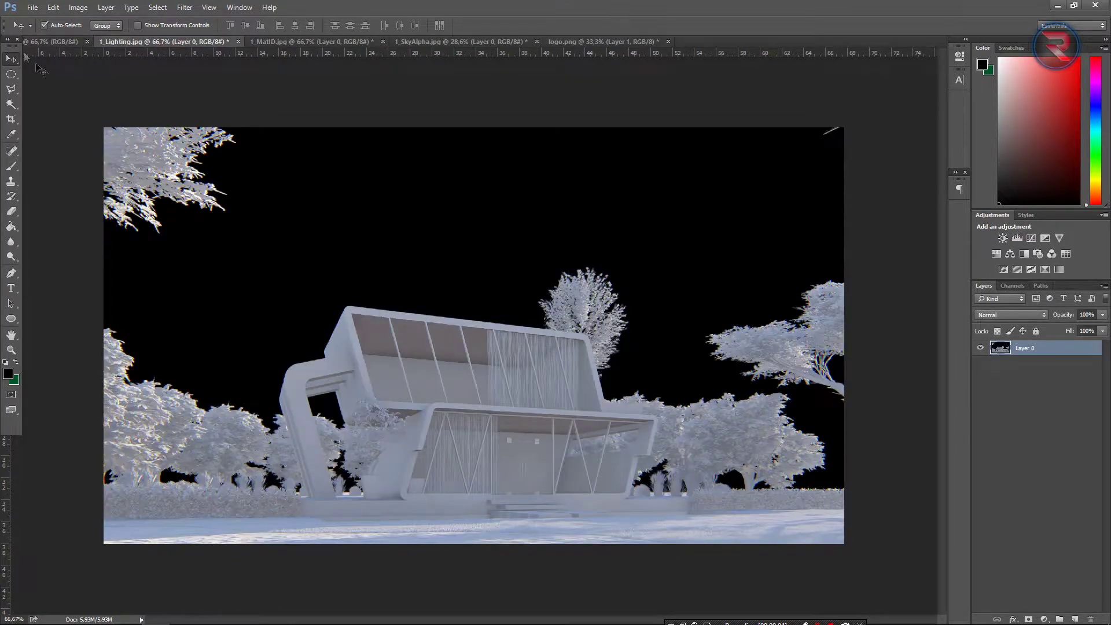
pyautogui.moveTo(139, 139)
pyautogui.mouseDown()
pyautogui.moveTo(63, 40)
pyautogui.moveTo(269, 241)
pyautogui.mouseUp()
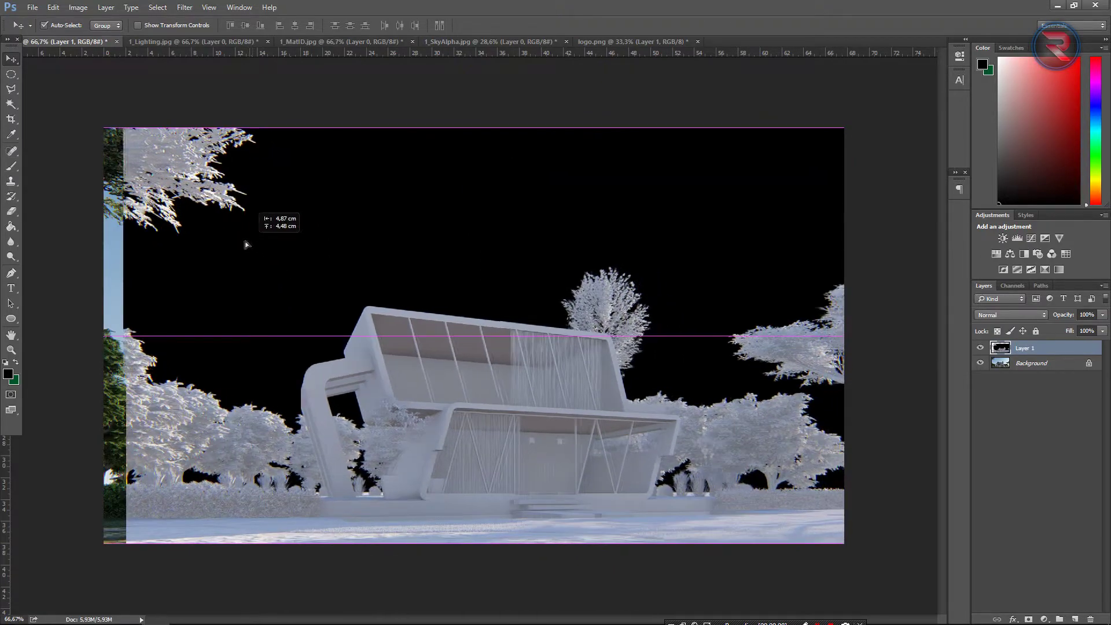
pyautogui.moveTo(270, 243); pyautogui.dragTo(203, 93)
pyautogui.click(227, 45)
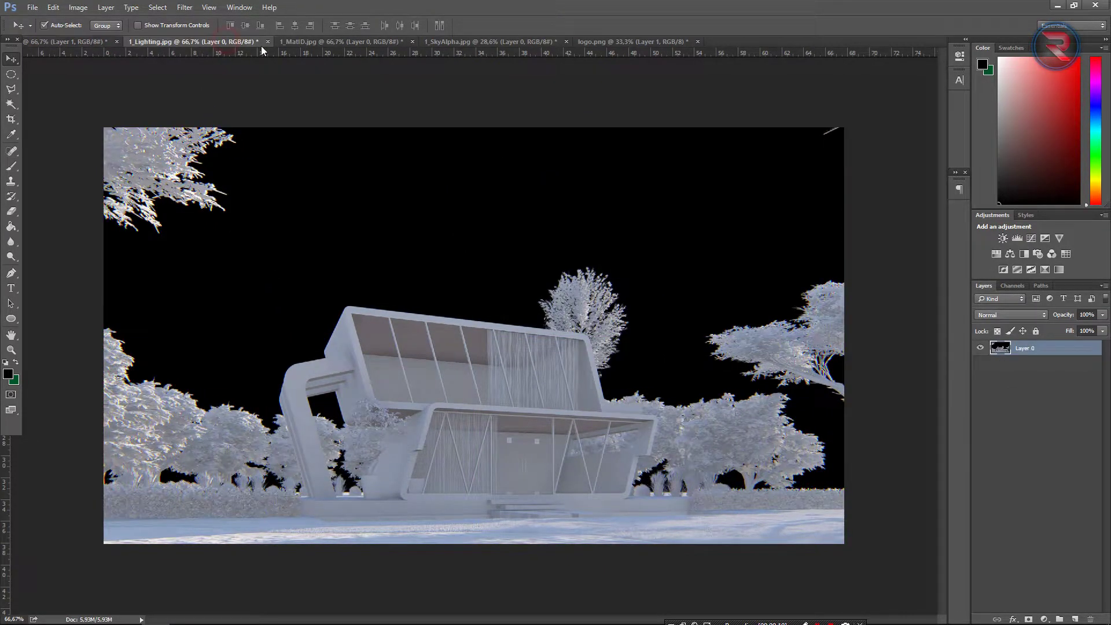
pyautogui.click(268, 42)
pyautogui.click(560, 241)
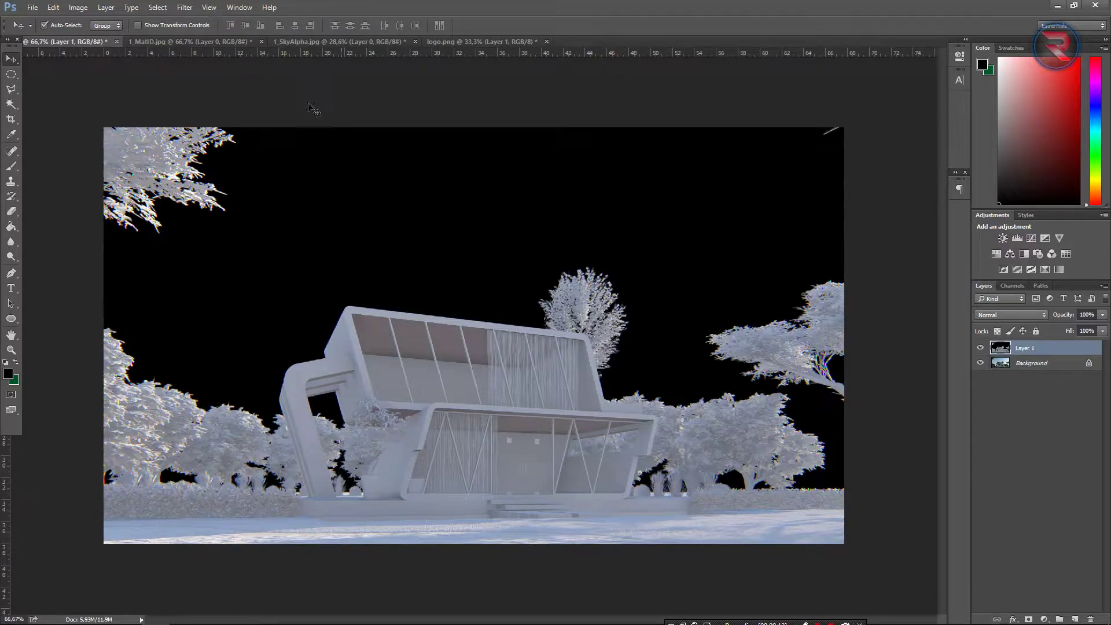
# Drag the material ID pass into the render, then close the material ID and sky alpha files unsaved.
pyautogui.click(229, 44)
pyautogui.moveTo(179, 145)
pyautogui.mouseDown()
pyautogui.moveTo(220, 236)
pyautogui.moveTo(293, 227)
pyautogui.mouseUp()
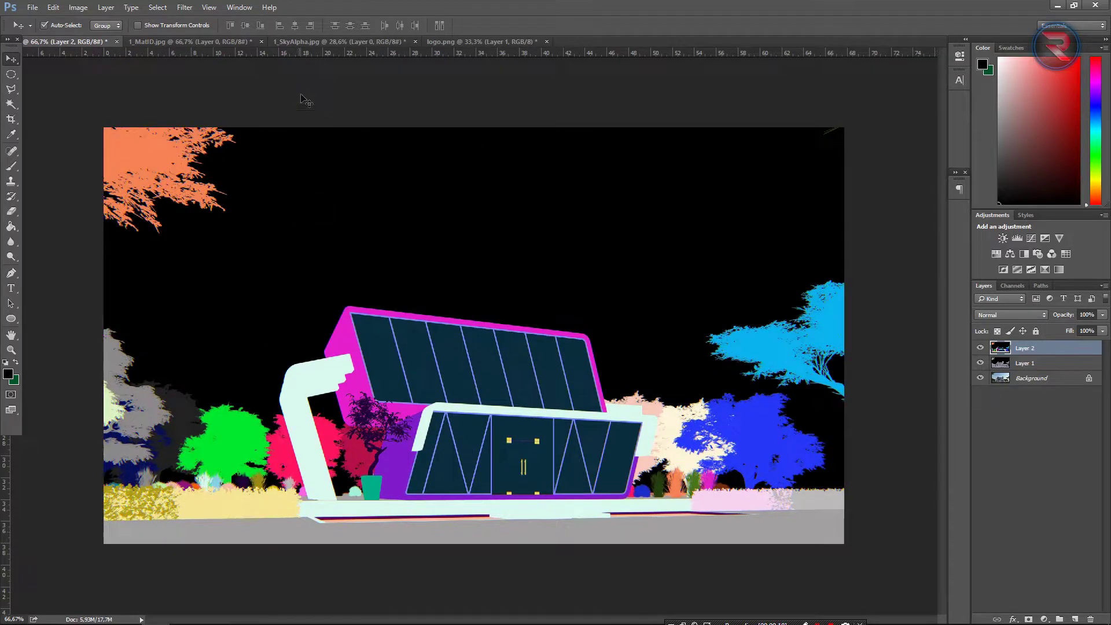
pyautogui.click(258, 42)
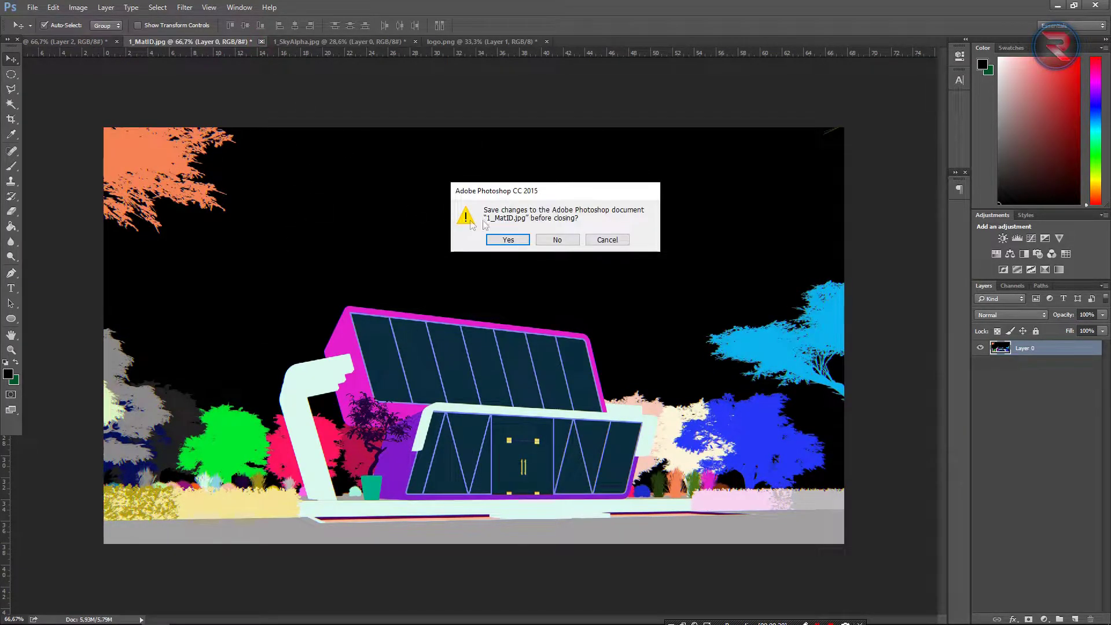
pyautogui.click(558, 242)
pyautogui.click(220, 42)
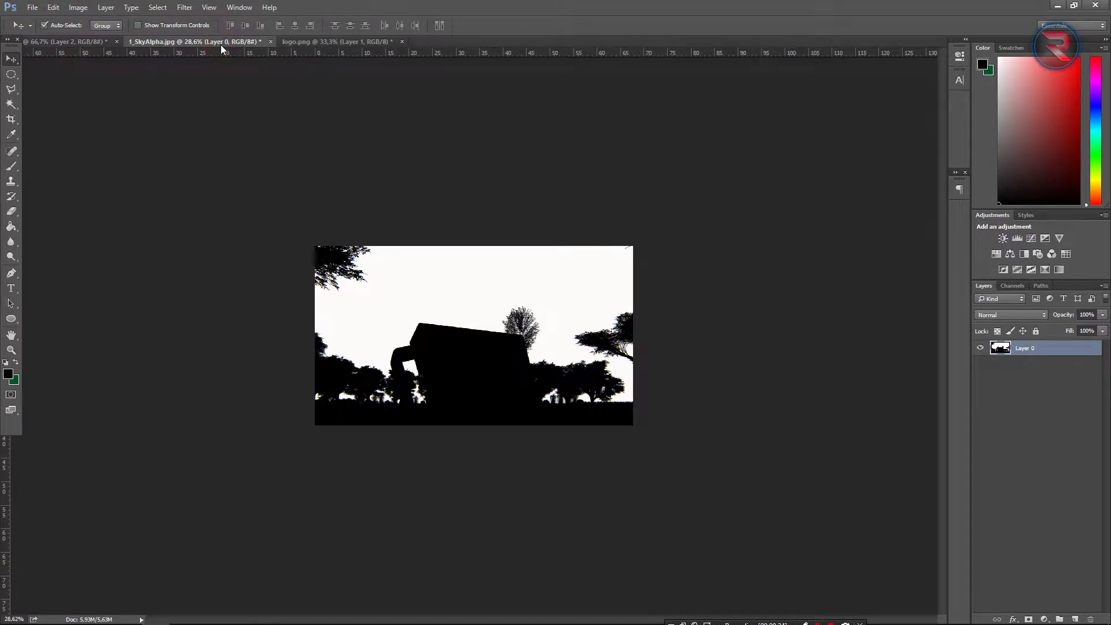
pyautogui.click(272, 40)
pyautogui.click(556, 239)
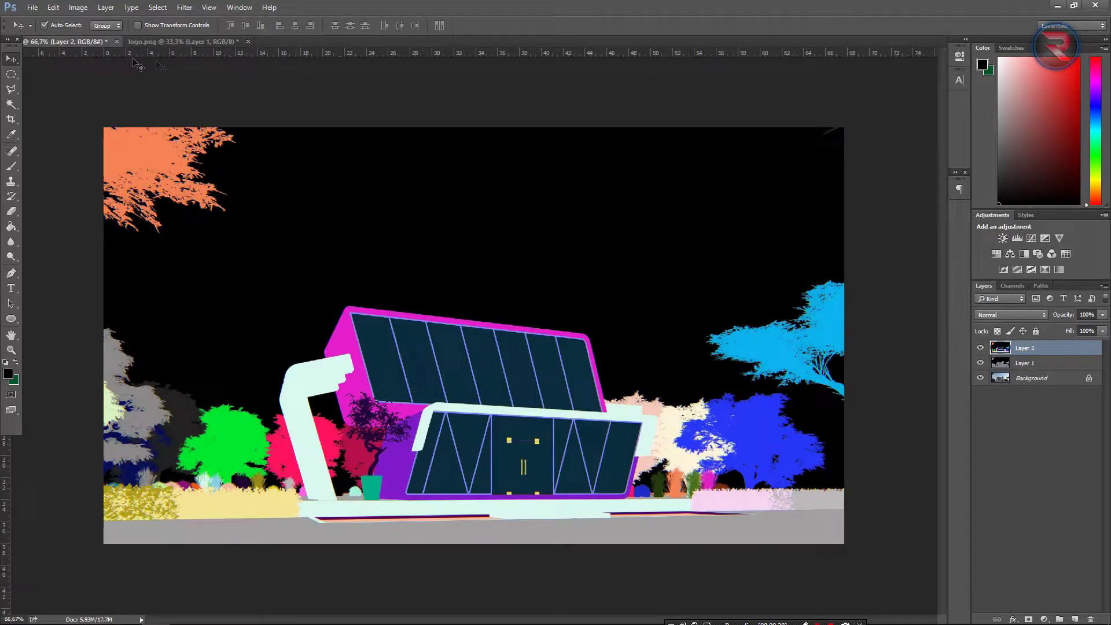
# Rename the layers MATERIAL ID and LIGHT, and duplicate the Background layer.
pyautogui.doubleClick(1024, 348)
pyautogui.write('M')
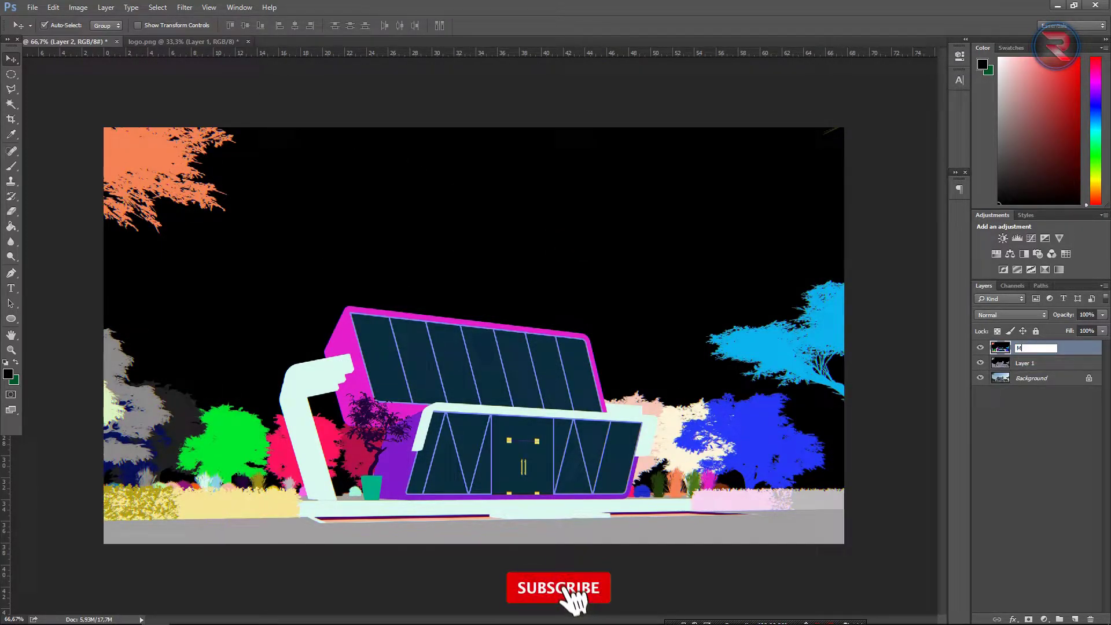
pyautogui.write('ATERIAL ID')
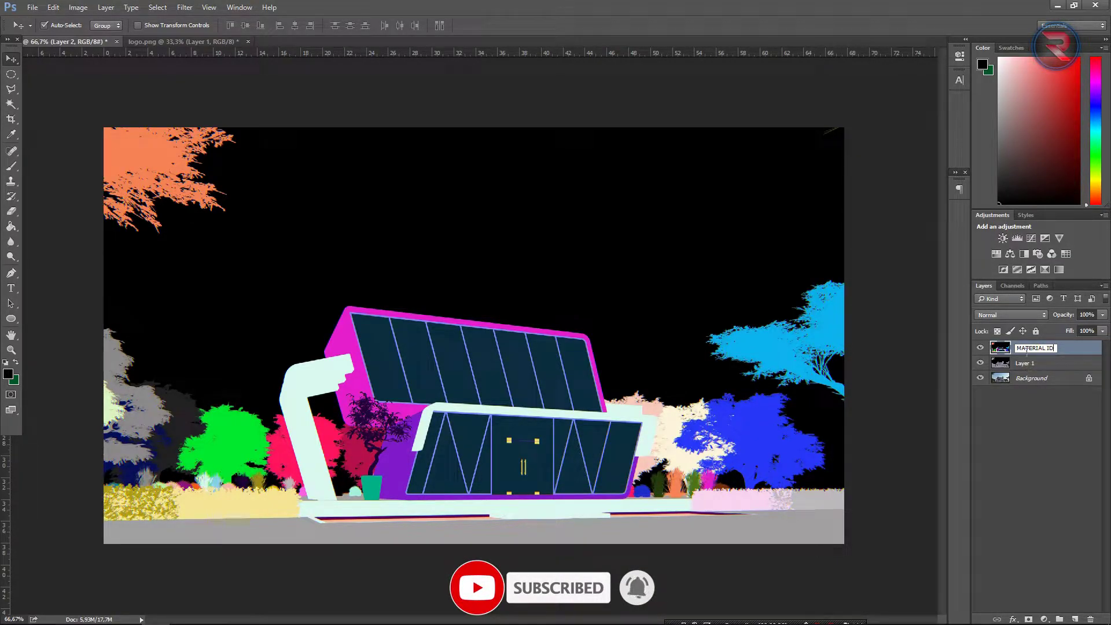
pyautogui.press('Return')
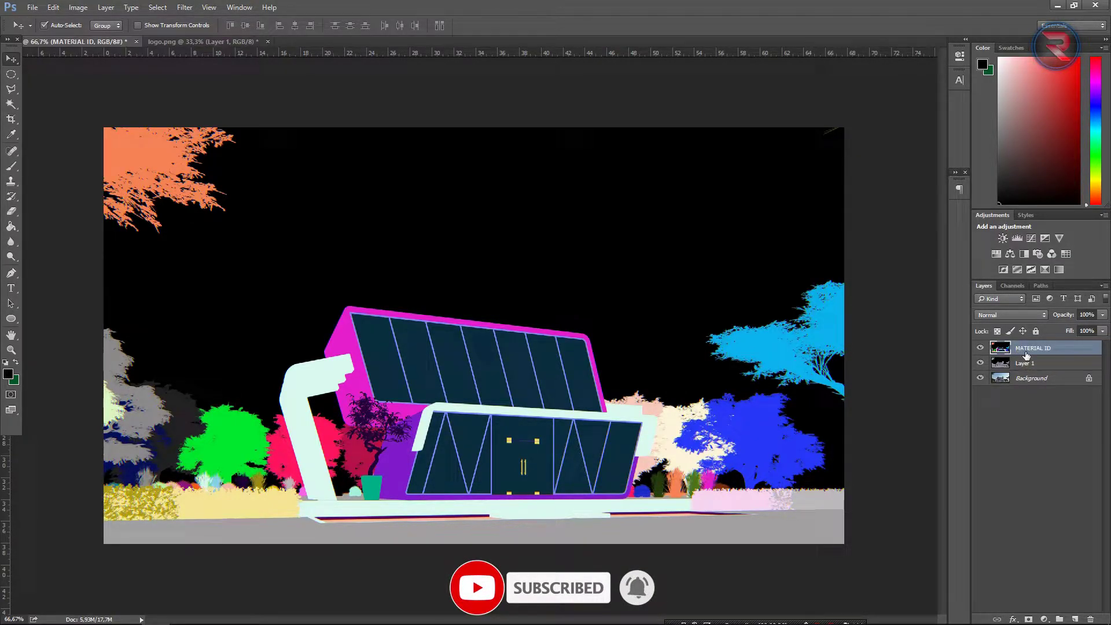
pyautogui.click(1033, 365)
pyautogui.doubleClick(1033, 363)
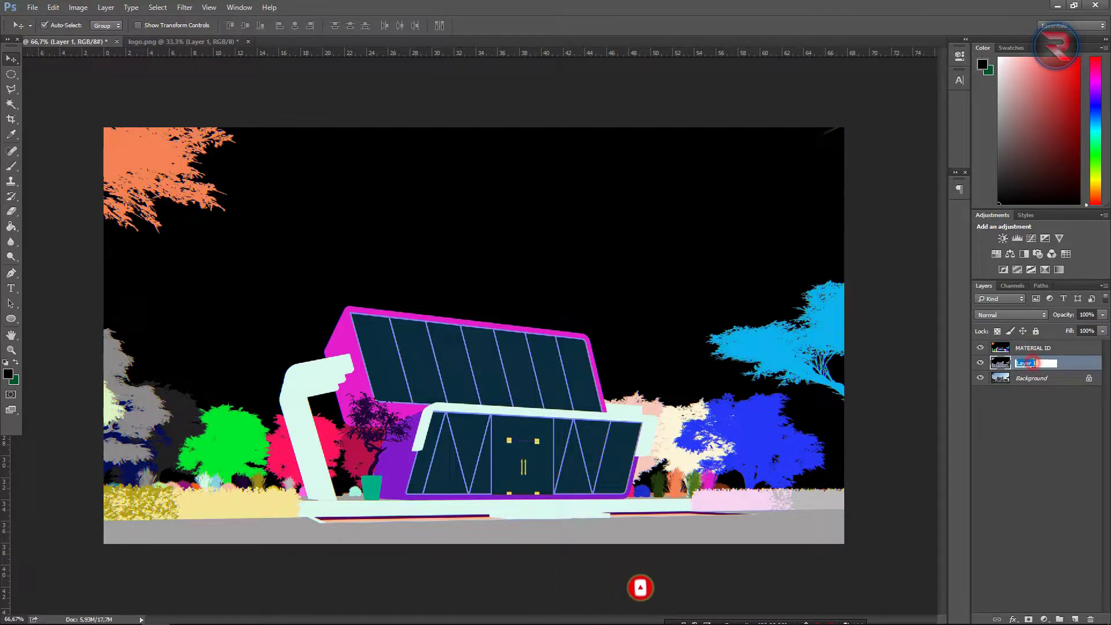
pyautogui.write('LIGHT')
pyautogui.press('Return')
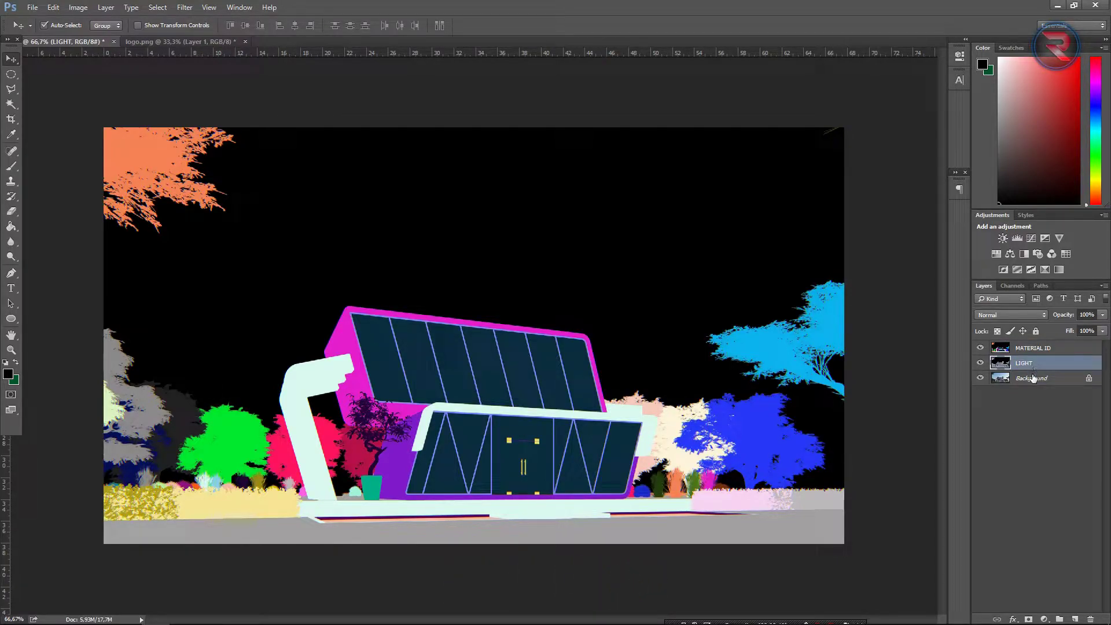
pyautogui.click(1033, 378)
pyautogui.hotkey('ctrl', 'j')
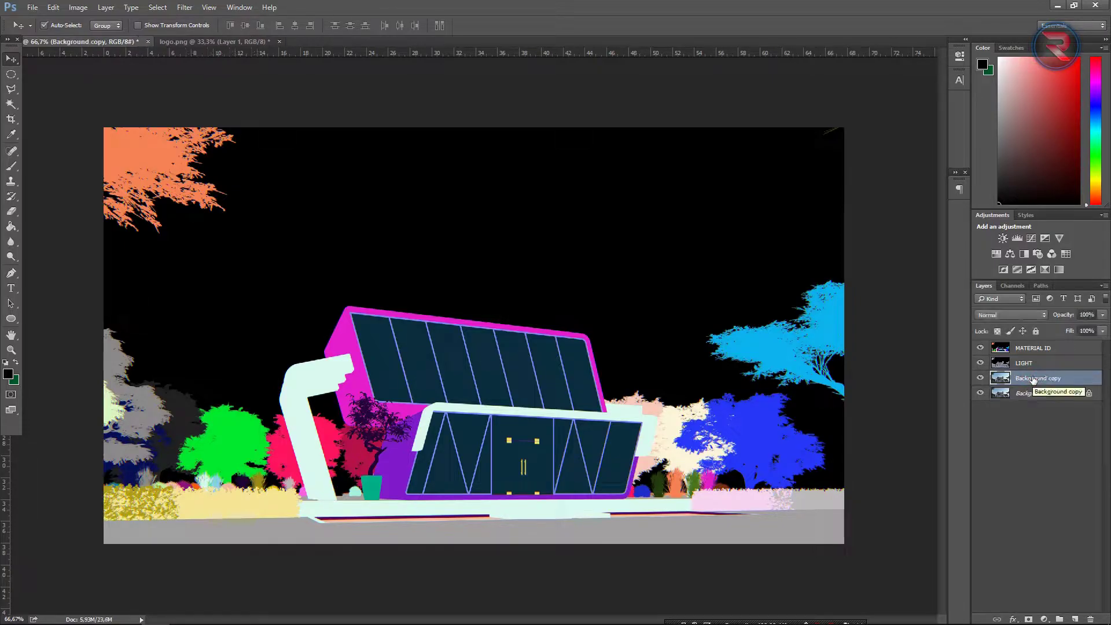
# Hide Background and MATERIAL ID, set LIGHT to Soft Light with 20% fill and 40% opacity.
pyautogui.click(980, 395)
pyautogui.click(981, 348)
pyautogui.click(1030, 363)
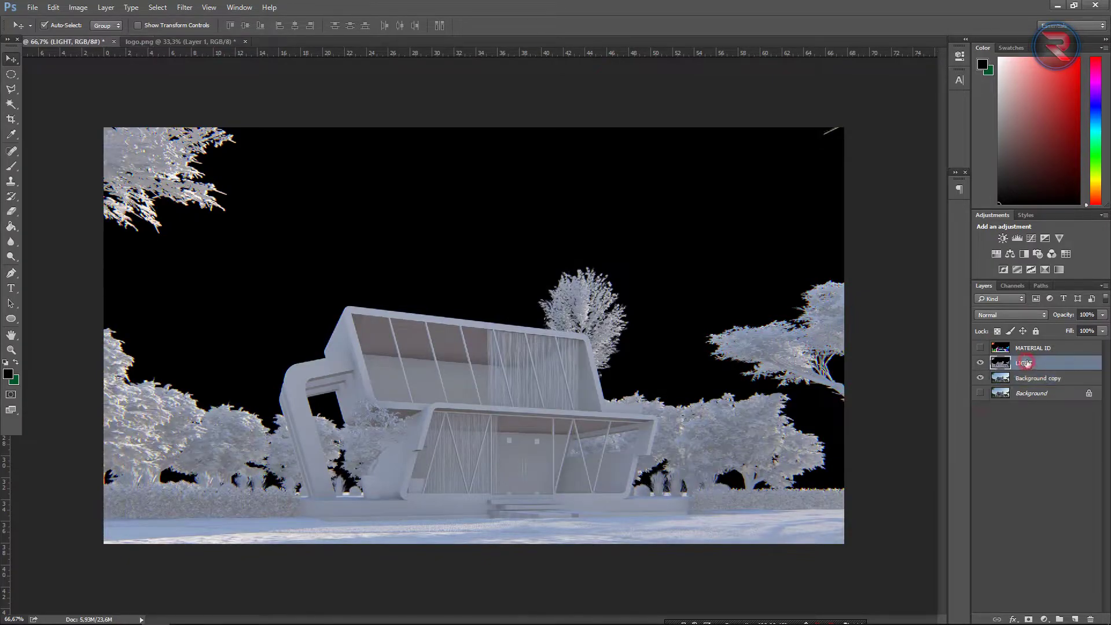
pyautogui.click(1011, 314)
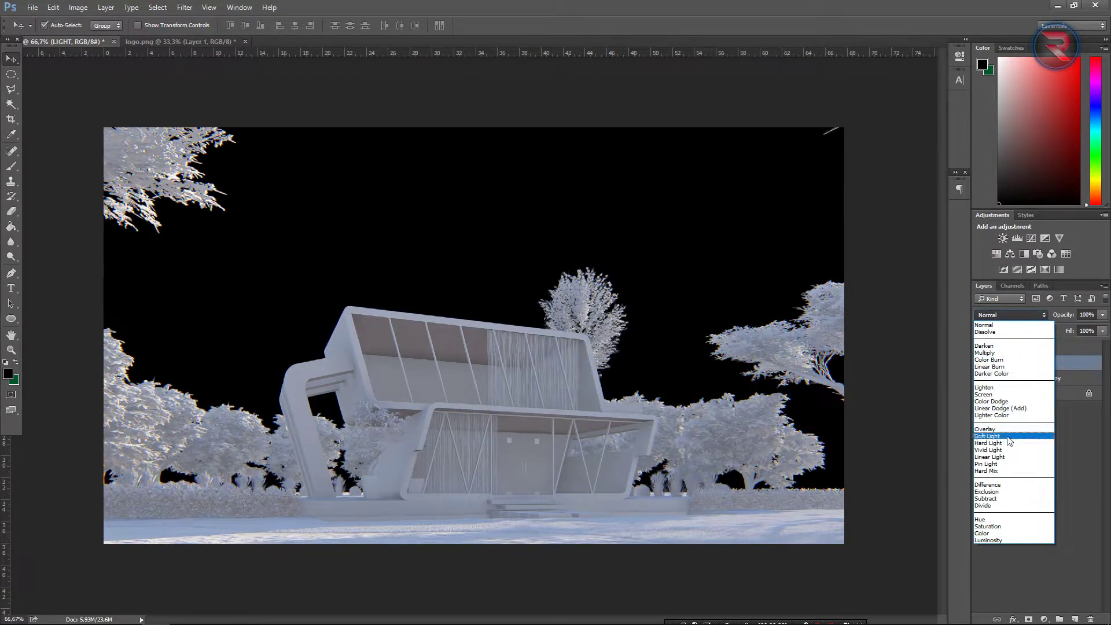
pyautogui.click(1006, 435)
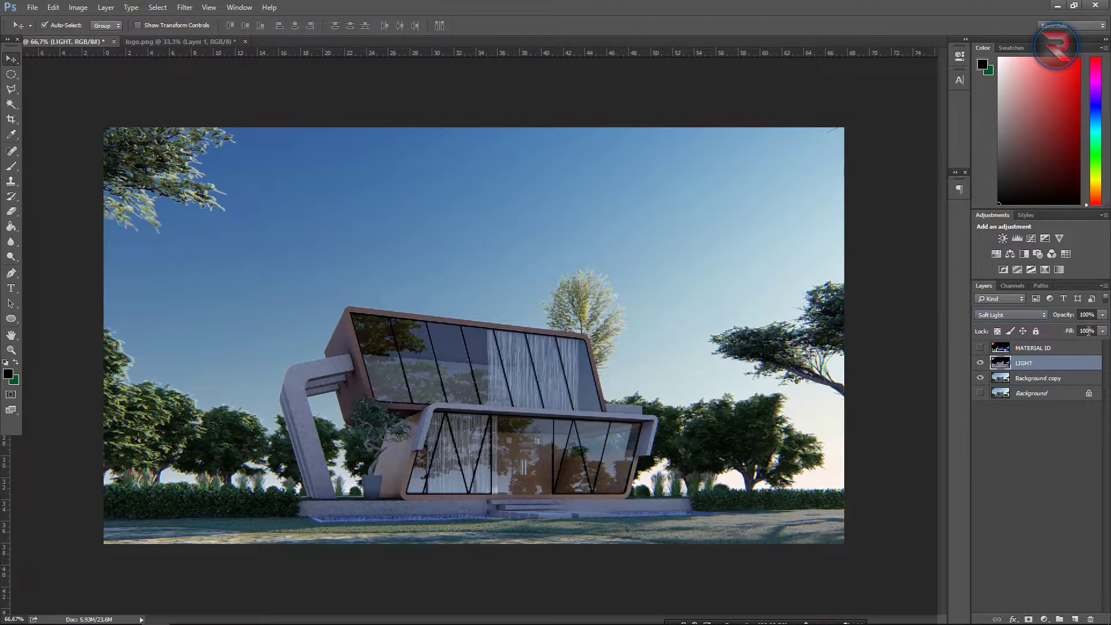
pyautogui.click(1090, 330)
pyautogui.write('20')
pyautogui.press('Return')
pyautogui.click(1087, 315)
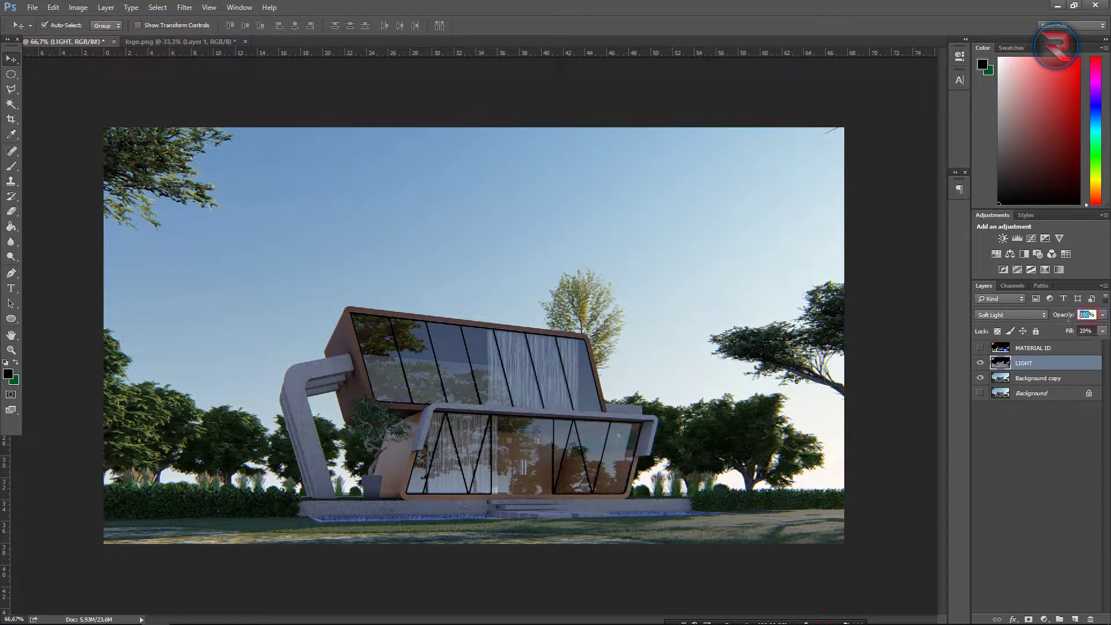
pyautogui.write('40')
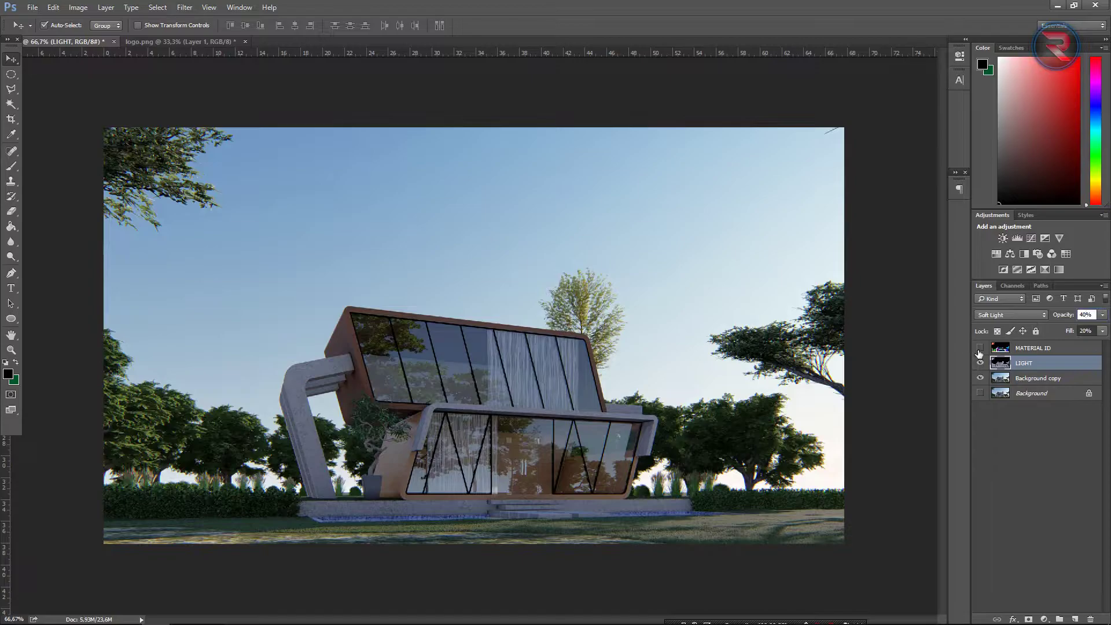
# Compare the render with and without LIGHT, settling its fill at about 21%.
pyautogui.click(981, 364)
pyautogui.click(982, 363)
pyautogui.moveTo(1066, 317); pyautogui.dragTo(1080, 315)
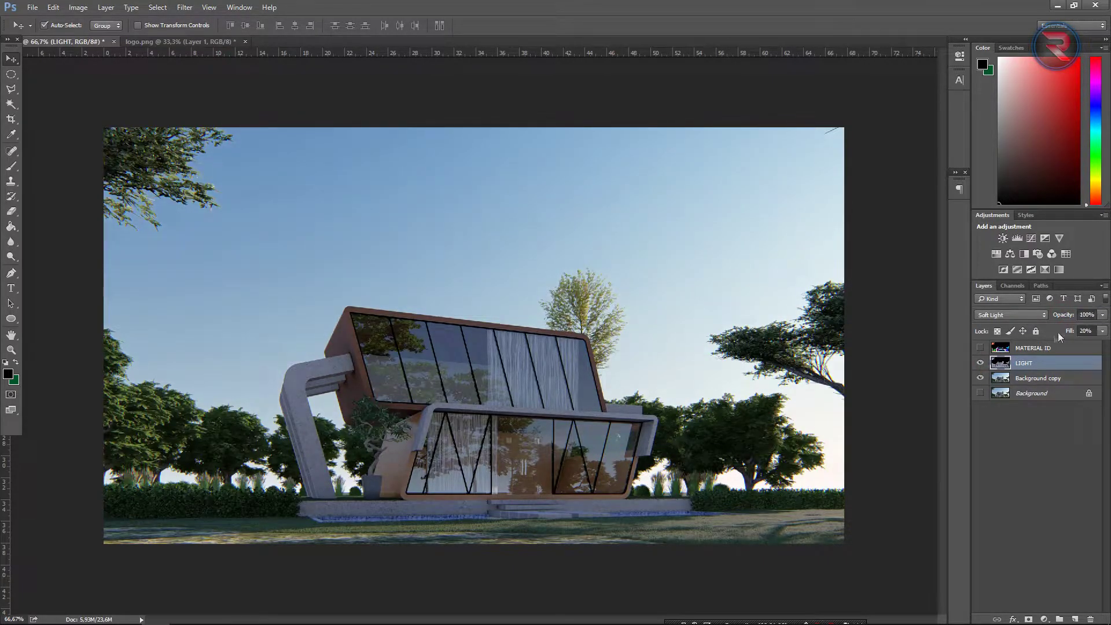
pyautogui.moveTo(1057, 332); pyautogui.dragTo(1070, 332)
pyautogui.click(981, 362)
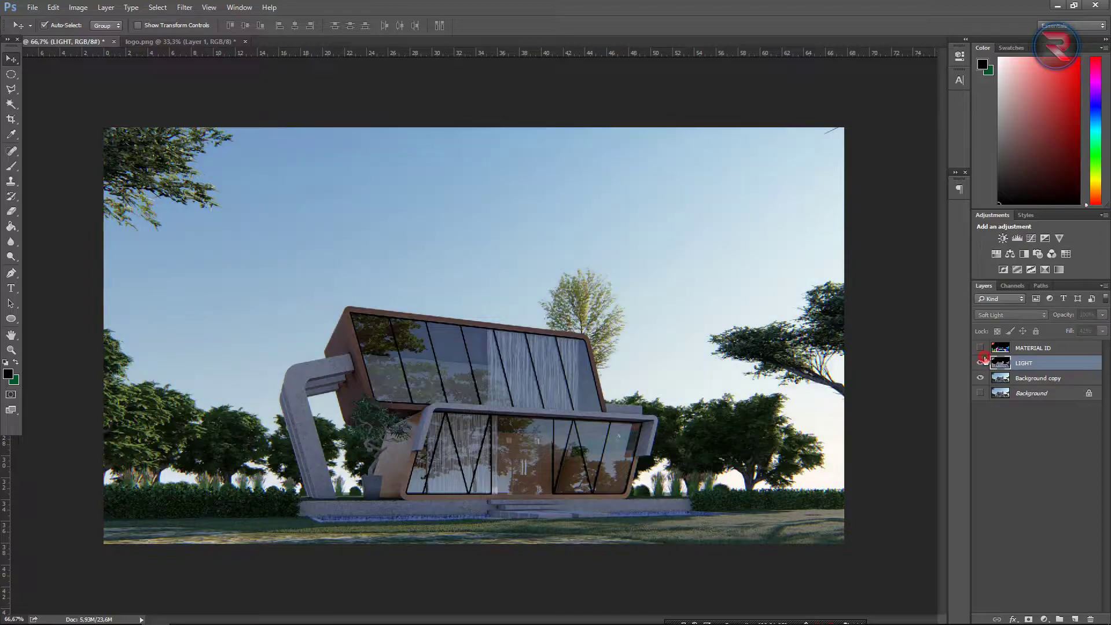
pyautogui.click(982, 362)
pyautogui.click(981, 362)
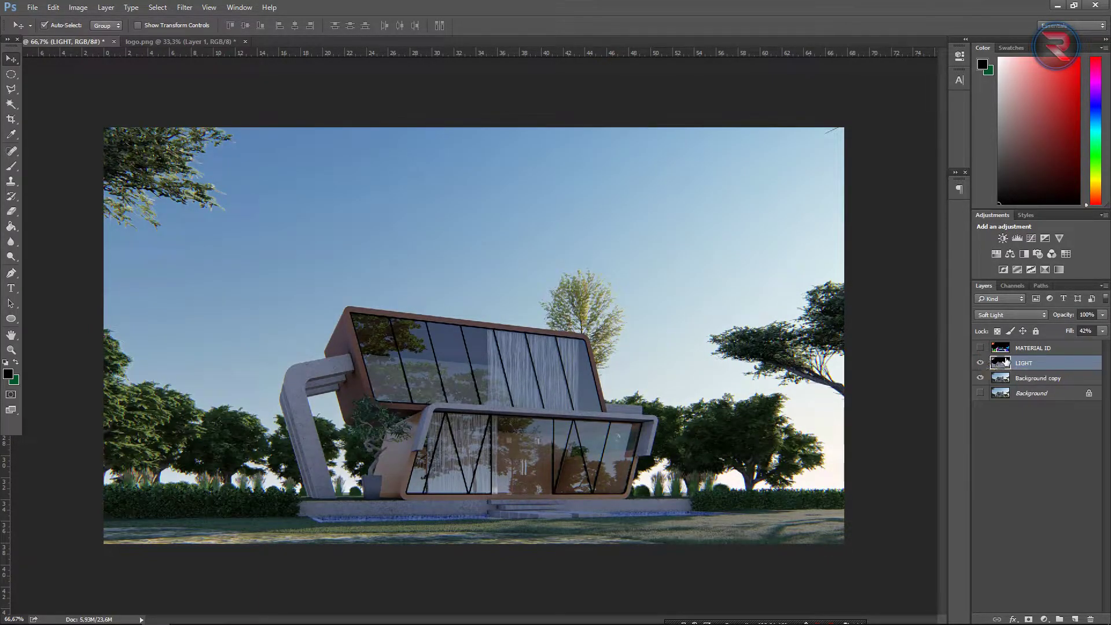
pyautogui.moveTo(1070, 336)
pyautogui.mouseDown()
pyautogui.moveTo(1070, 317)
pyautogui.moveTo(1032, 341)
pyautogui.mouseUp()
# Merge LIGHT with Background copy into a layer named RENDER IMAGE and show MATERIAL ID.
pyautogui.keyDown('shift'); pyautogui.click(1022, 379); pyautogui.keyUp('shift')
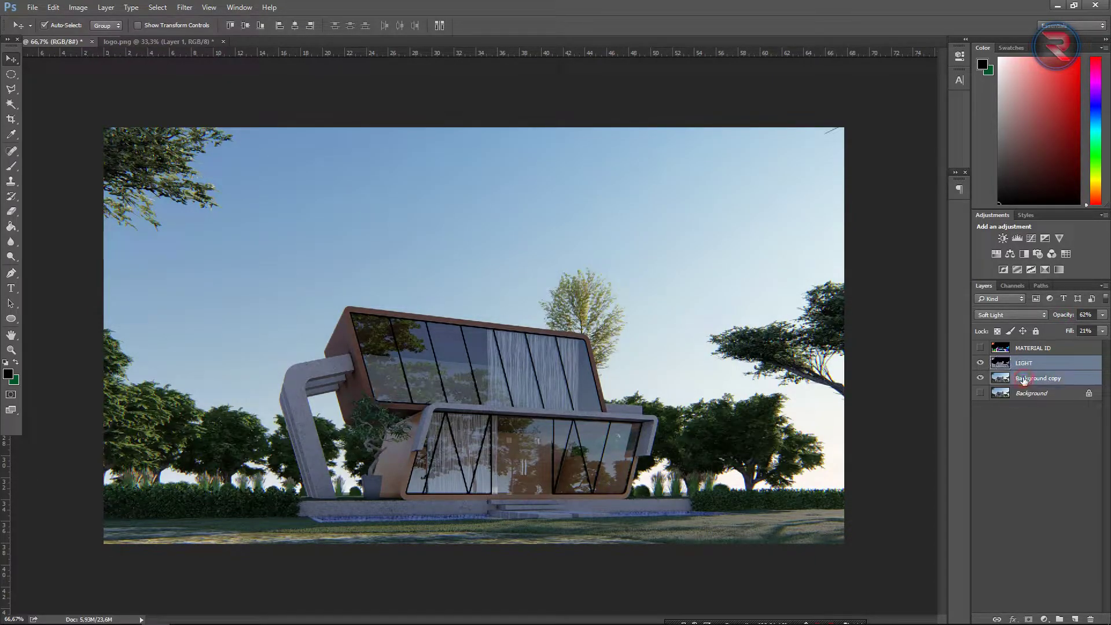
pyautogui.rightClick(1023, 378)
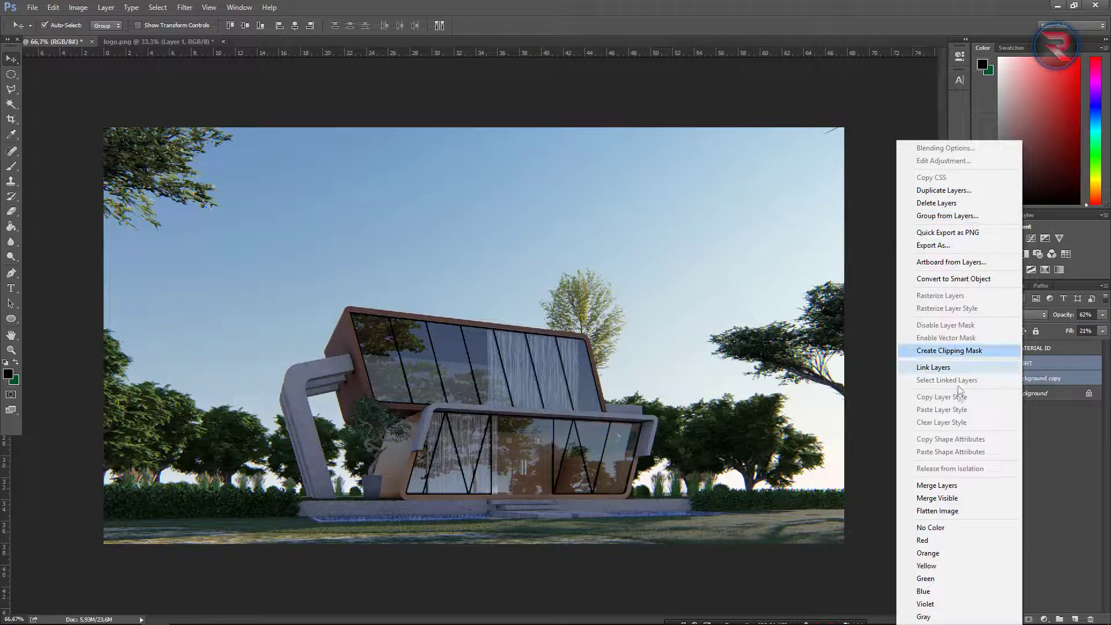
pyautogui.click(936, 485)
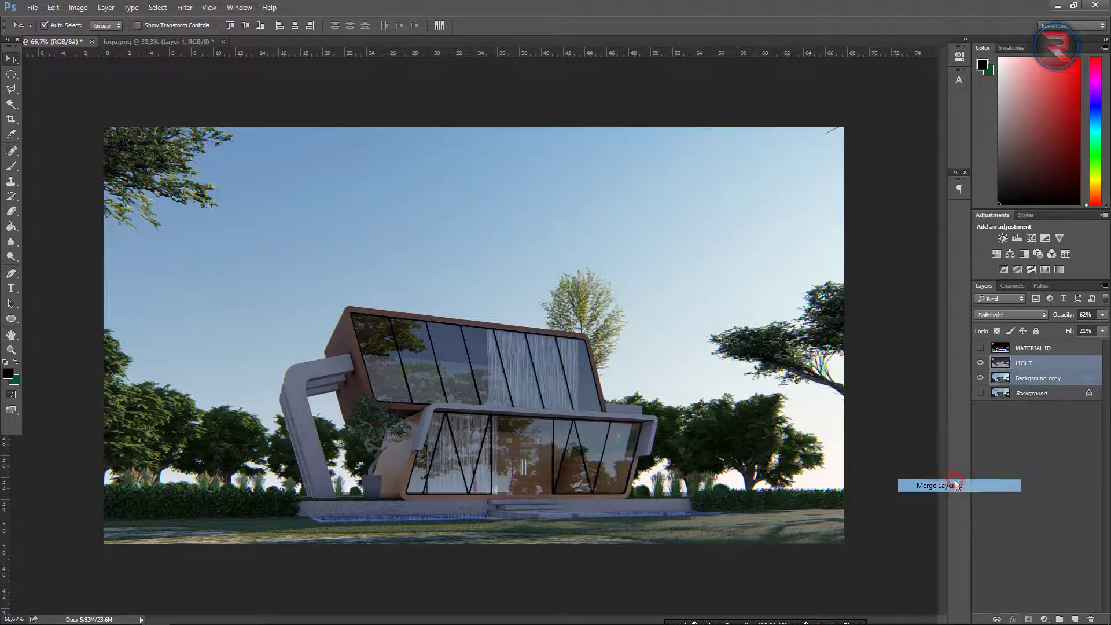
pyautogui.doubleClick(1024, 363)
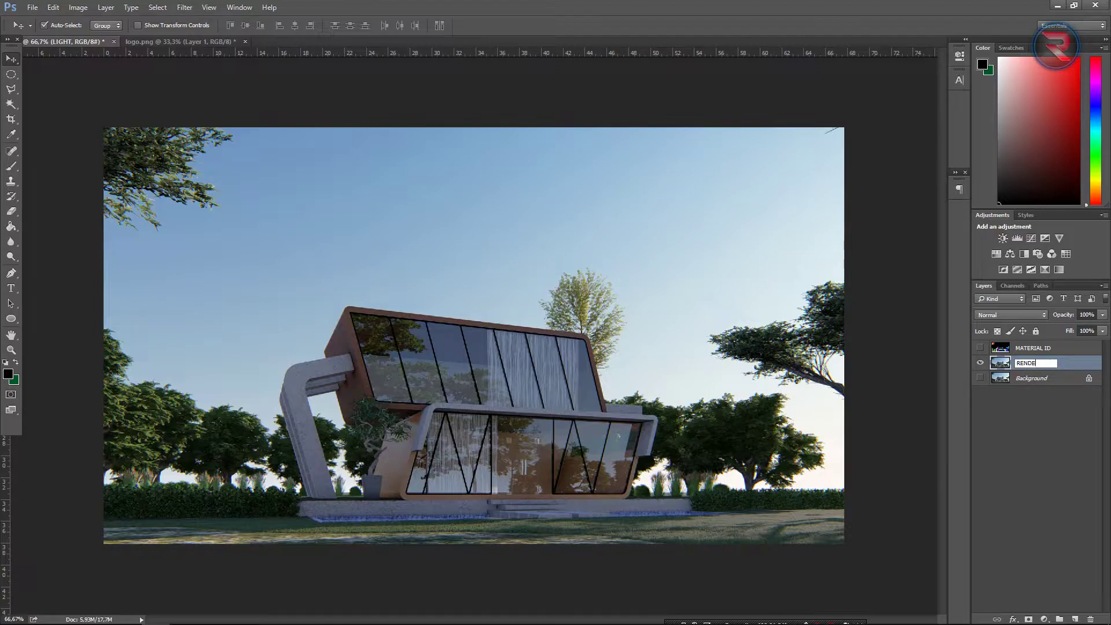
pyautogui.write('AGE')
pyautogui.press('Return')
pyautogui.click(979, 348)
pyautogui.click(594, 382)
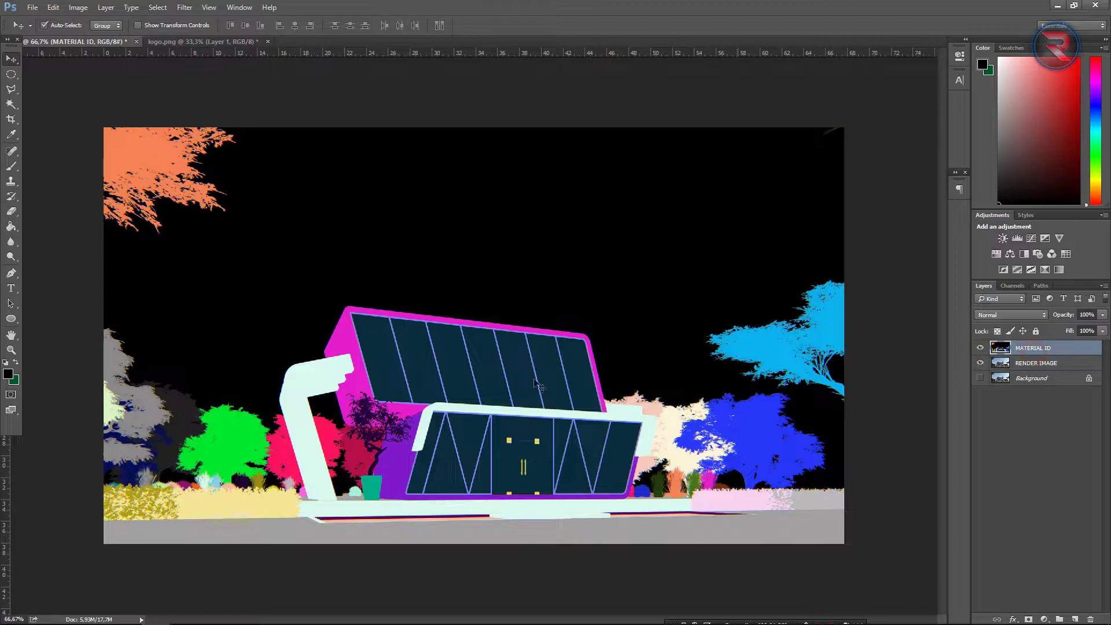
# Magic-wand select the roof, front and door glass panels on MATERIAL ID.
pyautogui.click(11, 104)
pyautogui.click(384, 348)
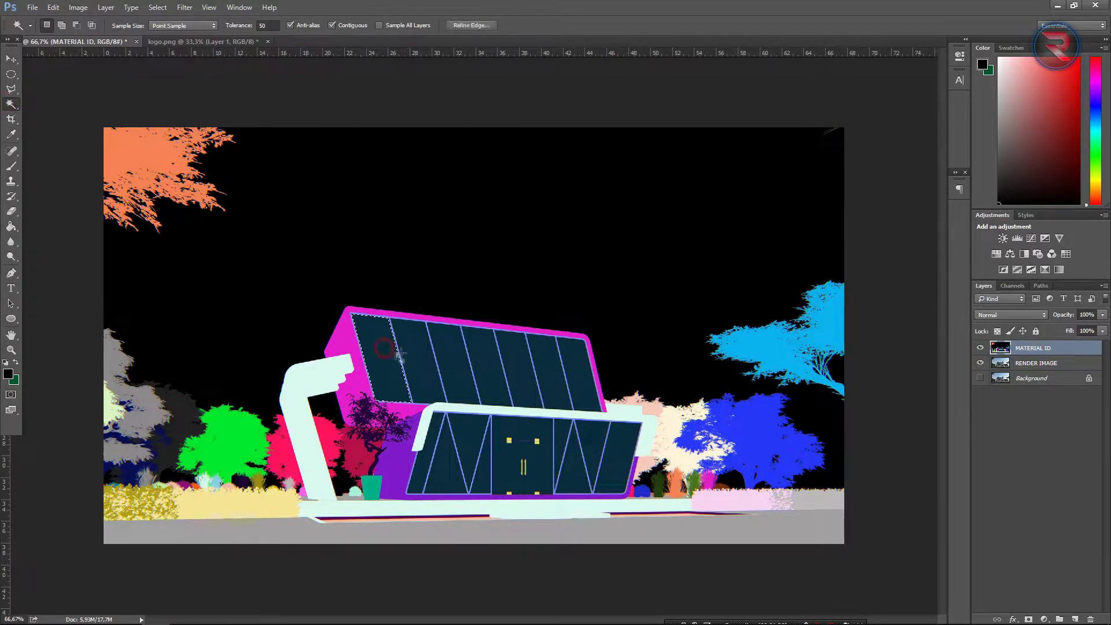
pyautogui.keyDown('shift'); pyautogui.click(447, 360); pyautogui.keyUp('shift')
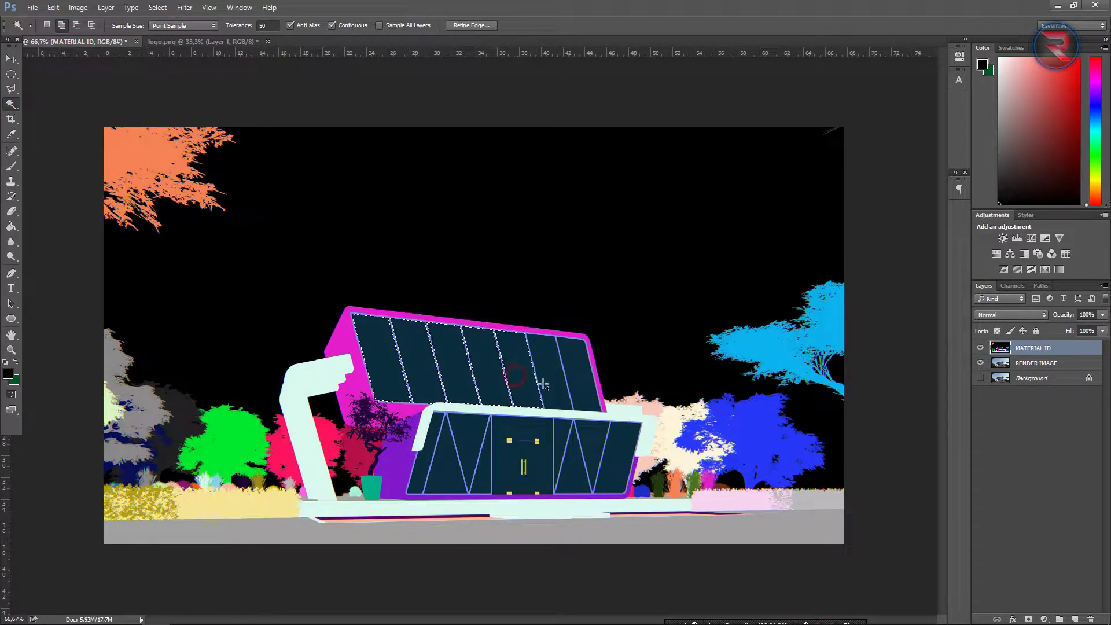
pyautogui.click(431, 457)
pyautogui.click(470, 438)
pyautogui.click(482, 463)
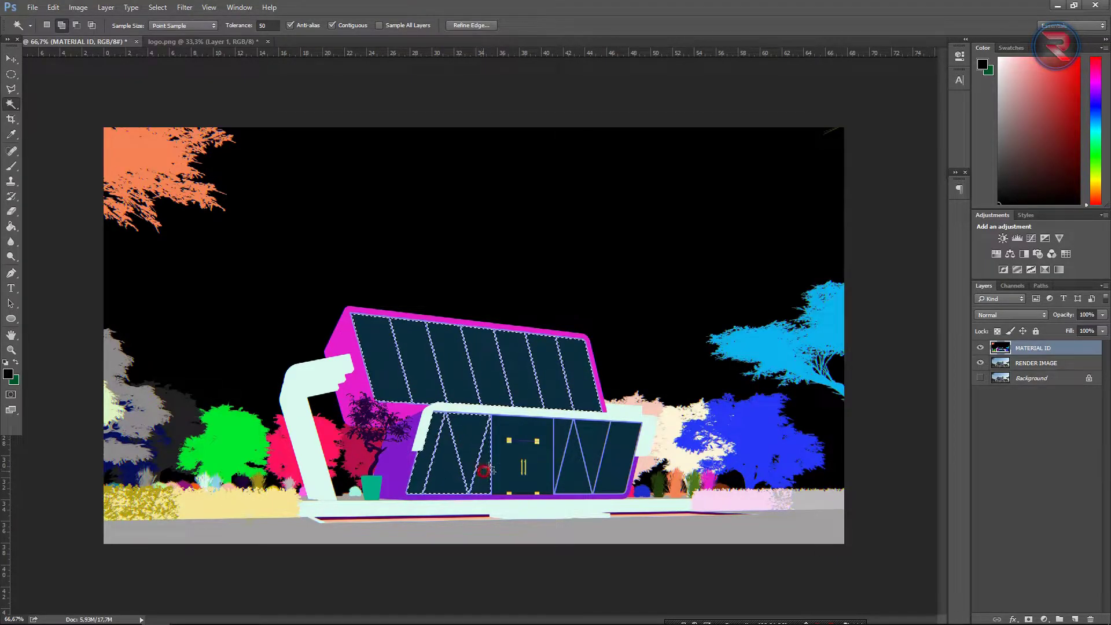
pyautogui.click(521, 457)
pyautogui.click(570, 457)
pyautogui.click(587, 457)
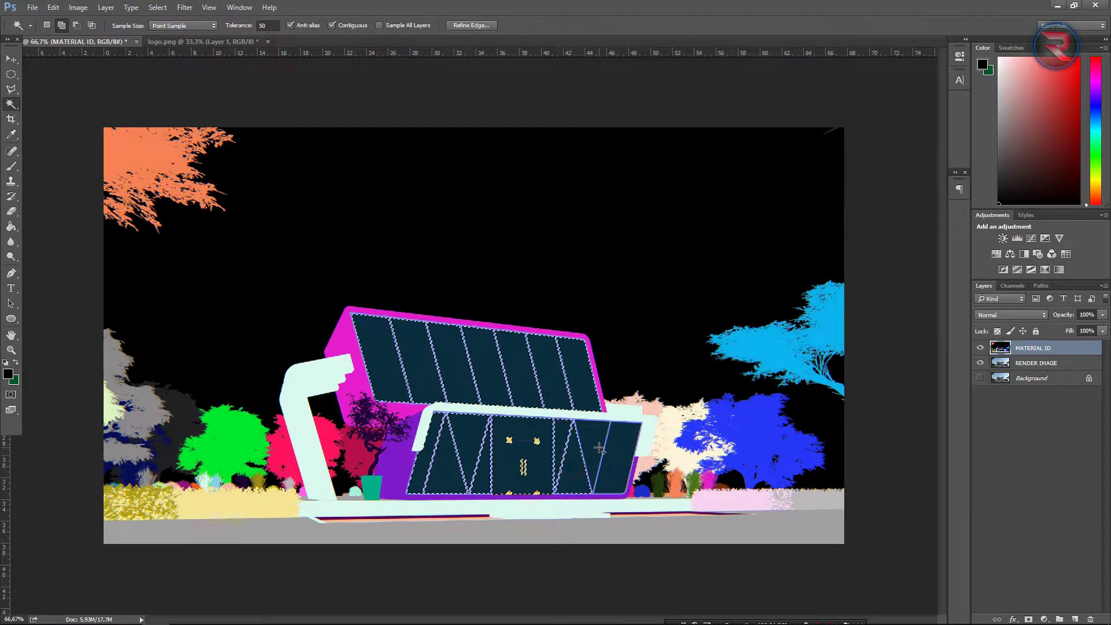
# Hide MATERIAL ID and copy the glass selection from RENDER IMAGE to a new layer.
pyautogui.click(980, 347)
pyautogui.click(1011, 363)
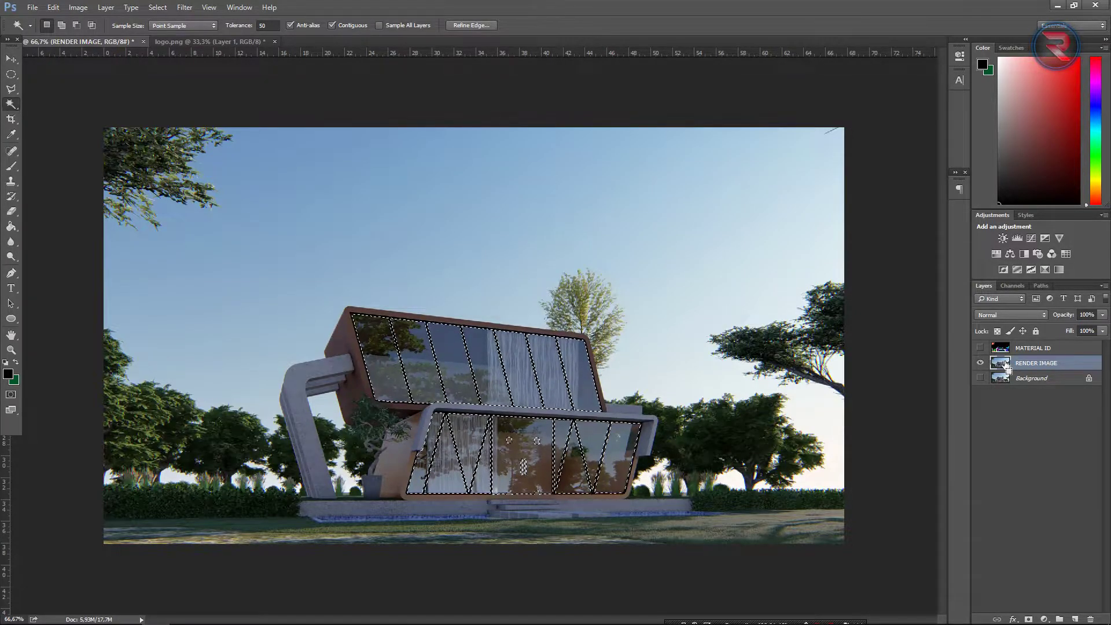
pyautogui.hotkey('ctrl', 'j')
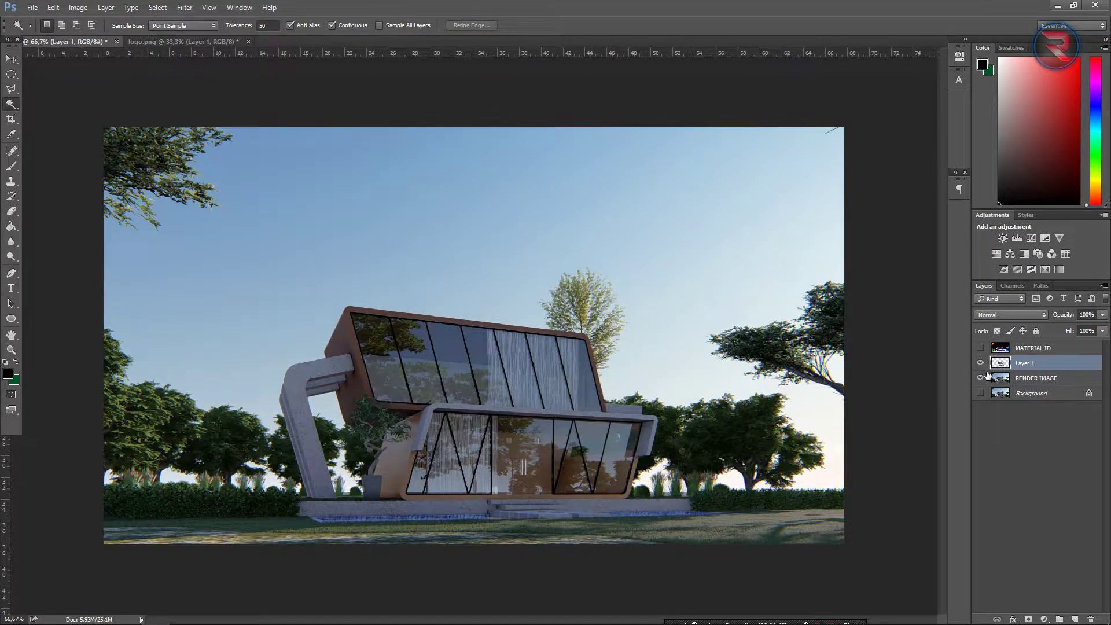
# Apply a gentle S-curve to Layer 1 that slightly darkens the shadows and eases the highlights.
pyautogui.hotkey('ctrl', 'm')
pyautogui.moveTo(788, 282); pyautogui.dragTo(787, 293)
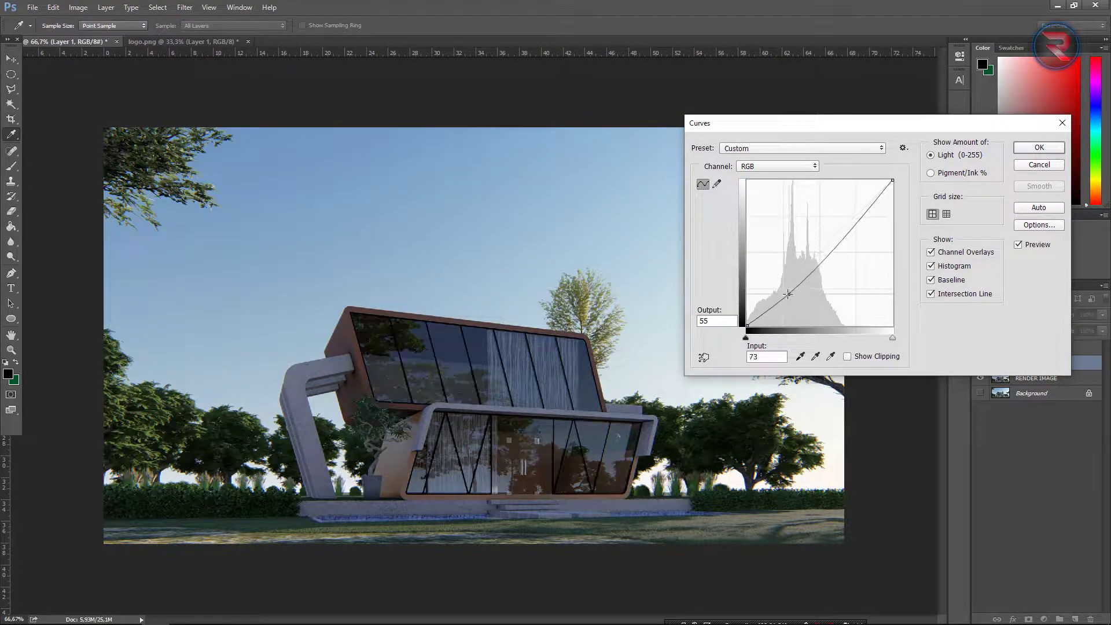
pyautogui.moveTo(788, 294); pyautogui.dragTo(770, 288)
pyautogui.click(853, 214)
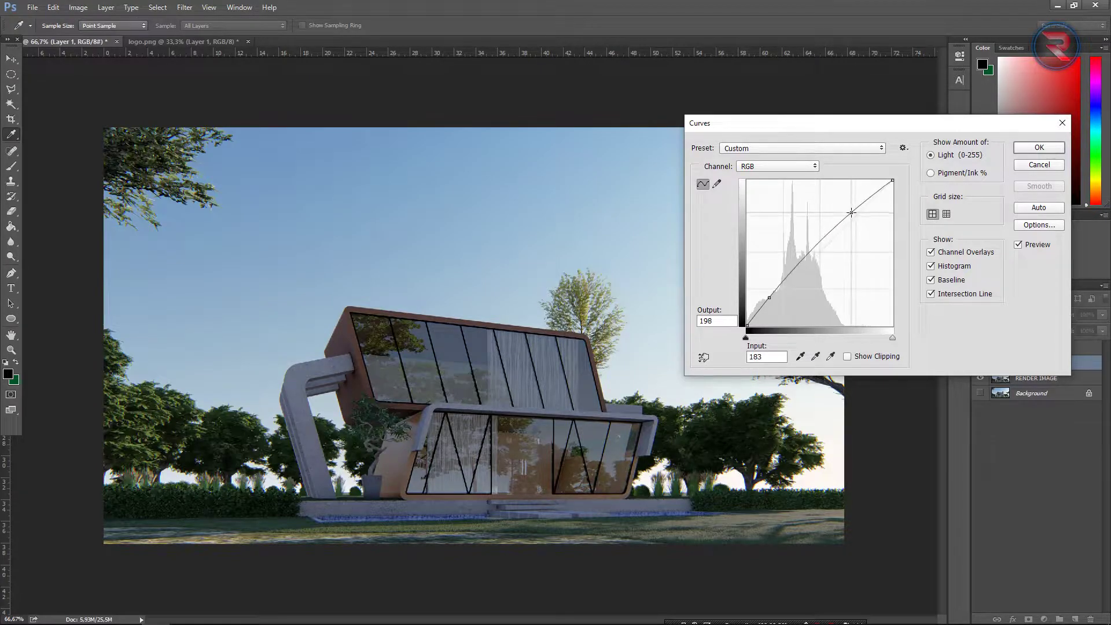
pyautogui.moveTo(851, 212); pyautogui.dragTo(860, 212)
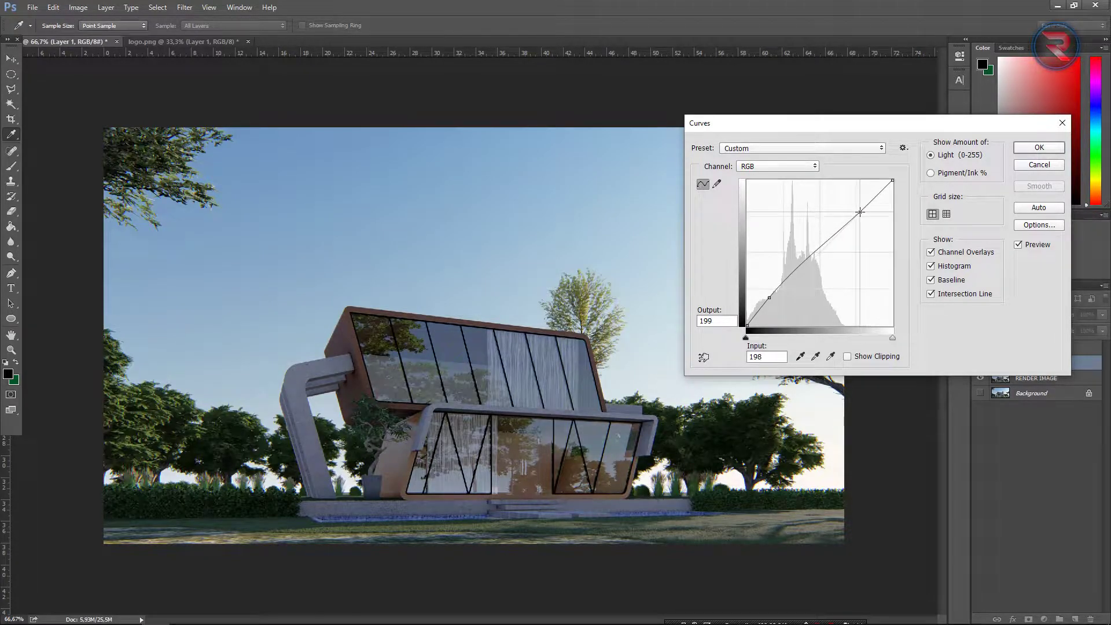
pyautogui.moveTo(772, 296); pyautogui.dragTo(765, 297)
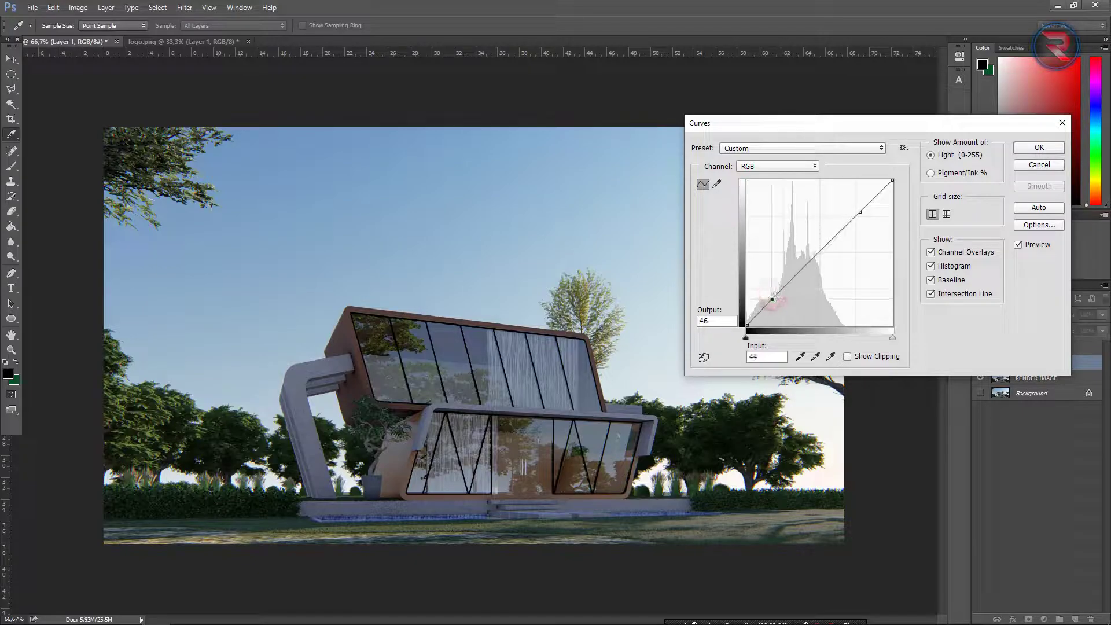
pyautogui.moveTo(764, 297); pyautogui.dragTo(767, 299)
pyautogui.moveTo(861, 215); pyautogui.dragTo(864, 220)
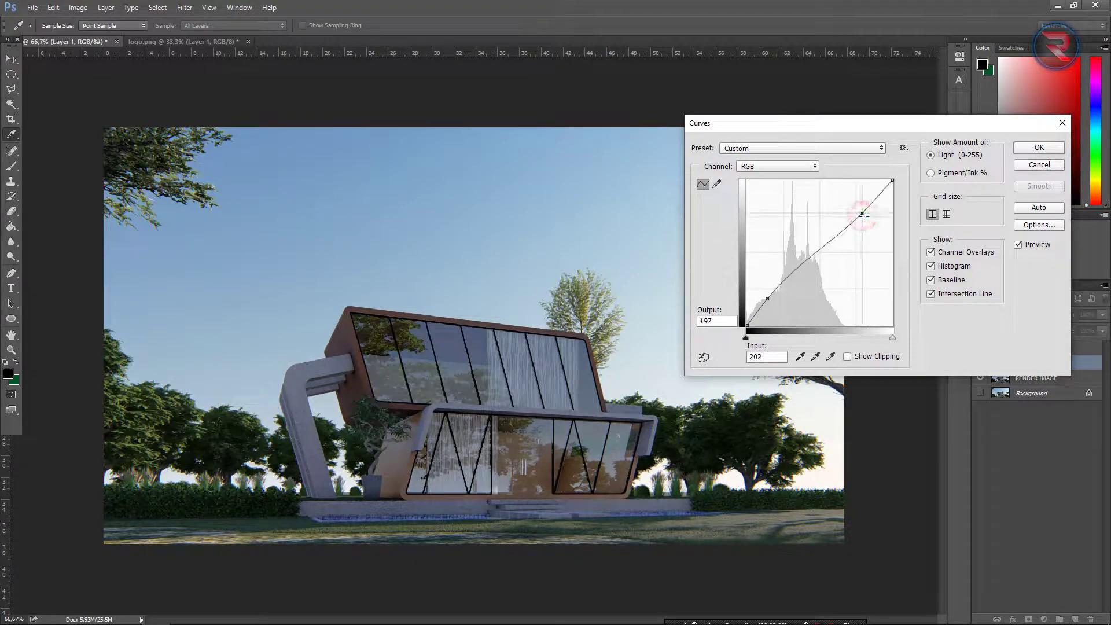
pyautogui.click(1033, 152)
# Rename Layer 1 to GLASS.
pyautogui.press('w')
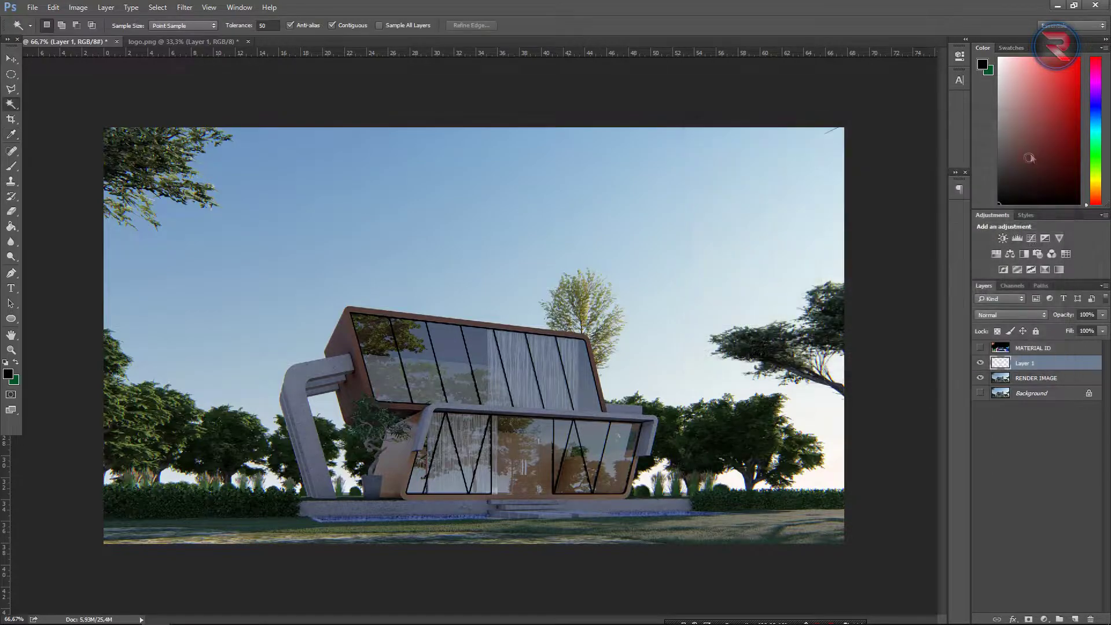
pyautogui.doubleClick(1033, 363)
pyautogui.write('ASS')
pyautogui.press('Return')
# Use the MATERIAL ID pass to select the magenta frame and purple wall areas, then hide the pass.
pyautogui.click(980, 349)
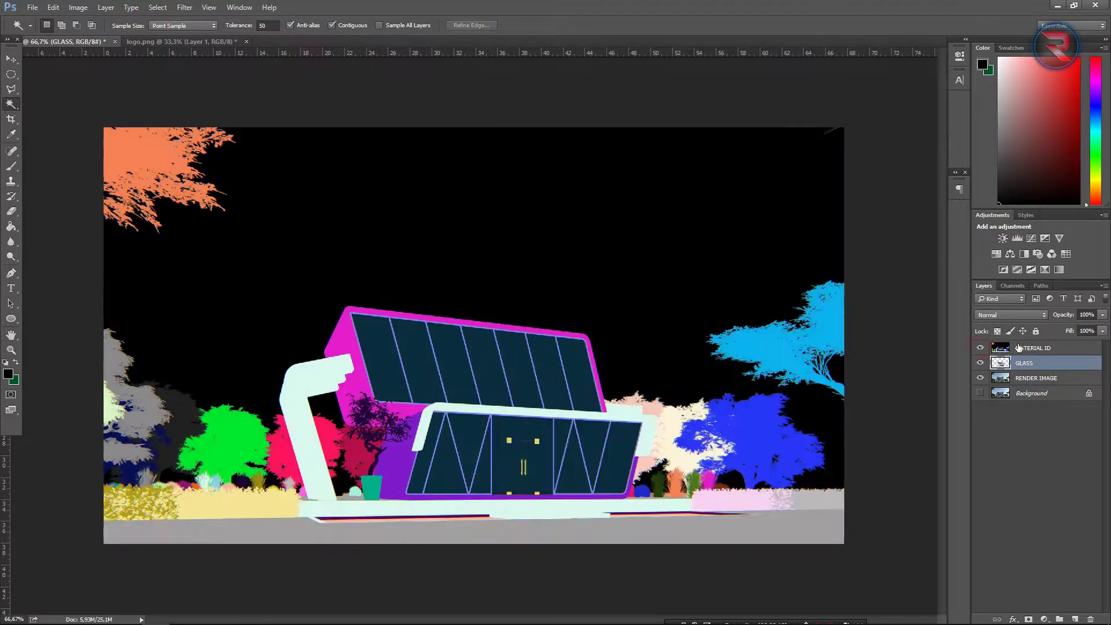
pyautogui.click(1019, 348)
pyautogui.click(343, 328)
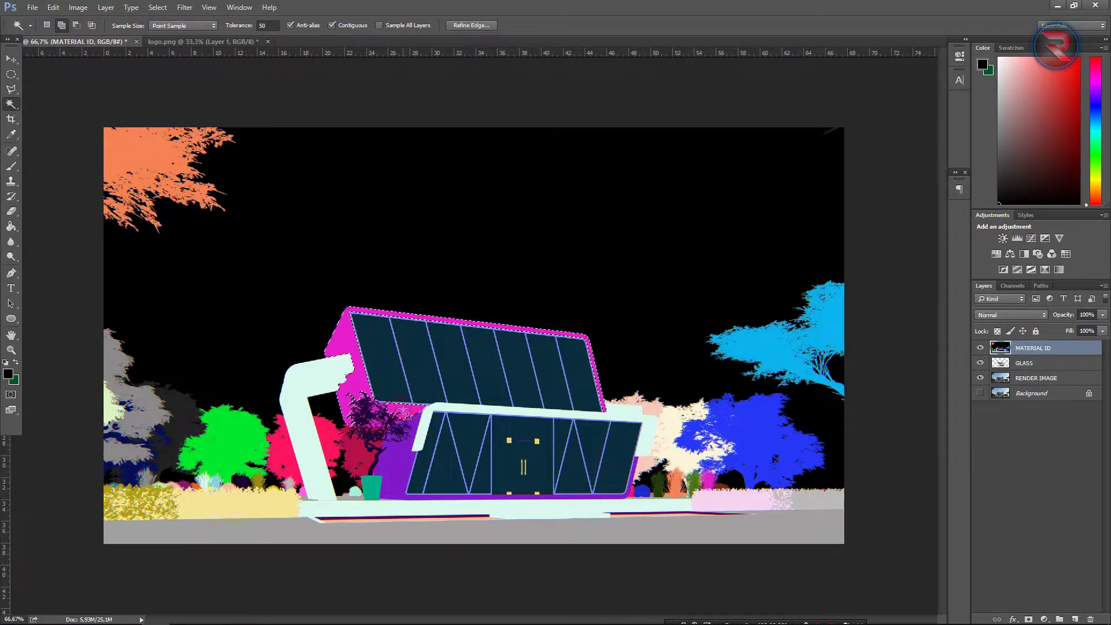
pyautogui.keyDown('alt'); pyautogui.scroll(3, 352, 473); pyautogui.keyUp('alt')
pyautogui.keyDown('alt'); pyautogui.scroll(2, 351, 474); pyautogui.keyUp('alt')
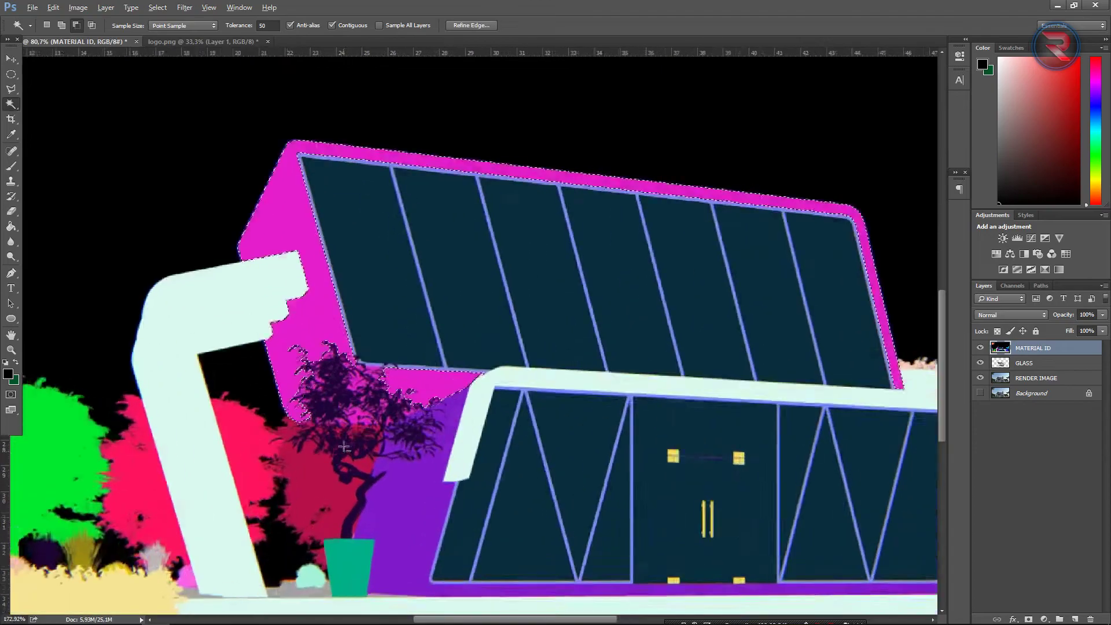
pyautogui.keyDown('alt'); pyautogui.scroll(2, 352, 473); pyautogui.keyUp('alt')
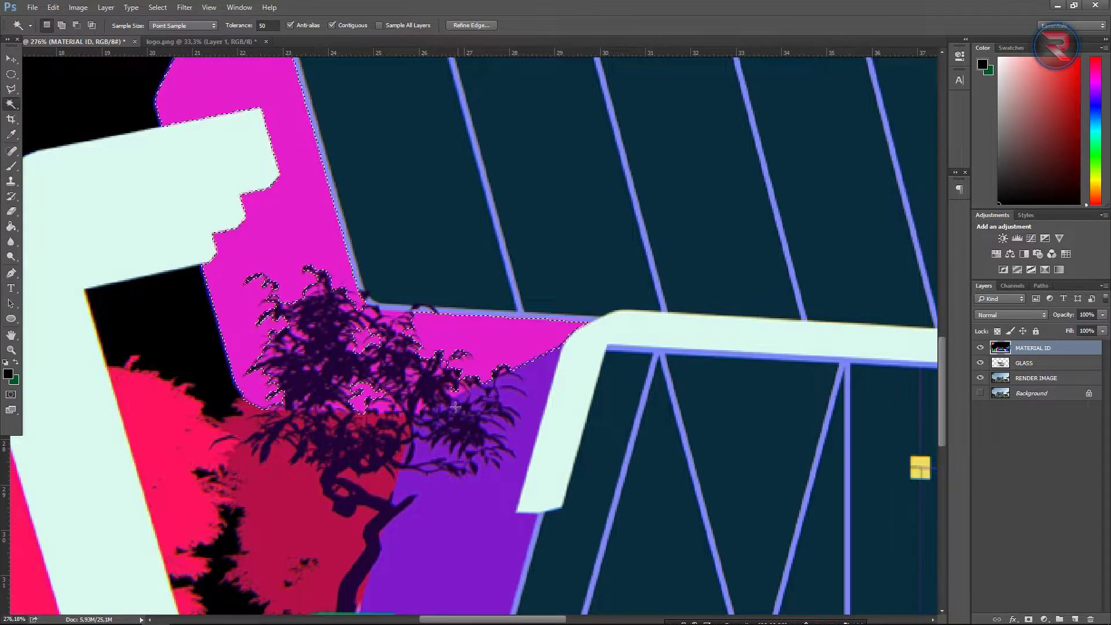
pyautogui.keyDown('shift'); pyautogui.click(376, 405); pyautogui.keyUp('shift')
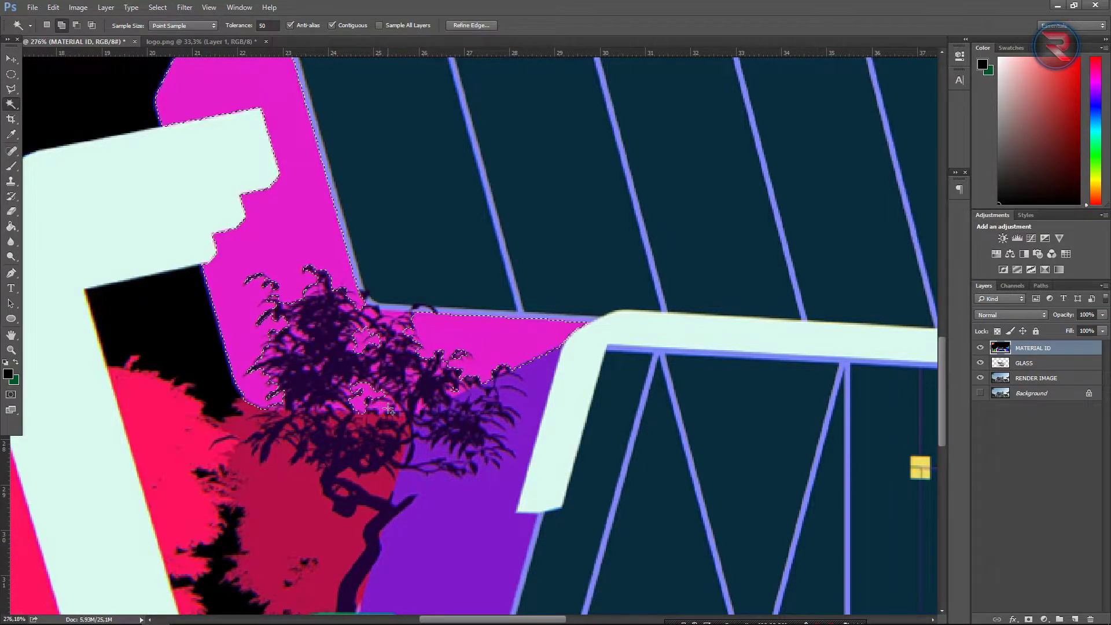
pyautogui.keyDown('alt'); pyautogui.scroll(-3, 498, 460); pyautogui.keyUp('alt')
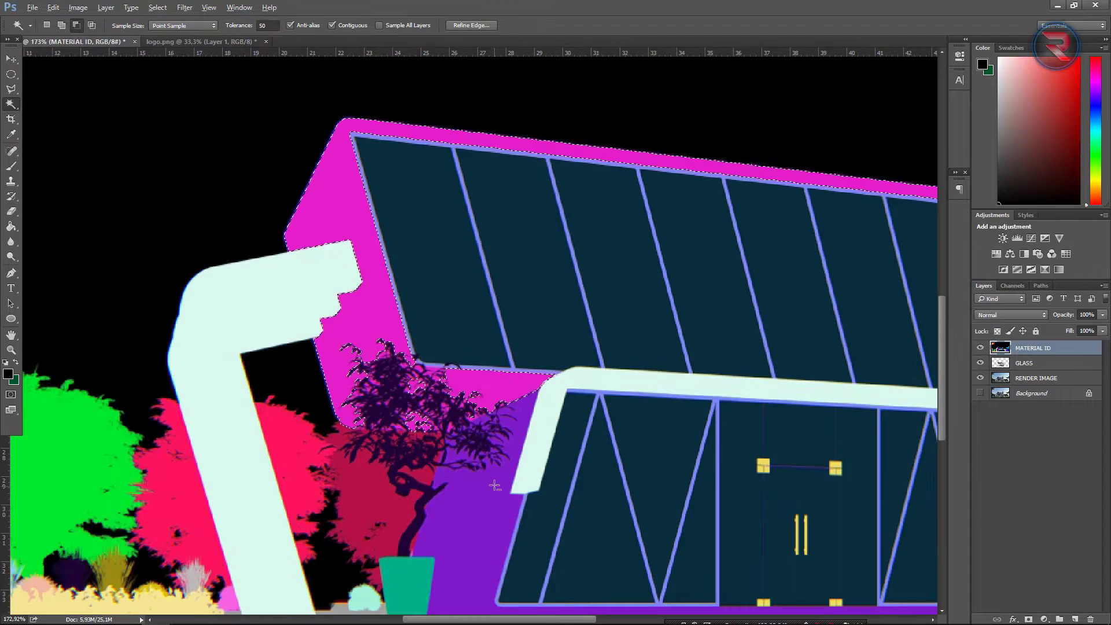
pyautogui.keyDown('alt'); pyautogui.scroll(-2, 491, 491); pyautogui.keyUp('alt')
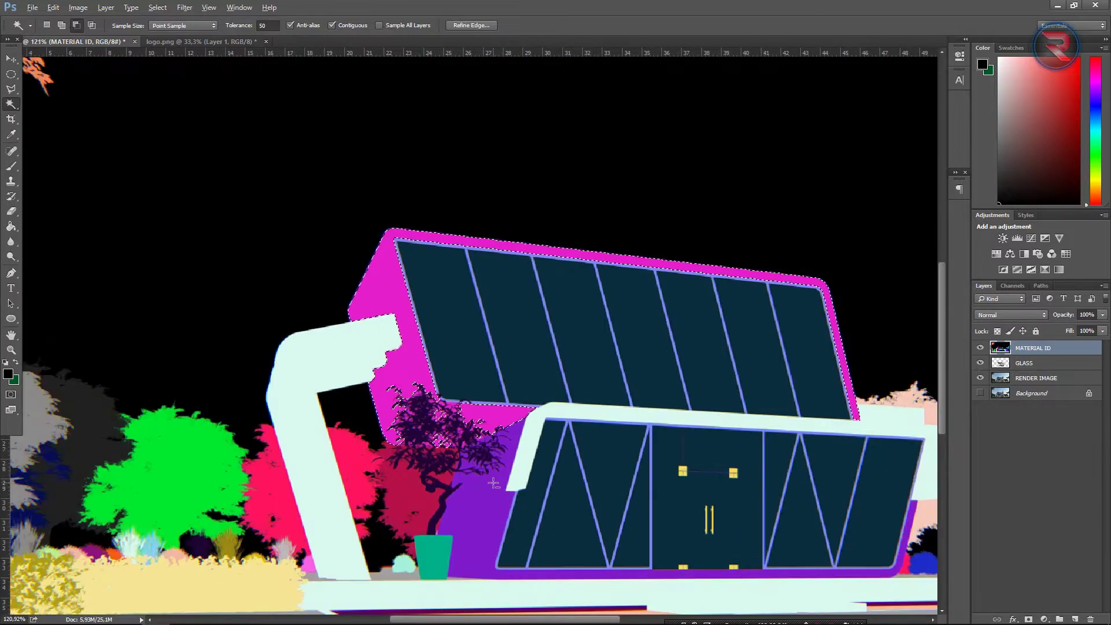
pyautogui.keyDown('shift'); pyautogui.click(488, 519); pyautogui.keyUp('shift')
pyautogui.keyDown('alt'); pyautogui.scroll(-2, 488, 519); pyautogui.keyUp('alt')
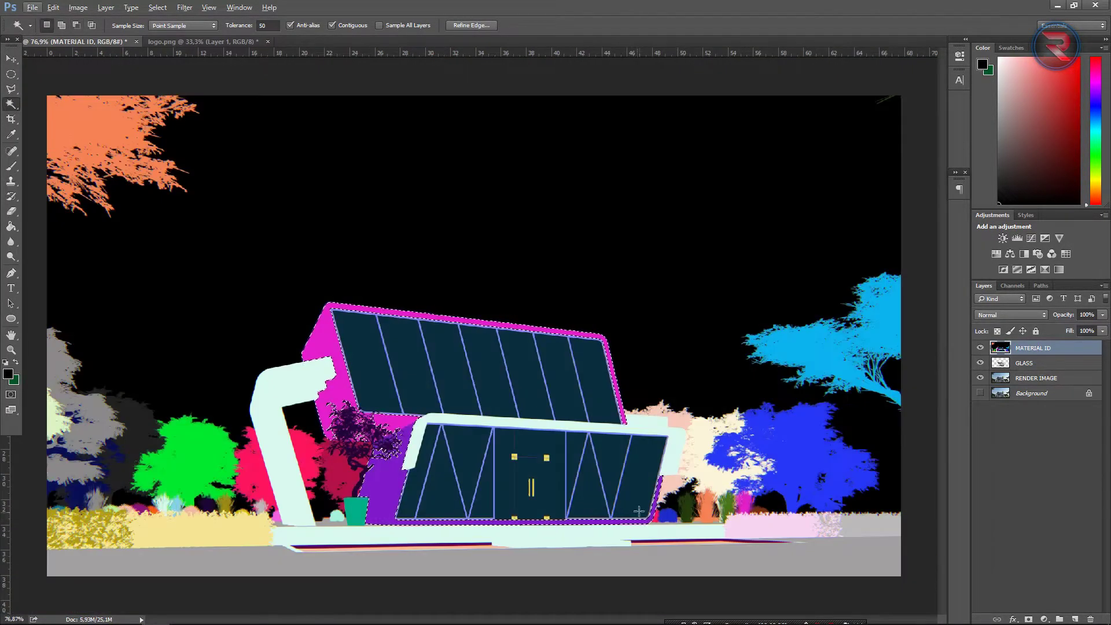
pyautogui.click(980, 348)
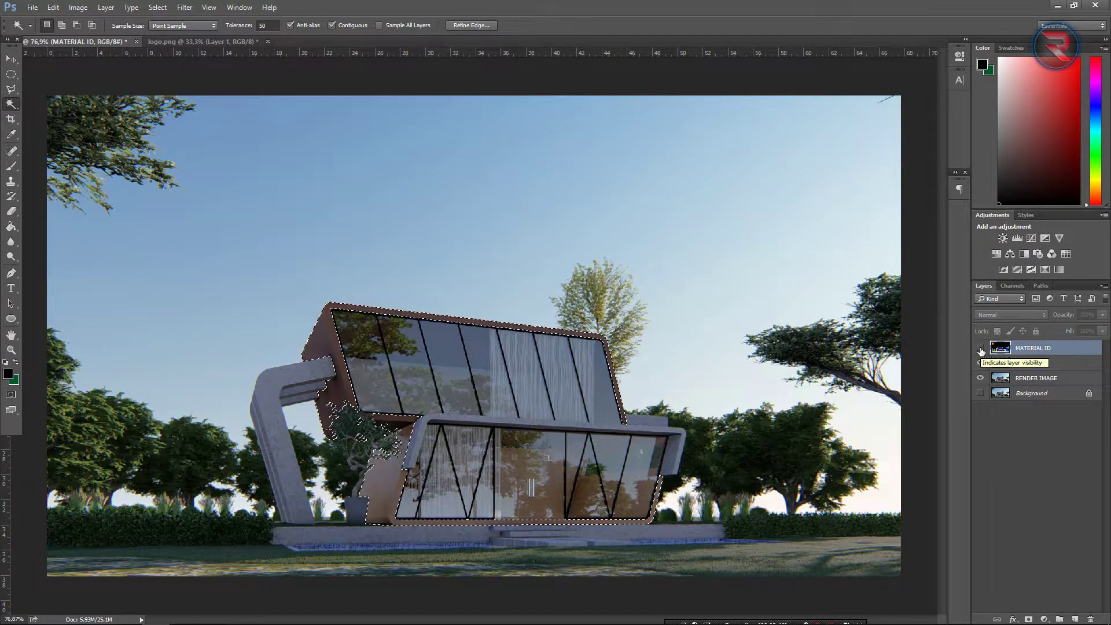
# Put the selected wood parts of RENDER IMAGE on a new layer named MATERIAL WOOD.
pyautogui.click(1028, 377)
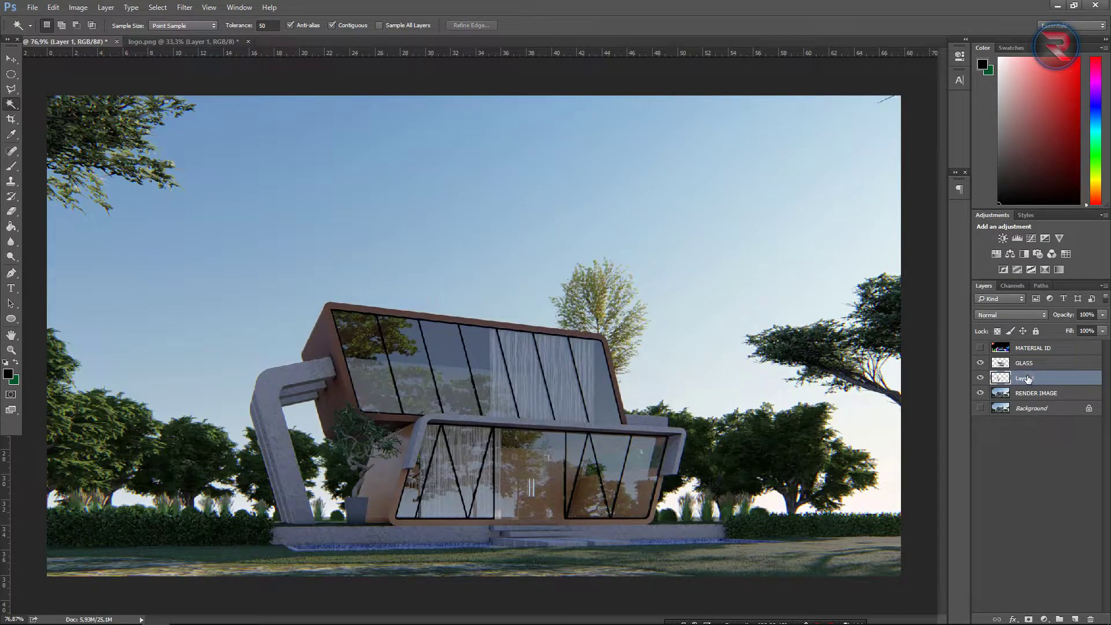
pyautogui.doubleClick(1026, 377)
pyautogui.write('MATERIAL WOOD')
pyautogui.press('Return')
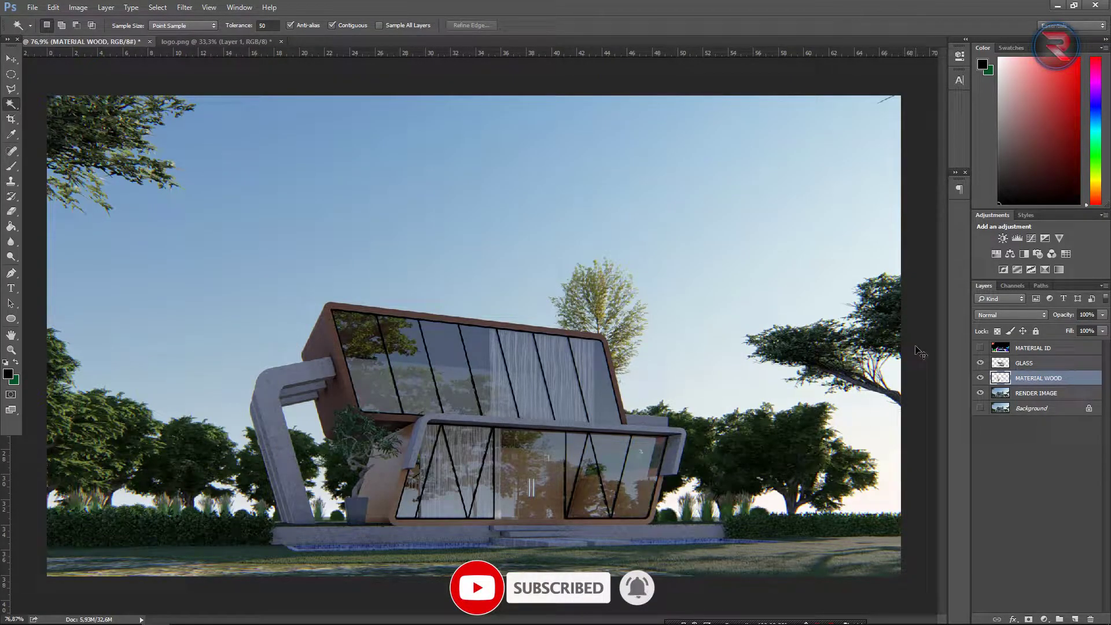
# Brighten MATERIAL WOOD with a curve that raises the shadows and lifts the highlights.
pyautogui.hotkey('ctrl', 'm')
pyautogui.moveTo(758, 315)
pyautogui.mouseDown()
pyautogui.moveTo(768, 305)
pyautogui.moveTo(756, 287)
pyautogui.moveTo(777, 302)
pyautogui.mouseUp()
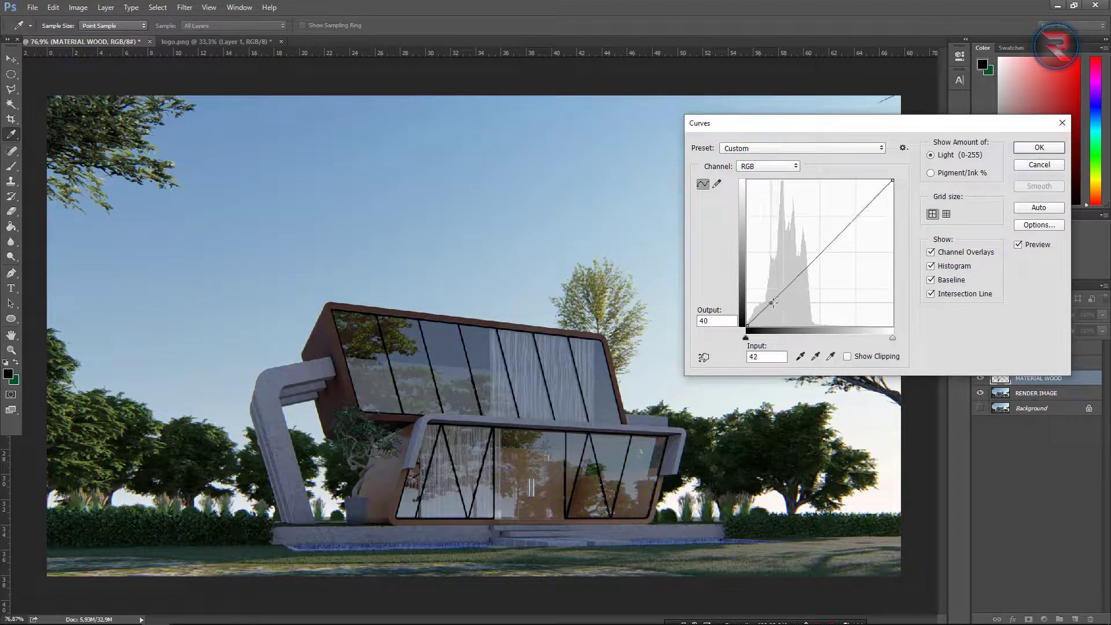
pyautogui.click(865, 213)
pyautogui.moveTo(864, 213); pyautogui.dragTo(857, 209)
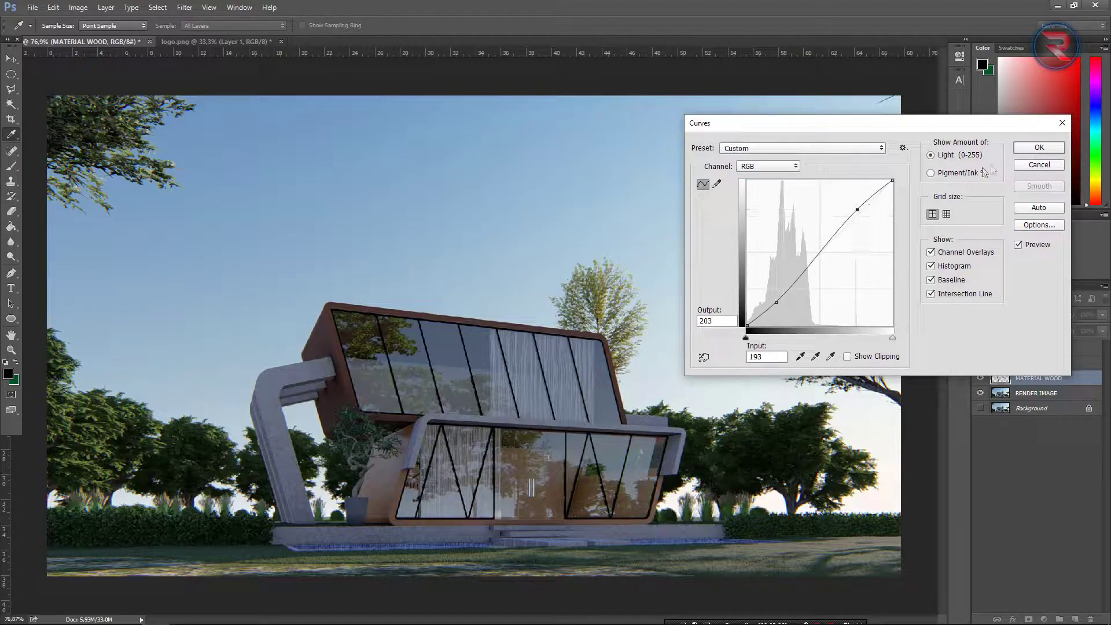
pyautogui.click(1035, 148)
pyautogui.press('w')
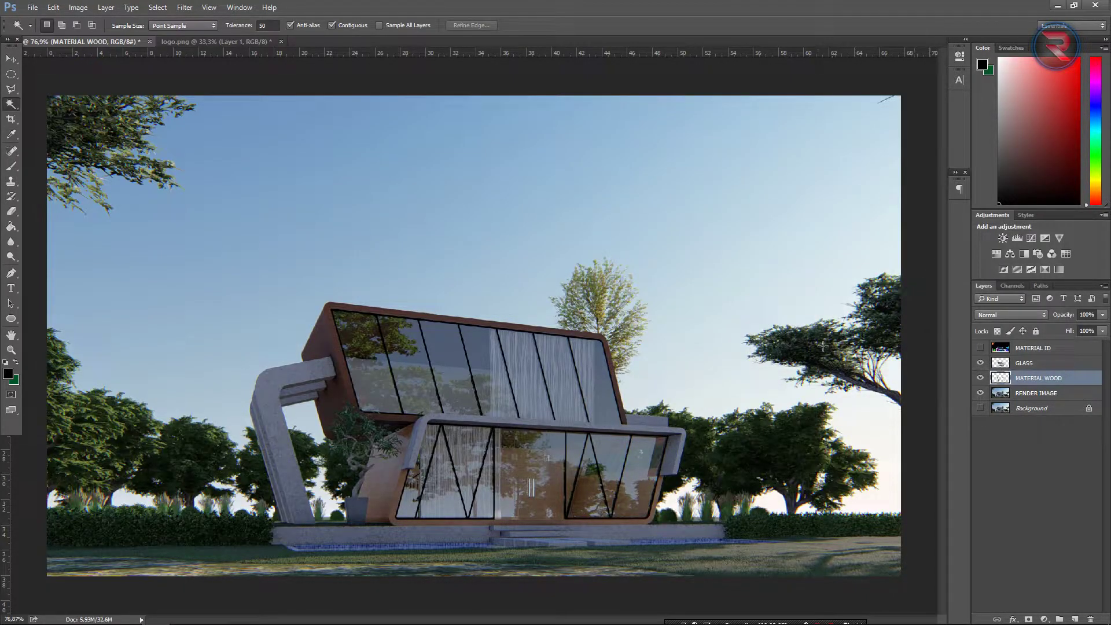
# Use MATERIAL ID to select the white pillar, beam and base platform, then hide the pass.
pyautogui.click(980, 348)
pyautogui.click(1014, 348)
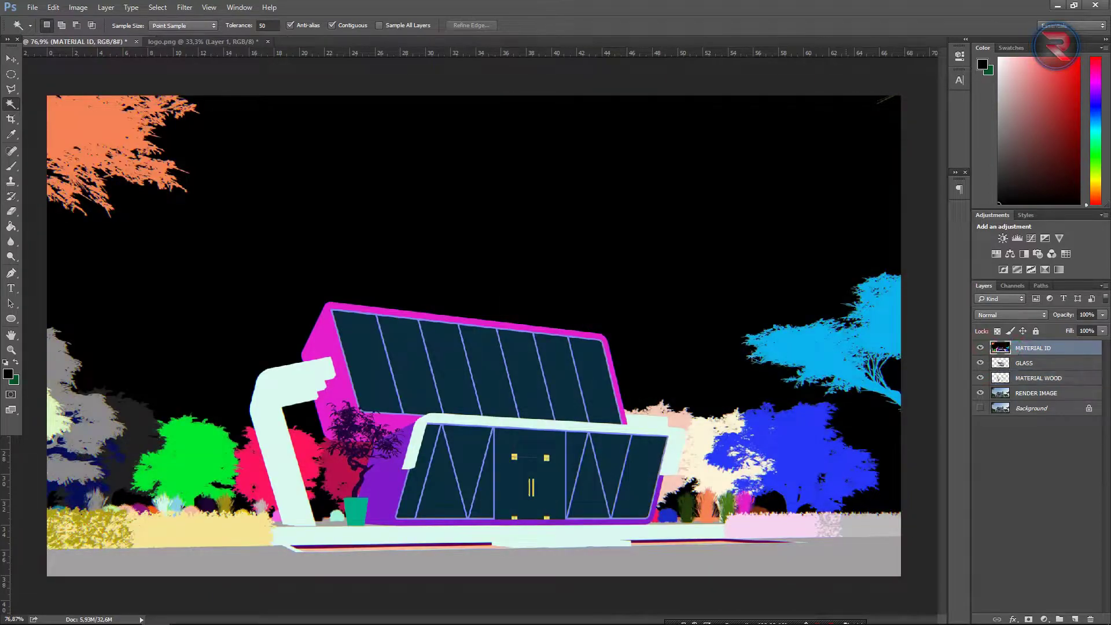
pyautogui.click(284, 382)
pyautogui.keyDown('shift'); pyautogui.click(413, 457); pyautogui.keyUp('shift')
pyautogui.keyDown('shift'); pyautogui.click(428, 535); pyautogui.keyUp('shift')
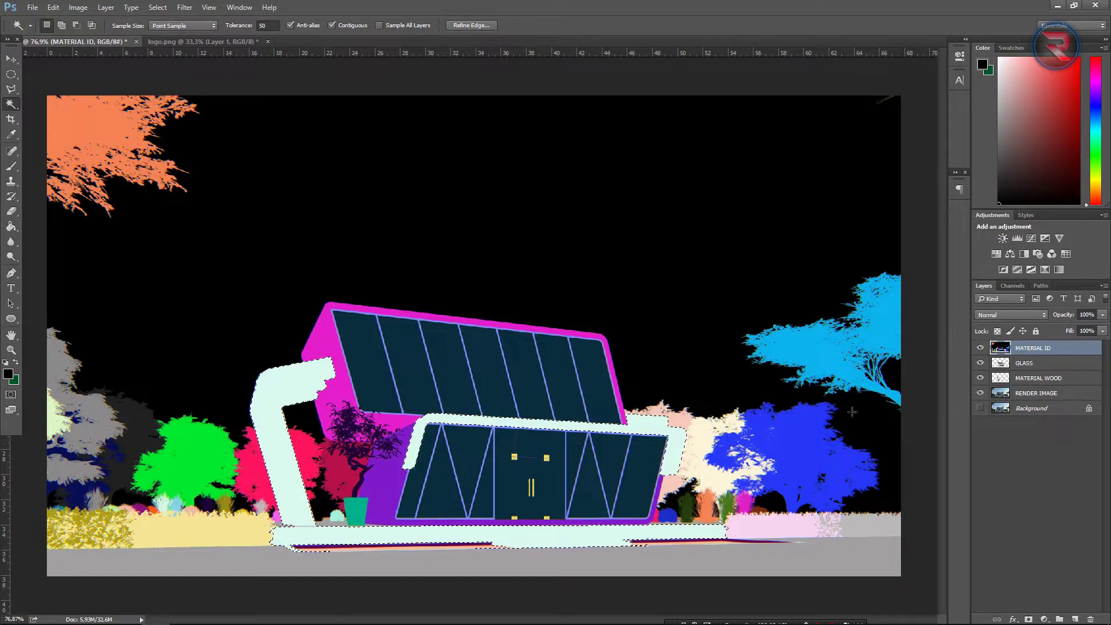
pyautogui.click(979, 348)
# Copy the selected concrete from RENDER IMAGE onto a new layer named MATERIAL BETON.
pyautogui.click(1027, 395)
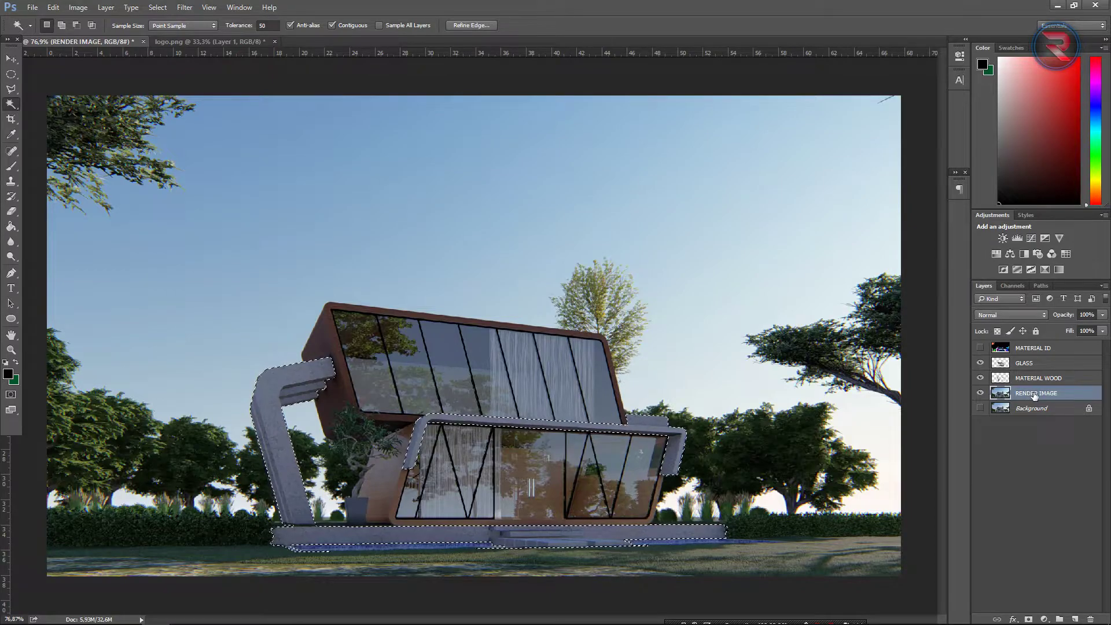
pyautogui.hotkey('ctrl', 'j')
pyautogui.doubleClick(1023, 393)
pyautogui.write('MATERIAL')
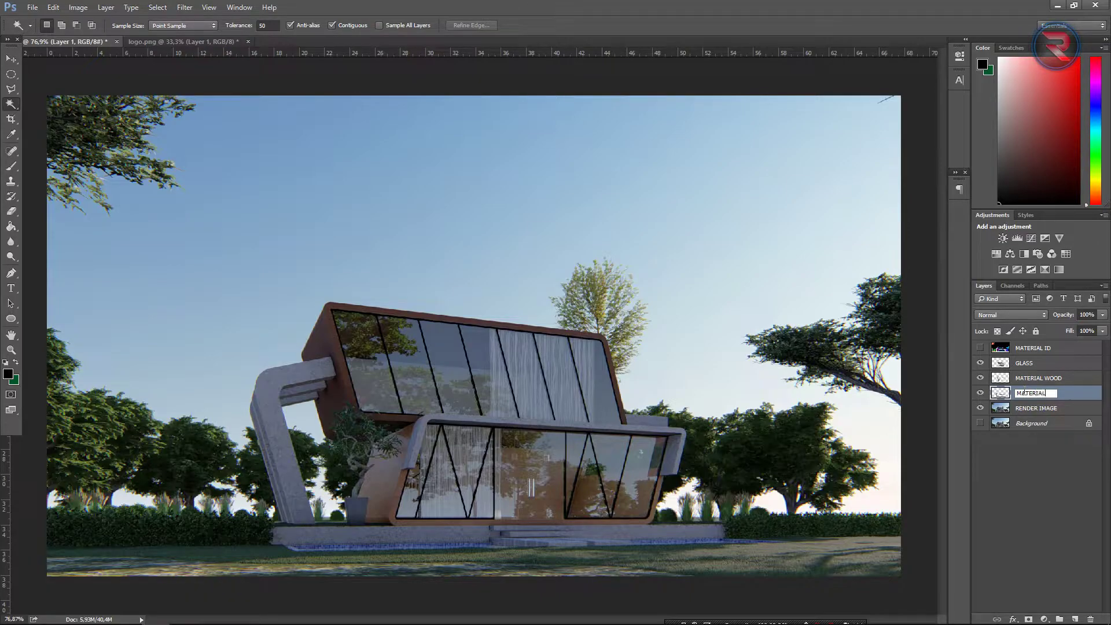
pyautogui.write(' BETON')
pyautogui.press('Return')
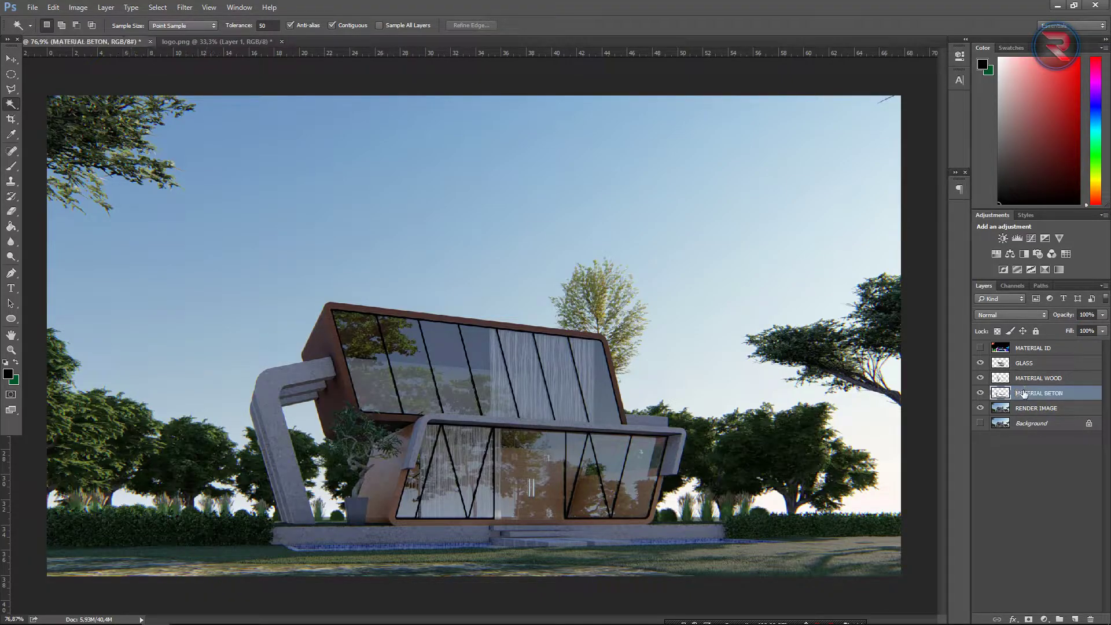
# Apply an S-curve to MATERIAL BETON, pulling a shadow point down and a highlight point up.
pyautogui.hotkey('ctrl', 'm')
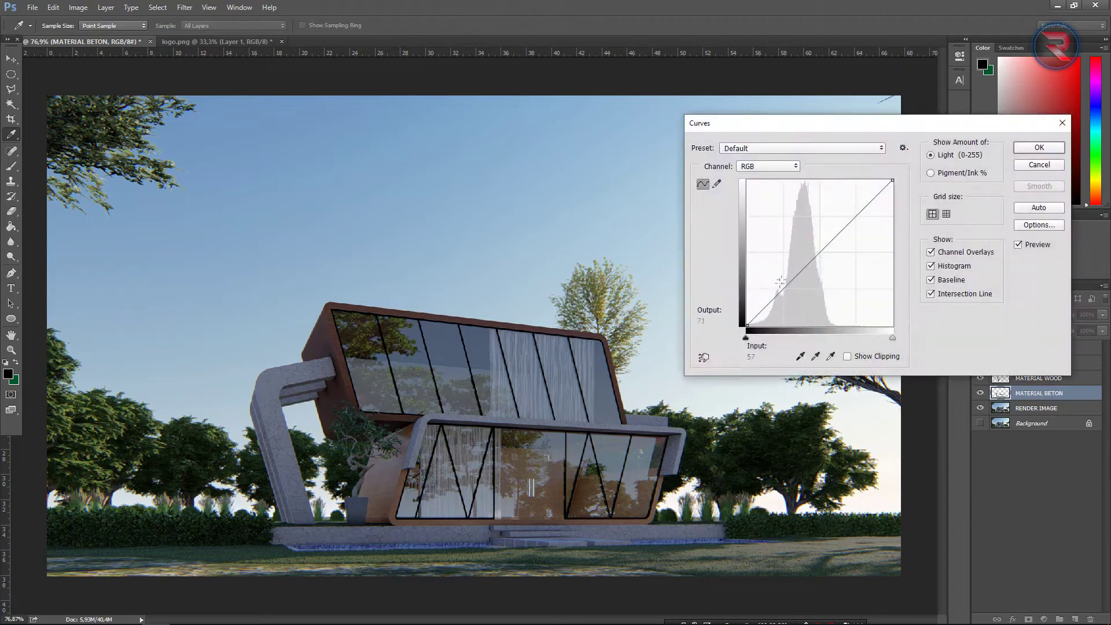
pyautogui.moveTo(779, 296)
pyautogui.mouseDown()
pyautogui.moveTo(789, 304)
pyautogui.moveTo(767, 300)
pyautogui.moveTo(780, 299)
pyautogui.mouseUp()
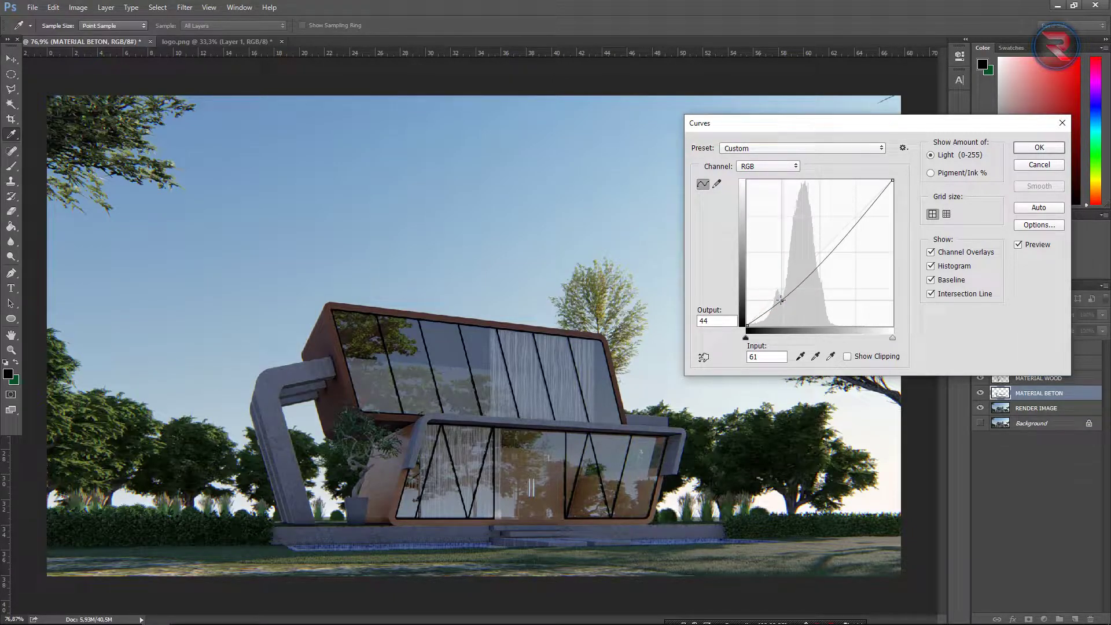
pyautogui.moveTo(863, 217); pyautogui.dragTo(852, 212)
pyautogui.click(1039, 148)
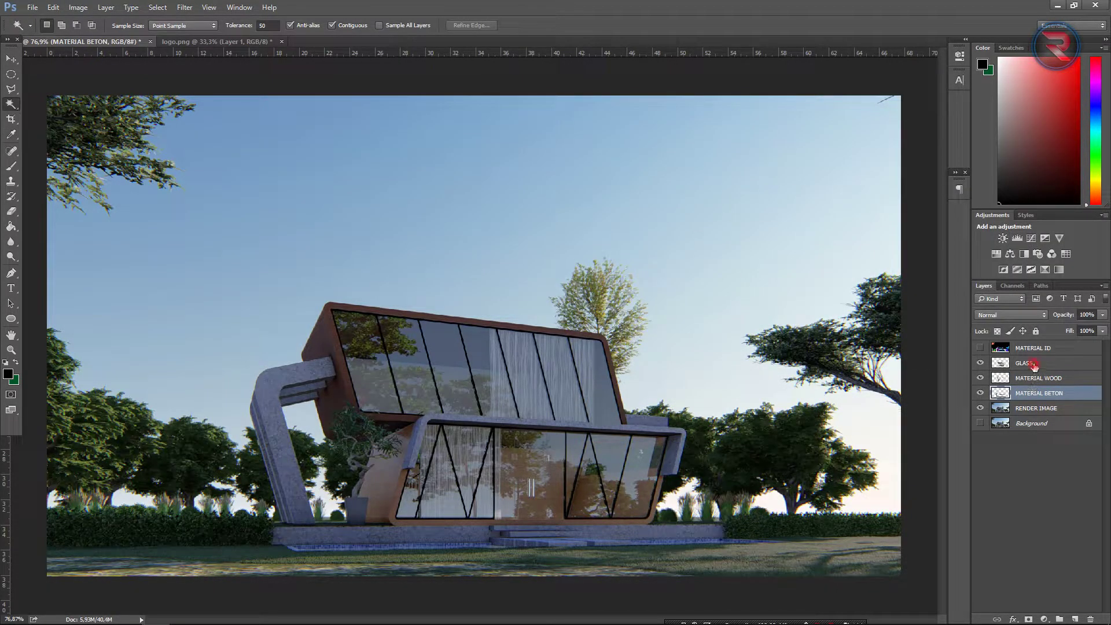
# Group GLASS, MATERIAL WOOD and MATERIAL BETON into a group named EDIT MATERIAL.
pyautogui.keyDown('shift'); pyautogui.click(1034, 366); pyautogui.keyUp('shift')
pyautogui.rightClick(1034, 366)
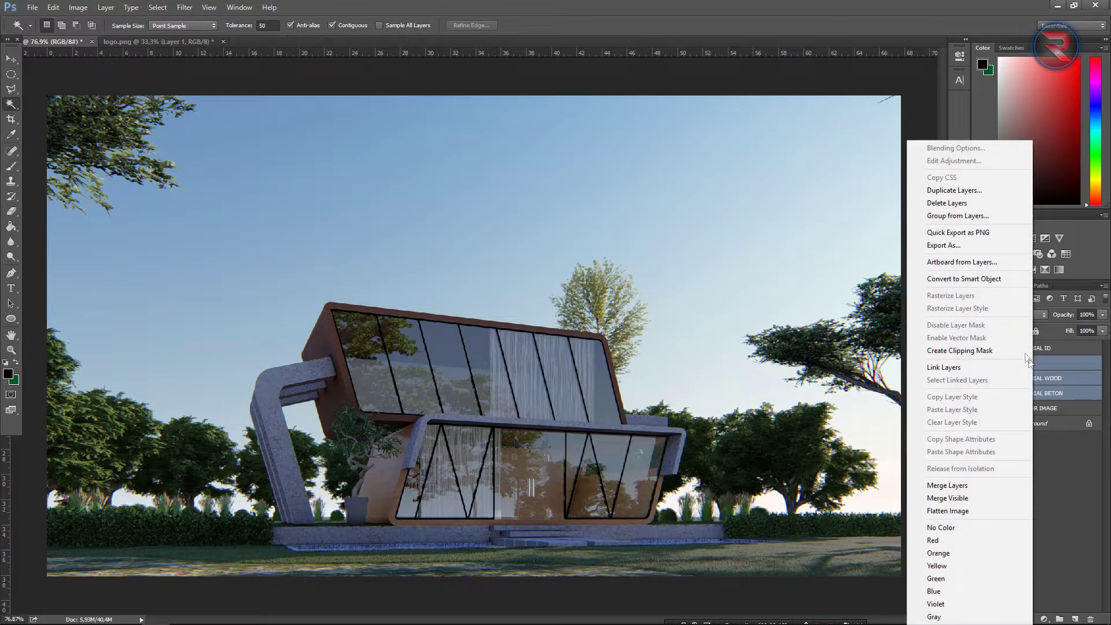
pyautogui.click(976, 216)
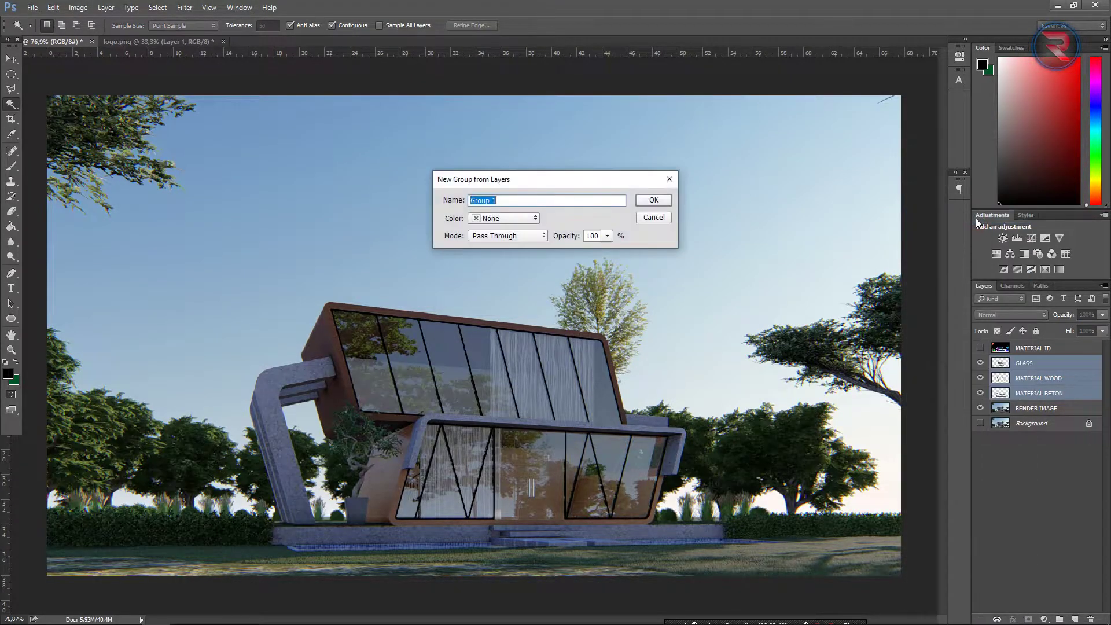
pyautogui.write('EDIT MATER')
pyautogui.write('IAL')
pyautogui.press('Return')
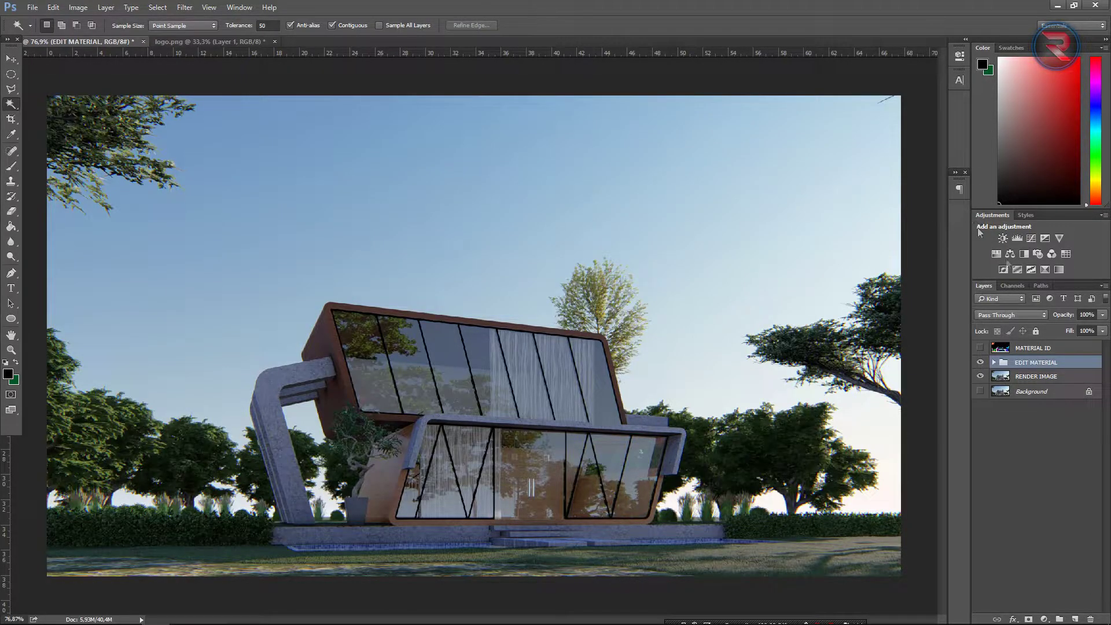
# Compare the render with EDIT MATERIAL on and off, then delete the MATERIAL ID layer.
pyautogui.click(979, 363)
pyautogui.click(979, 363)
pyautogui.click(980, 363)
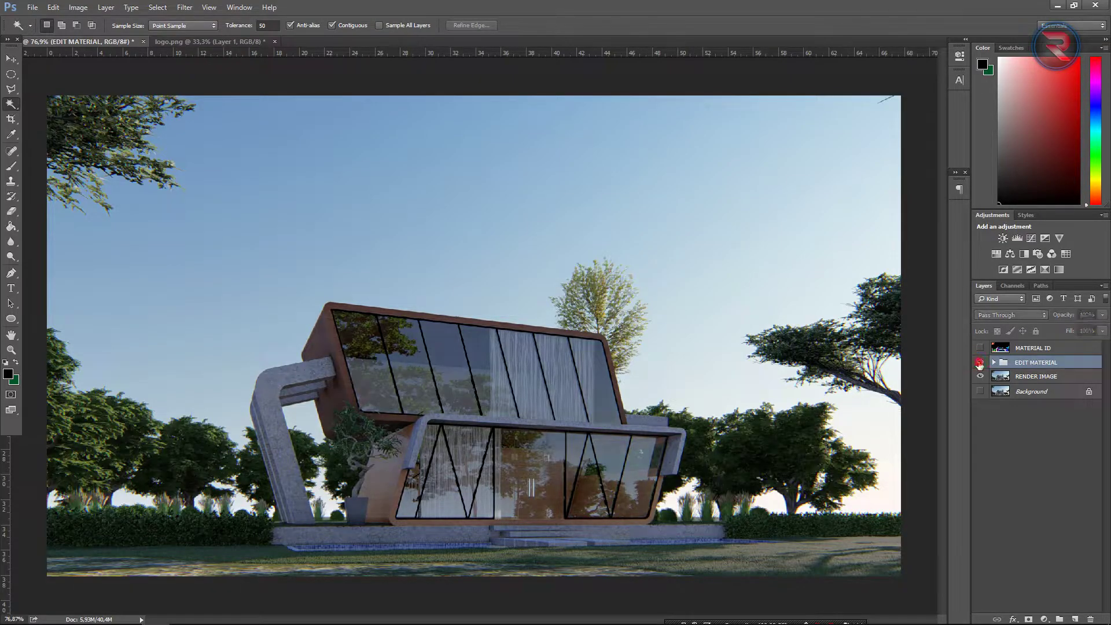
pyautogui.click(1033, 350)
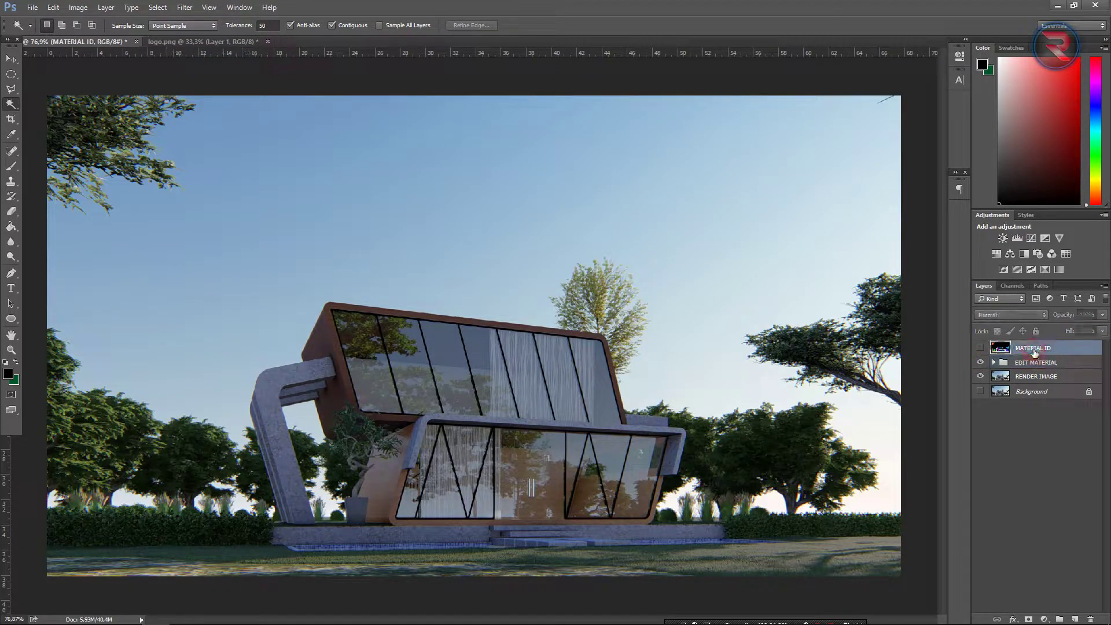
pyautogui.press('Delete')
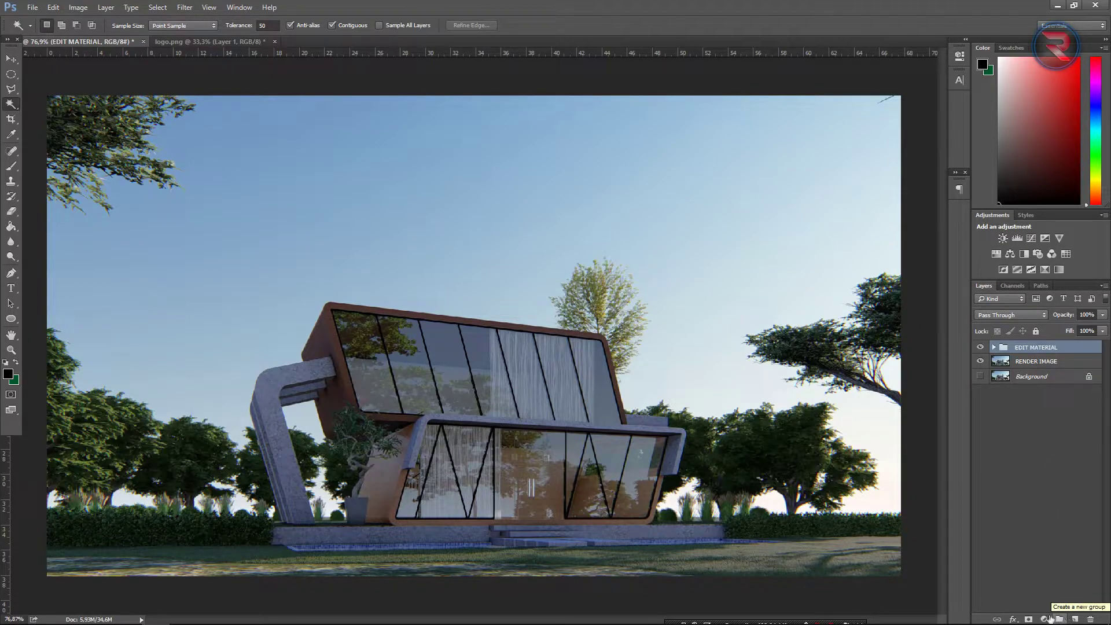
pyautogui.click(1044, 619)
# Add a Selective Color layer with Greens at Cyan -72, Magenta -7, Yellow -34, Black +50.
pyautogui.click(1047, 607)
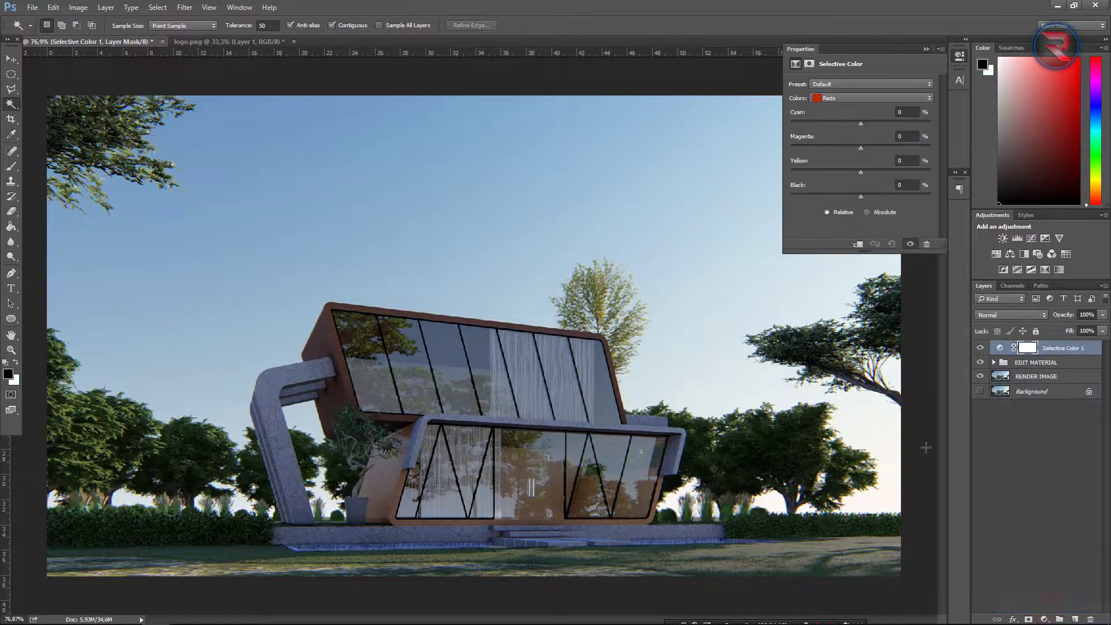
pyautogui.click(833, 102)
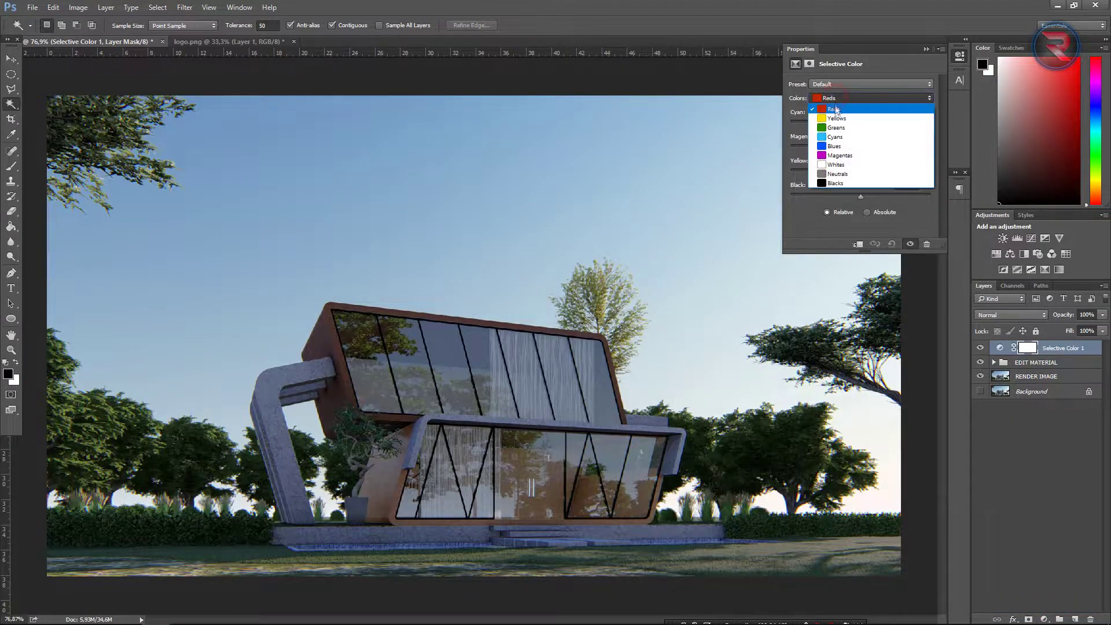
pyautogui.click(850, 120)
pyautogui.moveTo(862, 124); pyautogui.dragTo(810, 126)
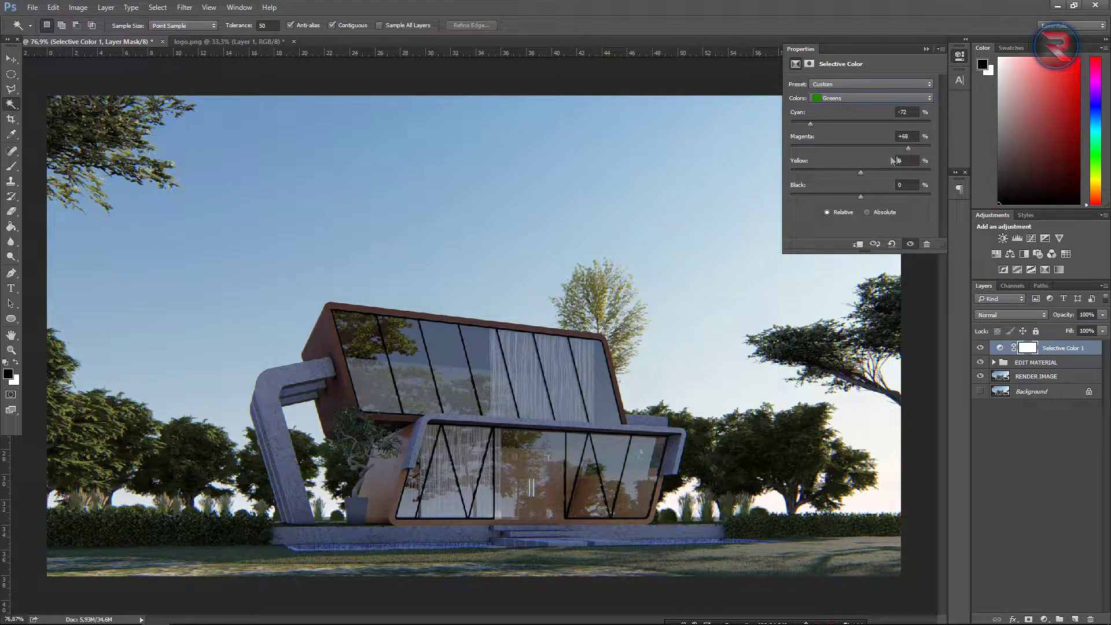
pyautogui.moveTo(849, 148)
pyautogui.mouseDown()
pyautogui.moveTo(825, 173)
pyautogui.moveTo(916, 196)
pyautogui.mouseUp()
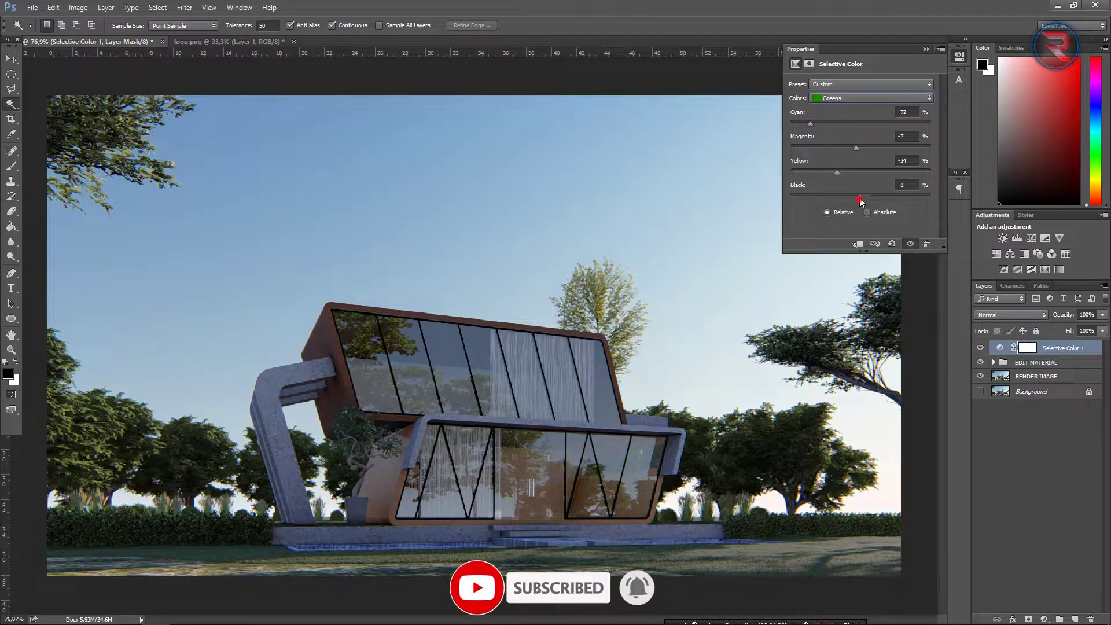
pyautogui.moveTo(835, 197); pyautogui.dragTo(895, 210)
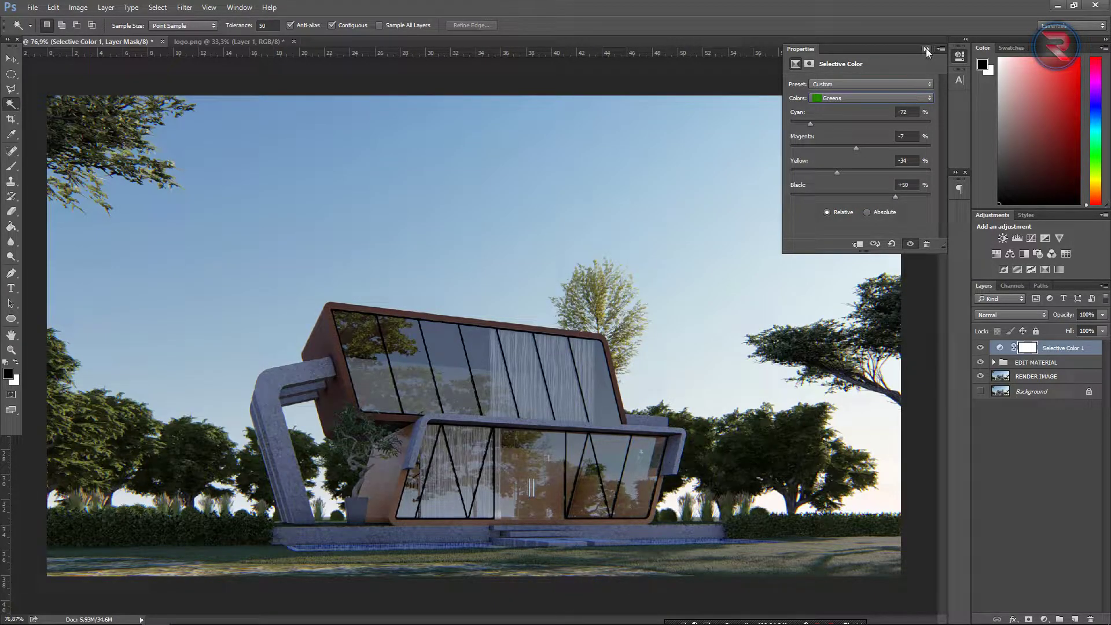
# In Selective Color Blues, set Cyan -62, Magenta -36 and add some yellow.
pyautogui.click(891, 97)
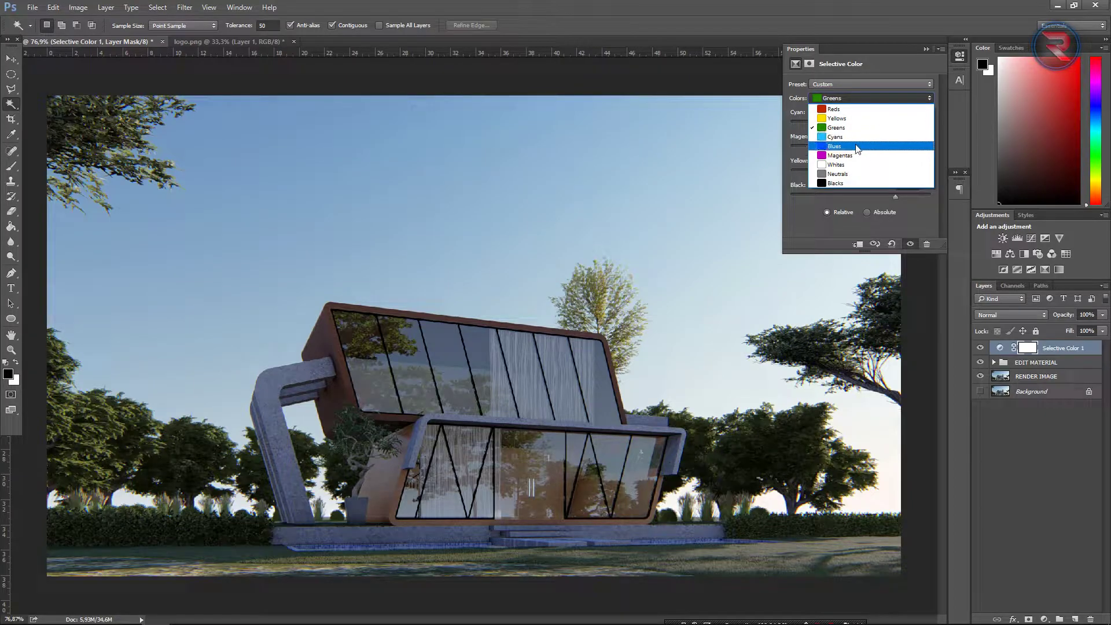
pyautogui.click(859, 147)
pyautogui.moveTo(860, 124); pyautogui.dragTo(832, 129)
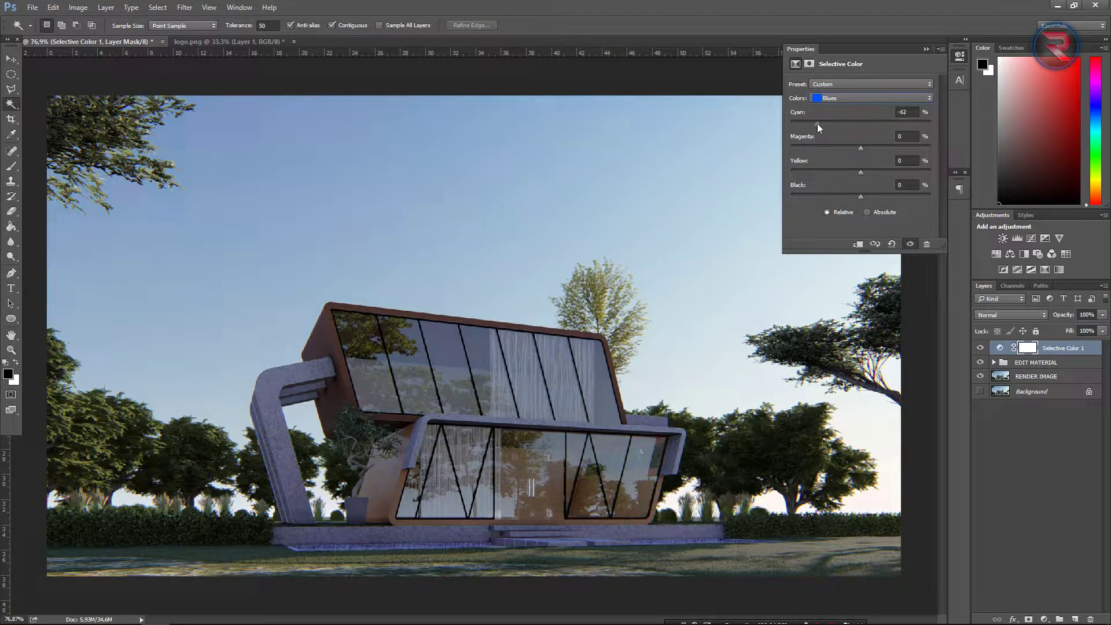
pyautogui.moveTo(861, 148); pyautogui.dragTo(812, 151)
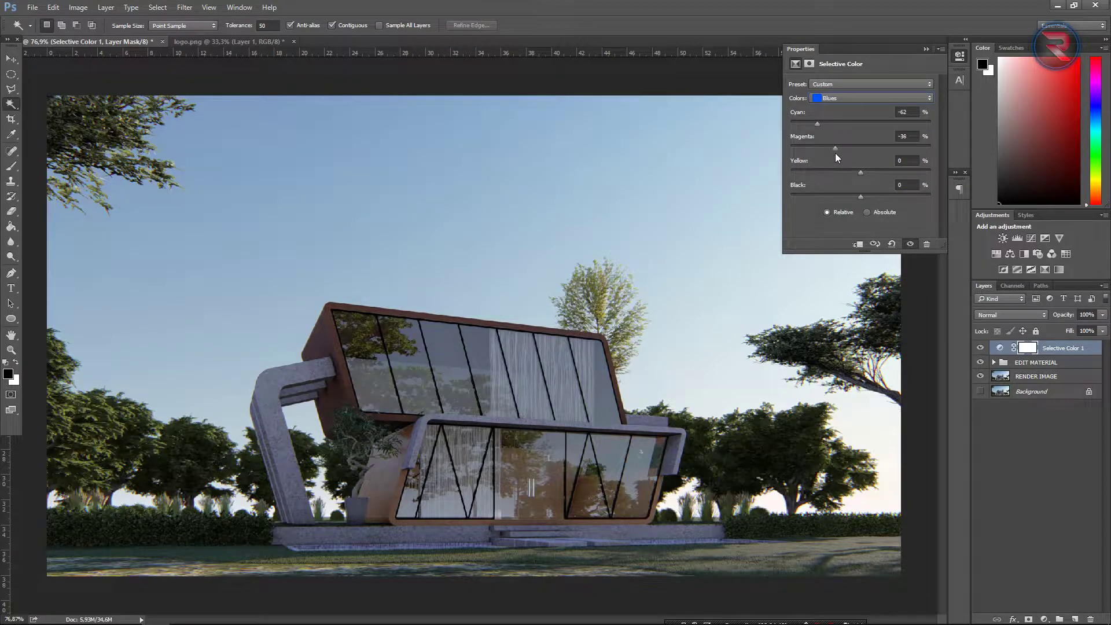
pyautogui.moveTo(864, 178); pyautogui.dragTo(900, 177)
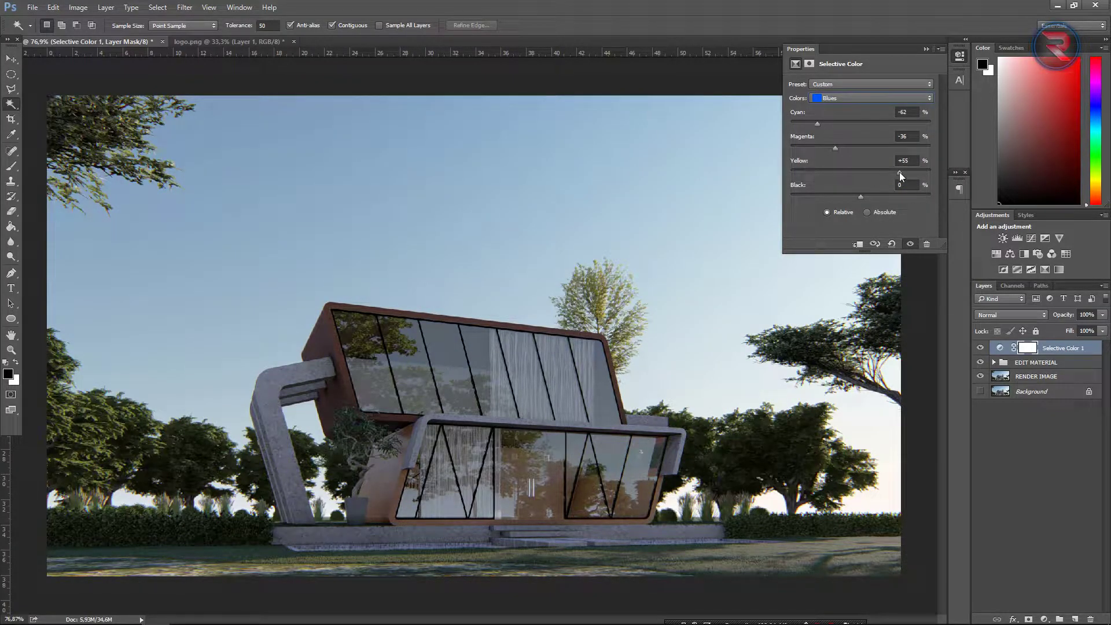
pyautogui.click(924, 50)
pyautogui.click(1044, 618)
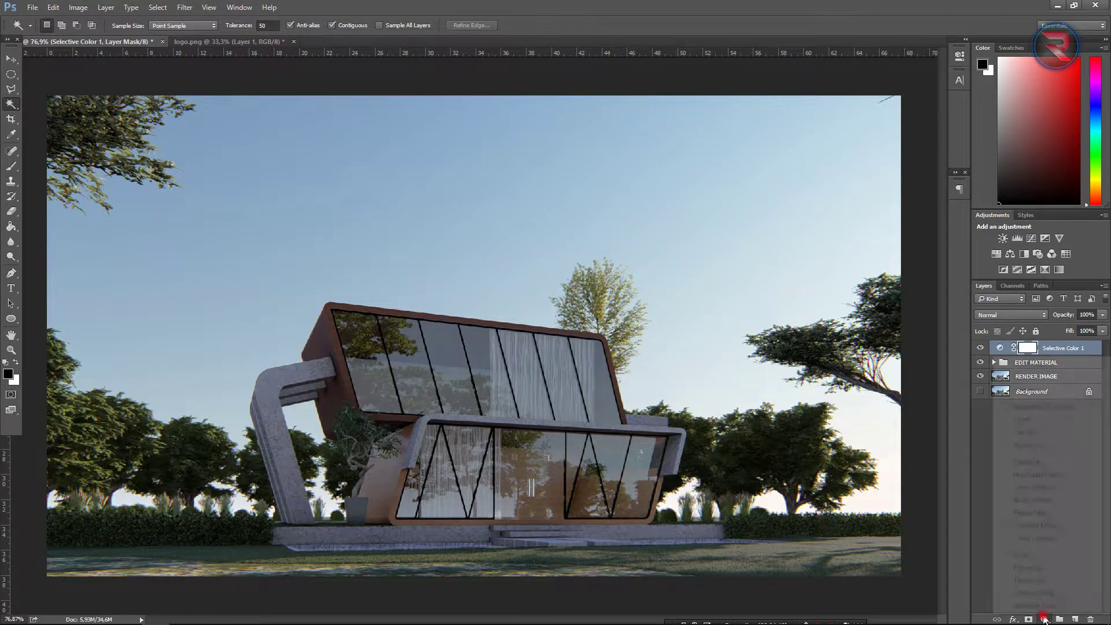
# Add a Color Balance layer and warm the Shadows toward red, clearing their Yellow–Blue value.
pyautogui.click(1045, 488)
pyautogui.click(841, 85)
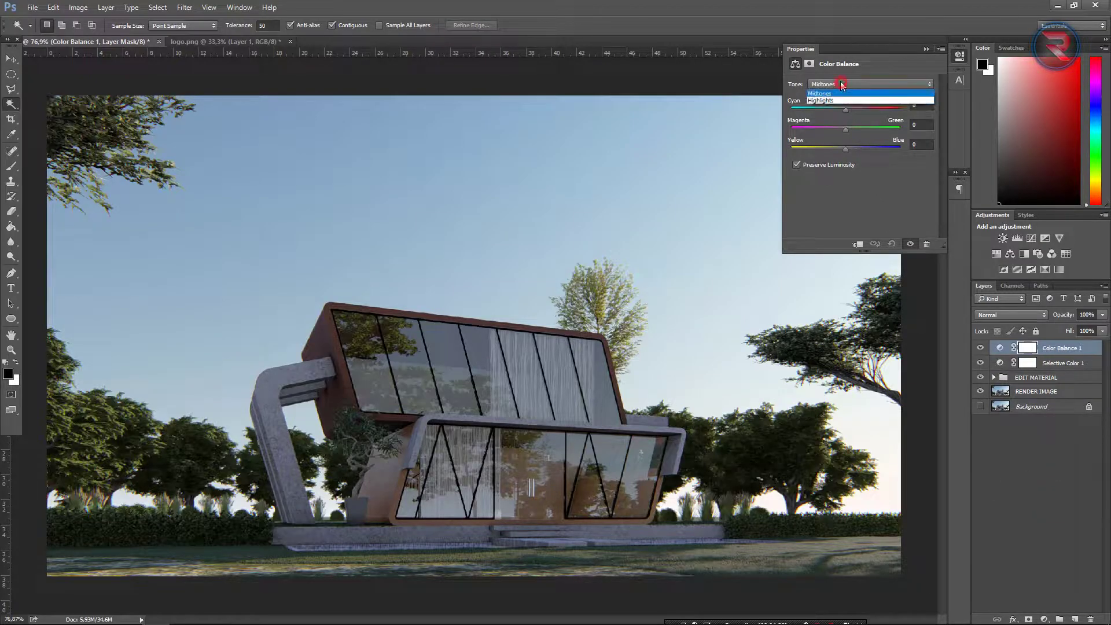
pyautogui.click(843, 94)
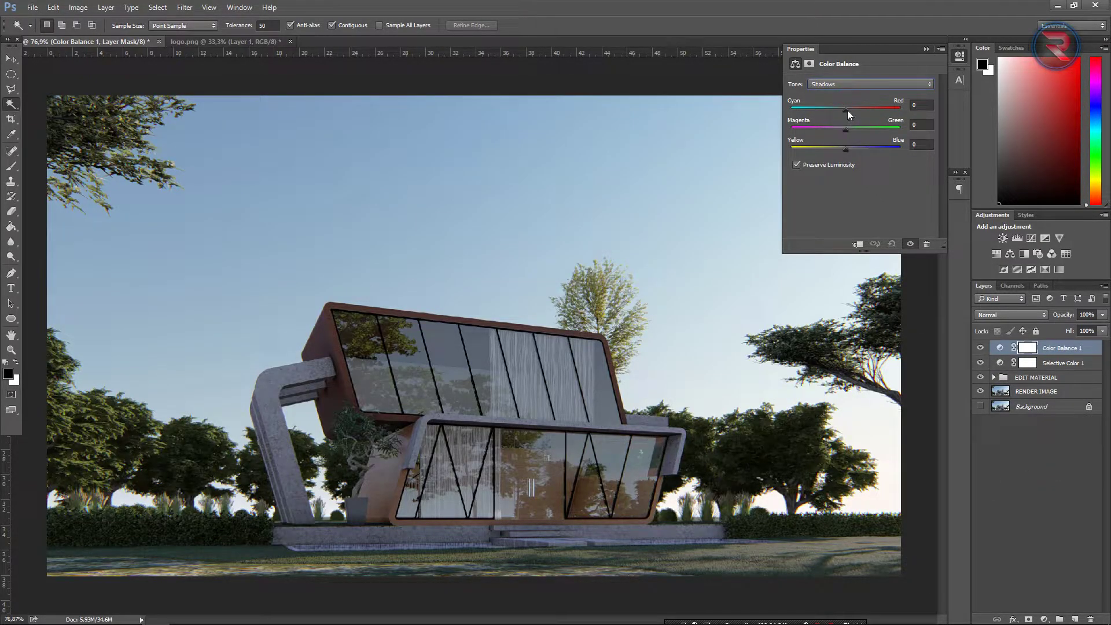
pyautogui.moveTo(842, 109)
pyautogui.mouseDown()
pyautogui.moveTo(855, 110)
pyautogui.moveTo(845, 112)
pyautogui.mouseUp()
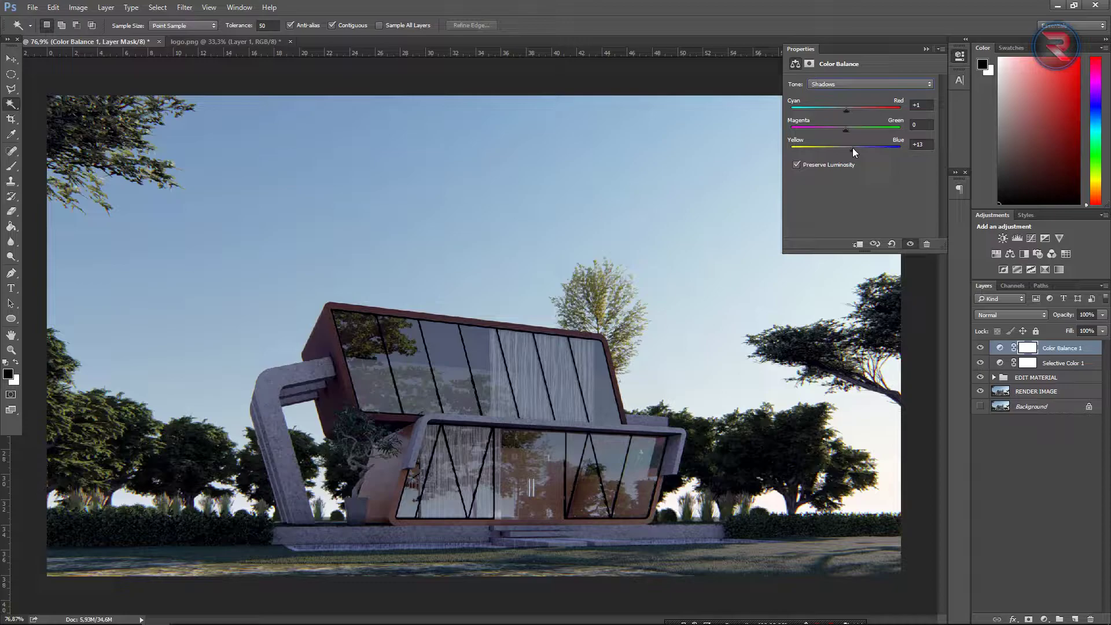
pyautogui.click(930, 144)
pyautogui.press('BackSpace')
pyautogui.press('BackSpace')
pyautogui.write('+8')
# Push the Color Balance Midtones toward red and yellow.
pyautogui.click(844, 83)
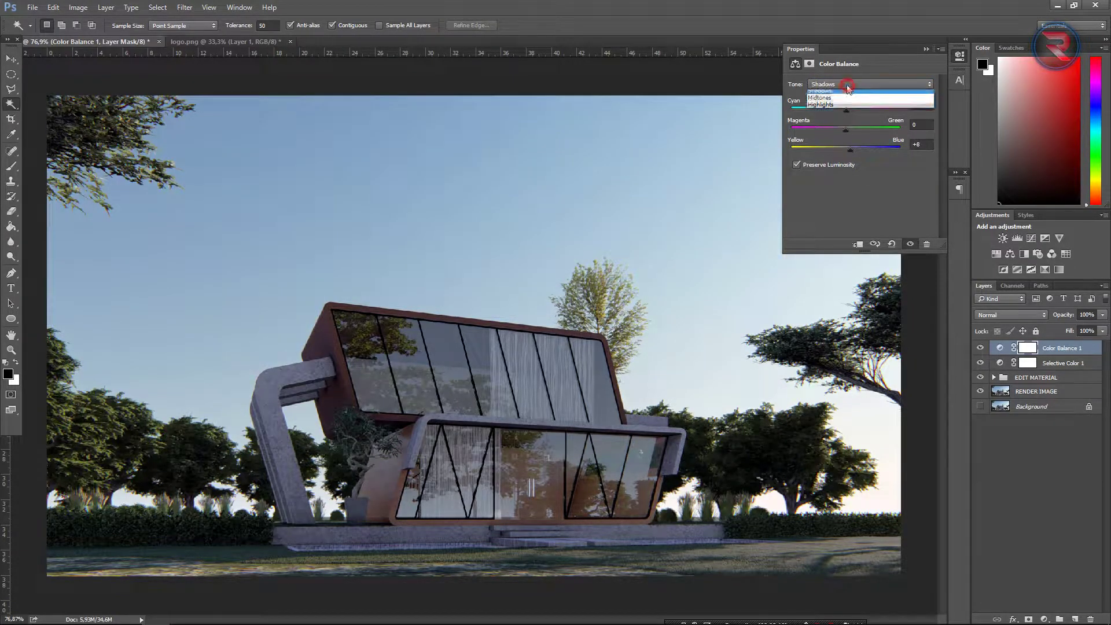
pyautogui.click(845, 93)
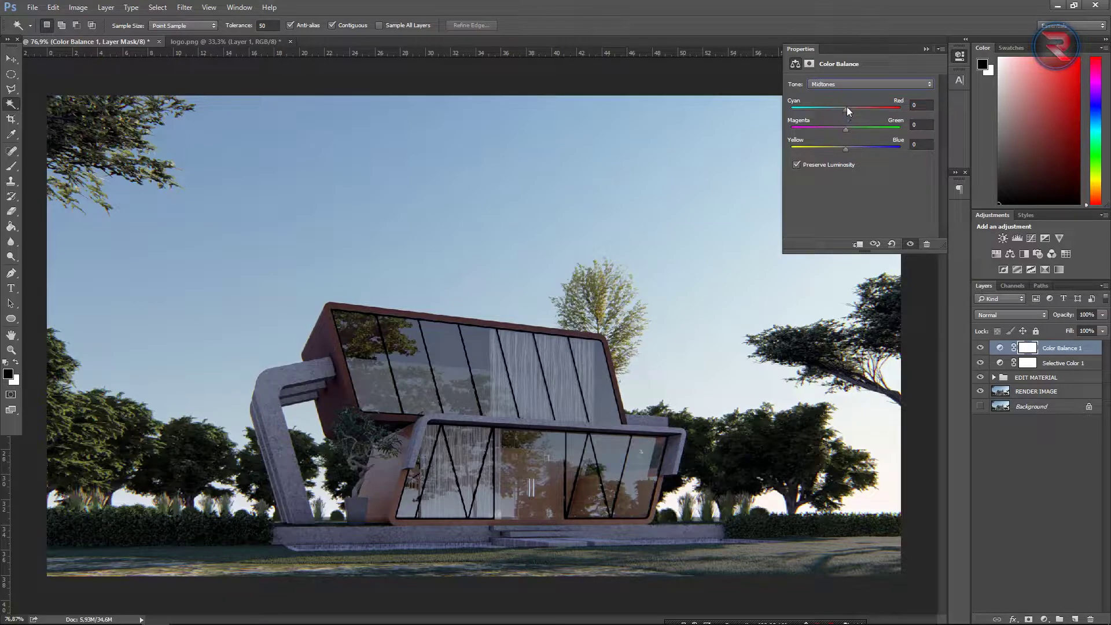
pyautogui.moveTo(839, 109); pyautogui.dragTo(848, 108)
pyautogui.moveTo(848, 148); pyautogui.dragTo(842, 149)
# Nudge the Color Balance Highlights toward blue and very slightly toward red.
pyautogui.click(836, 84)
pyautogui.click(835, 108)
pyautogui.moveTo(845, 147); pyautogui.dragTo(852, 147)
pyautogui.moveTo(844, 110); pyautogui.dragTo(846, 111)
pyautogui.click(1046, 486)
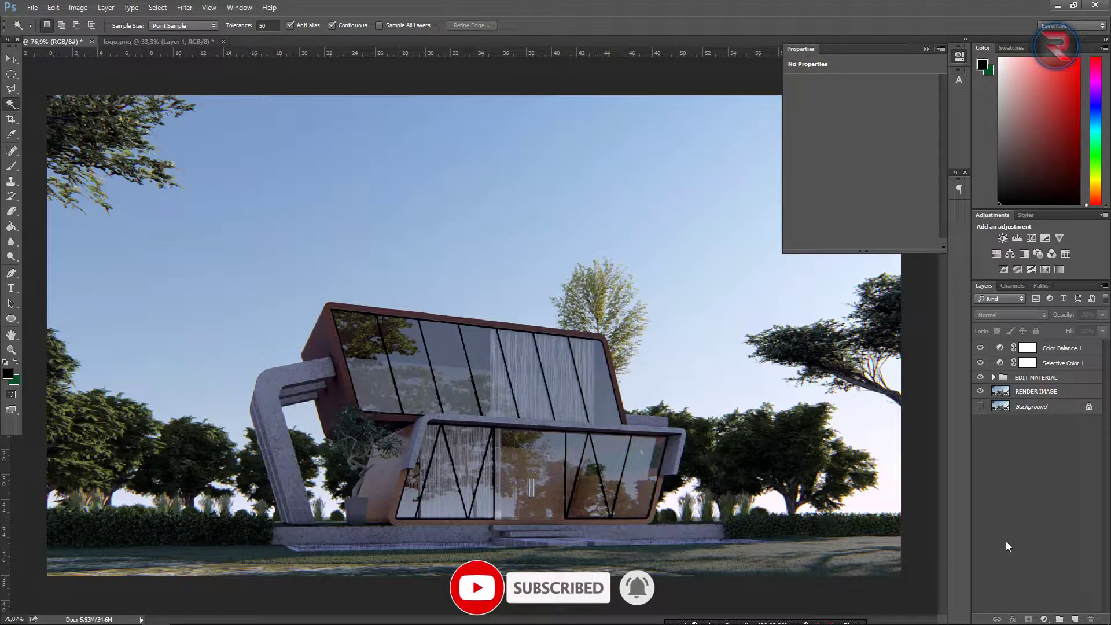
# Add a Hue/Saturation layer and test the Greens saturation from low to maximum.
pyautogui.click(1044, 619)
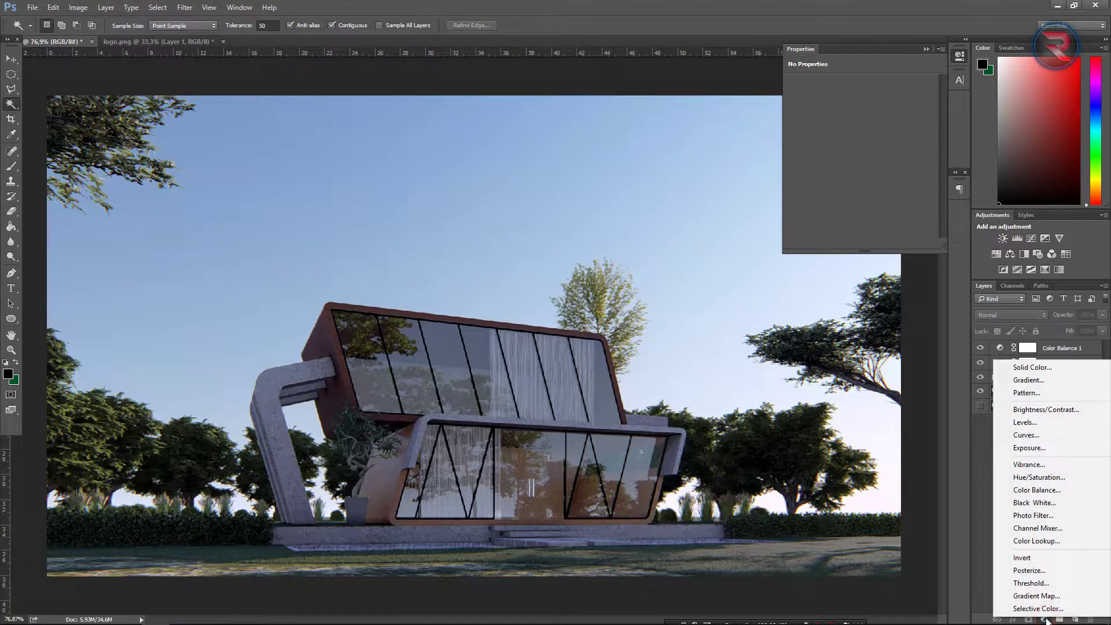
pyautogui.click(1038, 476)
pyautogui.click(890, 99)
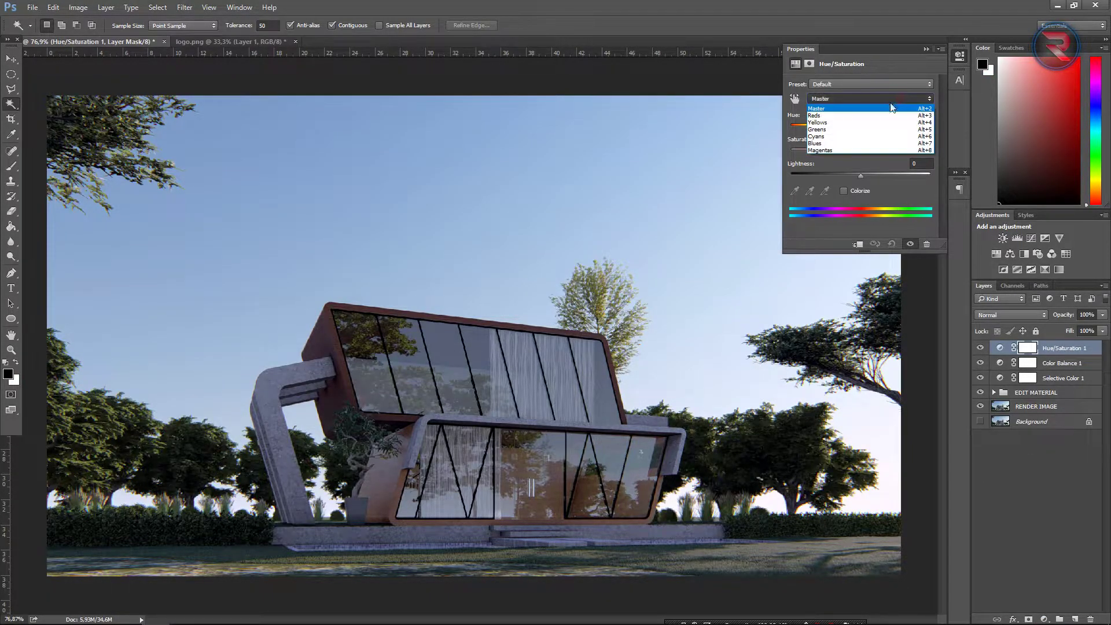
pyautogui.click(867, 130)
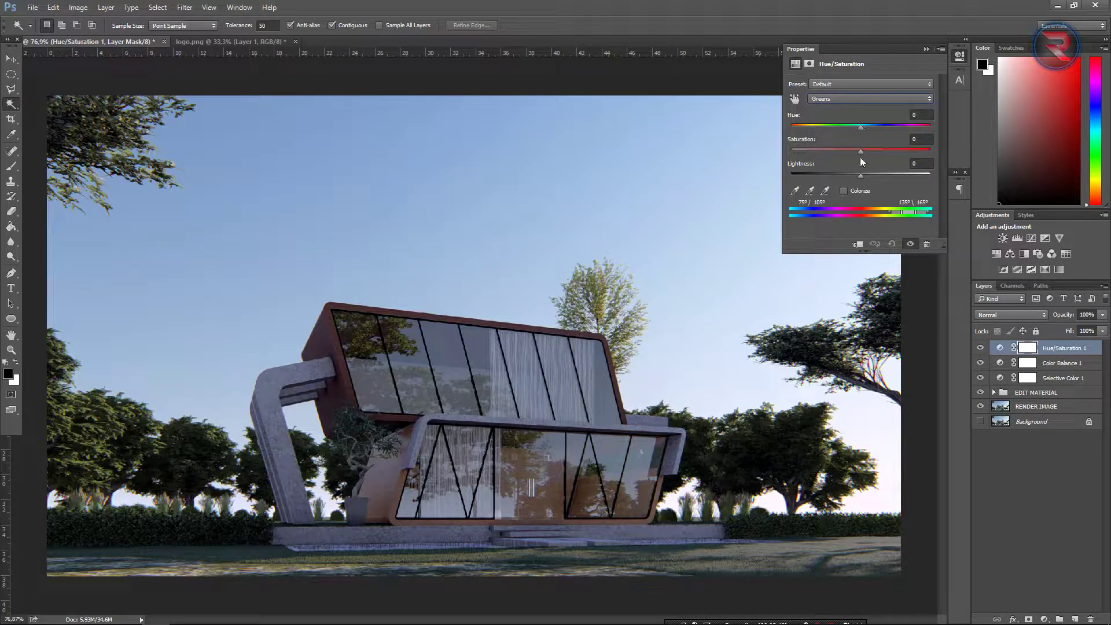
pyautogui.moveTo(861, 150); pyautogui.dragTo(799, 152)
pyautogui.moveTo(799, 151)
pyautogui.mouseDown()
pyautogui.moveTo(949, 155)
pyautogui.moveTo(820, 171)
pyautogui.moveTo(946, 182)
pyautogui.mouseUp()
# Set Hue/Saturation Master to Saturation -8 and Lightness 5.
pyautogui.click(870, 99)
pyautogui.moveTo(859, 151); pyautogui.dragTo(843, 152)
pyautogui.moveTo(861, 177); pyautogui.dragTo(870, 177)
pyautogui.click(925, 163)
pyautogui.write('5')
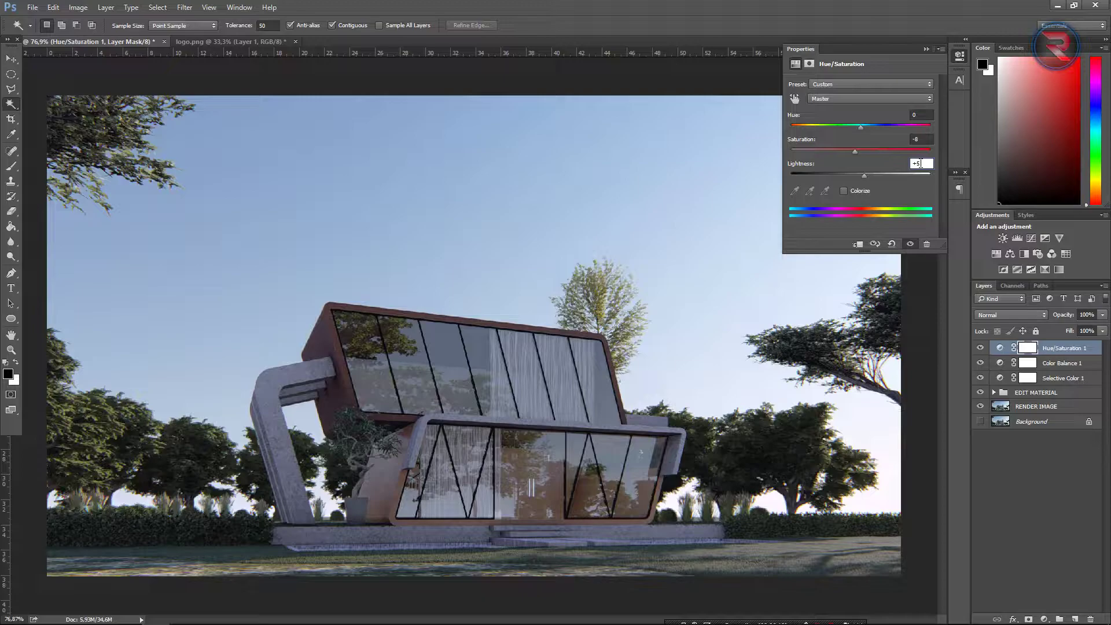
pyautogui.click(1052, 501)
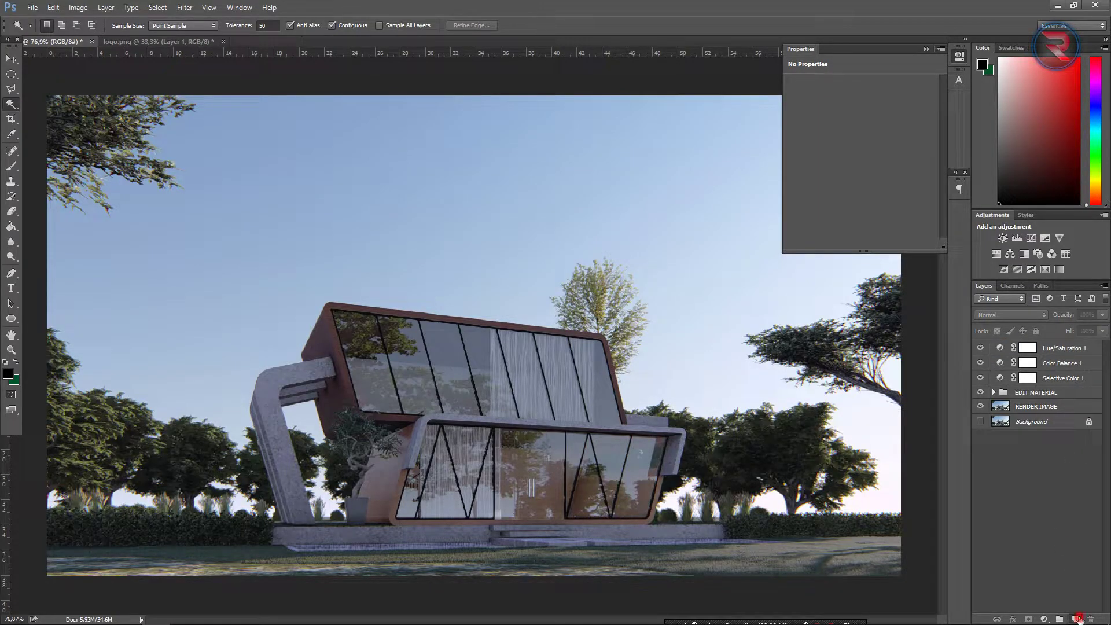
# Fill a new top layer with a Black, White gradient running top to bottom.
pyautogui.click(1074, 618)
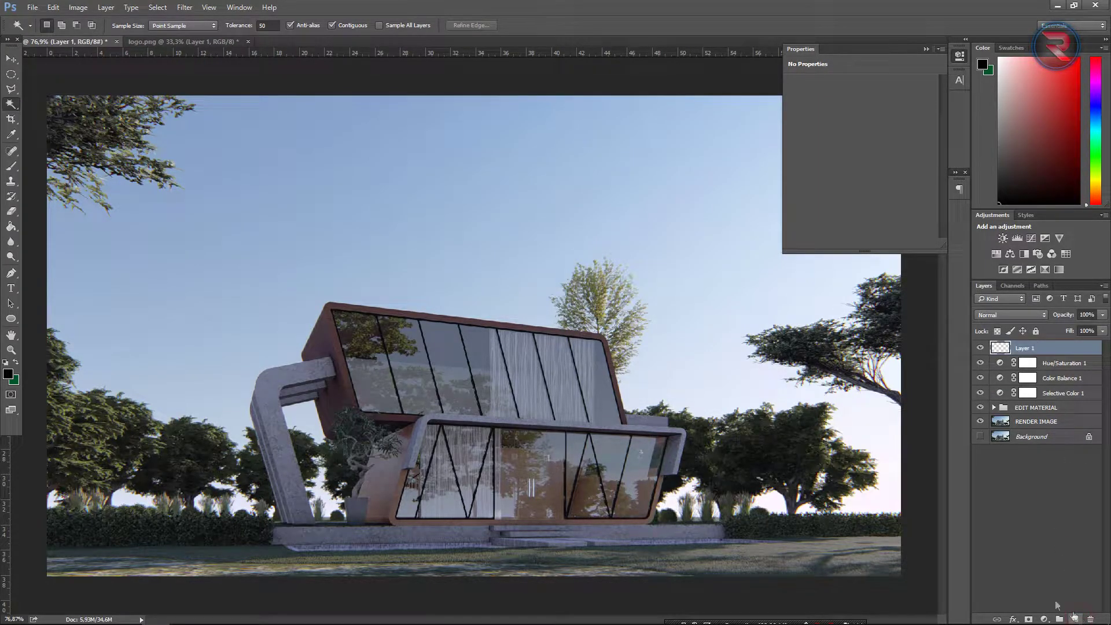
pyautogui.click(11, 226)
pyautogui.click(36, 224)
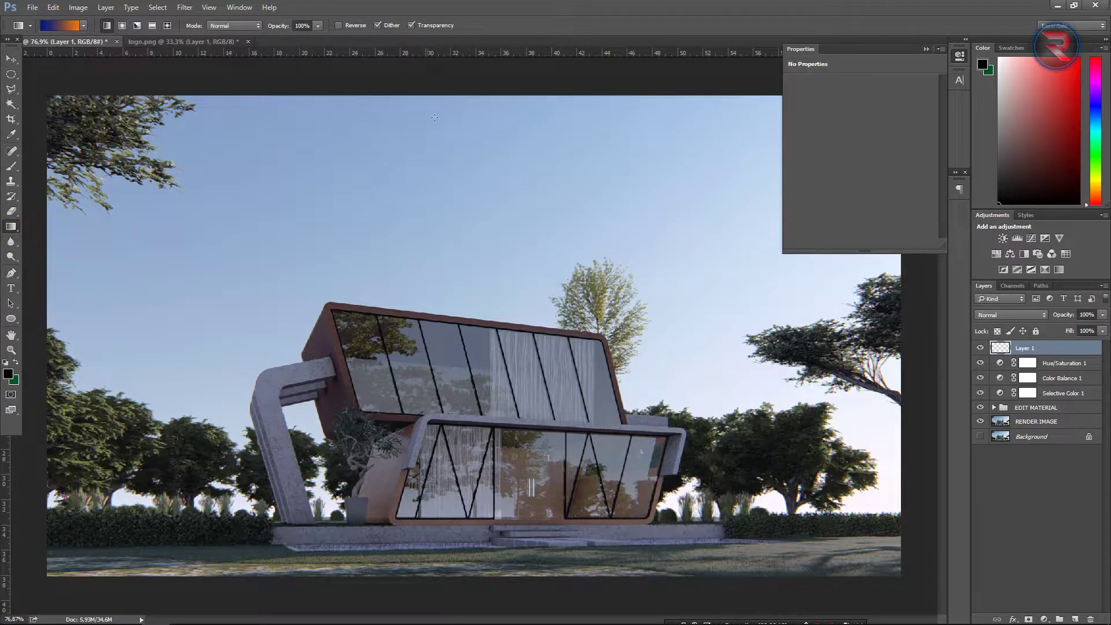
pyautogui.click(927, 49)
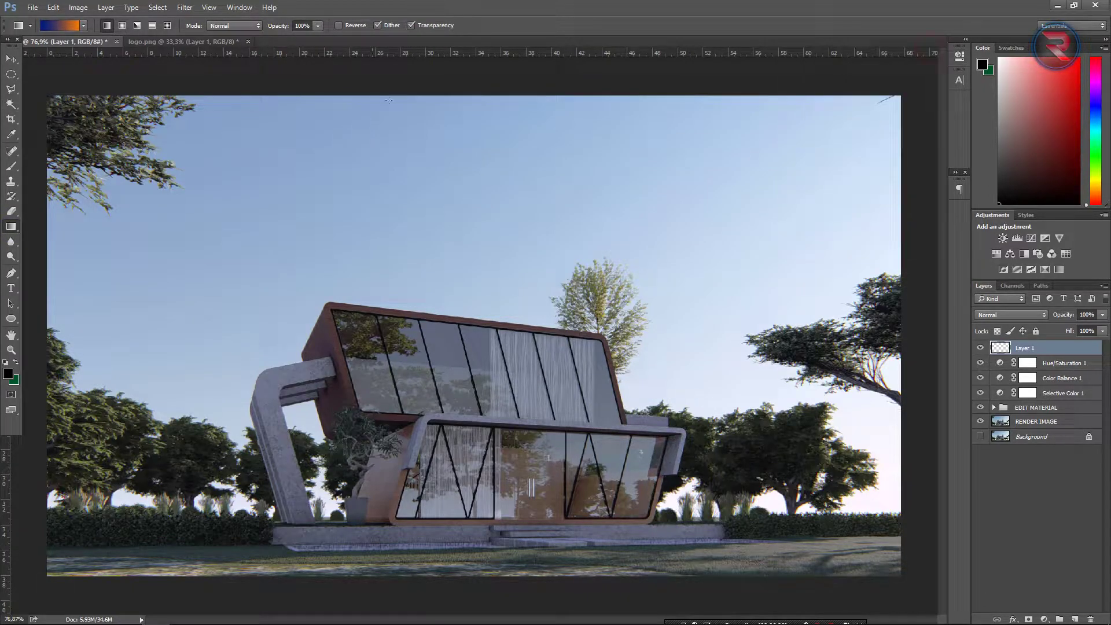
pyautogui.click(58, 25)
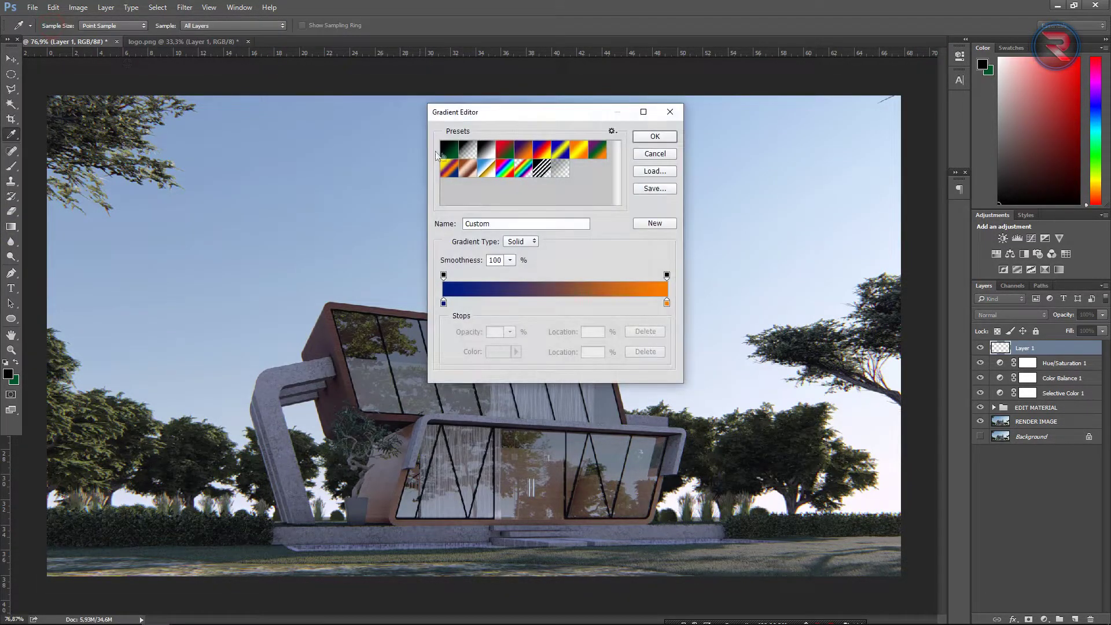
pyautogui.click(490, 154)
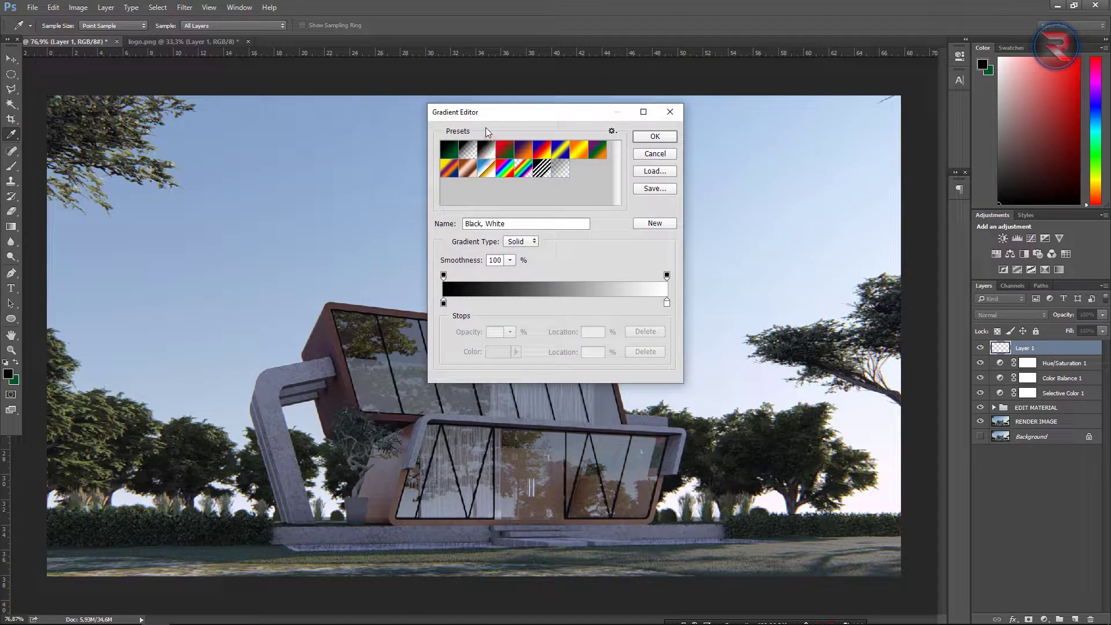
pyautogui.click(648, 139)
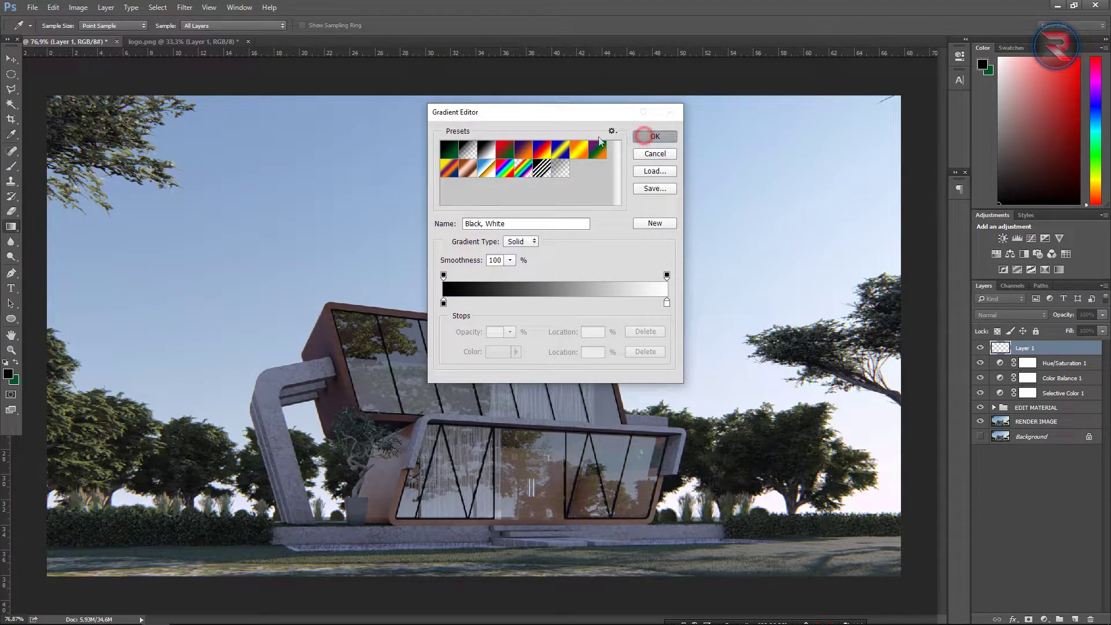
pyautogui.moveTo(451, 335); pyautogui.dragTo(454, 334)
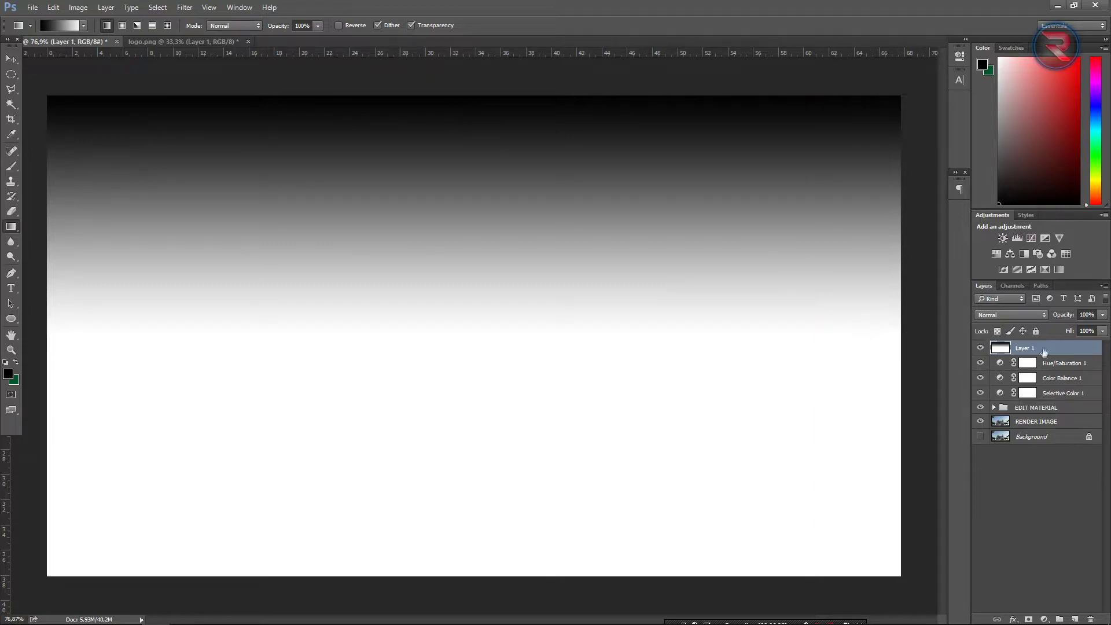
# Blend the gradient layer as Soft Light and add a layer mask.
pyautogui.click(1041, 313)
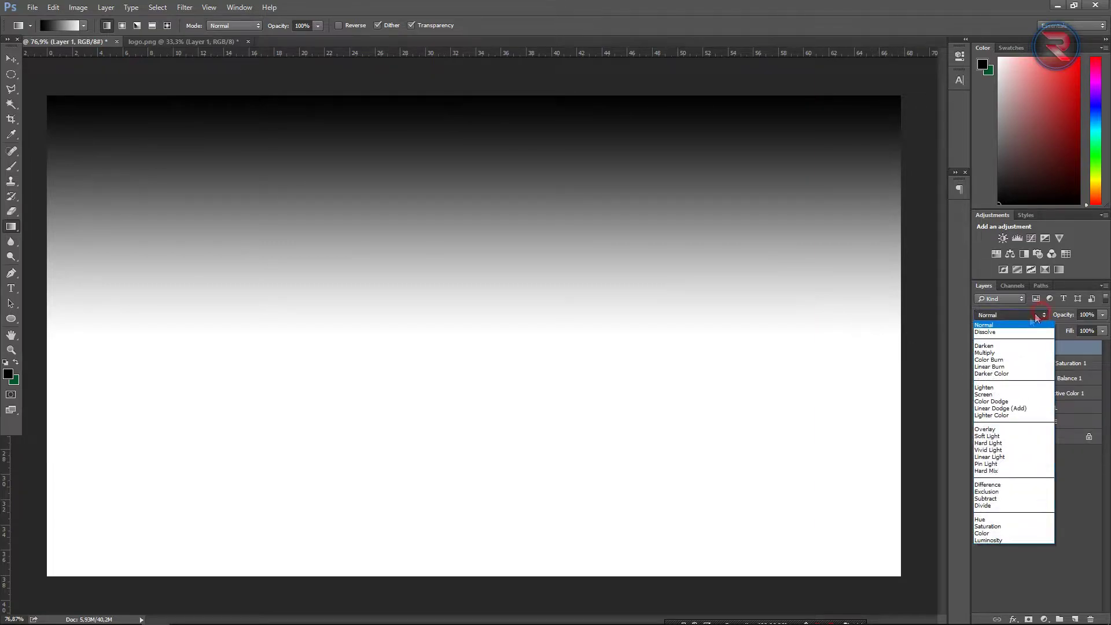
pyautogui.click(1002, 436)
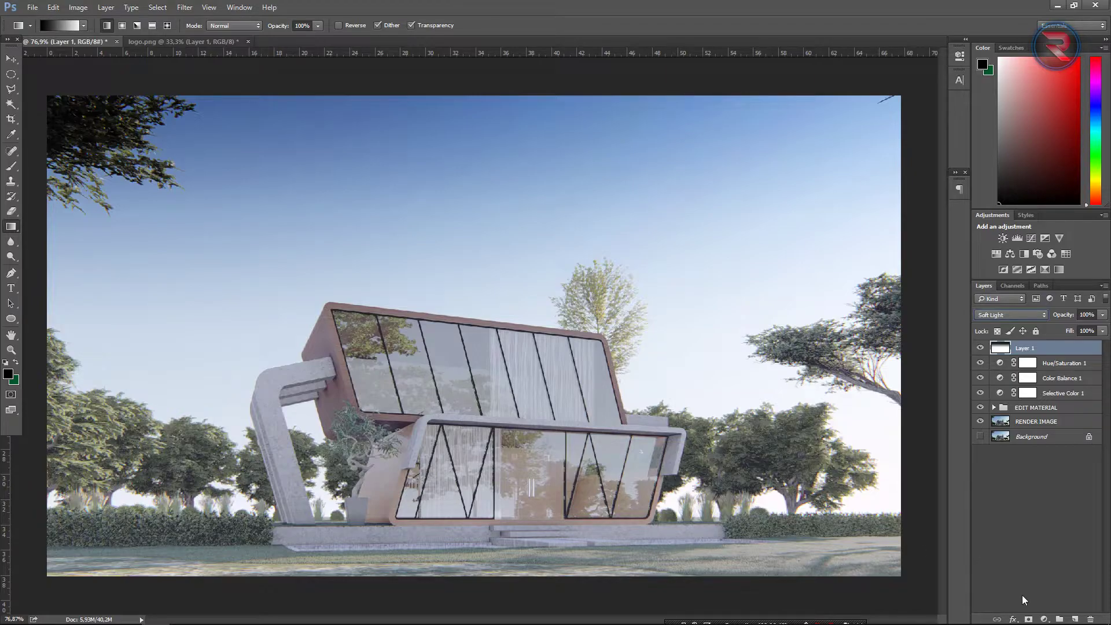
pyautogui.click(1028, 619)
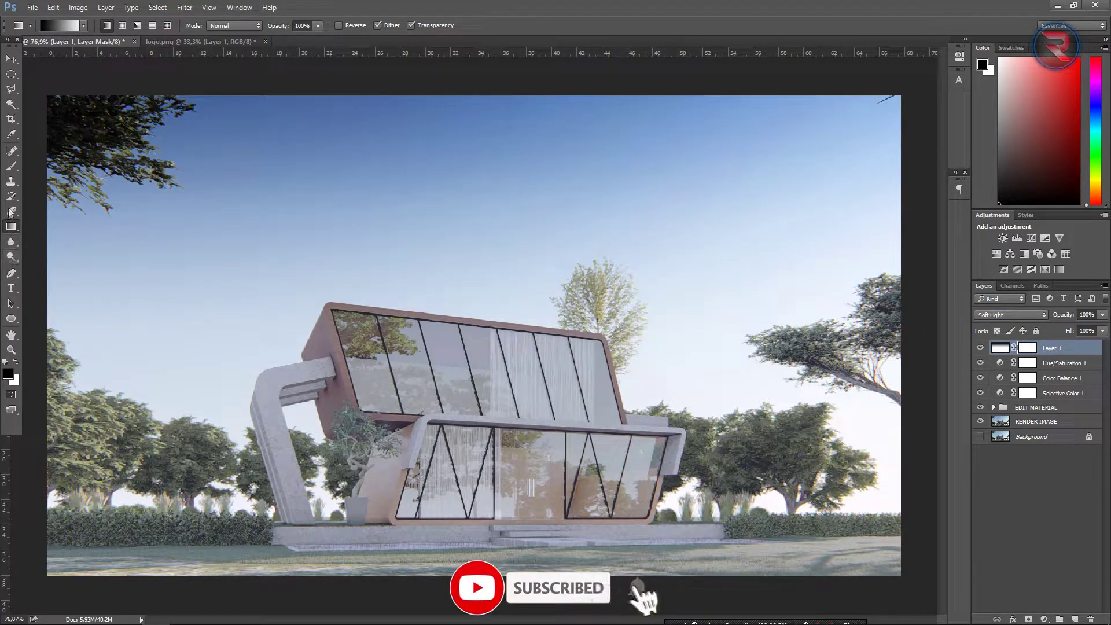
# Choose a soft round brush from the Brush Preset picker.
pyautogui.click(11, 166)
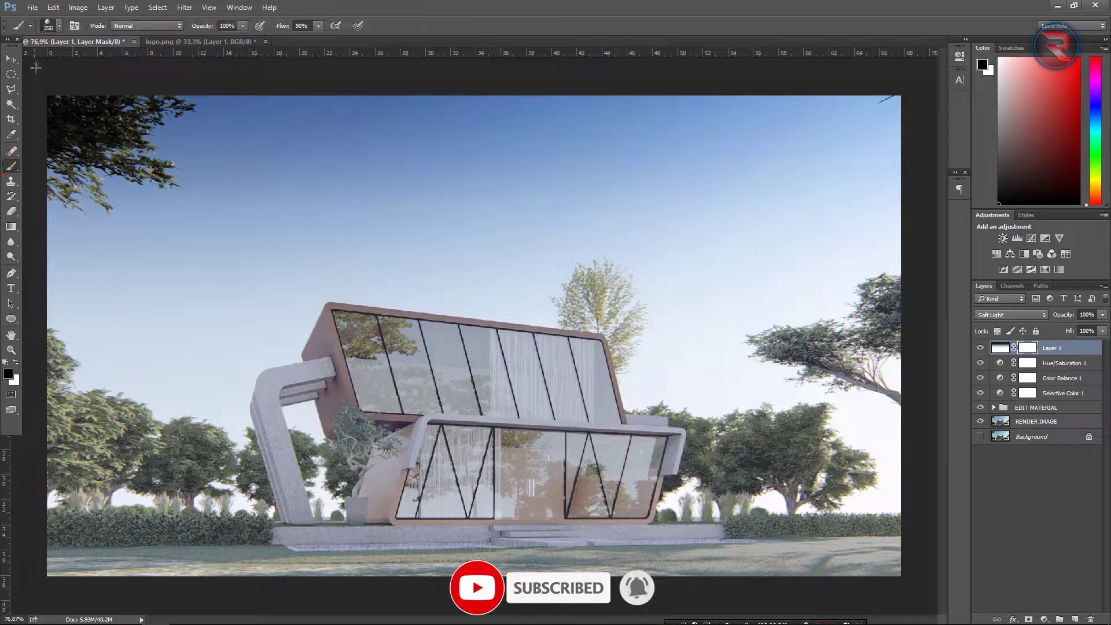
pyautogui.click(48, 27)
pyautogui.scroll(3, 69, 151)
pyautogui.scroll(2, 66, 153)
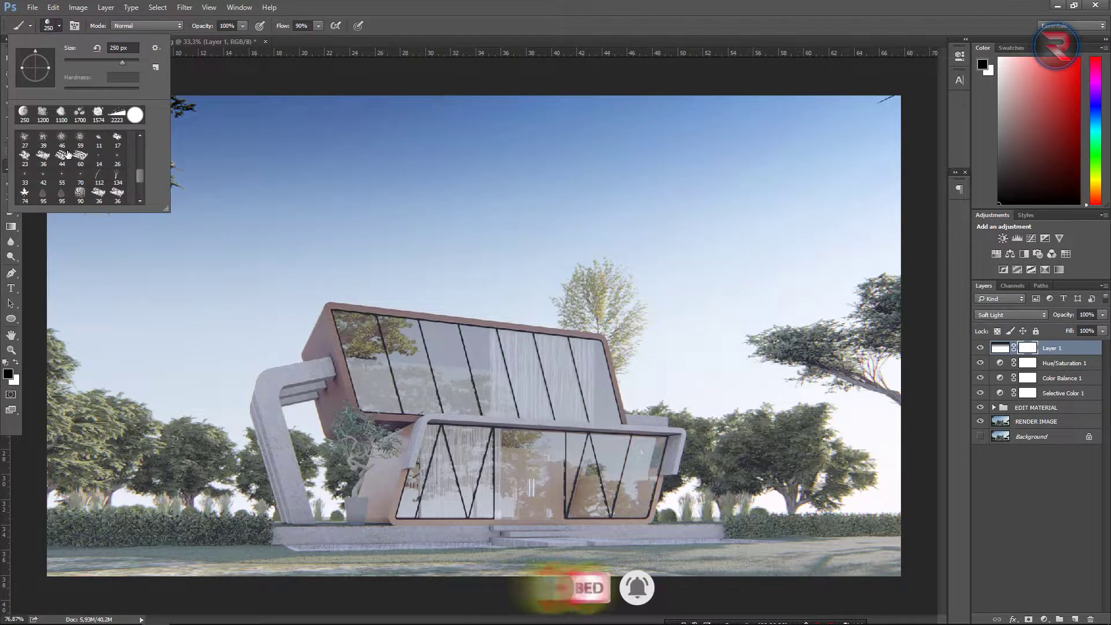
pyautogui.scroll(2, 67, 153)
pyautogui.scroll(2, 66, 154)
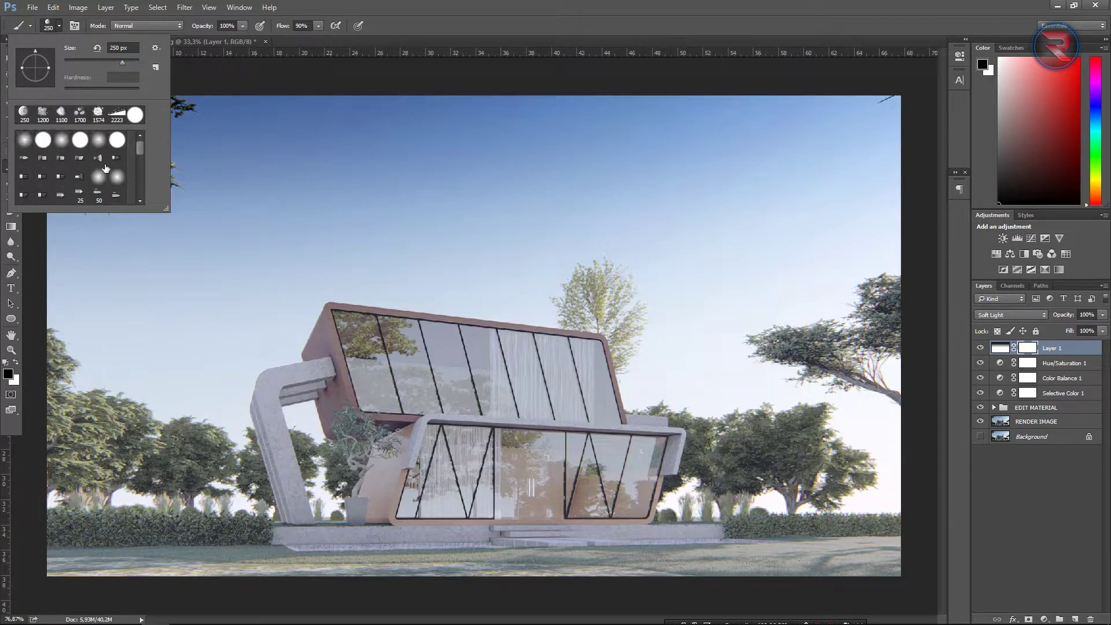
pyautogui.doubleClick(99, 136)
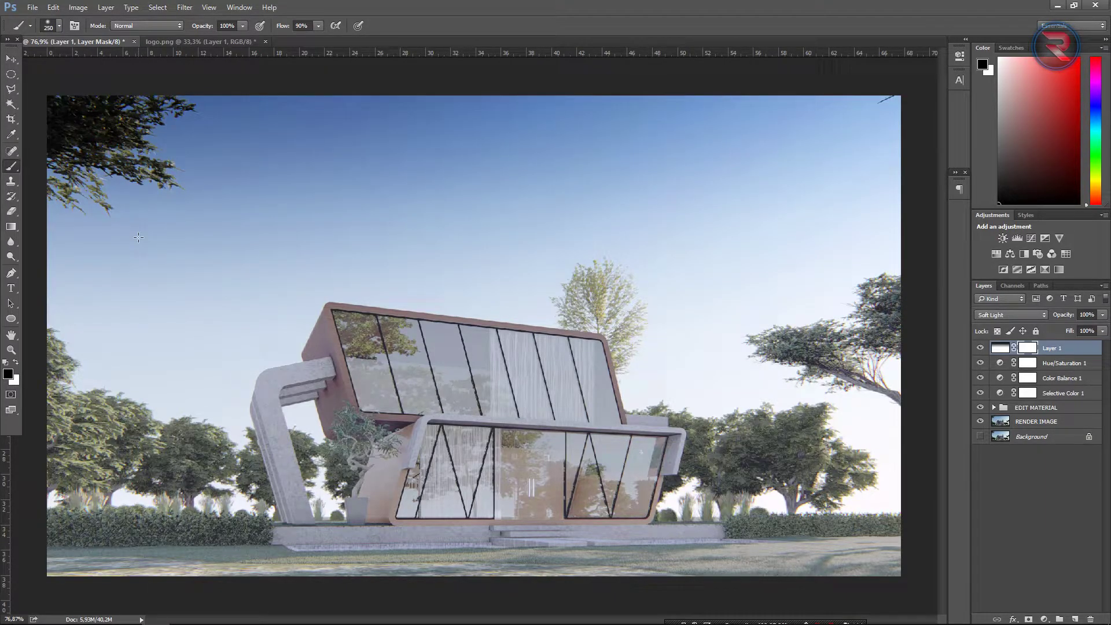
# Paint black on Layer 1's mask over the left sky, ground and right trees, then add Layer 2.
pyautogui.moveTo(175, 336)
pyautogui.mouseDown()
pyautogui.moveTo(113, 315)
pyautogui.moveTo(295, 318)
pyautogui.moveTo(198, 359)
pyautogui.moveTo(228, 397)
pyautogui.moveTo(156, 509)
pyautogui.moveTo(77, 591)
pyautogui.moveTo(405, 498)
pyautogui.moveTo(353, 433)
pyautogui.moveTo(359, 355)
pyautogui.moveTo(517, 329)
pyautogui.moveTo(555, 347)
pyautogui.moveTo(630, 323)
pyautogui.moveTo(594, 421)
pyautogui.moveTo(648, 486)
pyautogui.moveTo(555, 544)
pyautogui.moveTo(347, 564)
pyautogui.mouseUp()
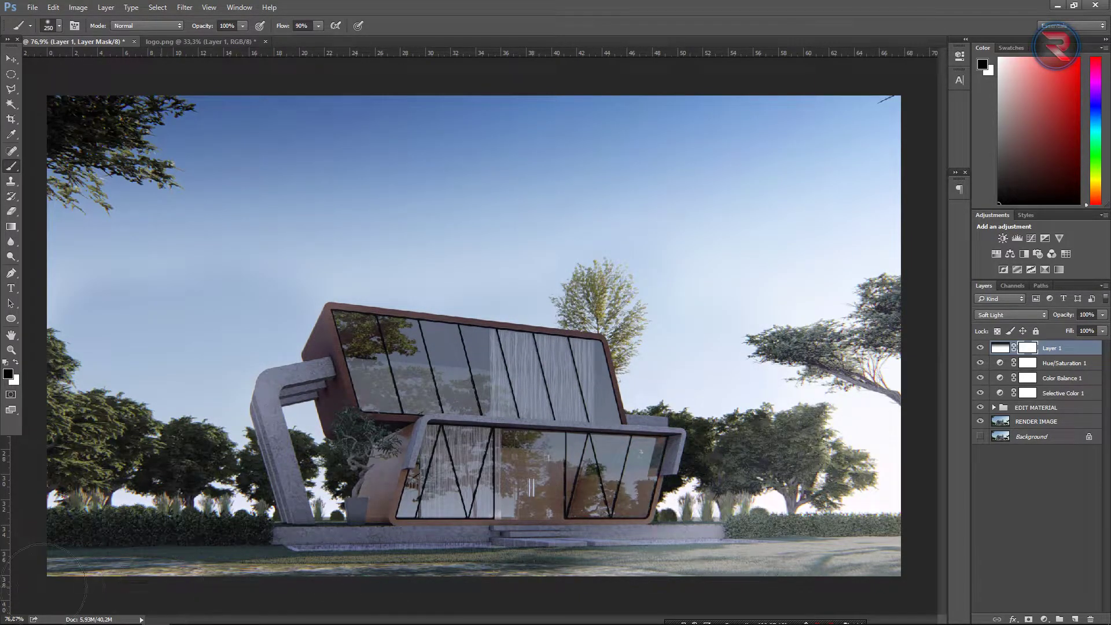
pyautogui.moveTo(554, 539)
pyautogui.mouseDown()
pyautogui.moveTo(856, 541)
pyautogui.moveTo(763, 463)
pyautogui.moveTo(798, 394)
pyautogui.moveTo(781, 405)
pyautogui.moveTo(871, 315)
pyautogui.moveTo(861, 347)
pyautogui.moveTo(879, 440)
pyautogui.mouseUp()
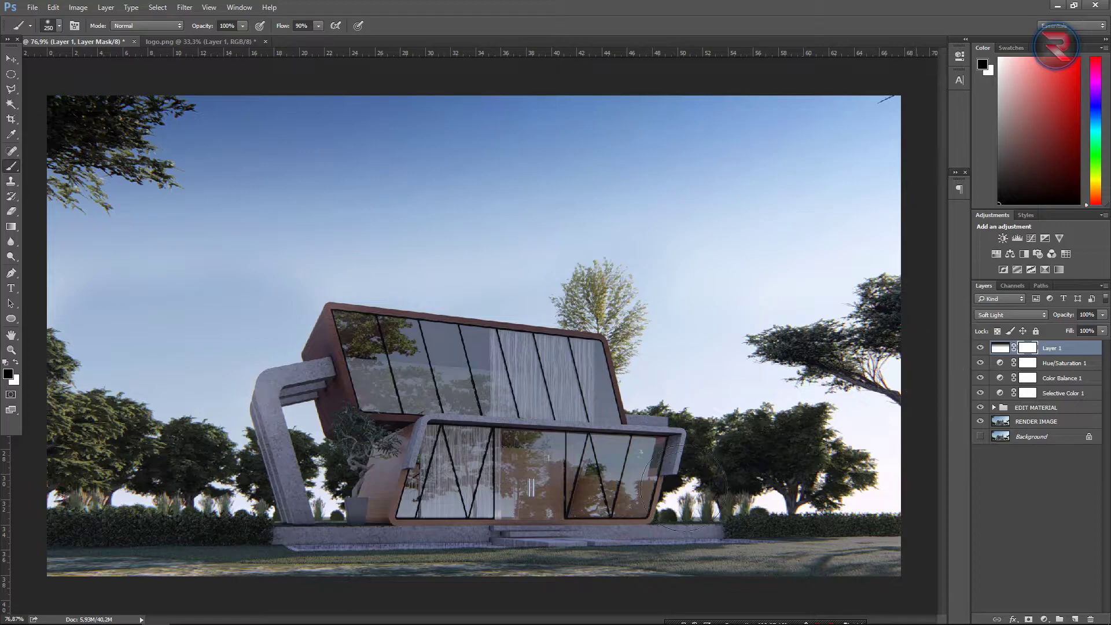
pyautogui.moveTo(615, 329)
pyautogui.mouseDown()
pyautogui.moveTo(264, 408)
pyautogui.moveTo(81, 315)
pyautogui.mouseUp()
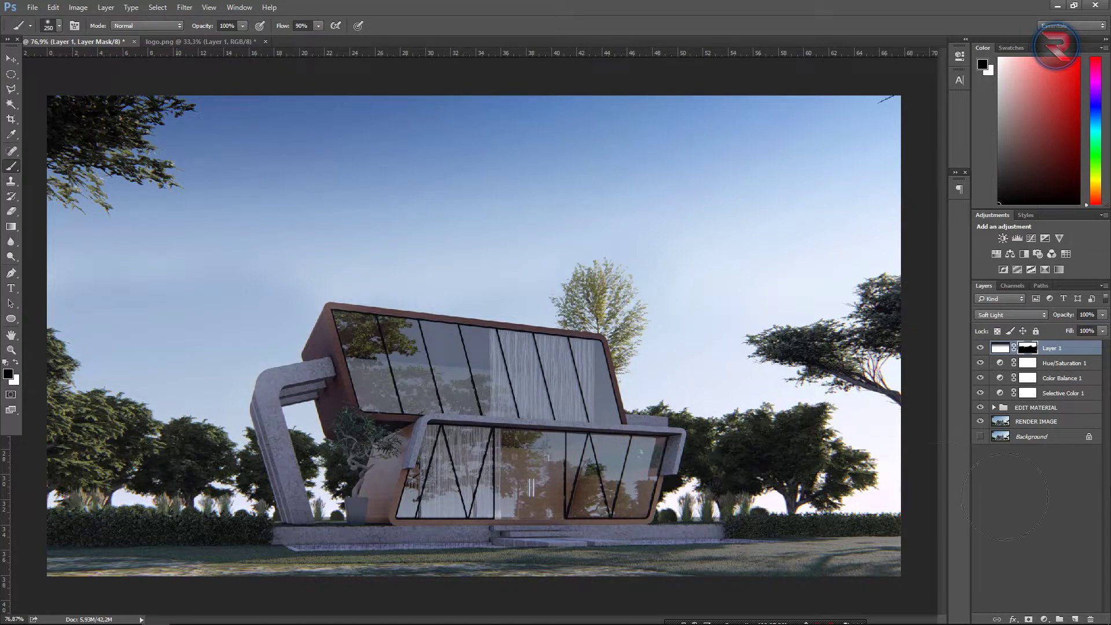
pyautogui.click(979, 347)
pyautogui.click(1074, 618)
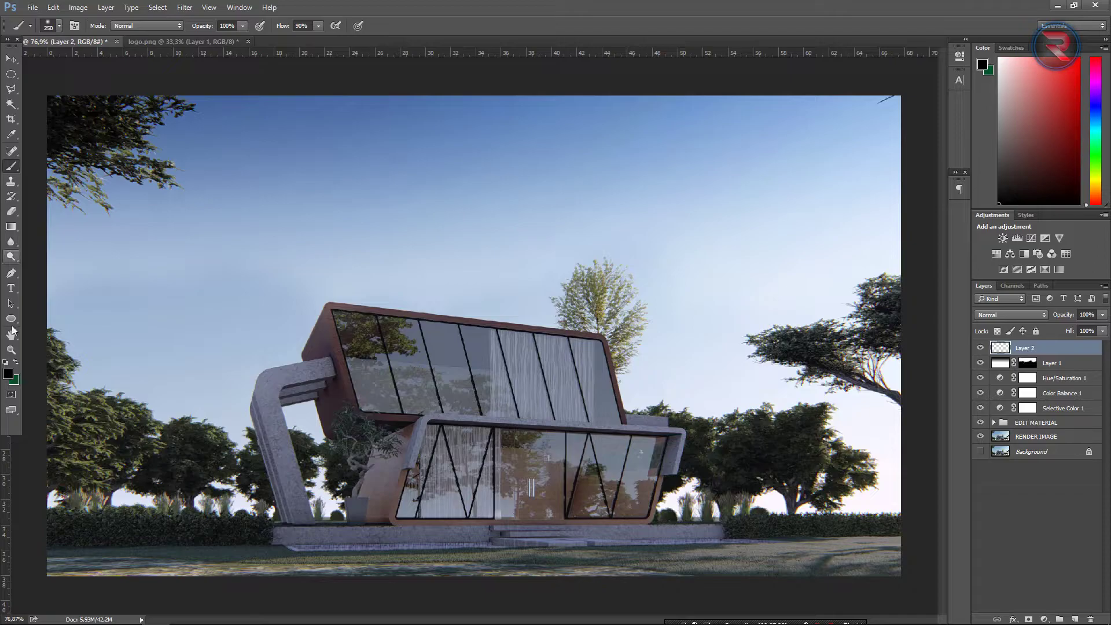
# Set the foreground colour to a saturated orange in the Color Picker.
pyautogui.click(9, 376)
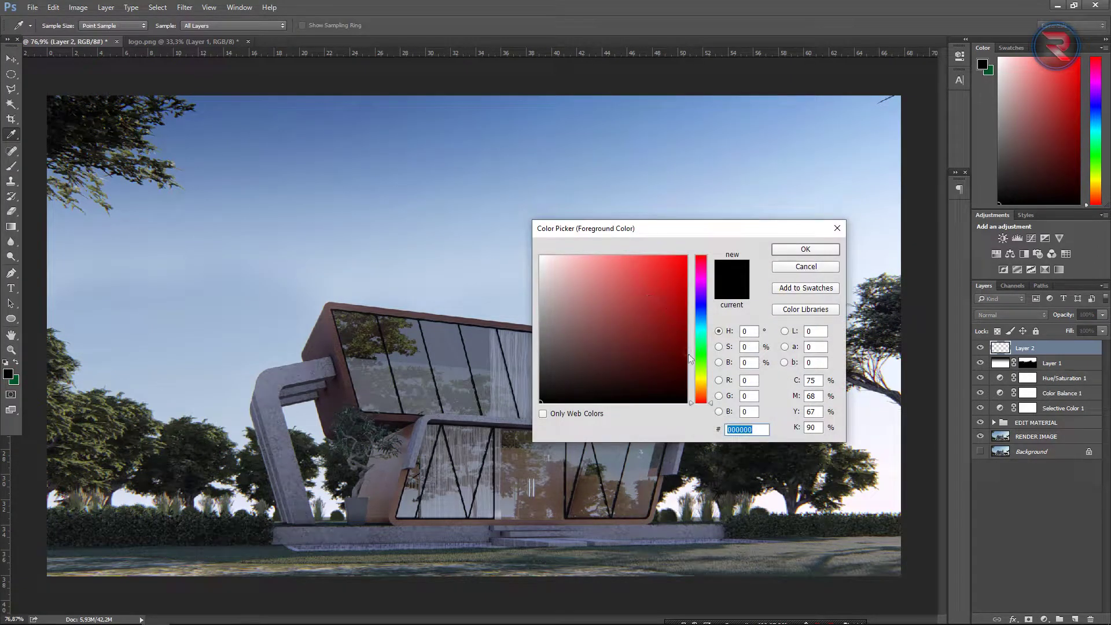
pyautogui.moveTo(704, 395); pyautogui.dragTo(703, 385)
pyautogui.moveTo(677, 302); pyautogui.dragTo(703, 273)
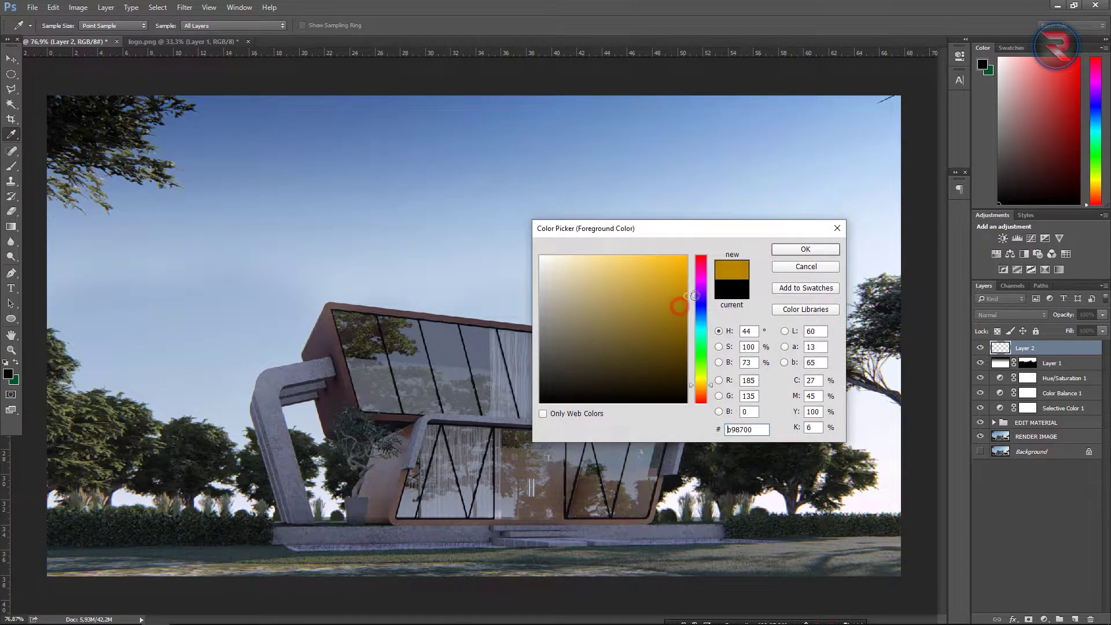
pyautogui.click(702, 382)
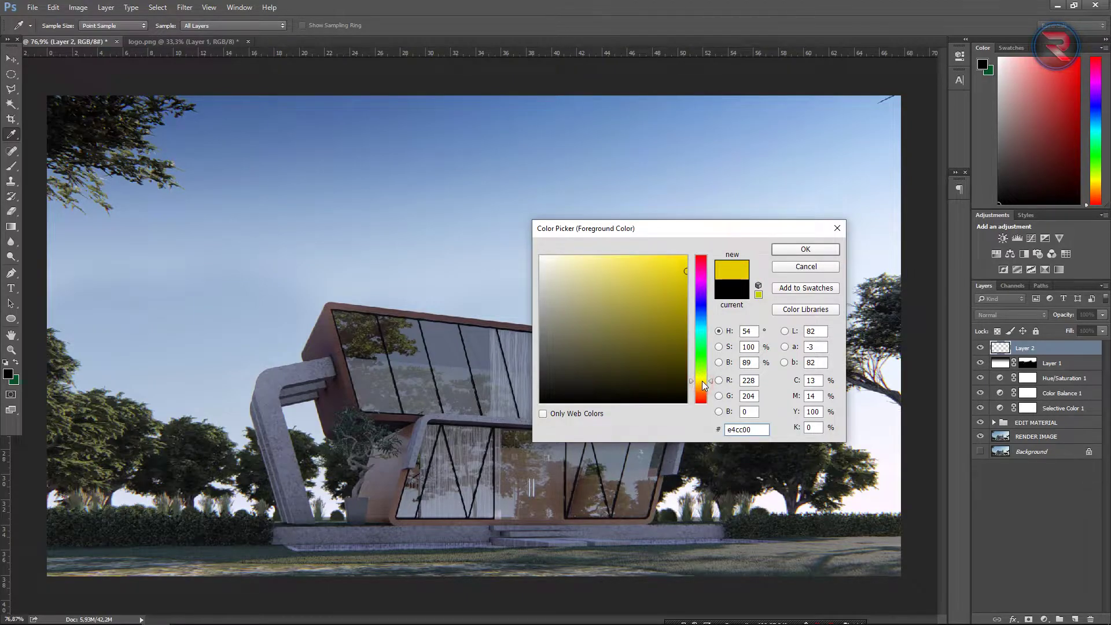
pyautogui.moveTo(703, 383); pyautogui.dragTo(705, 385)
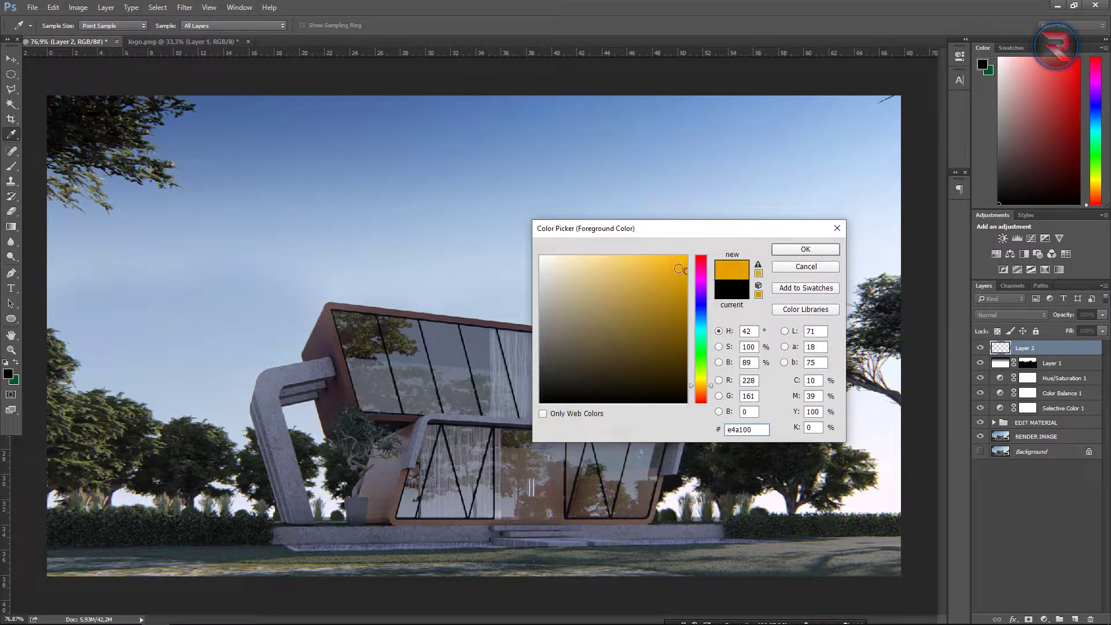
pyautogui.click(804, 249)
# Dab a single soft orange glow with the brush over the right-hand tree.
pyautogui.press('b')
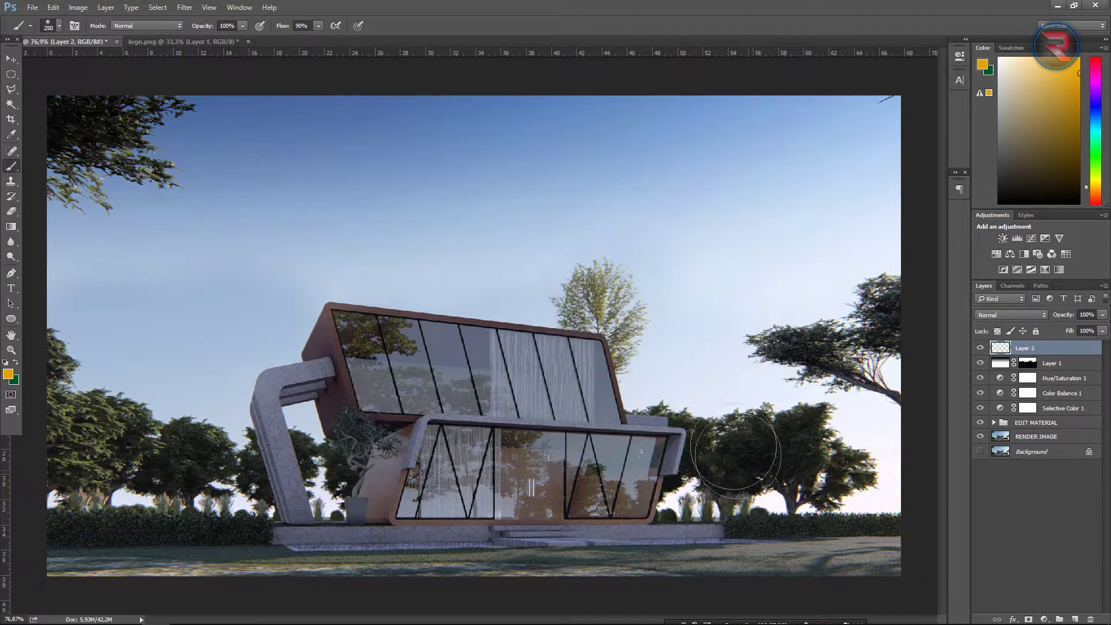
pyautogui.click(860, 428)
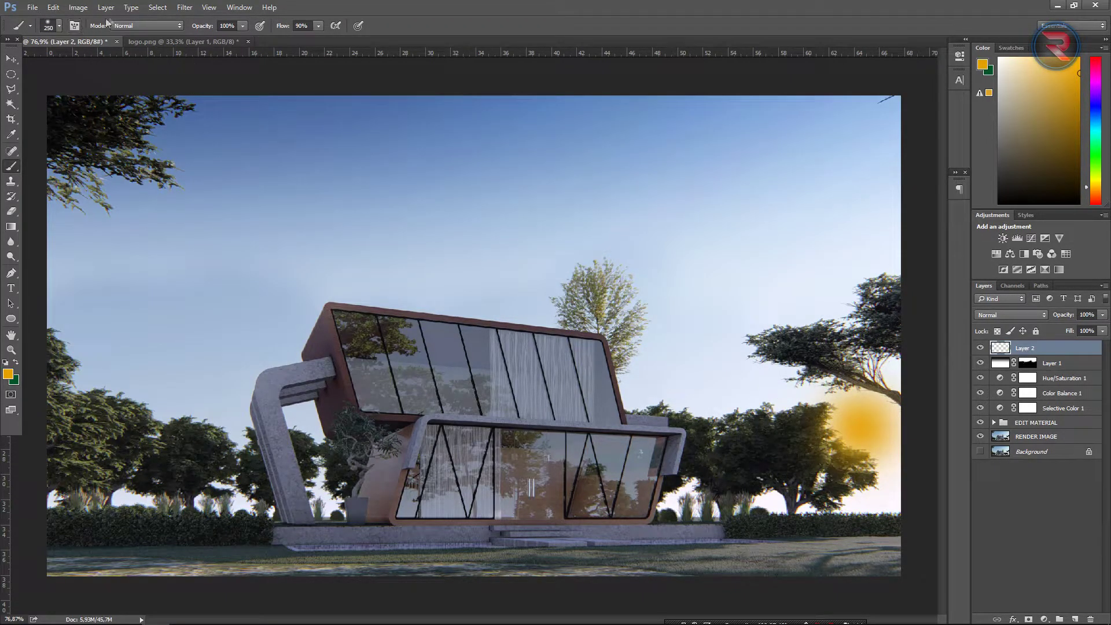
pyautogui.click(185, 7)
pyautogui.moveTo(199, 134)
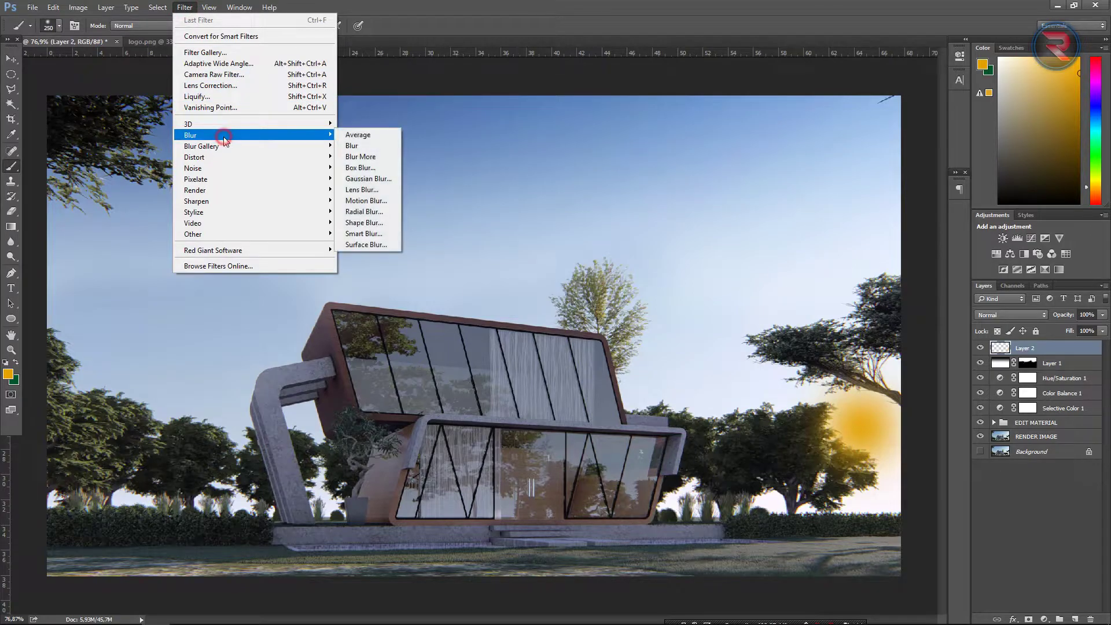
# Apply a Zoom, Draft Radial Blur at amount 100 to the orange glow.
pyautogui.click(369, 212)
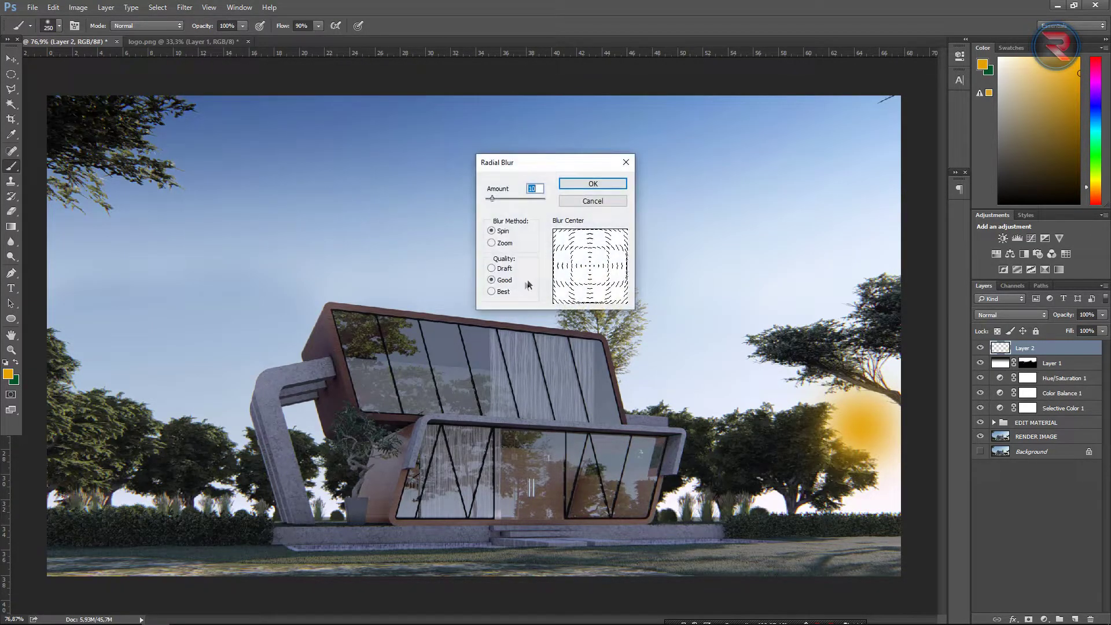
pyautogui.click(491, 242)
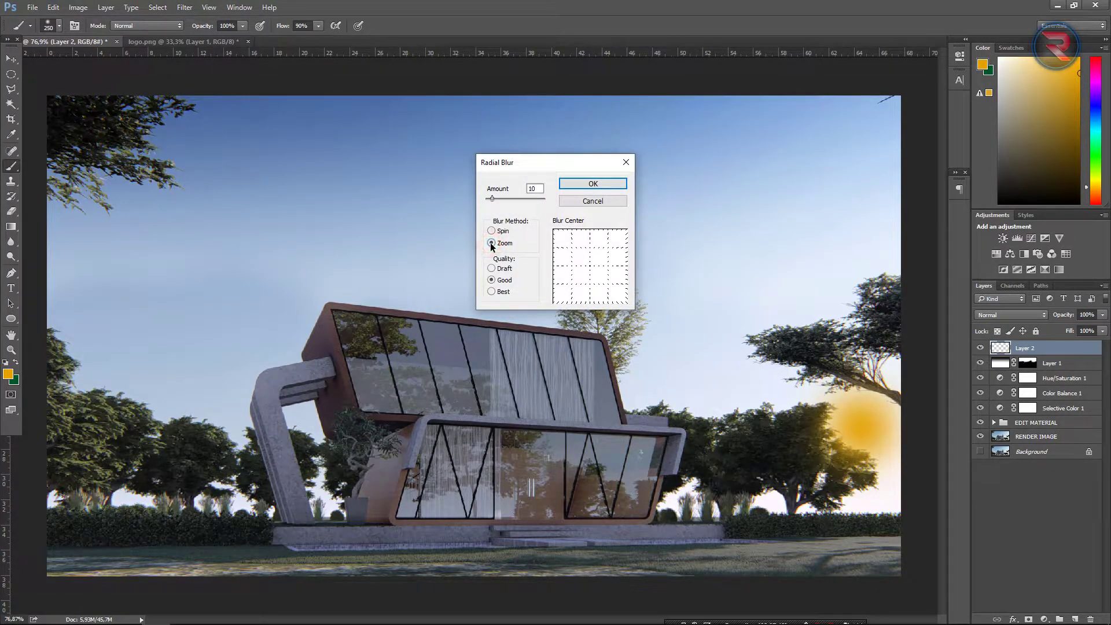
pyautogui.click(491, 269)
pyautogui.moveTo(492, 198); pyautogui.dragTo(525, 199)
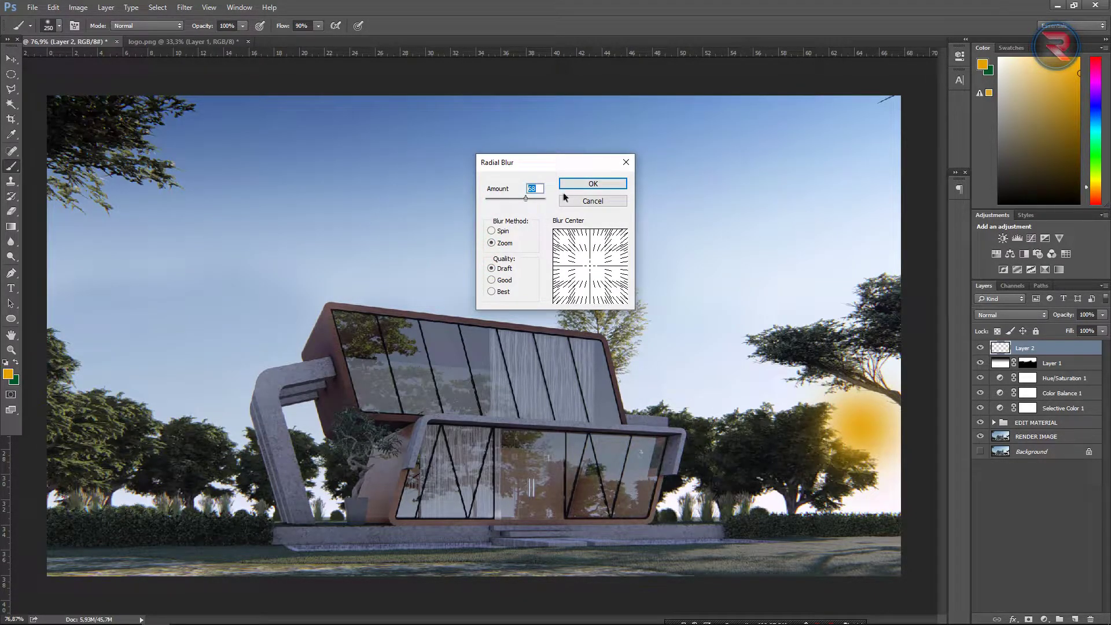
pyautogui.moveTo(524, 200); pyautogui.dragTo(543, 200)
pyautogui.click(587, 184)
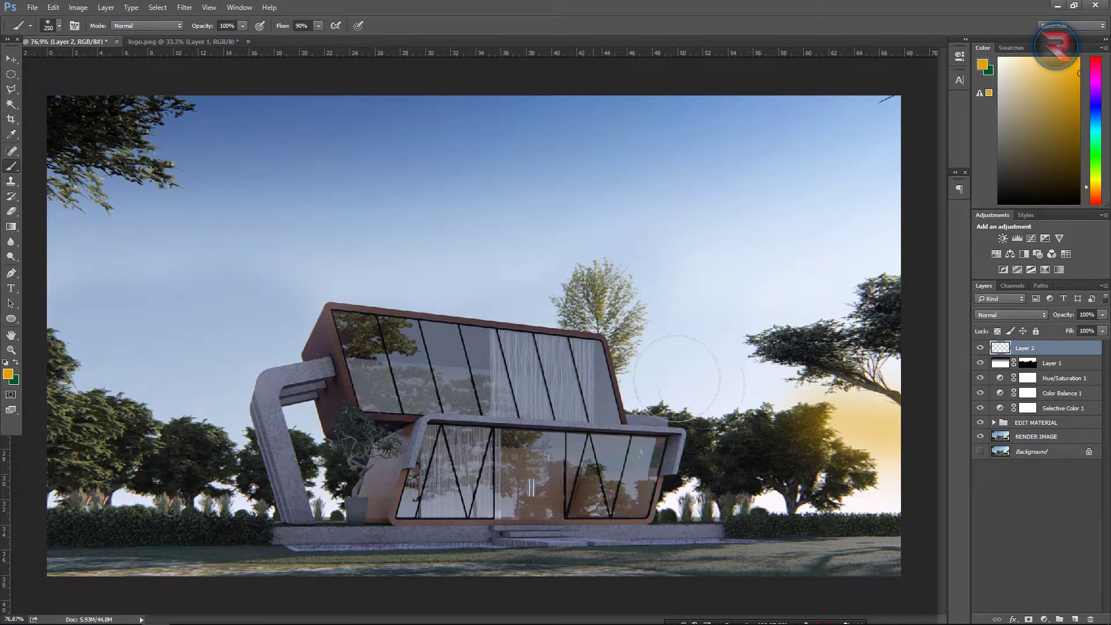
# Lower Layer 2's fill to 57%, undo an extra 500-size brush dab, and add a new layer.
pyautogui.moveTo(1069, 332); pyautogui.dragTo(1046, 334)
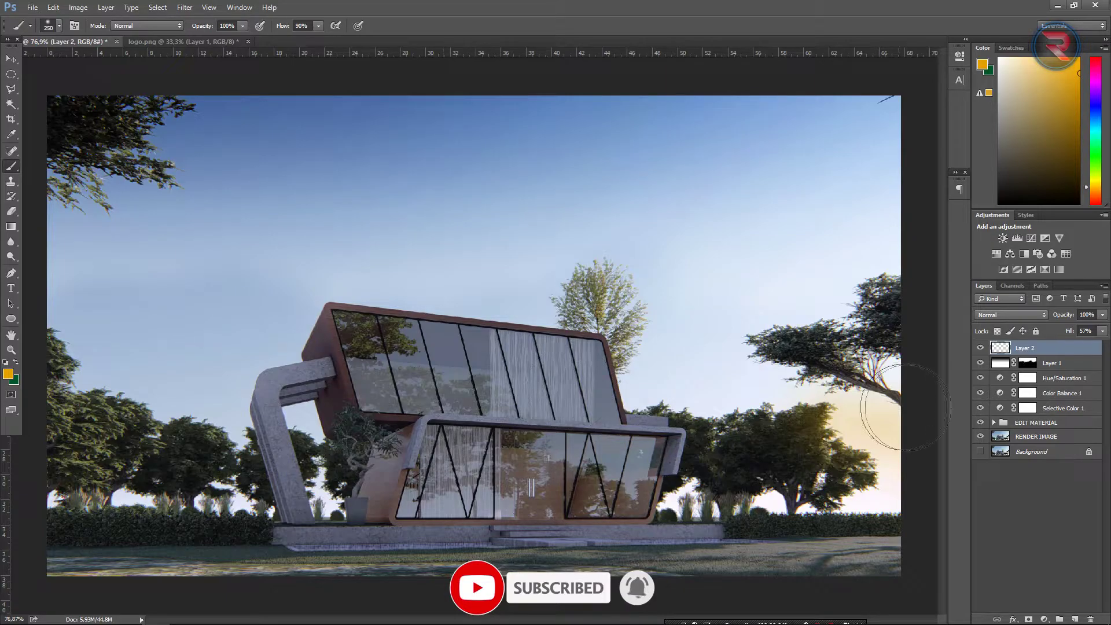
pyautogui.press(']')
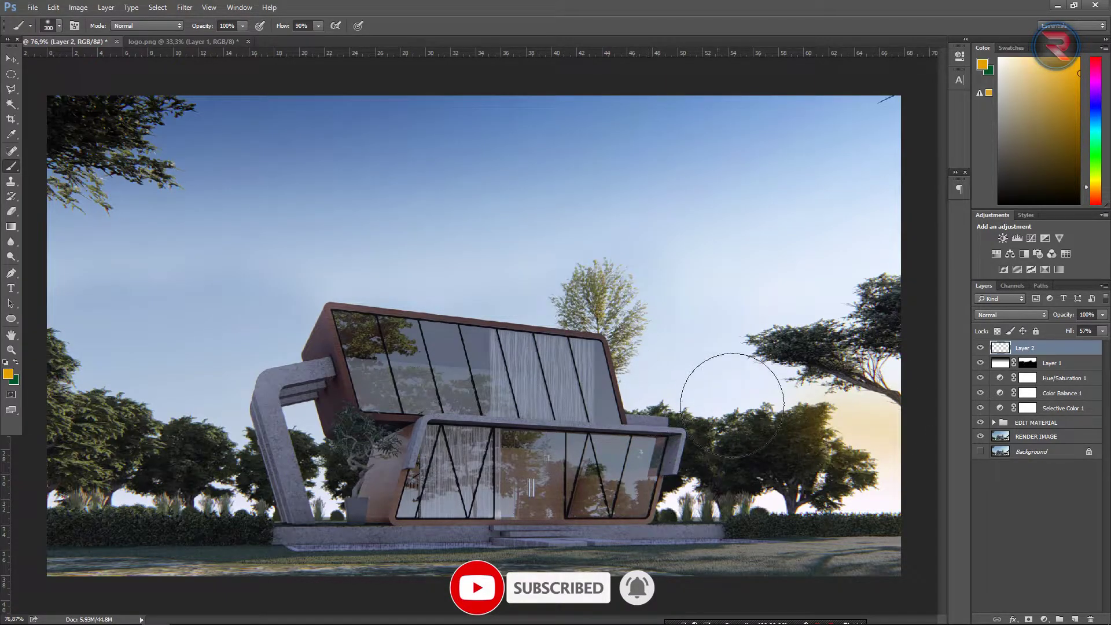
pyautogui.press(']')
pyautogui.press(']')
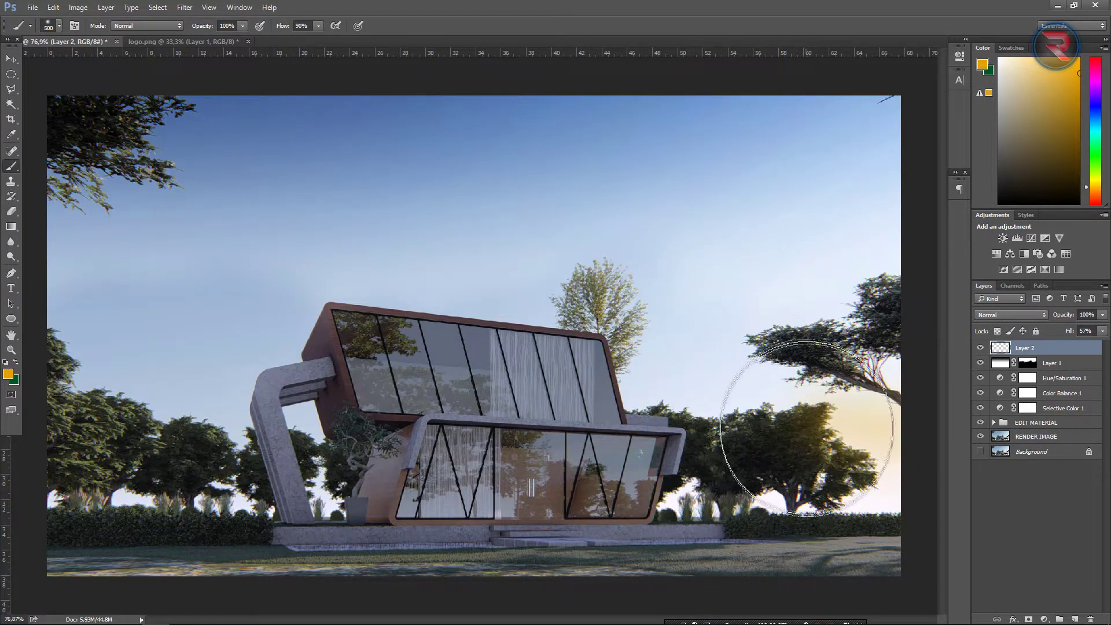
pyautogui.click(805, 426)
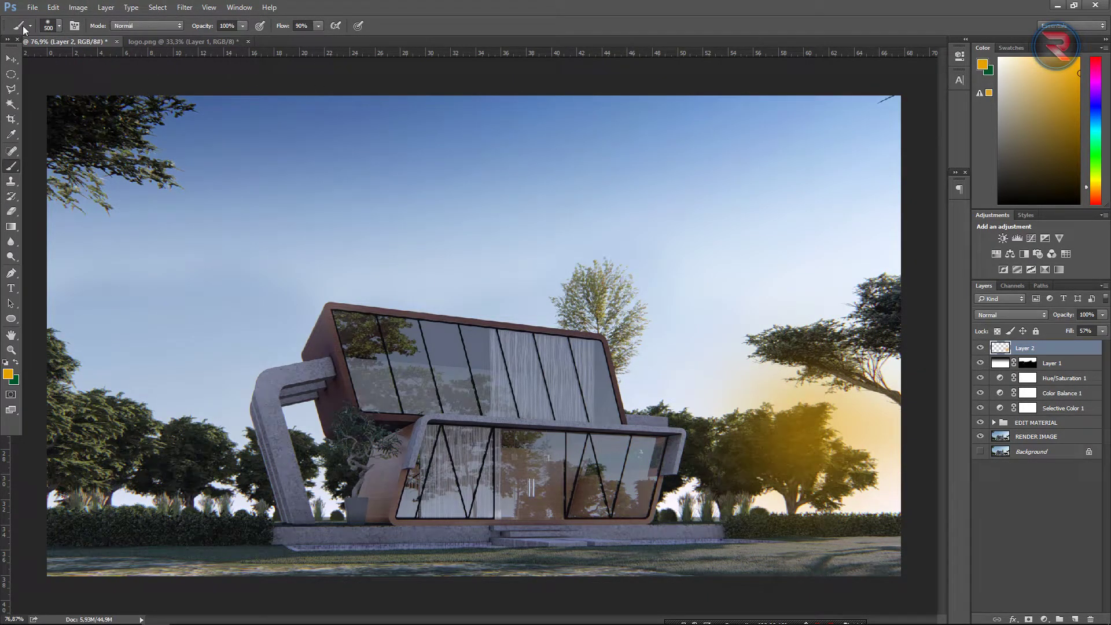
pyautogui.click(183, 8)
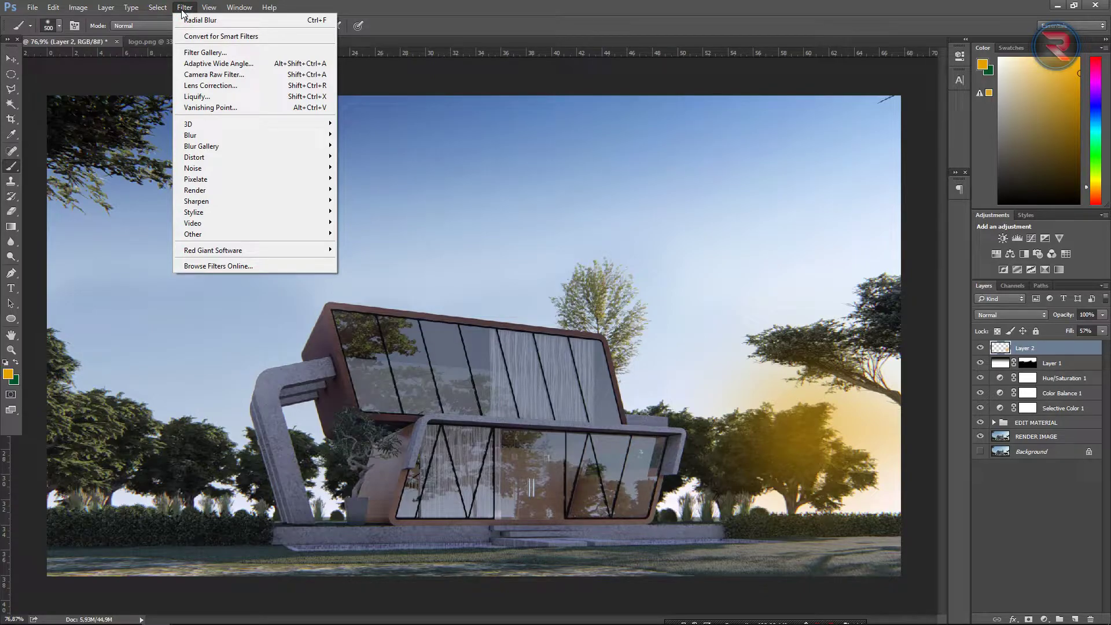
pyautogui.click(184, 8)
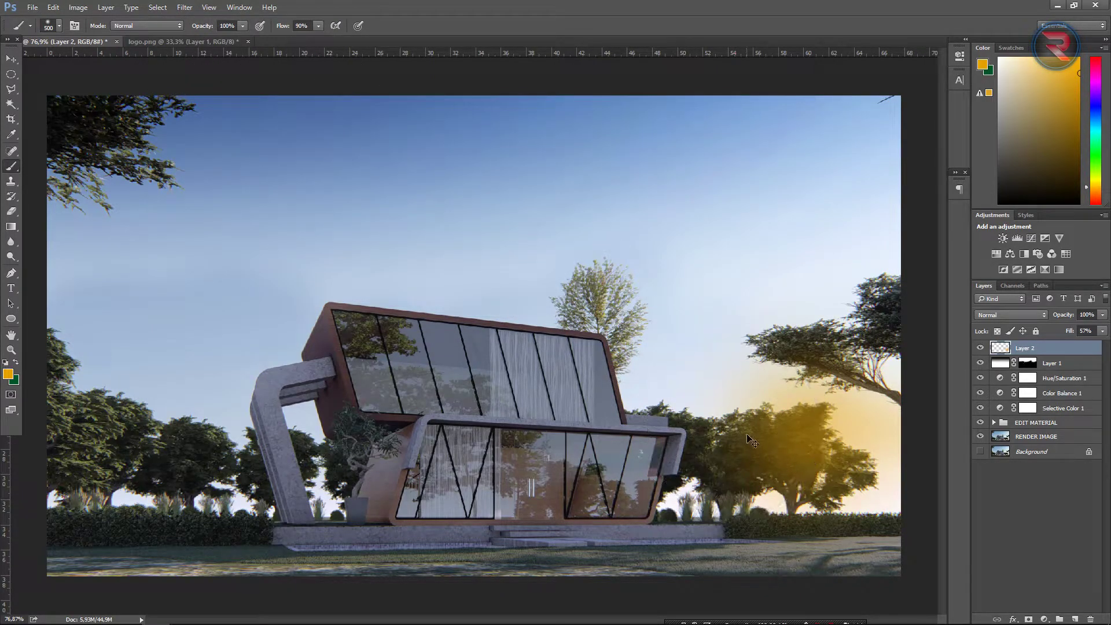
pyautogui.hotkey('ctrl', 'z')
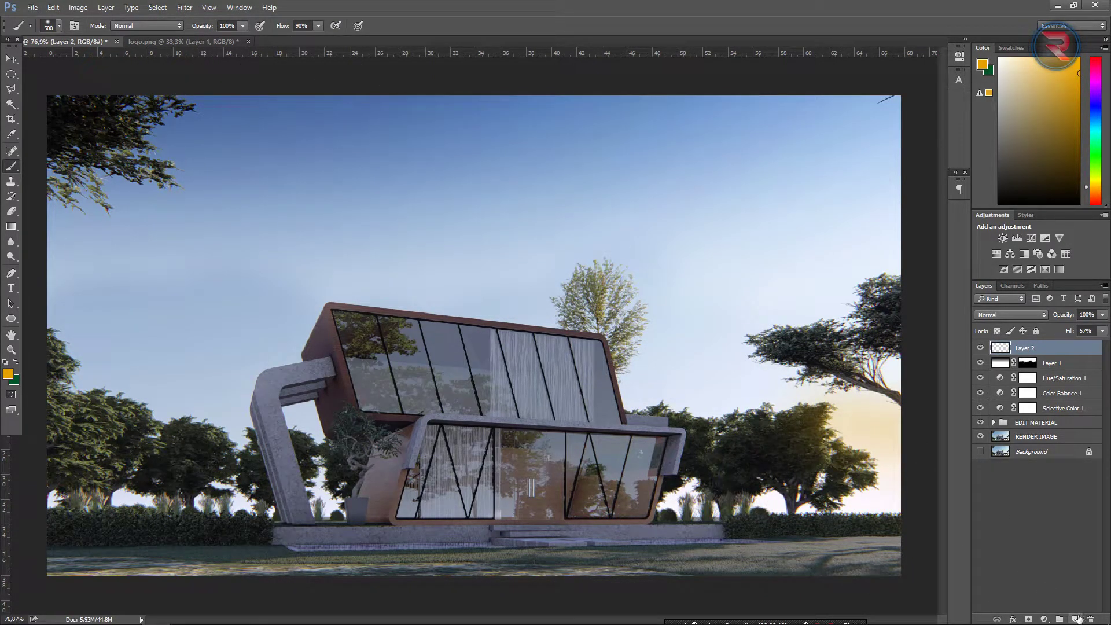
pyautogui.click(1075, 617)
# Paint a large orange glow on Layer 3 and soften it with a Gaussian Blur of about 120.
pyautogui.click(787, 429)
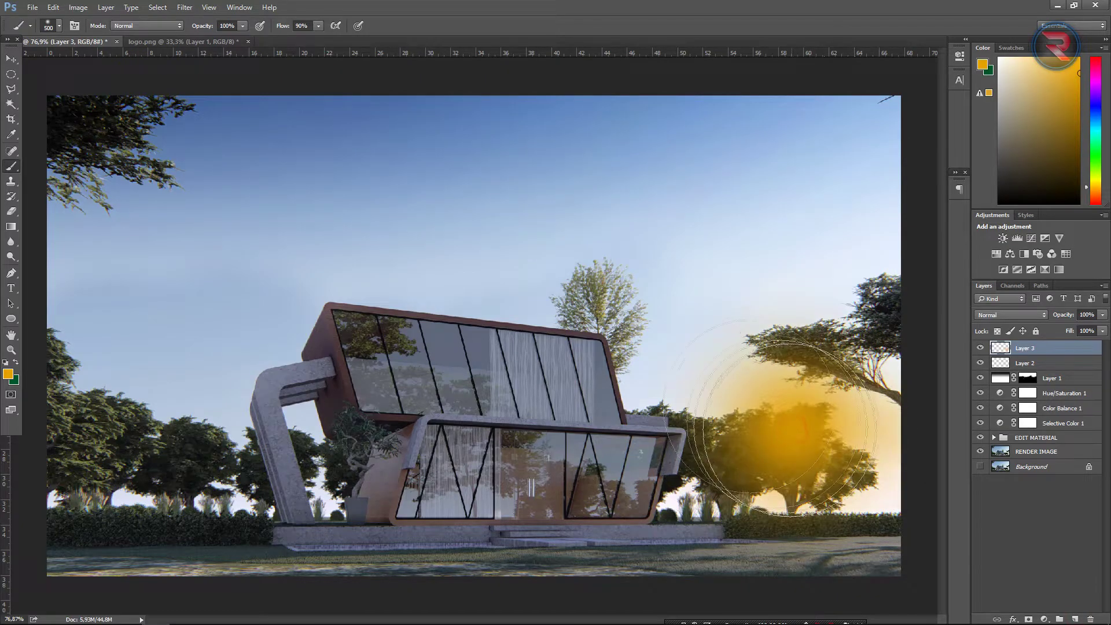
pyautogui.click(184, 8)
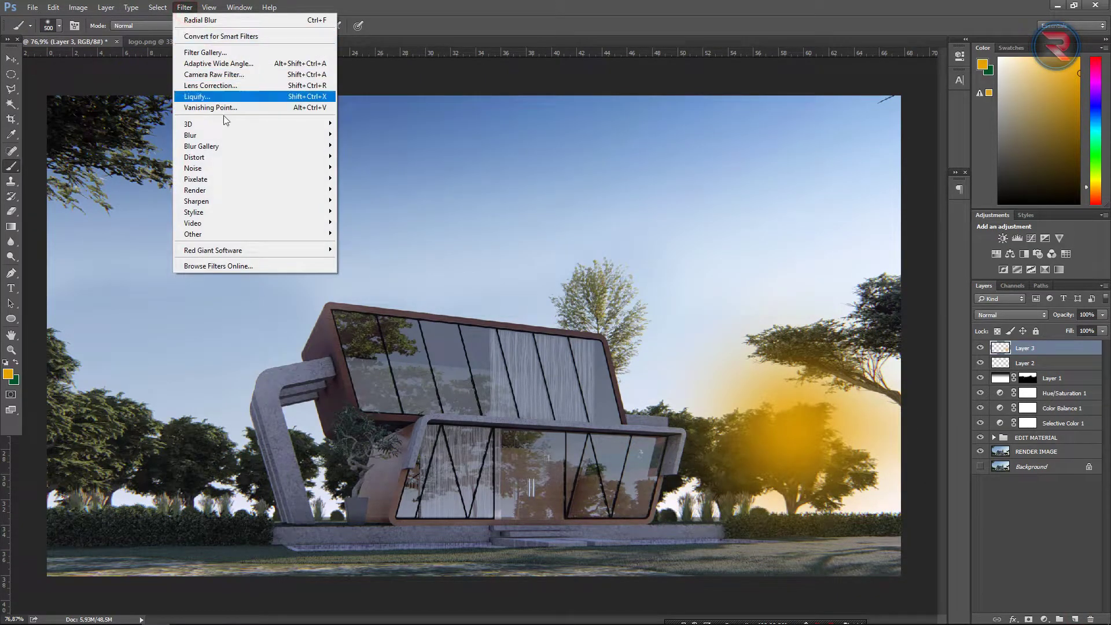
pyautogui.moveTo(190, 136)
pyautogui.click(363, 179)
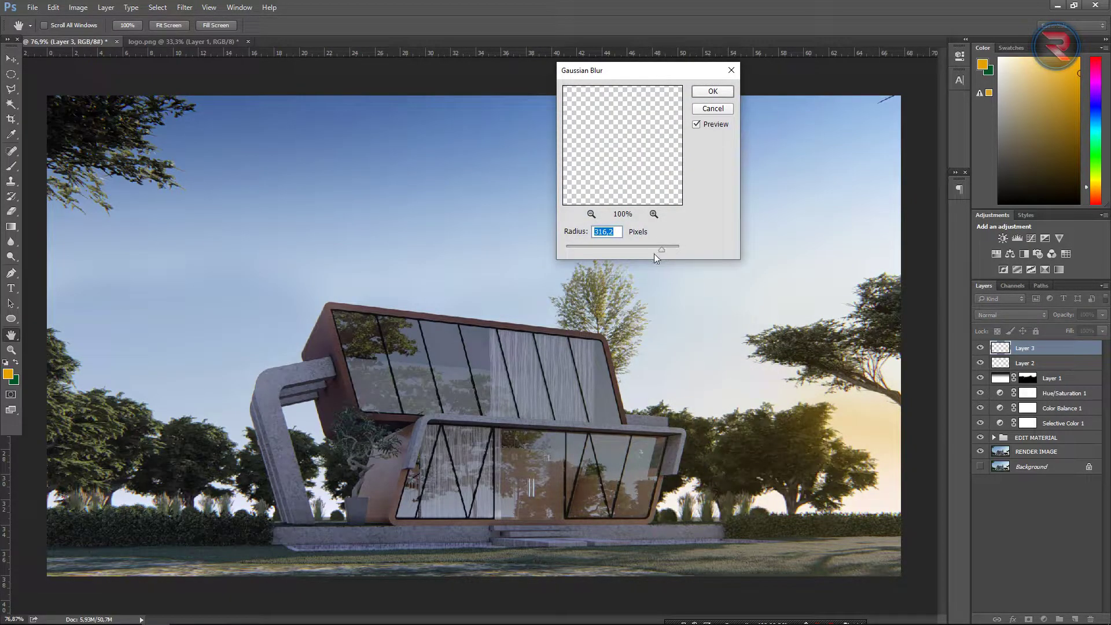
pyautogui.moveTo(661, 250)
pyautogui.mouseDown()
pyautogui.moveTo(642, 253)
pyautogui.moveTo(664, 251)
pyautogui.mouseUp()
pyautogui.click(716, 91)
pyautogui.press('b')
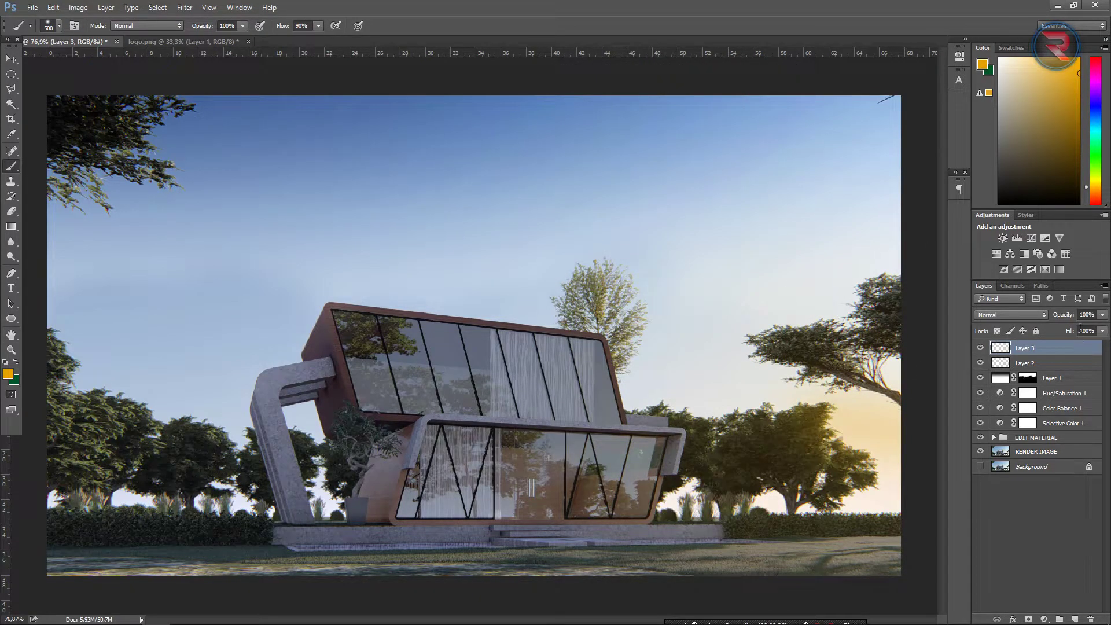
# Try Layer 3 in Soft Light with reduced fill and opacity, toggling layers to compare.
pyautogui.click(1010, 315)
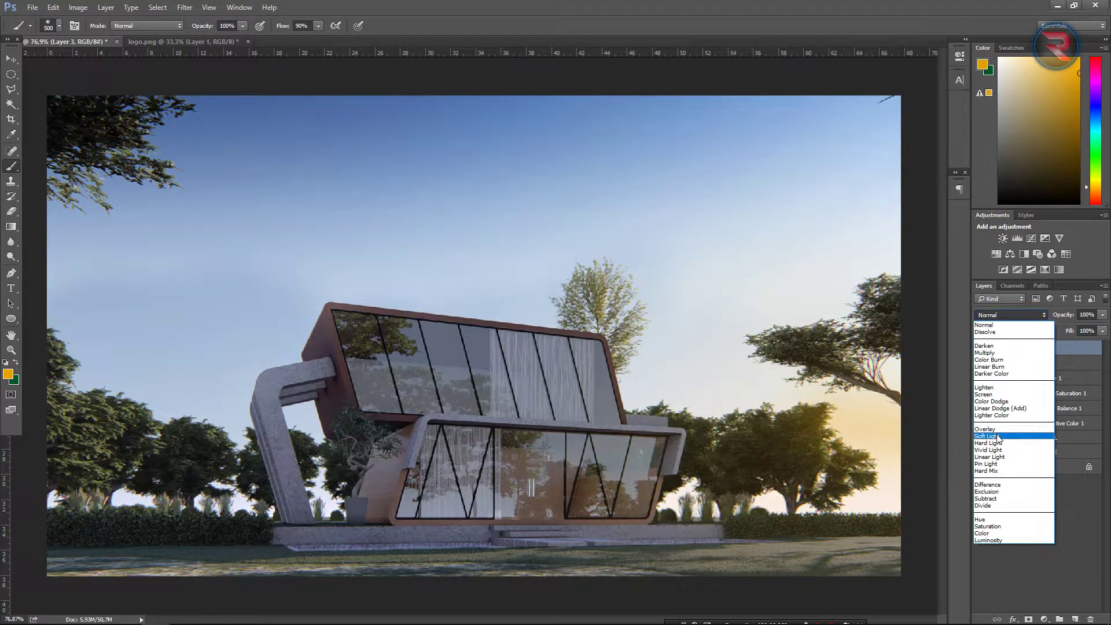
pyautogui.click(1000, 422)
pyautogui.moveTo(1063, 331)
pyautogui.mouseDown()
pyautogui.moveTo(1053, 331)
pyautogui.moveTo(1058, 314)
pyautogui.mouseUp()
pyautogui.click(980, 347)
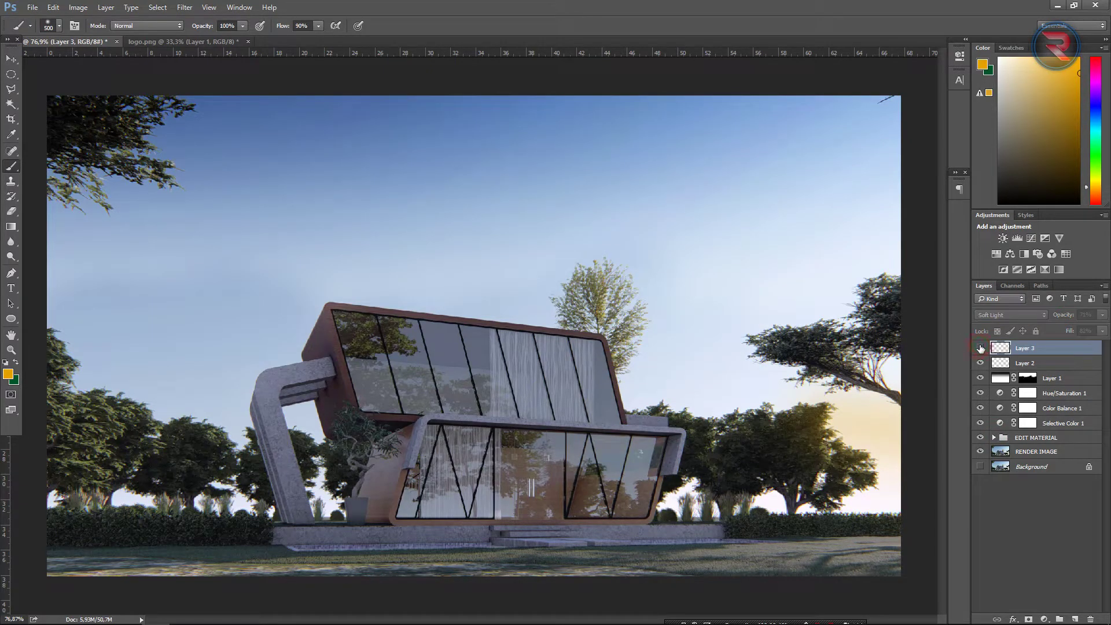
pyautogui.click(981, 349)
pyautogui.click(980, 363)
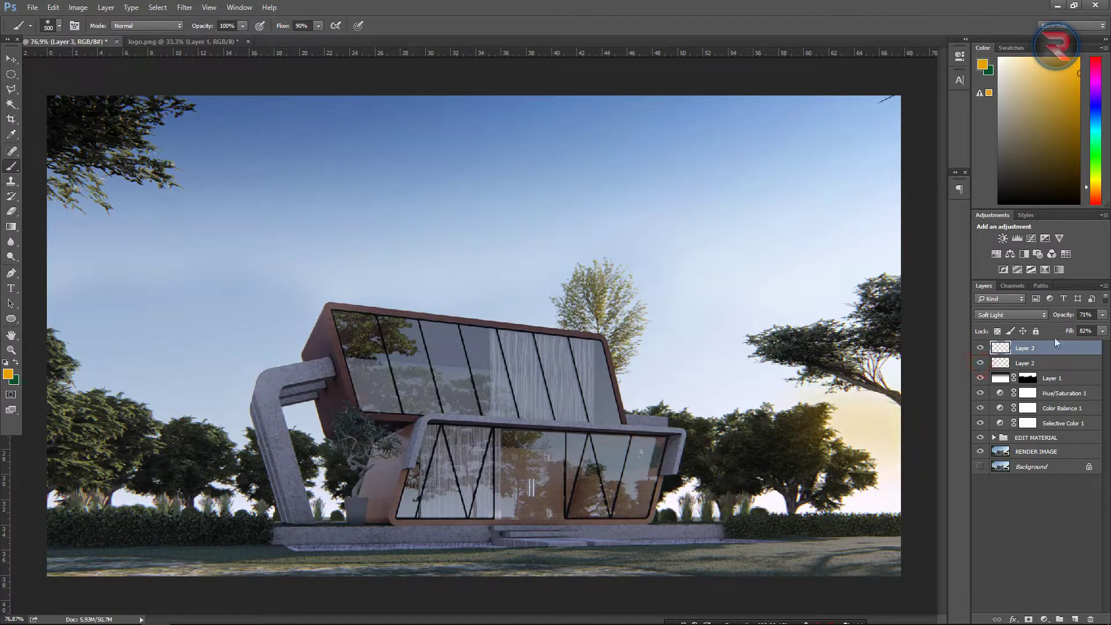
pyautogui.moveTo(1064, 315)
pyautogui.mouseDown()
pyautogui.moveTo(1038, 314)
pyautogui.moveTo(1044, 334)
pyautogui.mouseUp()
pyautogui.click(1020, 354)
pyautogui.moveTo(1068, 331)
pyautogui.mouseDown()
pyautogui.moveTo(1108, 333)
pyautogui.moveTo(1101, 315)
pyautogui.mouseUp()
# Fade Layer 2's glow, set Layer 3 to Normal at 67% opacity, and add Layer 4.
pyautogui.click(1038, 361)
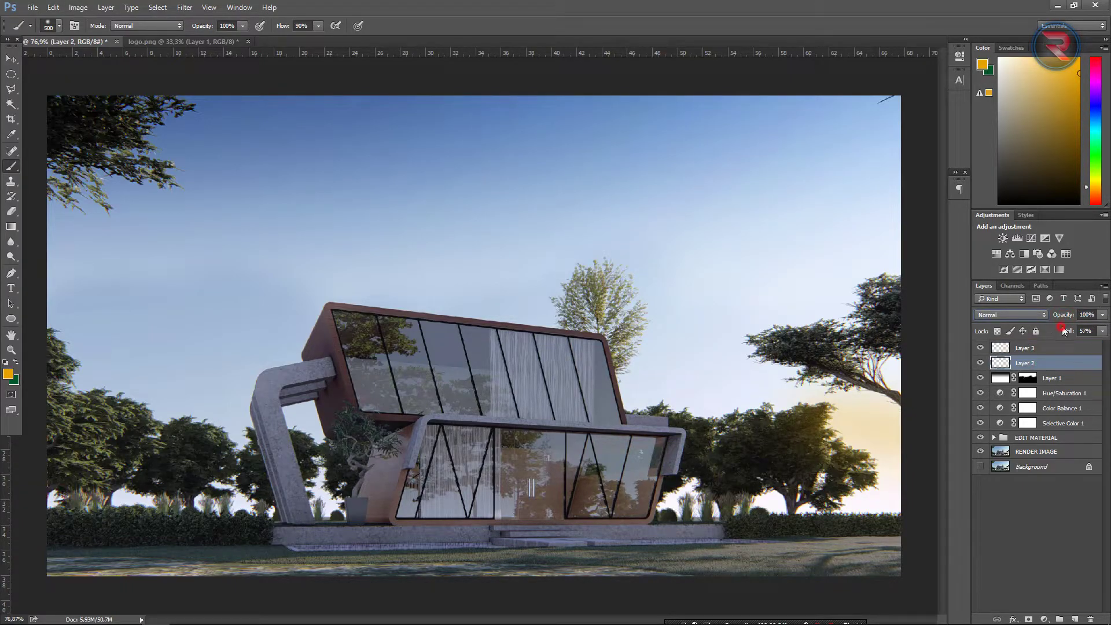
pyautogui.moveTo(1065, 319); pyautogui.dragTo(1038, 320)
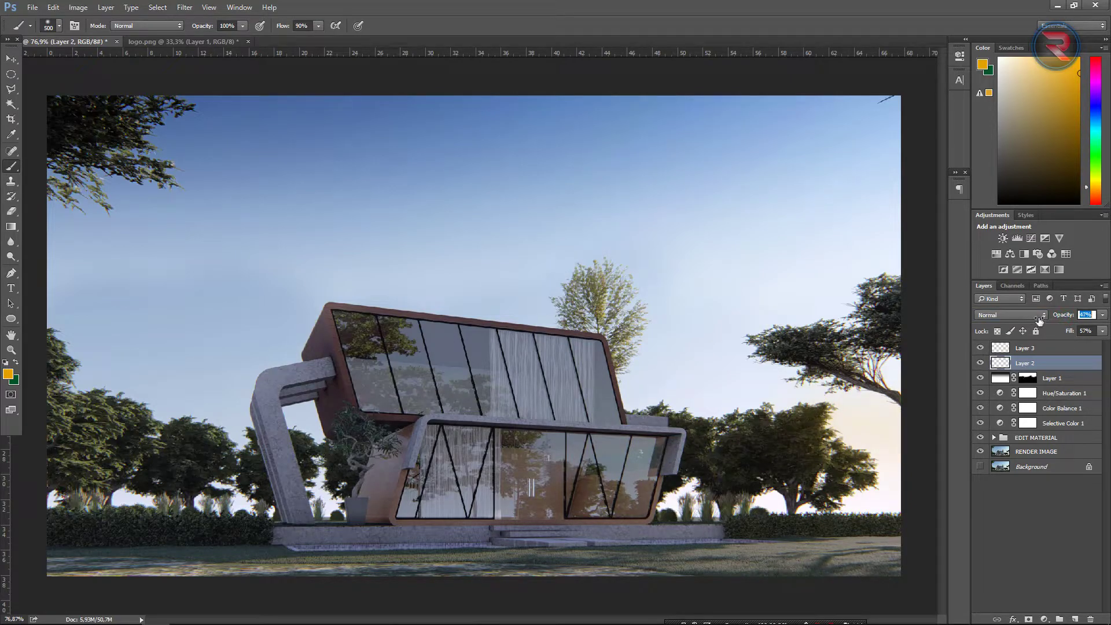
pyautogui.click(1013, 350)
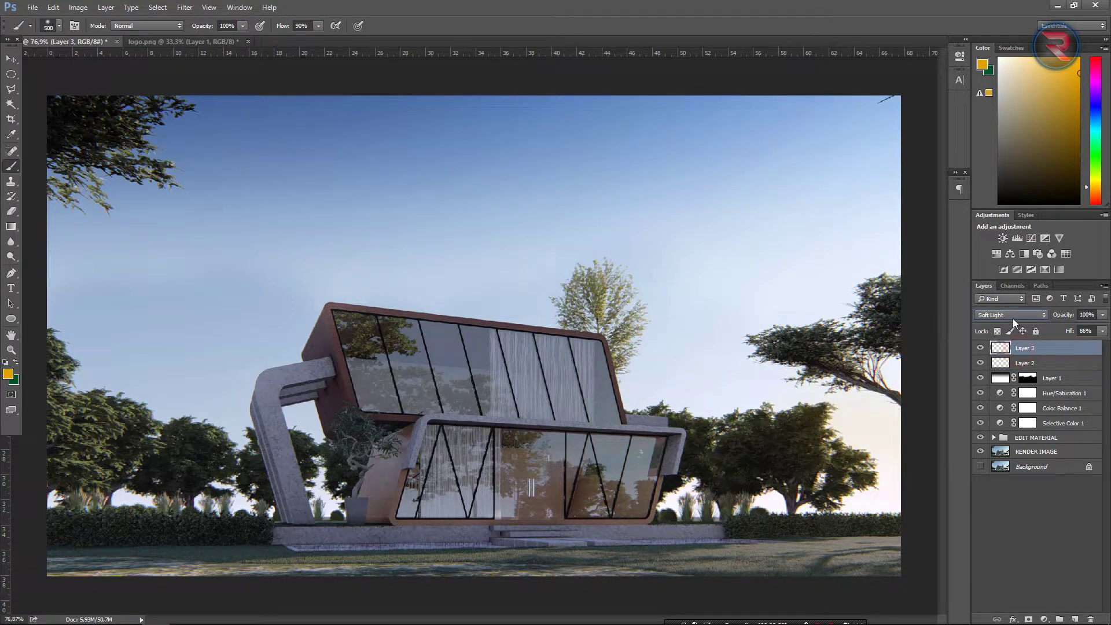
pyautogui.click(1013, 315)
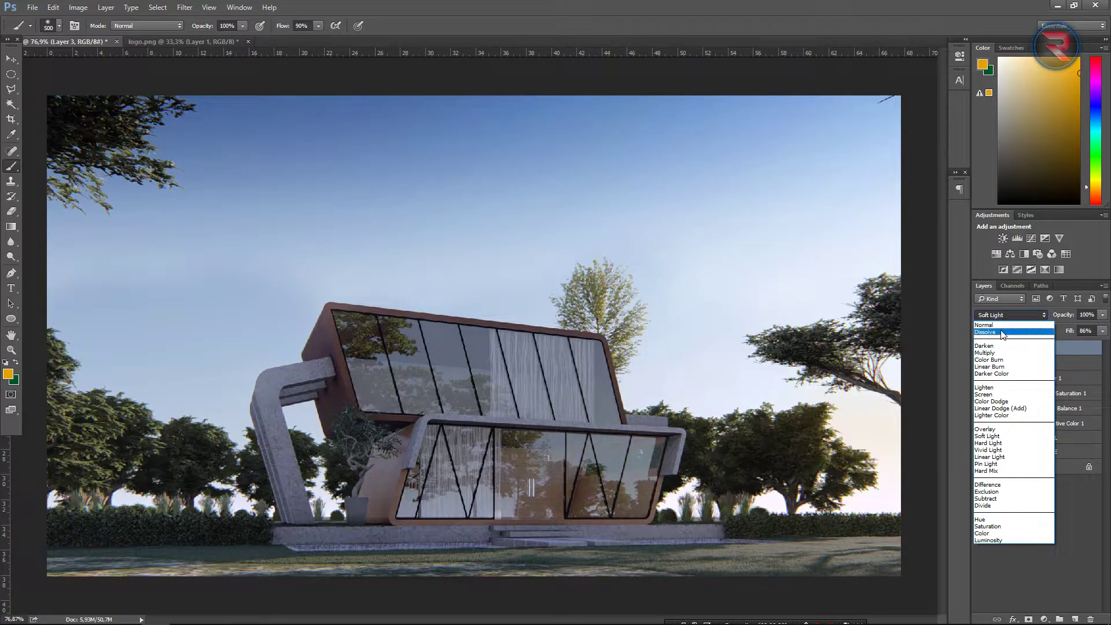
pyautogui.click(1003, 325)
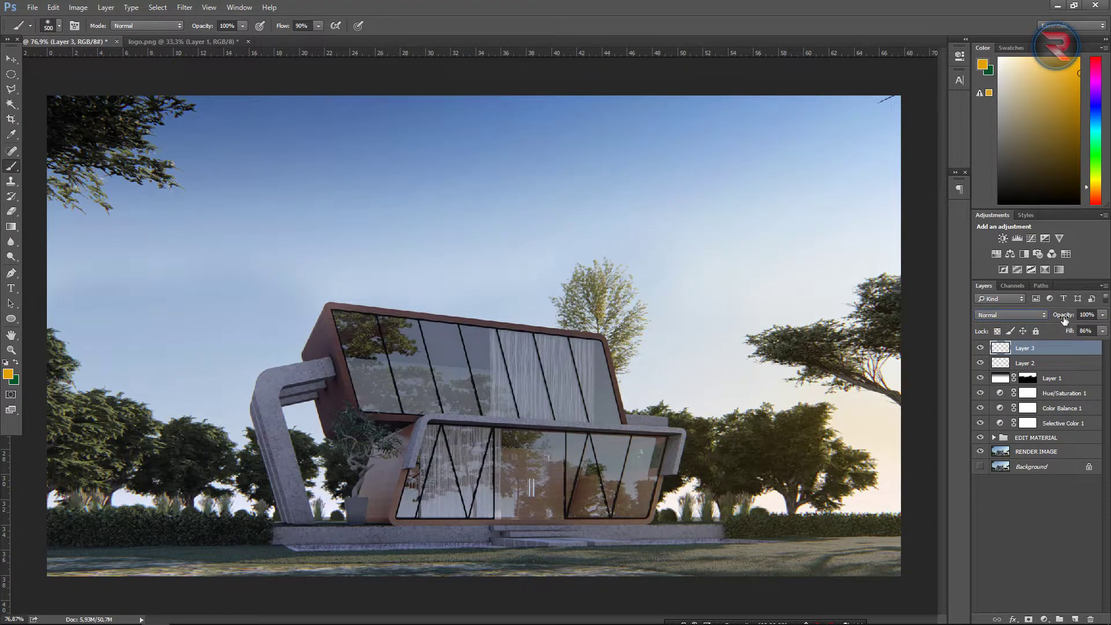
pyautogui.moveTo(1061, 317); pyautogui.dragTo(1044, 320)
pyautogui.click(980, 347)
pyautogui.click(1075, 618)
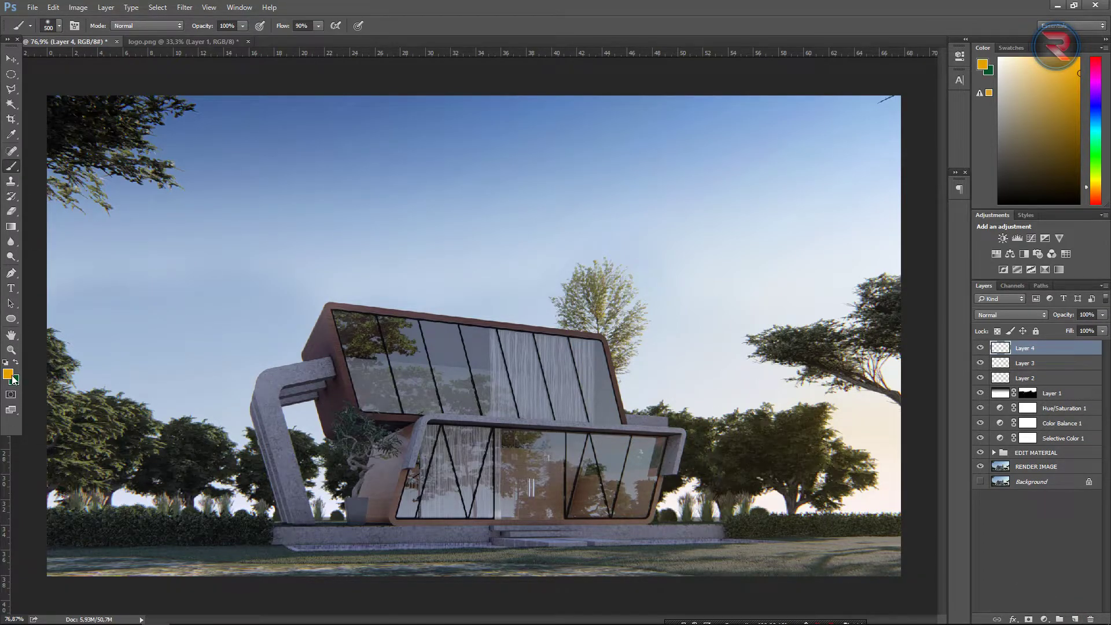
# Set the foreground to black (000000) and paint along the top, right and lower image edges.
pyautogui.click(8, 374)
pyautogui.write('000000')
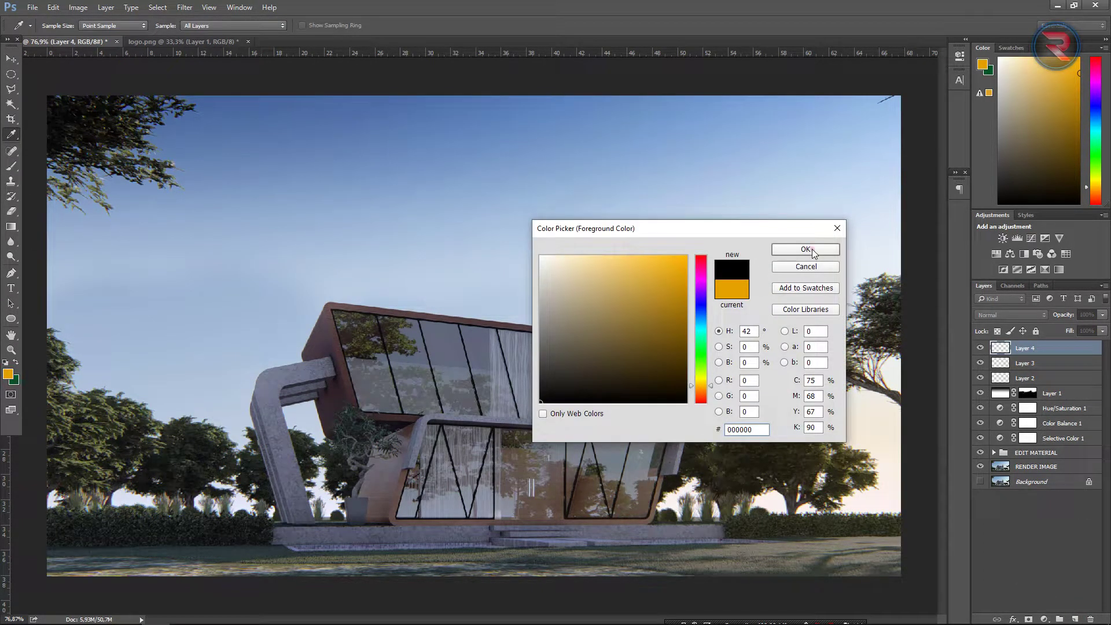
pyautogui.click(805, 249)
pyautogui.press('b')
pyautogui.click(79, 221)
pyautogui.moveTo(79, 221)
pyautogui.mouseDown()
pyautogui.moveTo(247, 75)
pyautogui.moveTo(99, 148)
pyautogui.moveTo(87, 235)
pyautogui.moveTo(362, 81)
pyautogui.moveTo(632, 98)
pyautogui.moveTo(843, 174)
pyautogui.moveTo(831, 75)
pyautogui.moveTo(914, 398)
pyautogui.moveTo(879, 521)
pyautogui.moveTo(868, 405)
pyautogui.moveTo(821, 521)
pyautogui.moveTo(596, 622)
pyautogui.moveTo(261, 538)
pyautogui.moveTo(185, 457)
pyautogui.moveTo(40, 249)
pyautogui.moveTo(72, 490)
pyautogui.moveTo(136, 185)
pyautogui.moveTo(751, 110)
pyautogui.mouseUp()
pyautogui.moveTo(916, 223)
pyautogui.mouseDown()
pyautogui.moveTo(843, 260)
pyautogui.moveTo(942, 472)
pyautogui.moveTo(818, 136)
pyautogui.mouseUp()
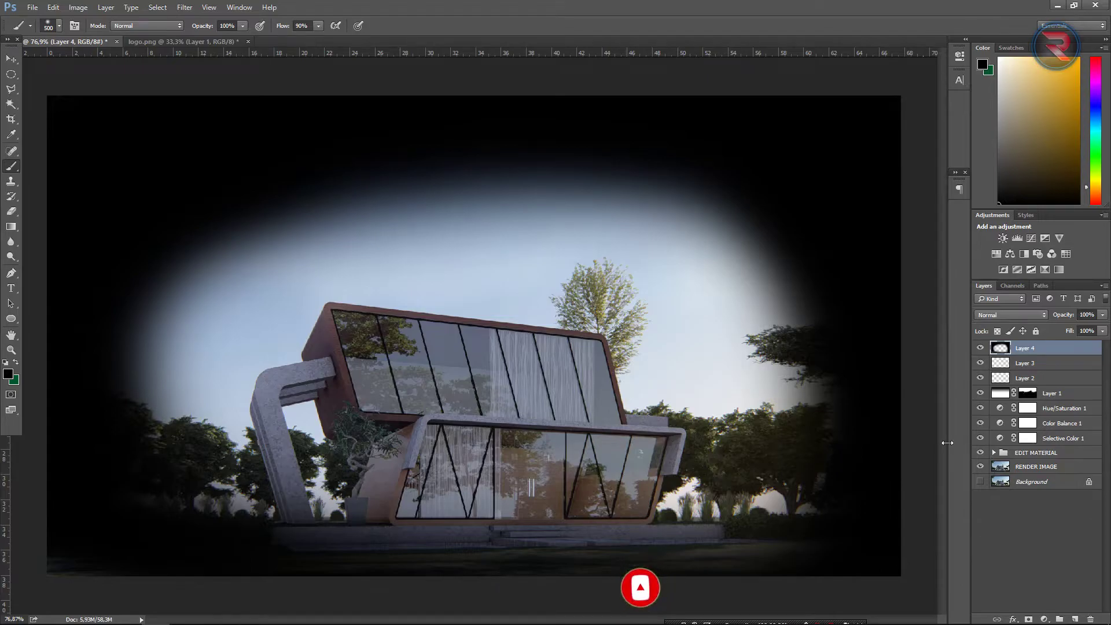
pyautogui.moveTo(855, 486)
pyautogui.mouseDown()
pyautogui.moveTo(812, 529)
pyautogui.moveTo(595, 557)
pyautogui.moveTo(293, 558)
pyautogui.moveTo(94, 496)
pyautogui.moveTo(58, 439)
pyautogui.mouseUp()
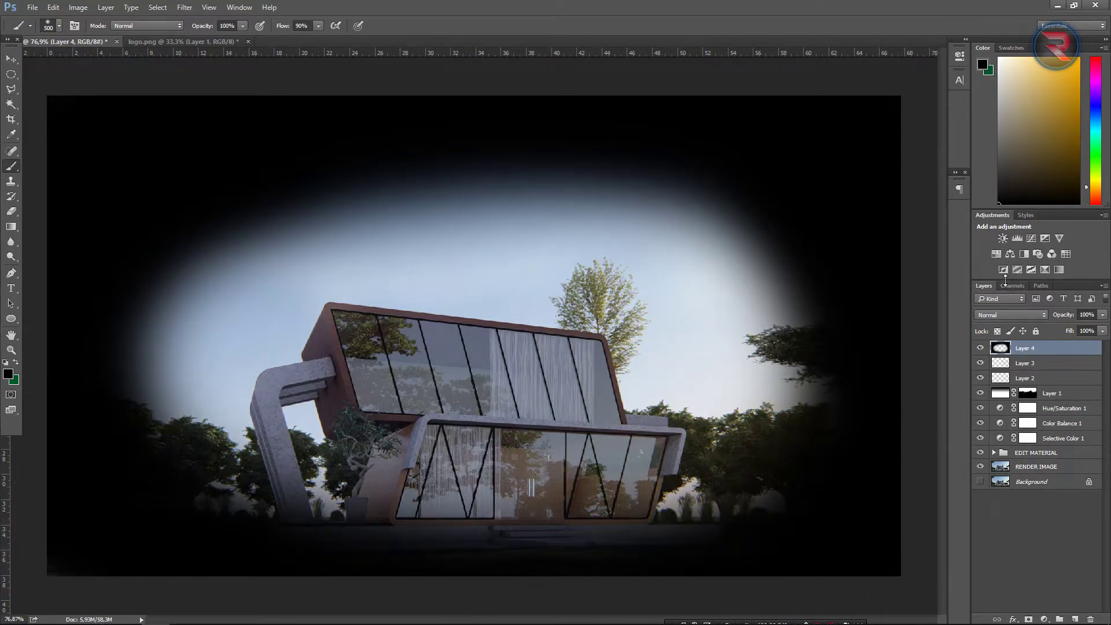
# Blend Layer 4 in Soft Light with fill adjusted to 82%.
pyautogui.click(1045, 313)
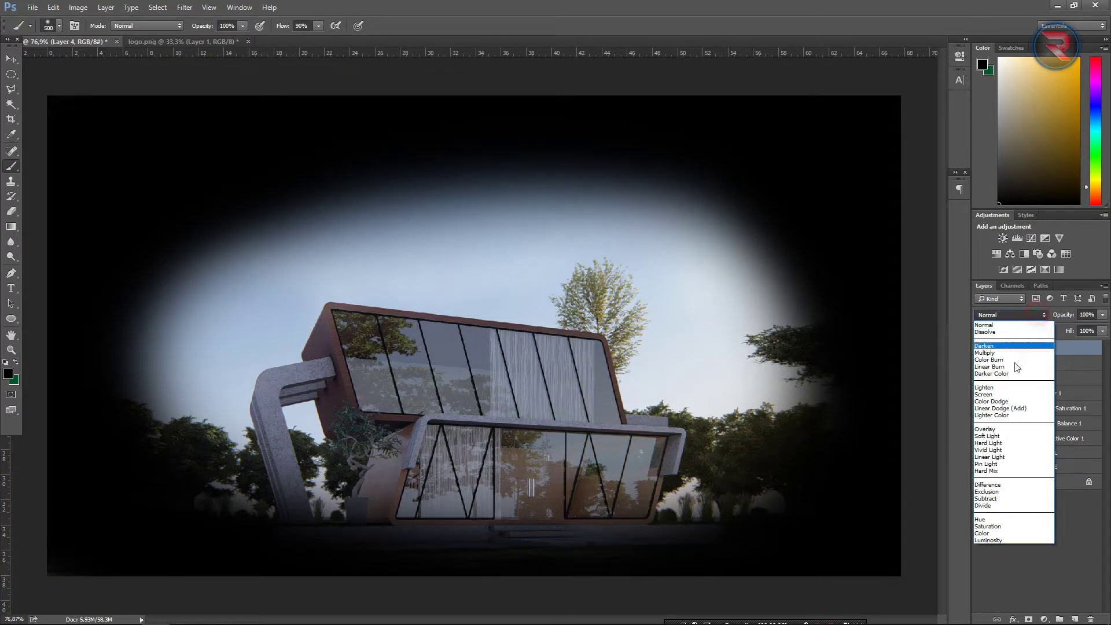
pyautogui.click(1018, 441)
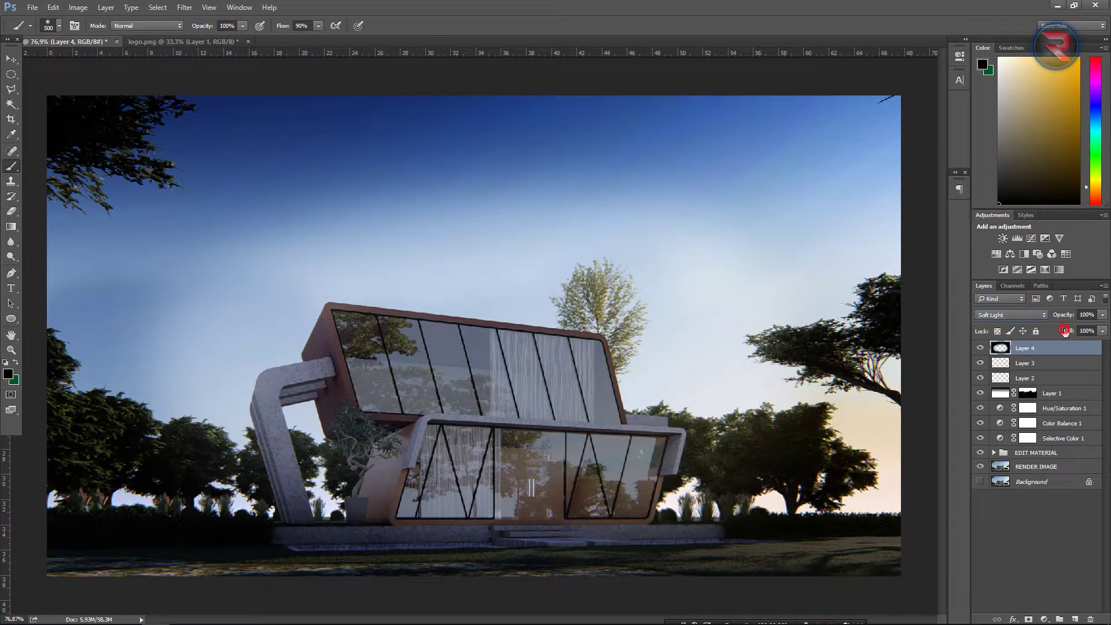
pyautogui.moveTo(1053, 332); pyautogui.dragTo(1058, 318)
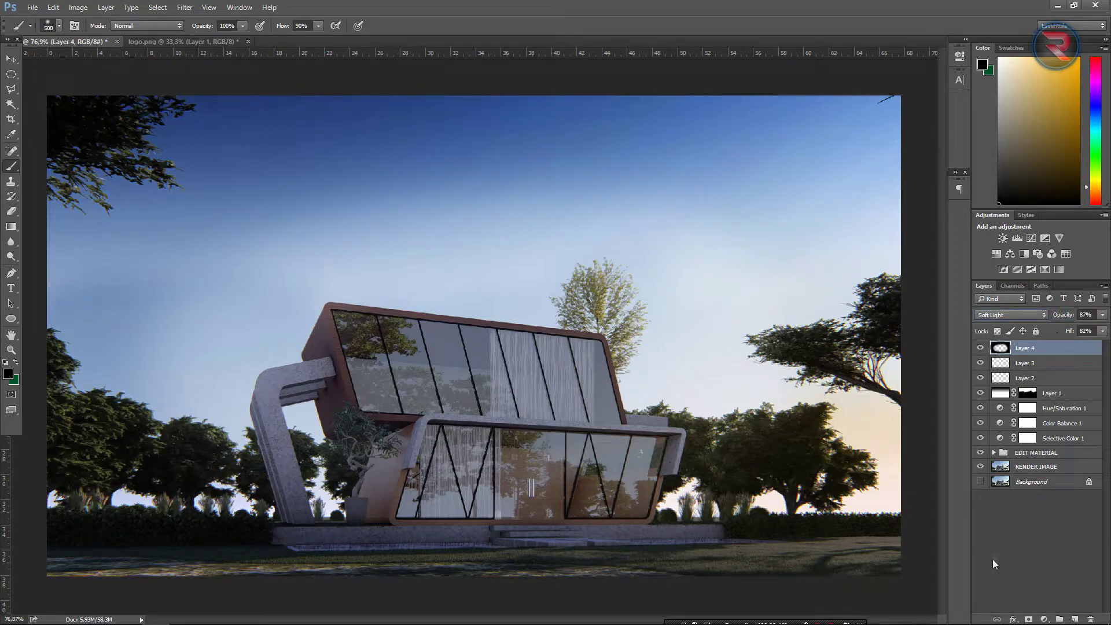
# Add a mask to Layer 4 and paint the vignette off the lower house and glass facade.
pyautogui.click(1029, 619)
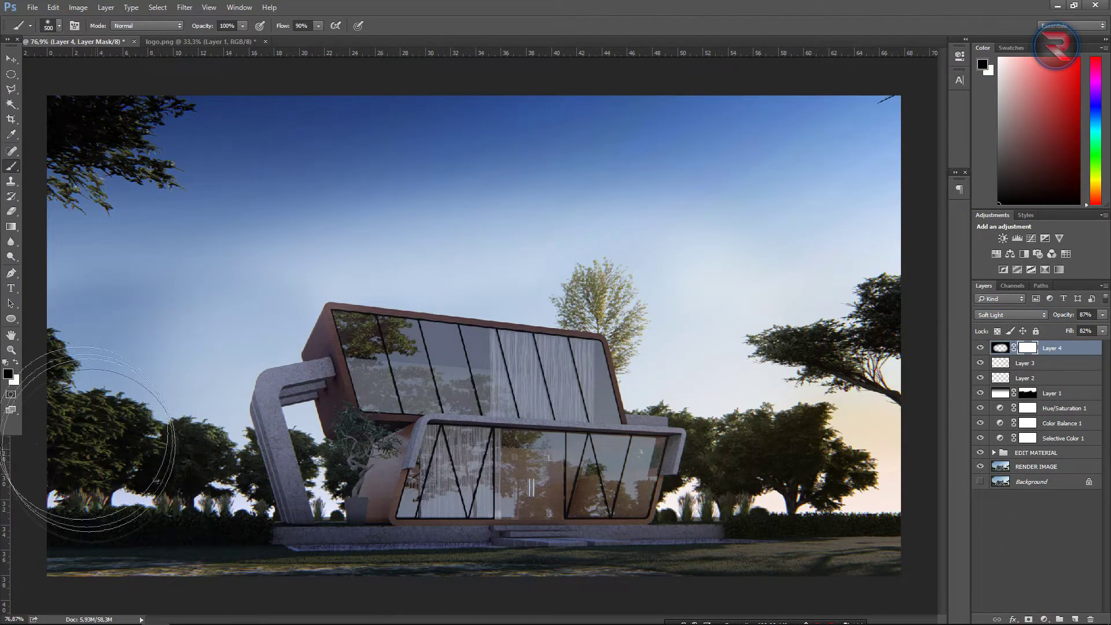
pyautogui.press('[')
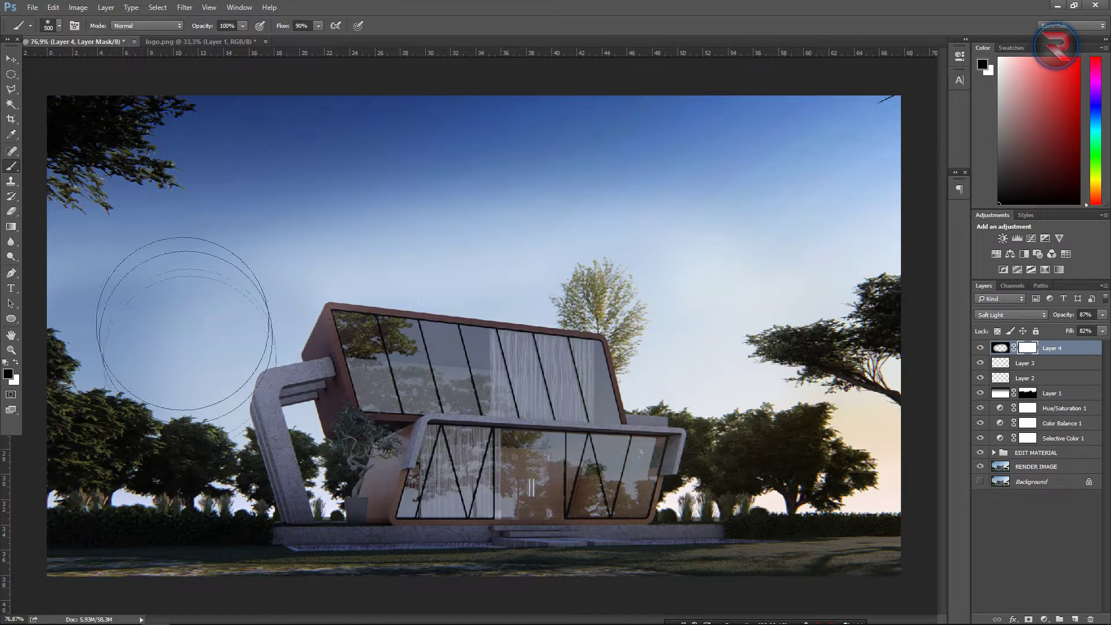
pyautogui.press('[')
pyautogui.press('[')
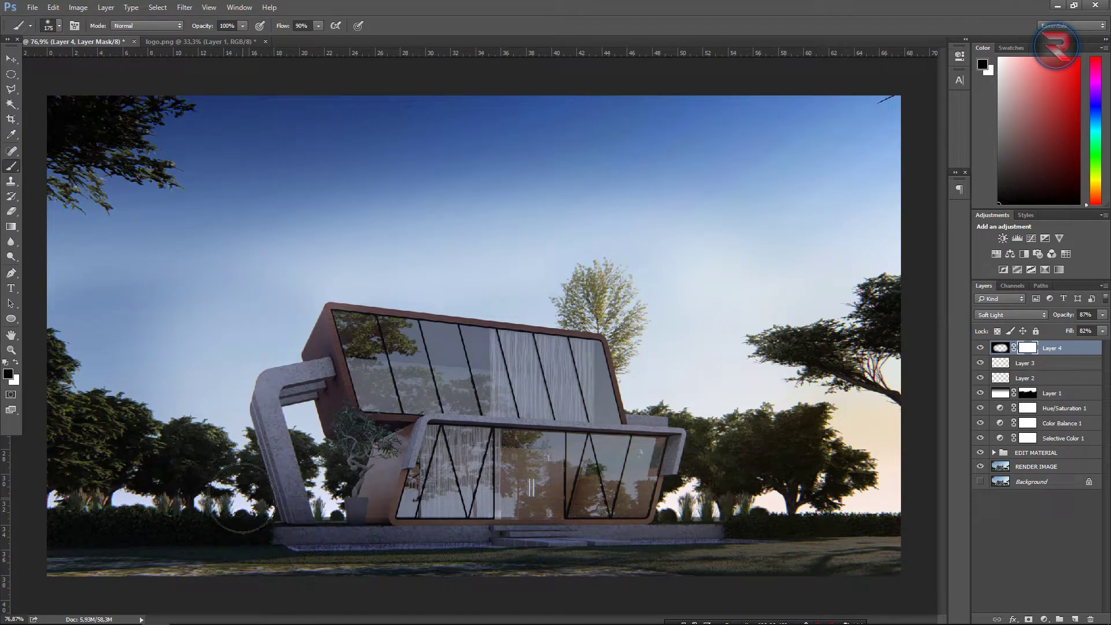
pyautogui.press(']')
pyautogui.moveTo(249, 417)
pyautogui.mouseDown()
pyautogui.moveTo(387, 525)
pyautogui.moveTo(458, 526)
pyautogui.mouseUp()
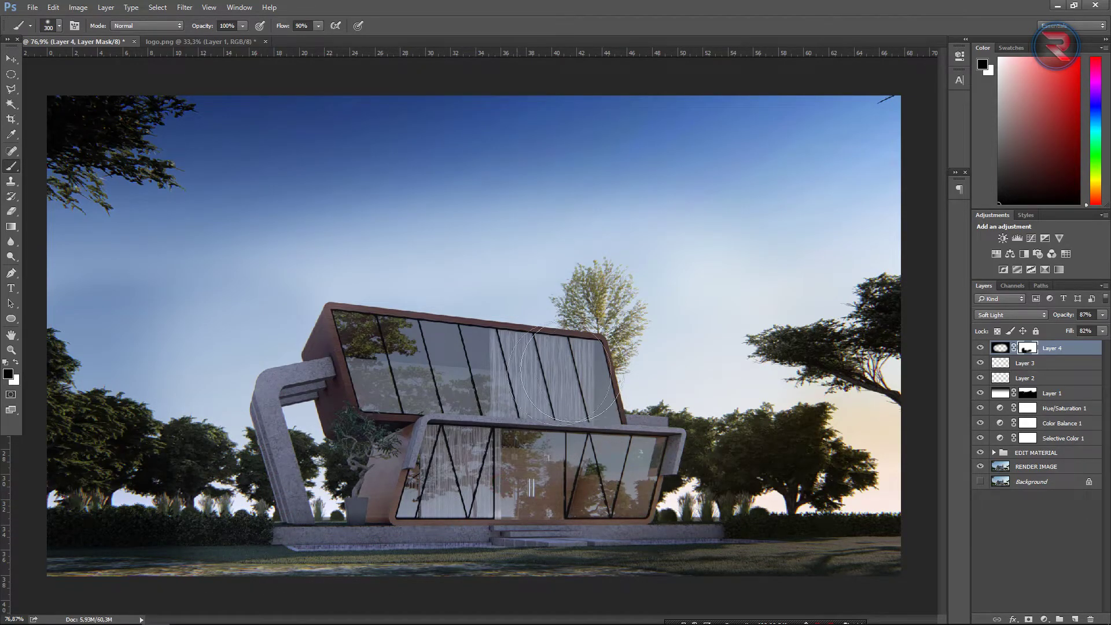
pyautogui.moveTo(582, 498)
pyautogui.mouseDown()
pyautogui.moveTo(634, 479)
pyautogui.moveTo(520, 501)
pyautogui.moveTo(402, 304)
pyautogui.mouseUp()
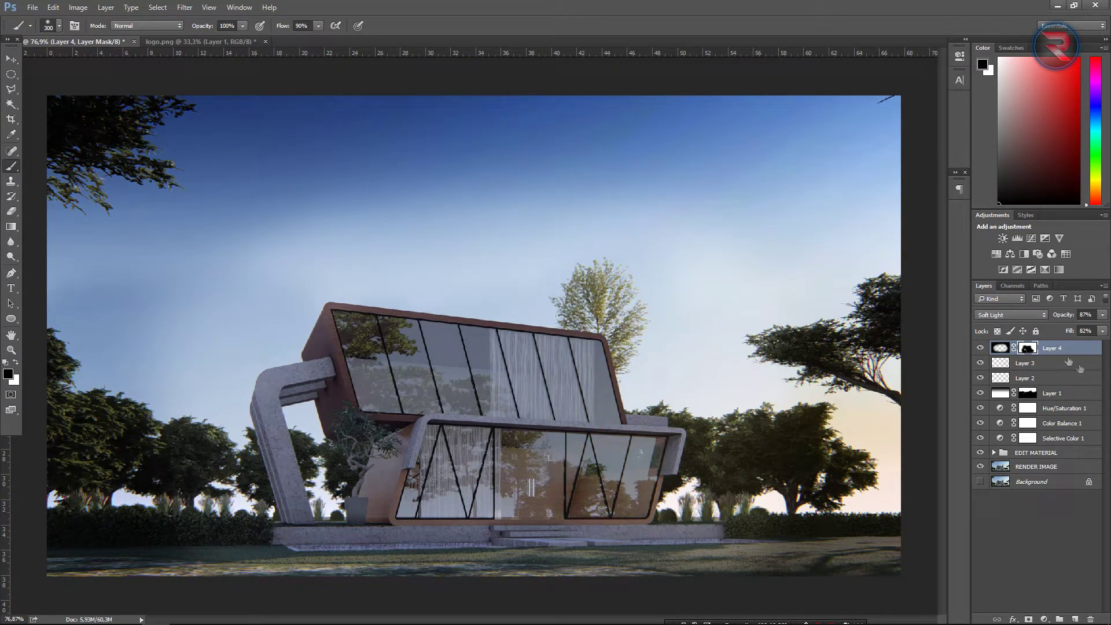
# Lower Layer 4's fill to 64%, compare the vignette, and hide Layer 2.
pyautogui.click(998, 347)
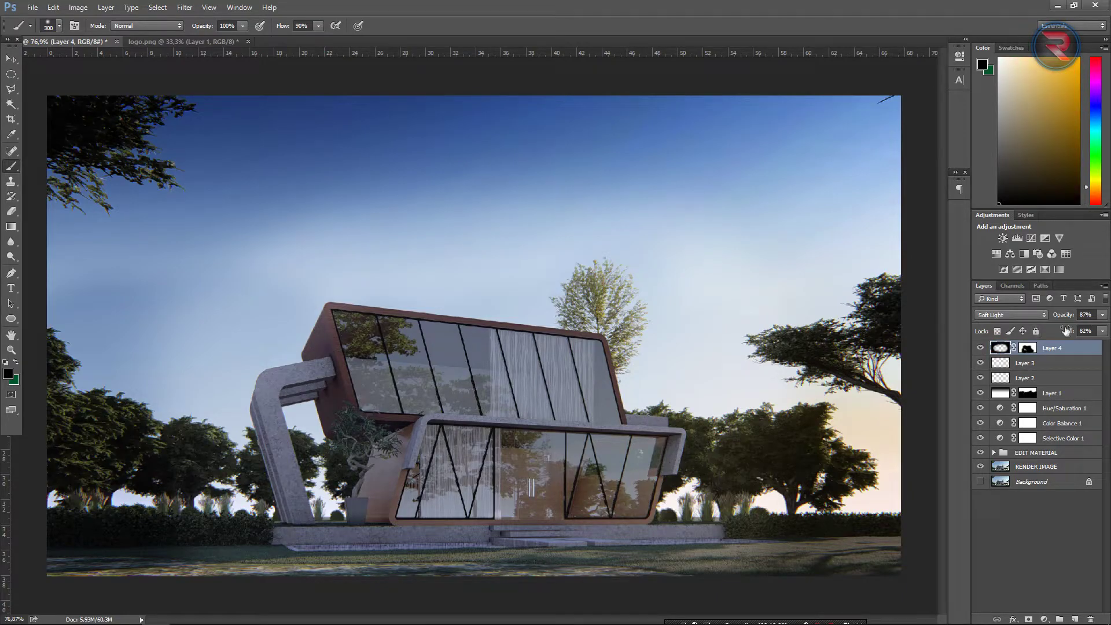
pyautogui.moveTo(1063, 329); pyautogui.dragTo(1053, 330)
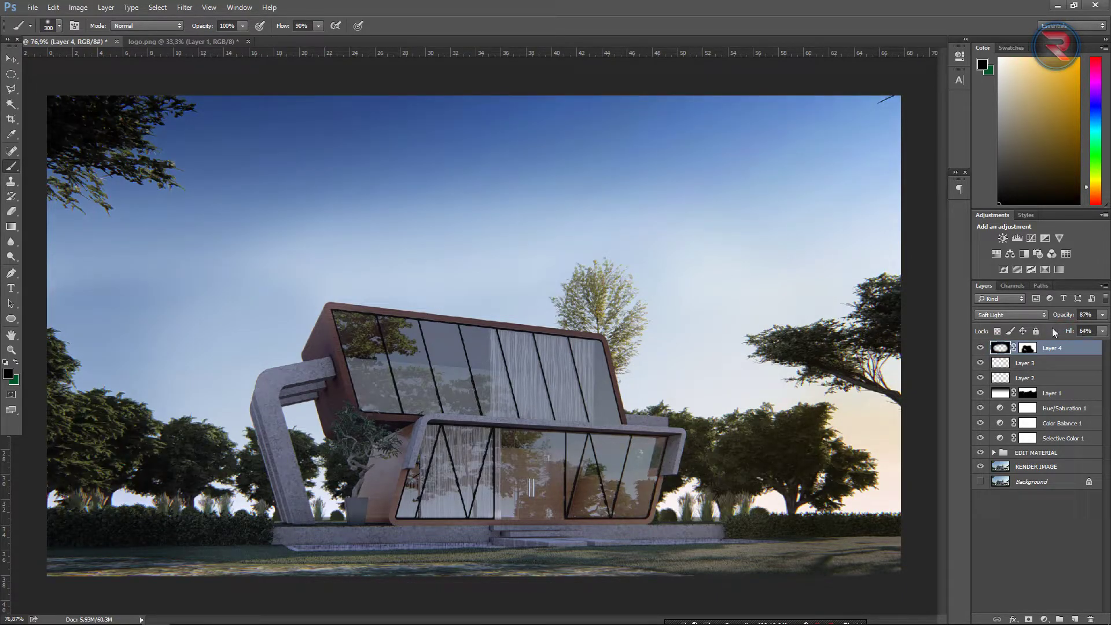
pyautogui.click(980, 347)
pyautogui.click(1027, 383)
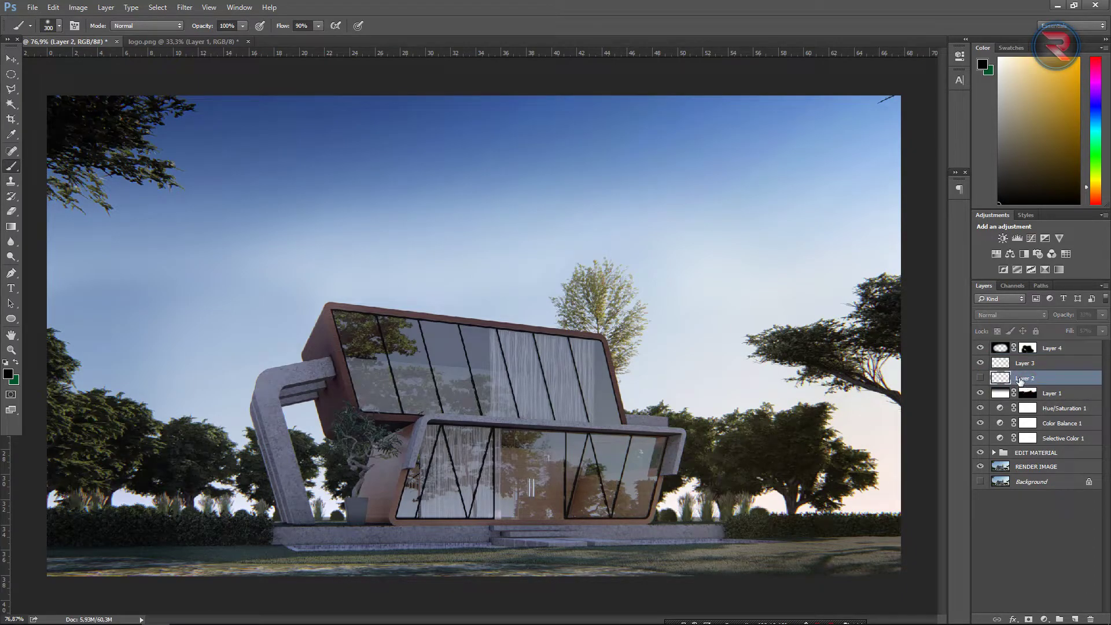
# Delete Layer 2 and select Layer 4 at the top of the stack.
pyautogui.press('Delete')
pyautogui.click(1028, 364)
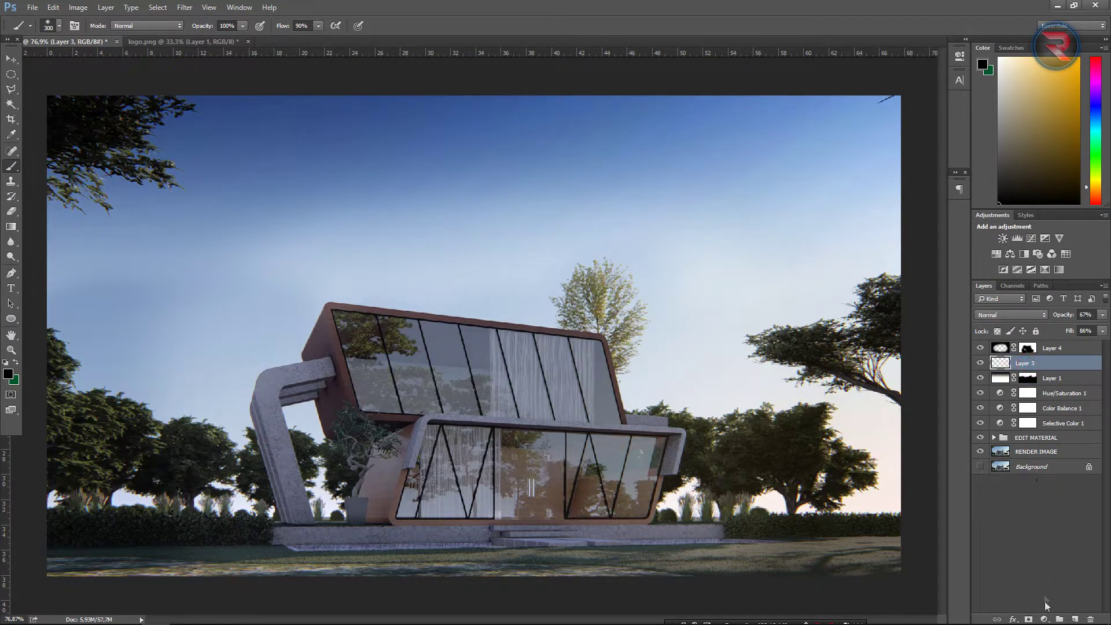
pyautogui.click(1061, 350)
# Add a Curves 1 adjustment with an S-curve and set its opacity to 73%.
pyautogui.click(1043, 618)
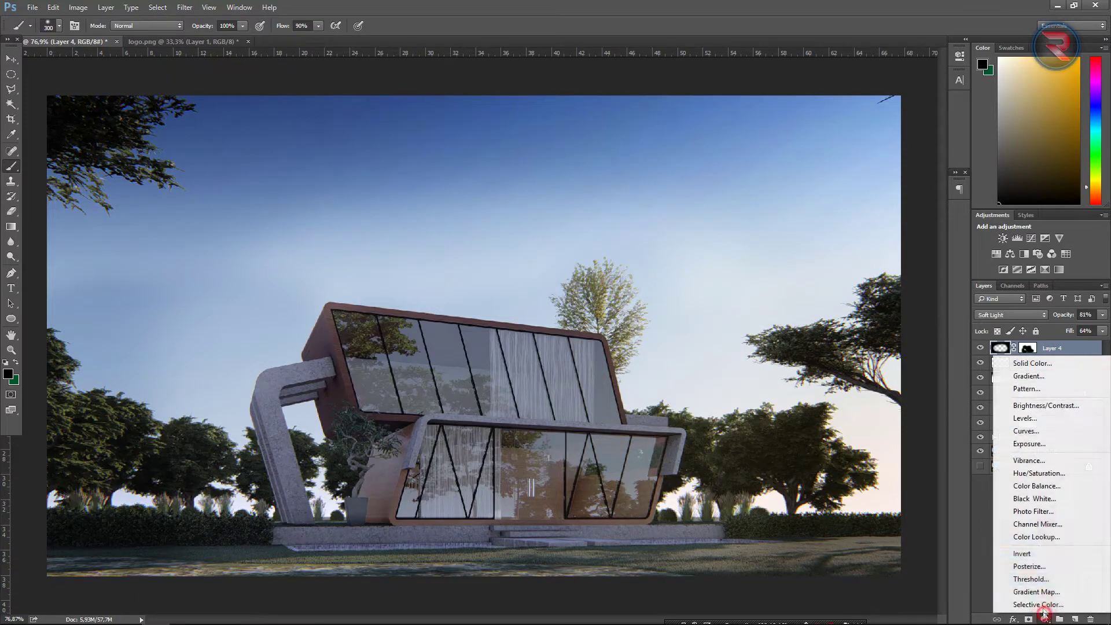
pyautogui.click(1039, 439)
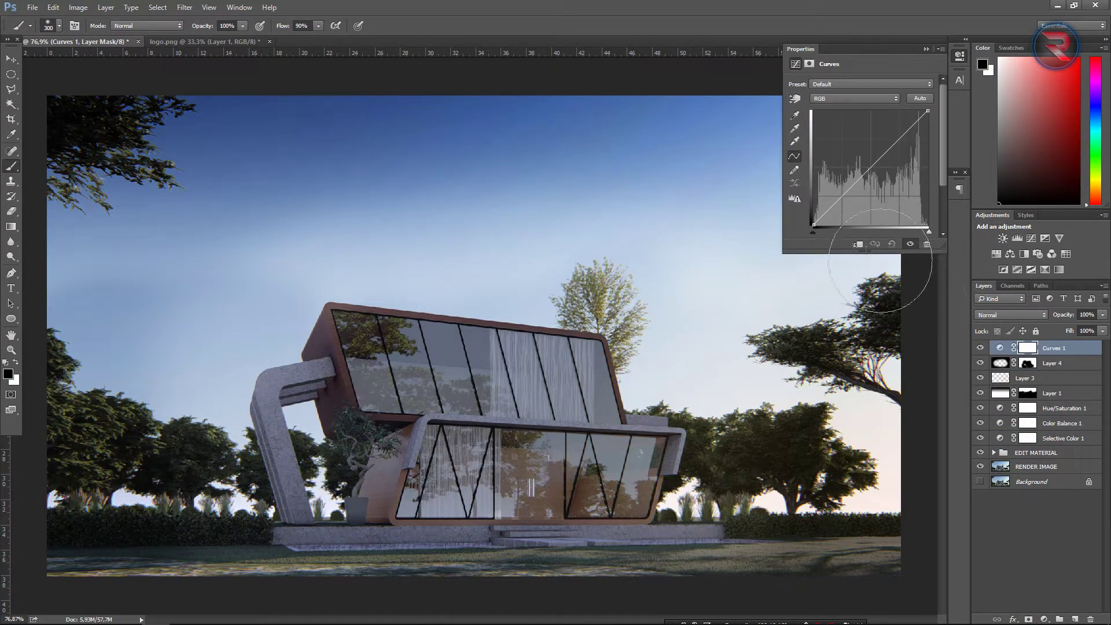
pyautogui.moveTo(845, 193)
pyautogui.mouseDown()
pyautogui.moveTo(847, 216)
pyautogui.moveTo(840, 190)
pyautogui.mouseUp()
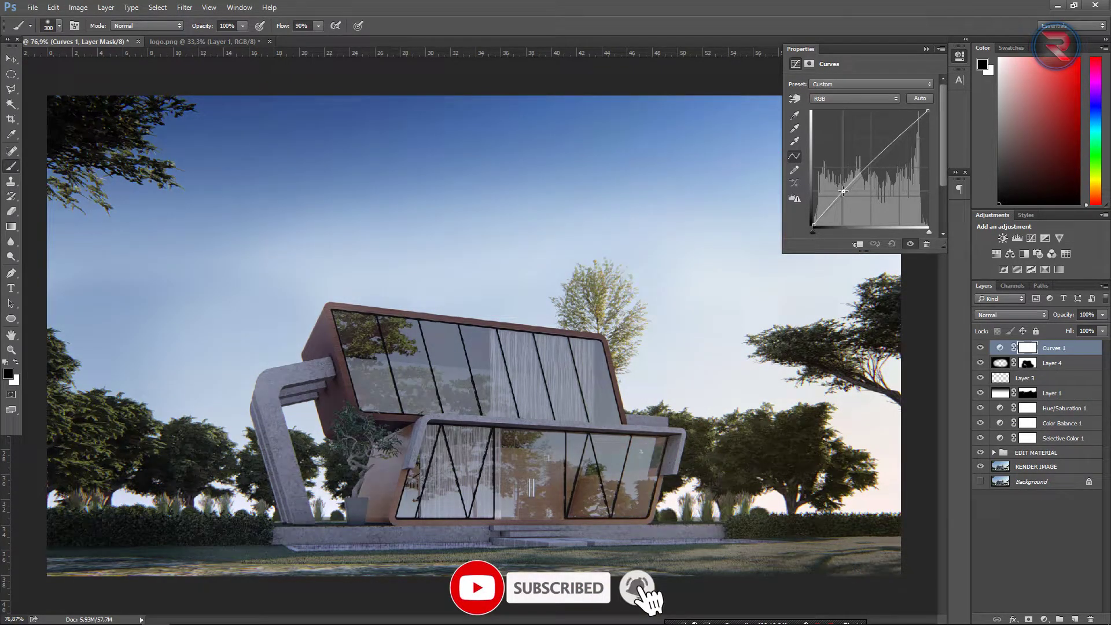
pyautogui.moveTo(901, 132)
pyautogui.mouseDown()
pyautogui.moveTo(908, 140)
pyautogui.moveTo(899, 132)
pyautogui.mouseUp()
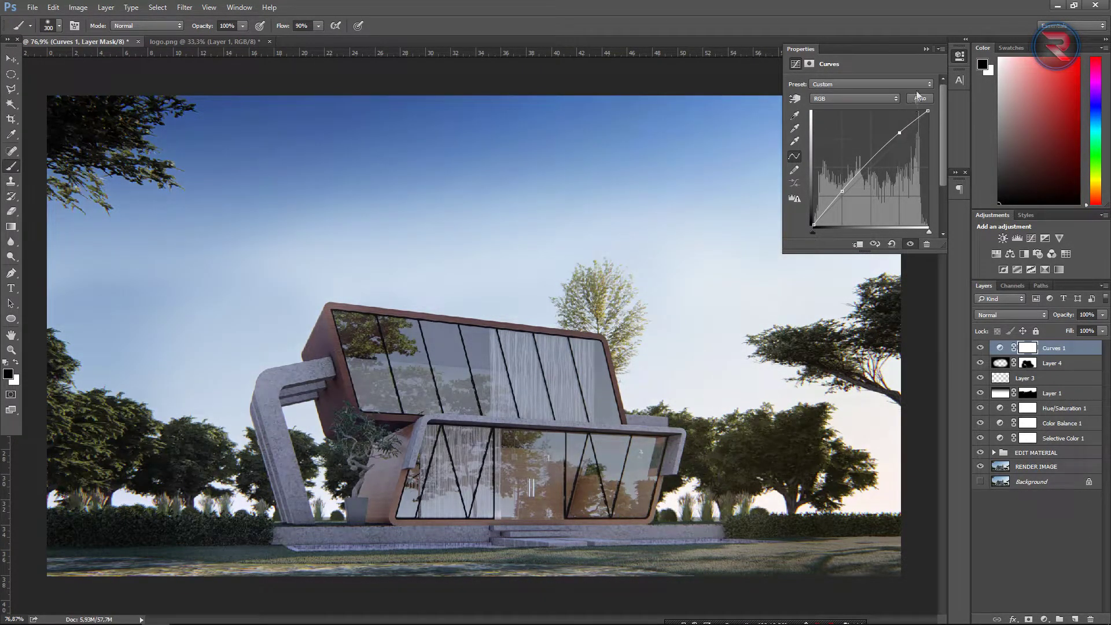
pyautogui.click(925, 49)
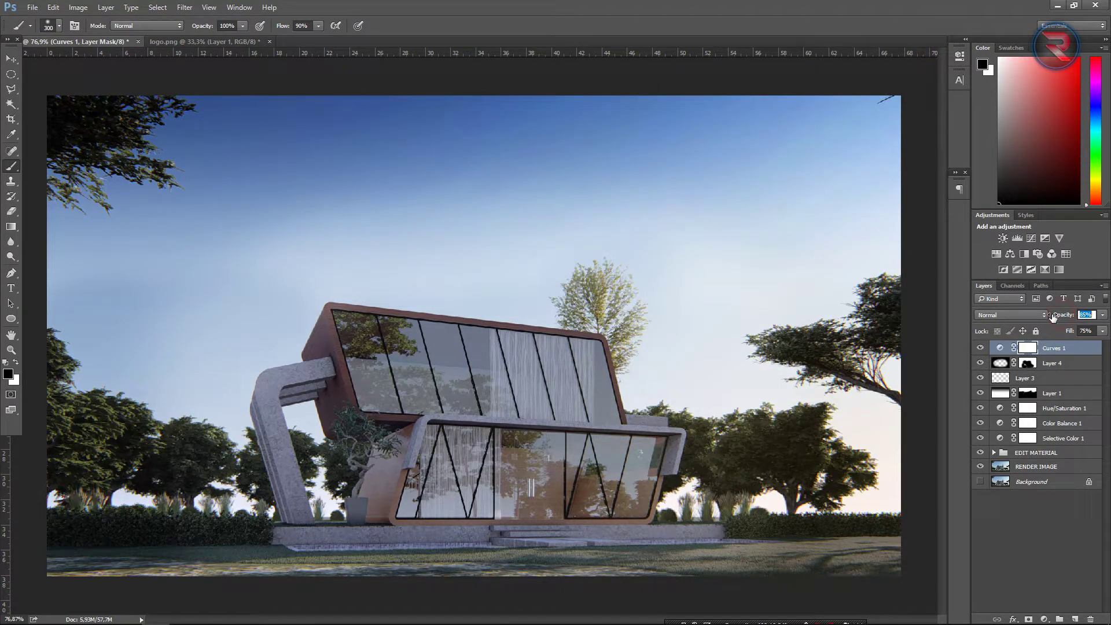
pyautogui.press('Return')
pyautogui.click(983, 347)
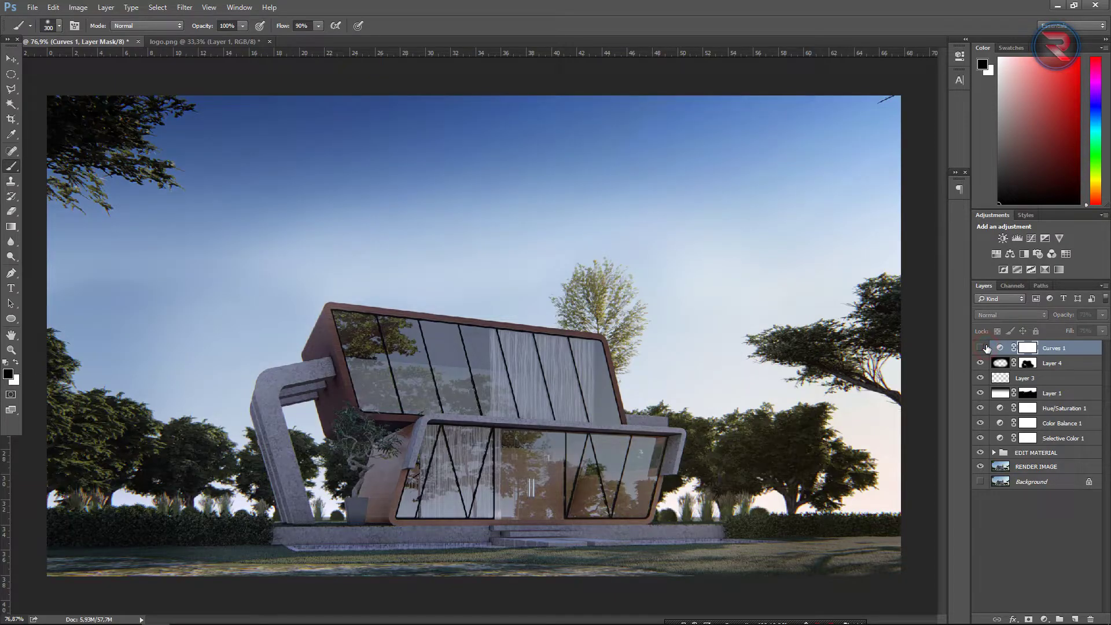
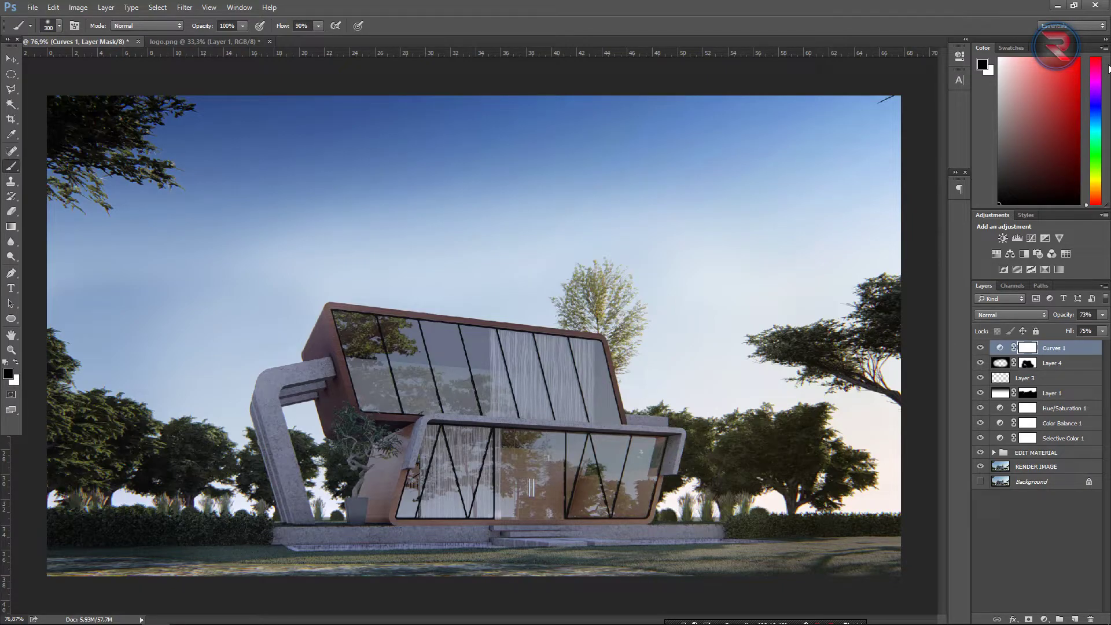
# Draw a rectangle covering most of the render with the Rectangle tool.
pyautogui.click(11, 318)
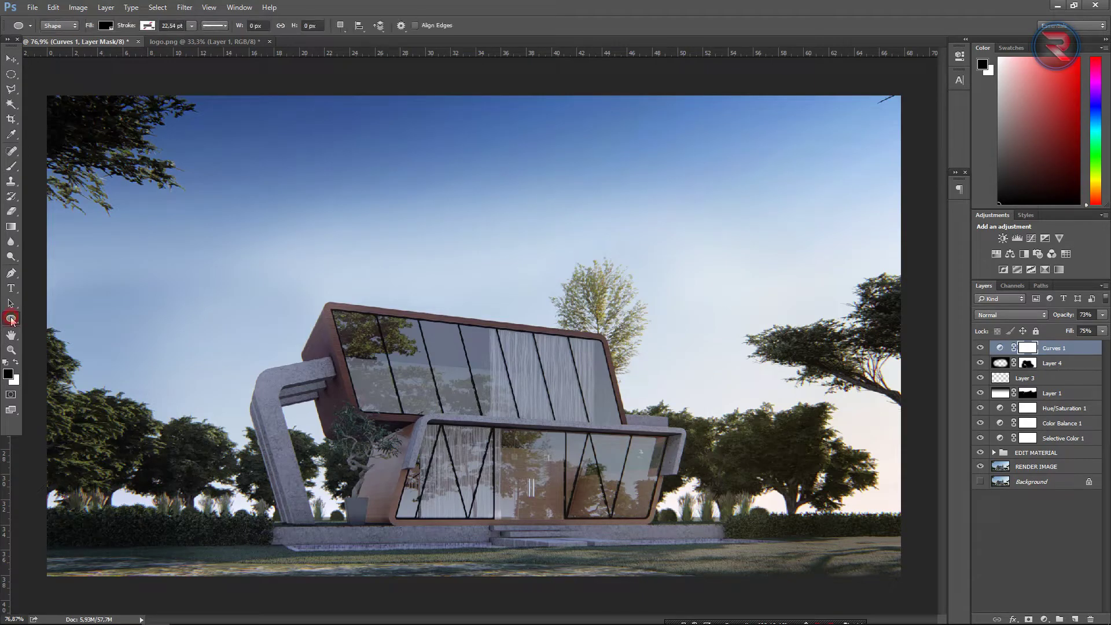
pyautogui.rightClick(11, 318)
pyautogui.click(49, 316)
pyautogui.moveTo(67, 110); pyautogui.dragTo(889, 563)
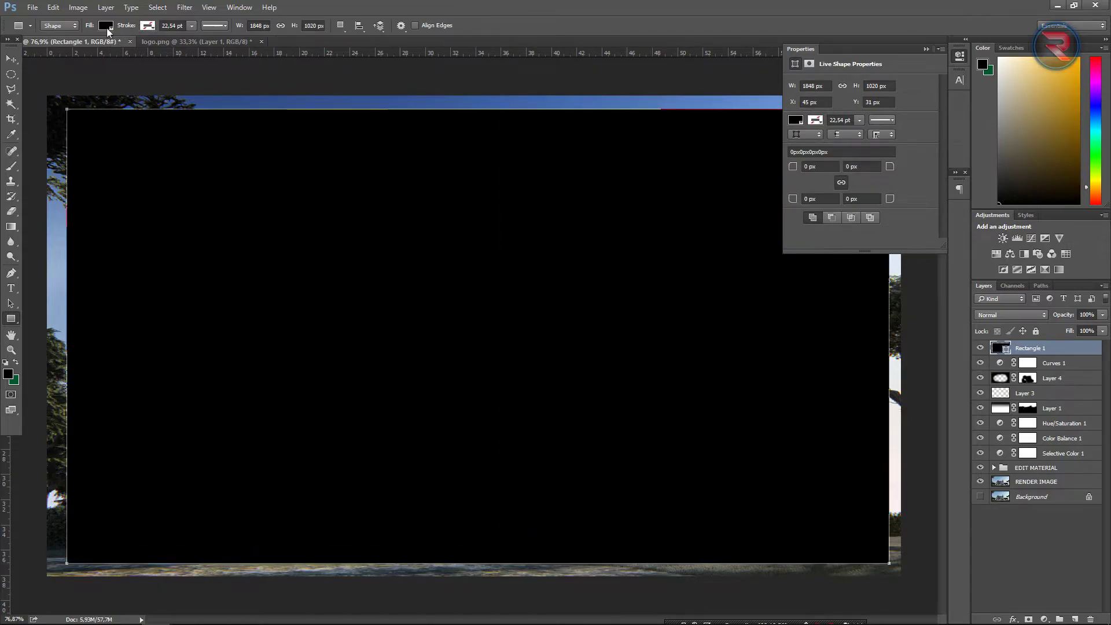
# Give the rectangle no fill and a white 5 pt stroke.
pyautogui.click(106, 27)
pyautogui.click(81, 50)
pyautogui.click(148, 26)
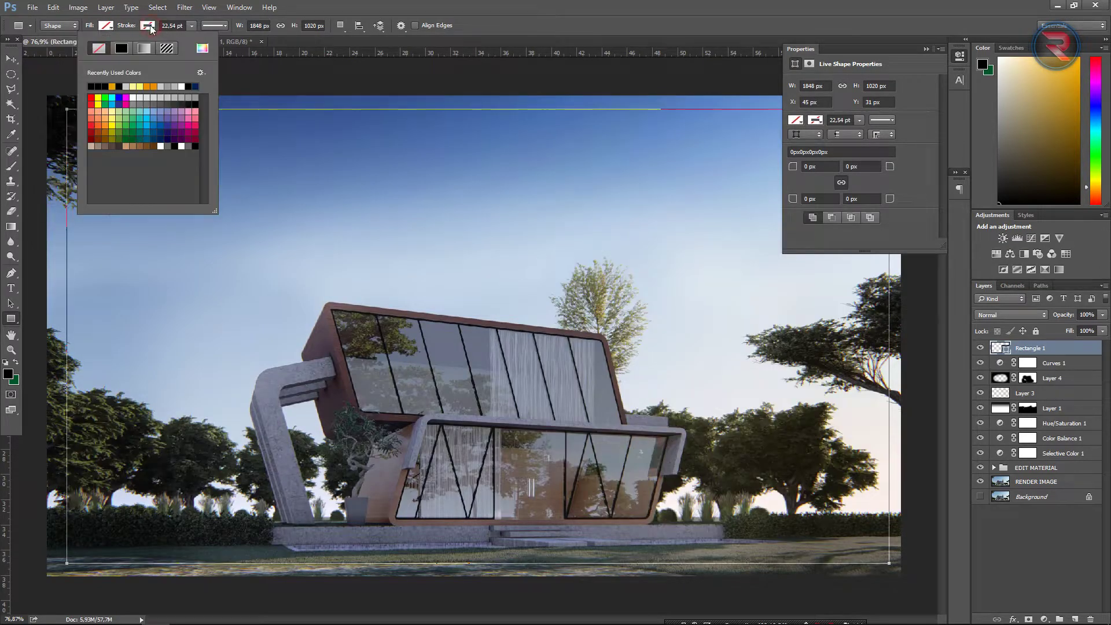
pyautogui.click(182, 146)
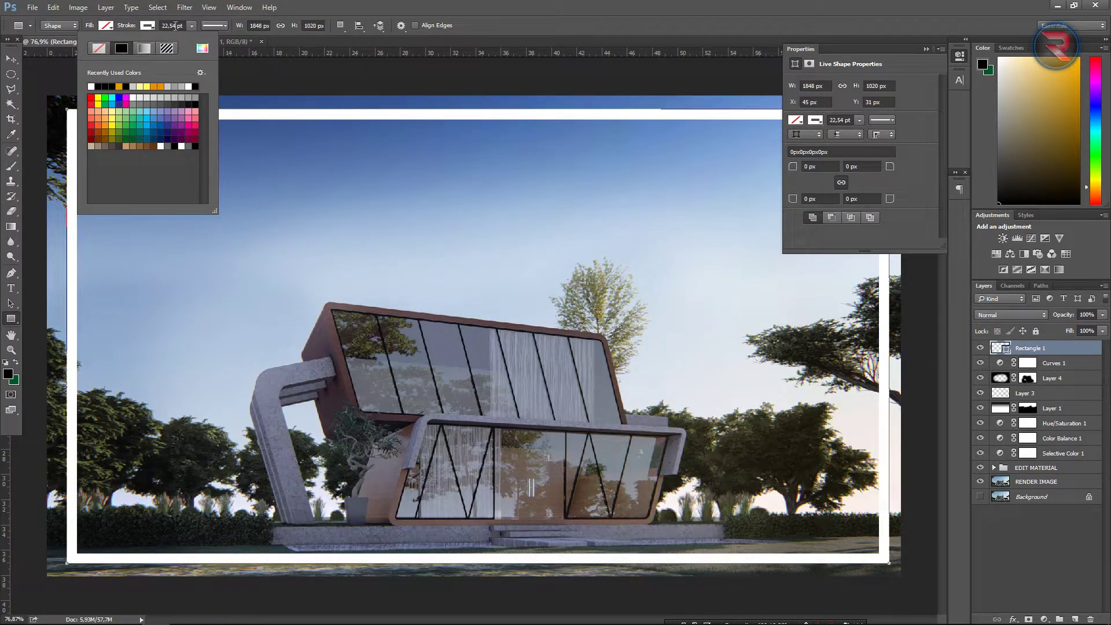
pyautogui.click(175, 27)
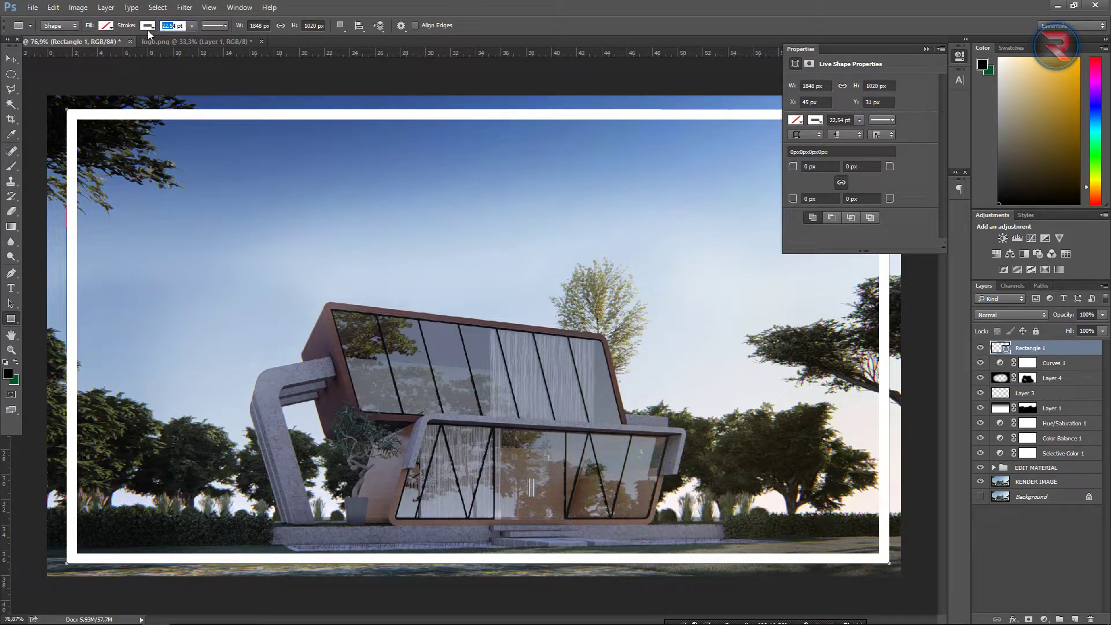
pyautogui.write('1')
pyautogui.press('Return')
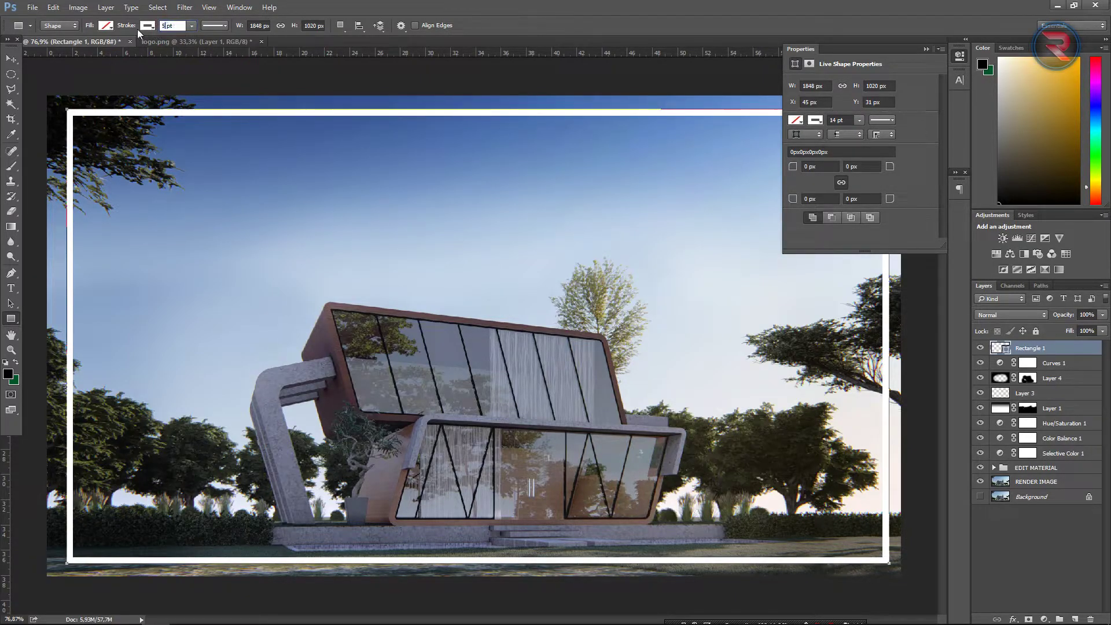
pyautogui.write('5')
pyautogui.press('Return')
pyautogui.click(11, 59)
pyautogui.click(926, 50)
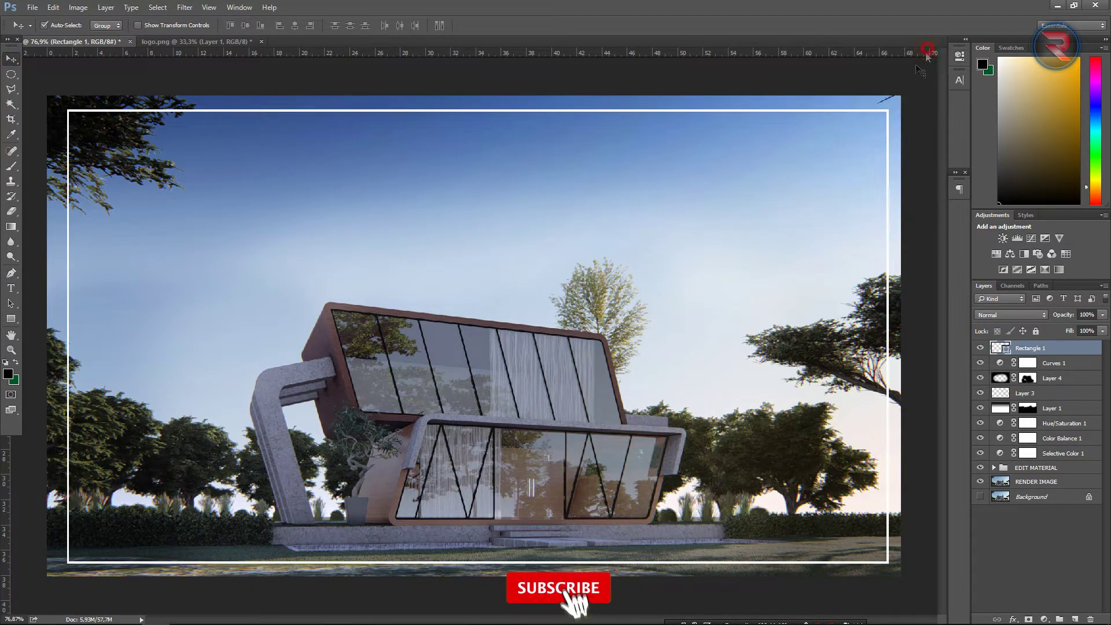
# Nudge the frame left, stretch its right and top edges slightly, then nudge it left and down.
pyautogui.moveTo(609, 212); pyautogui.dragTo(604, 210)
pyautogui.hotkey('ctrl', 't')
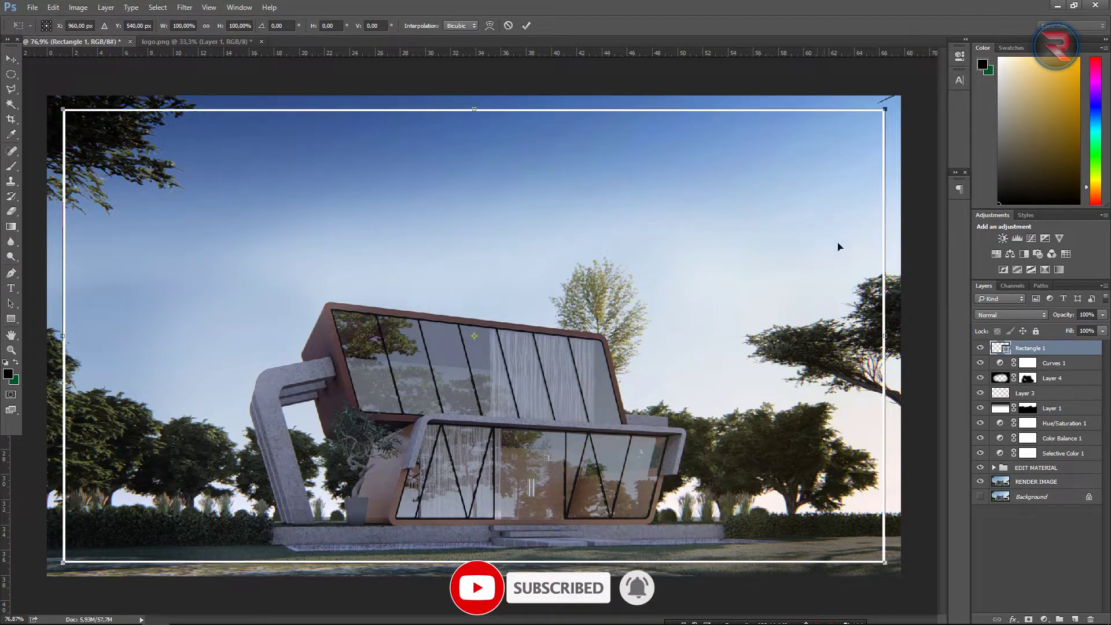
pyautogui.moveTo(886, 335); pyautogui.dragTo(894, 335)
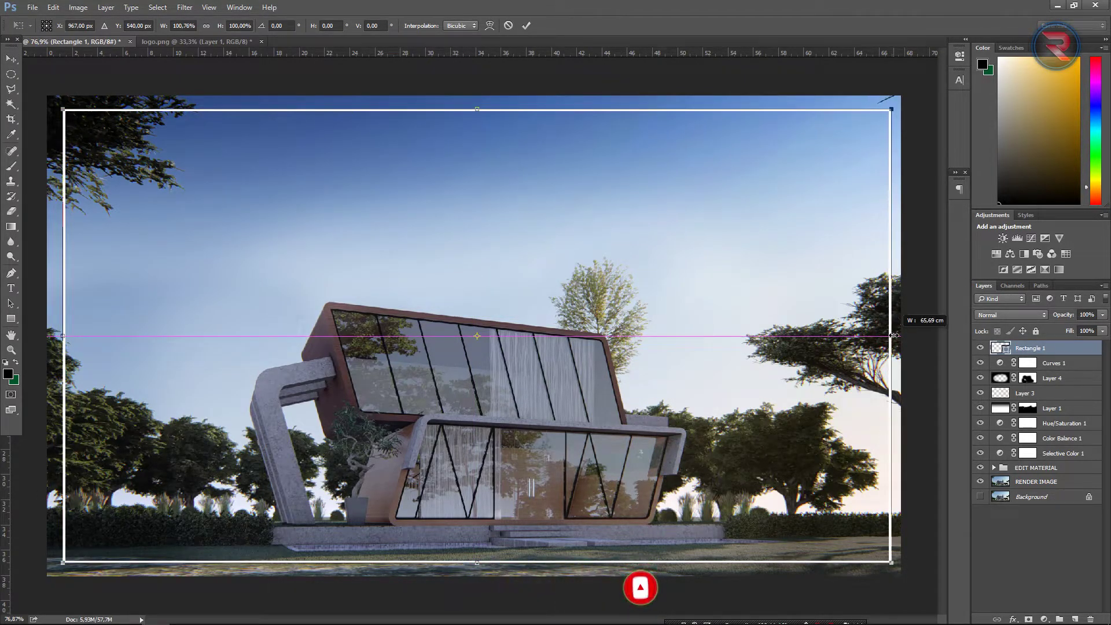
pyautogui.moveTo(480, 109); pyautogui.dragTo(480, 104)
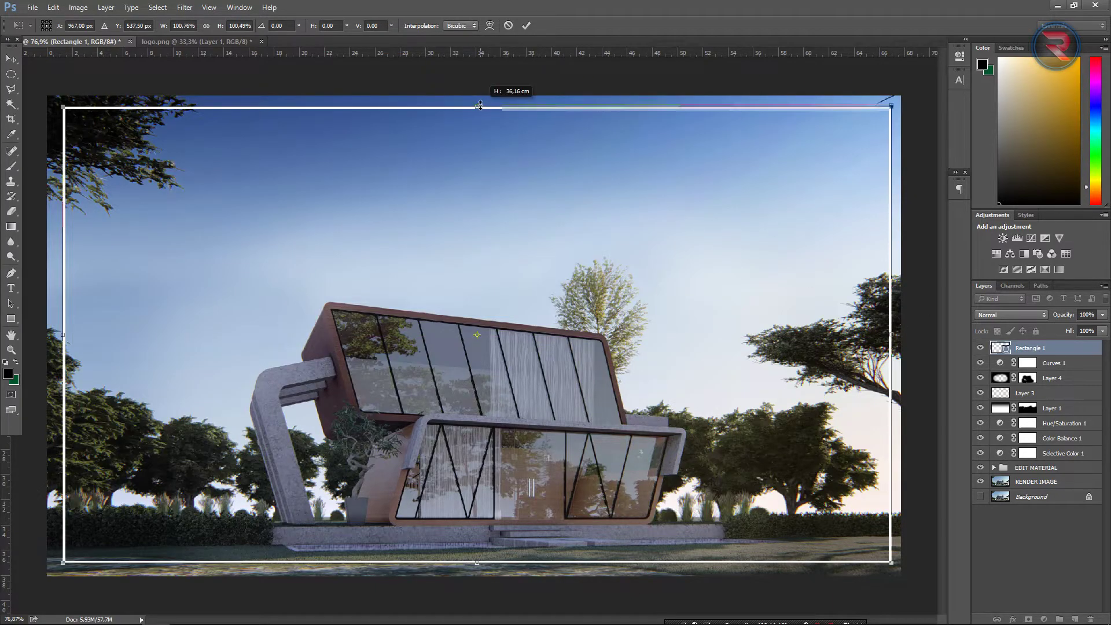
pyautogui.click(10, 59)
pyautogui.click(526, 242)
pyautogui.moveTo(528, 266); pyautogui.dragTo(524, 268)
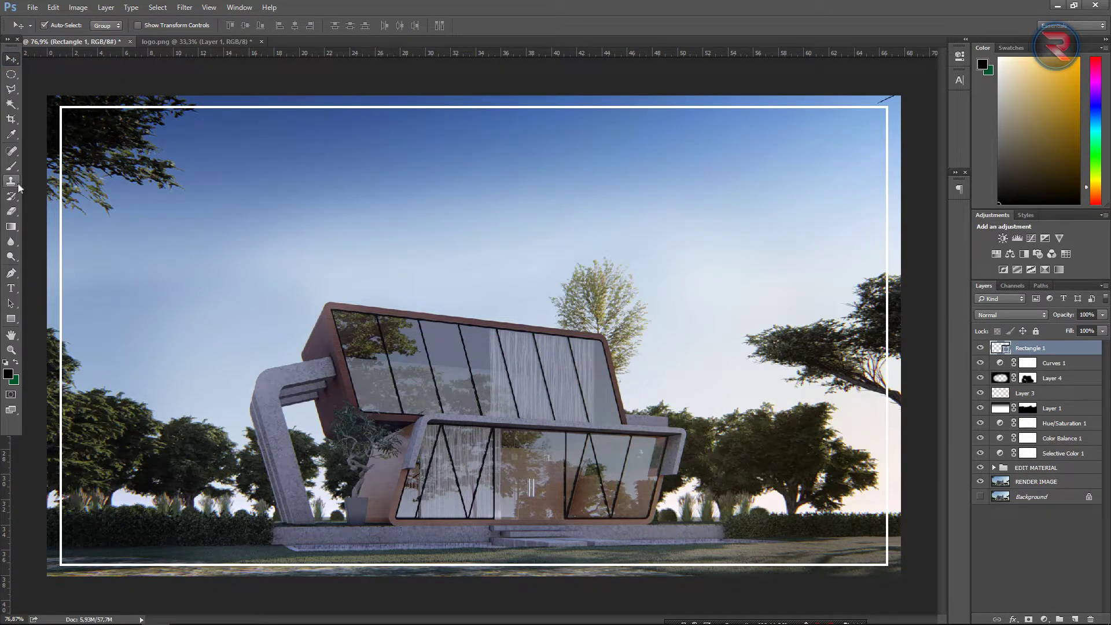
pyautogui.click(15, 216)
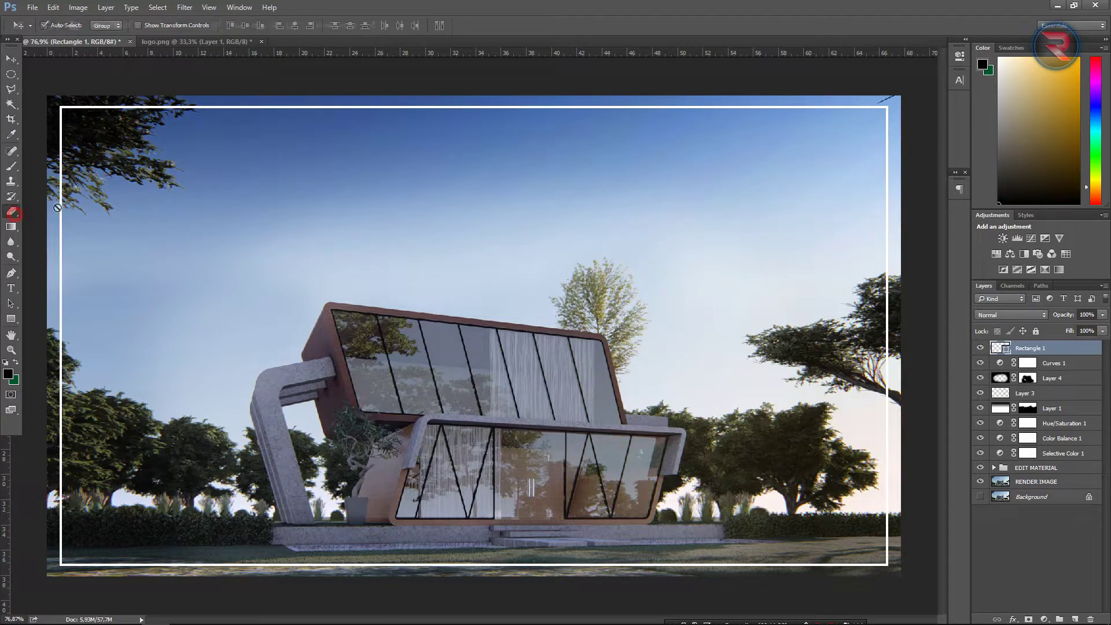
# Rasterize the frame shape layer and pick a soft round eraser brush.
pyautogui.click(439, 249)
pyautogui.press('Return')
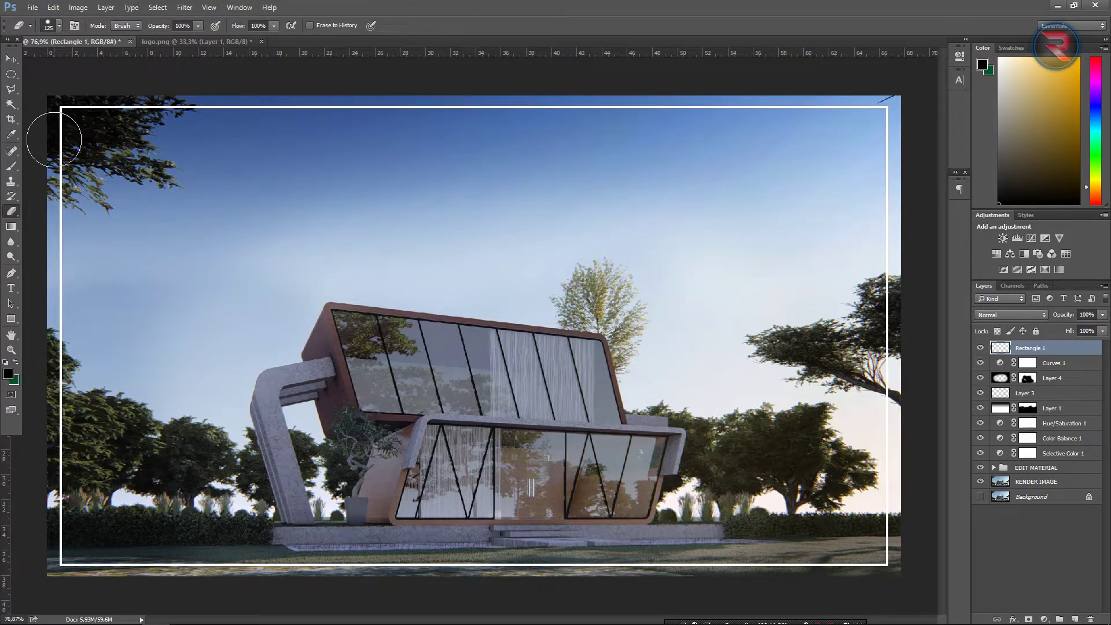
pyautogui.click(52, 27)
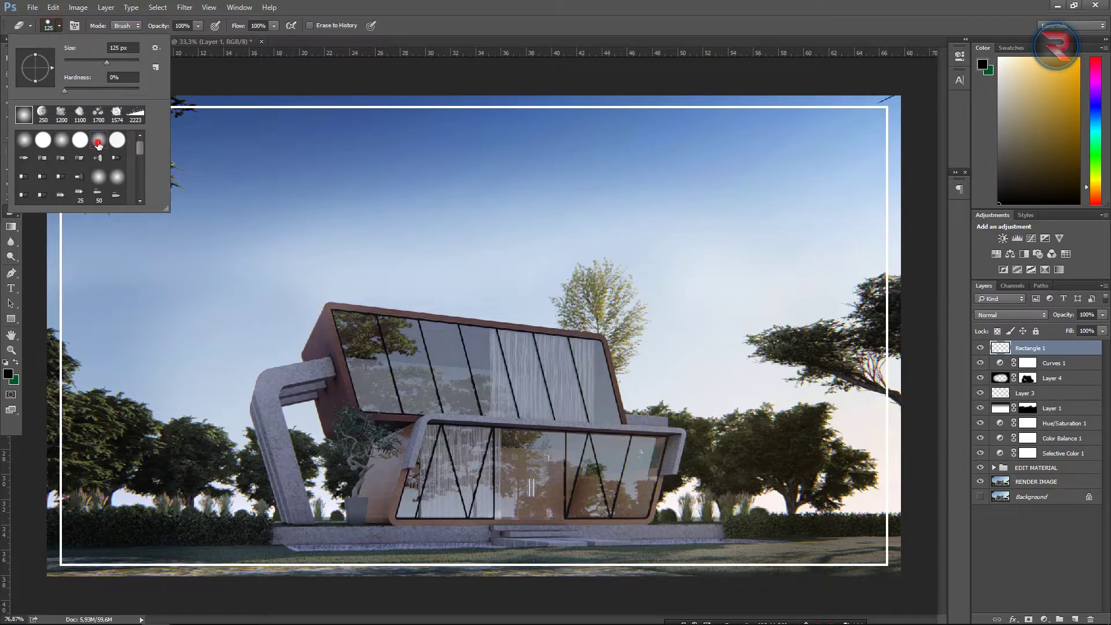
pyautogui.doubleClick(99, 140)
# Erase the frame's top-left corner and lower right edge, then display logo.png.
pyautogui.moveTo(157, 113); pyautogui.dragTo(70, 205)
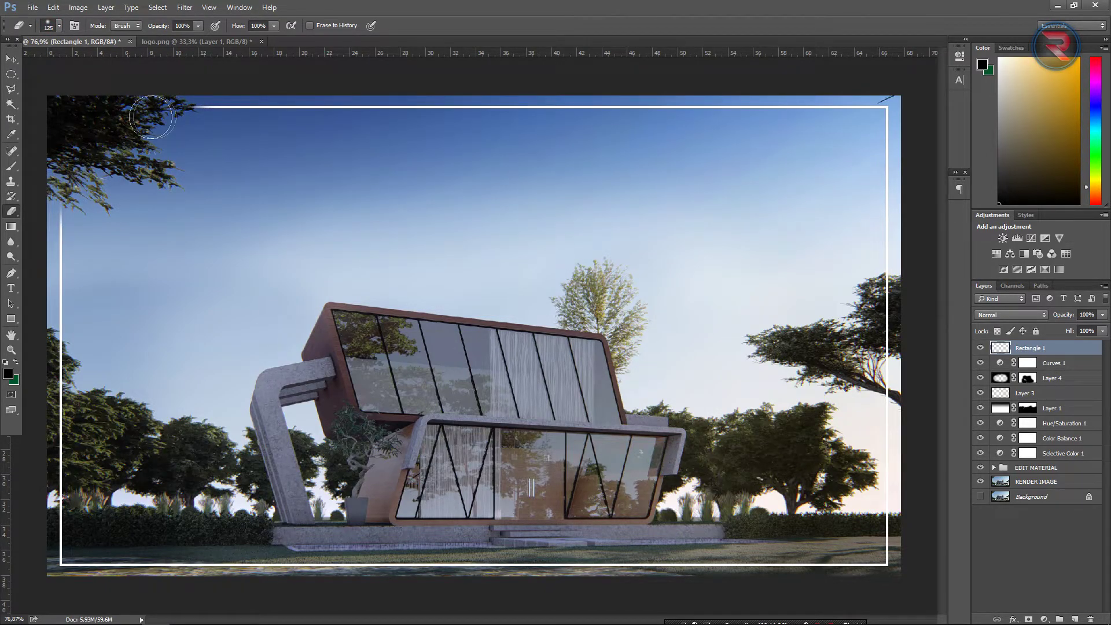
pyautogui.moveTo(882, 431)
pyautogui.mouseDown()
pyautogui.moveTo(884, 549)
pyautogui.moveTo(781, 556)
pyautogui.mouseUp()
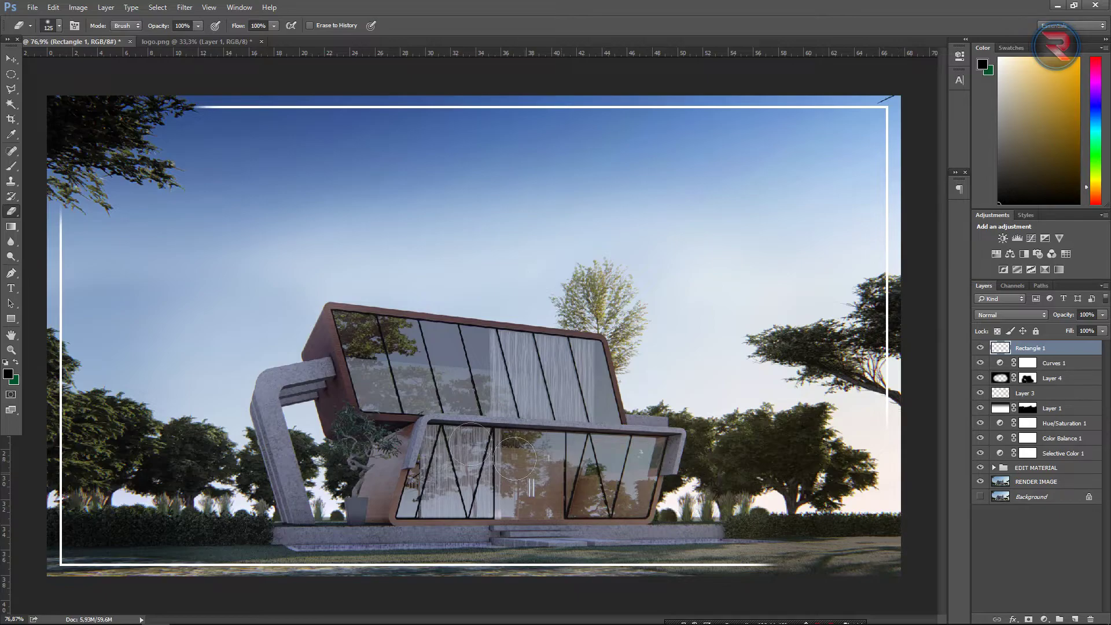
pyautogui.click(200, 44)
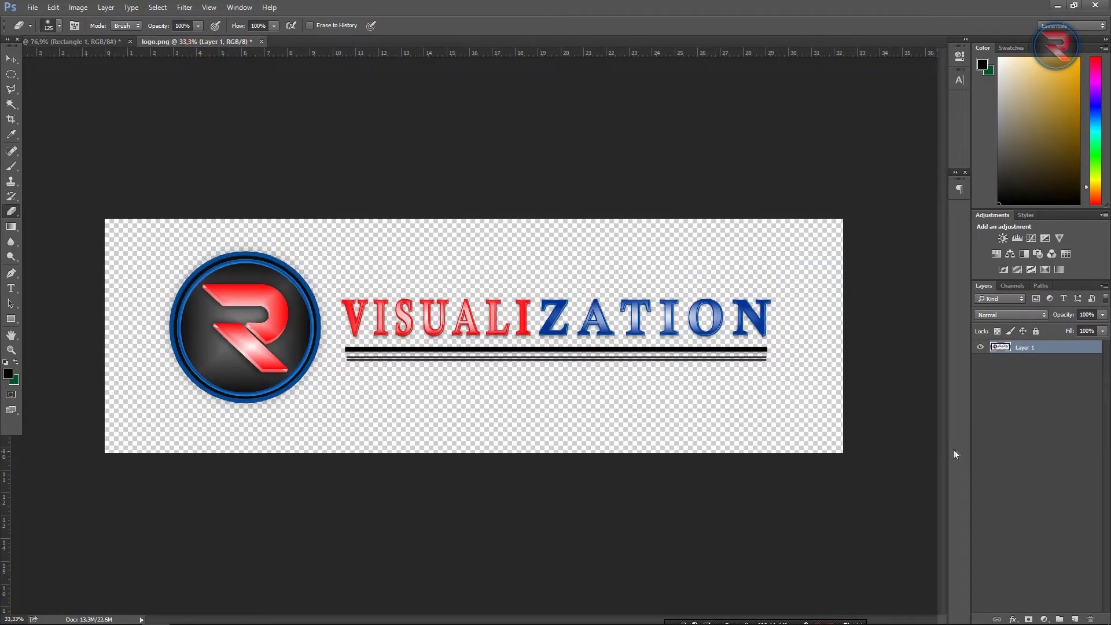
# Drag the logo into the render and shrink it to about 12 percent at lower left.
pyautogui.click(11, 59)
pyautogui.moveTo(237, 308)
pyautogui.mouseDown()
pyautogui.moveTo(99, 50)
pyautogui.moveTo(273, 461)
pyautogui.mouseUp()
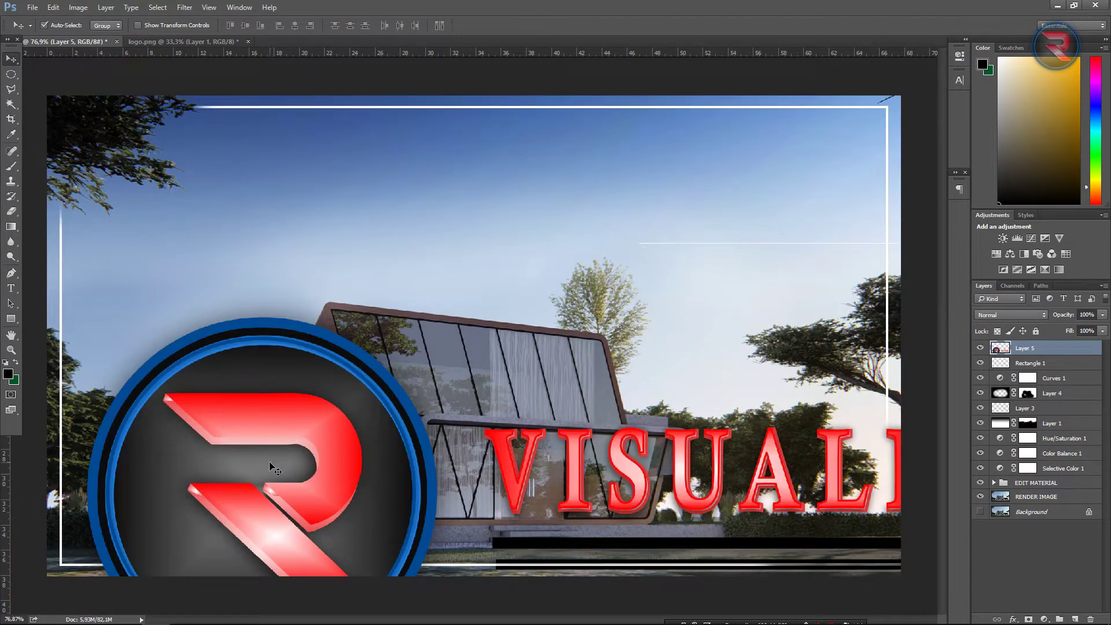
pyautogui.hotkey('ctrl', 't')
pyautogui.hotkey('ctrl', '0')
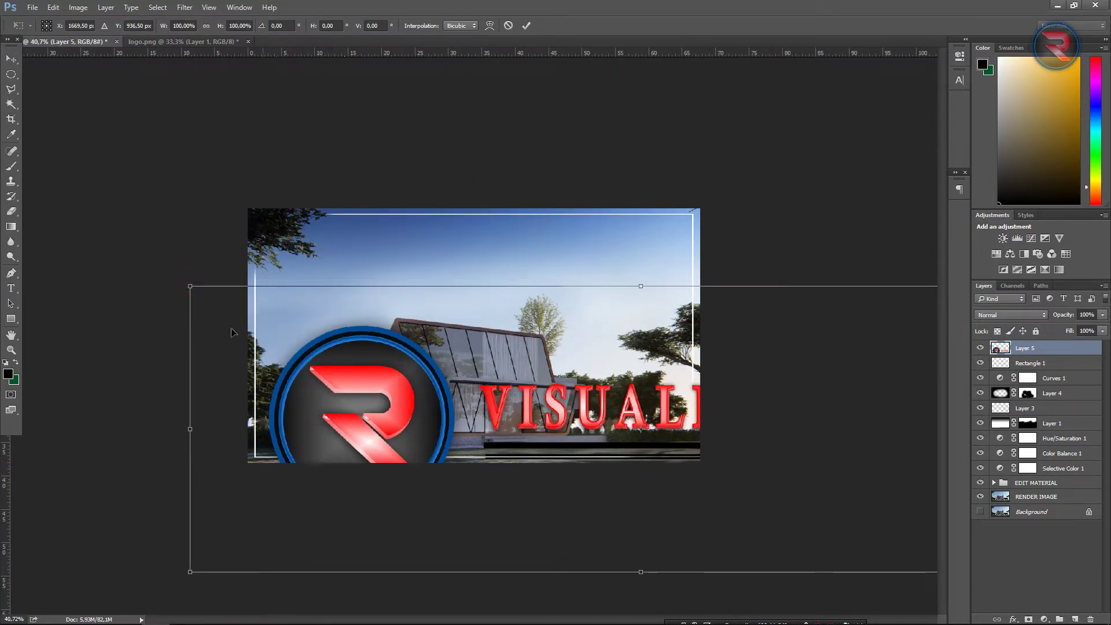
pyautogui.moveTo(185, 292); pyautogui.dragTo(447, 372)
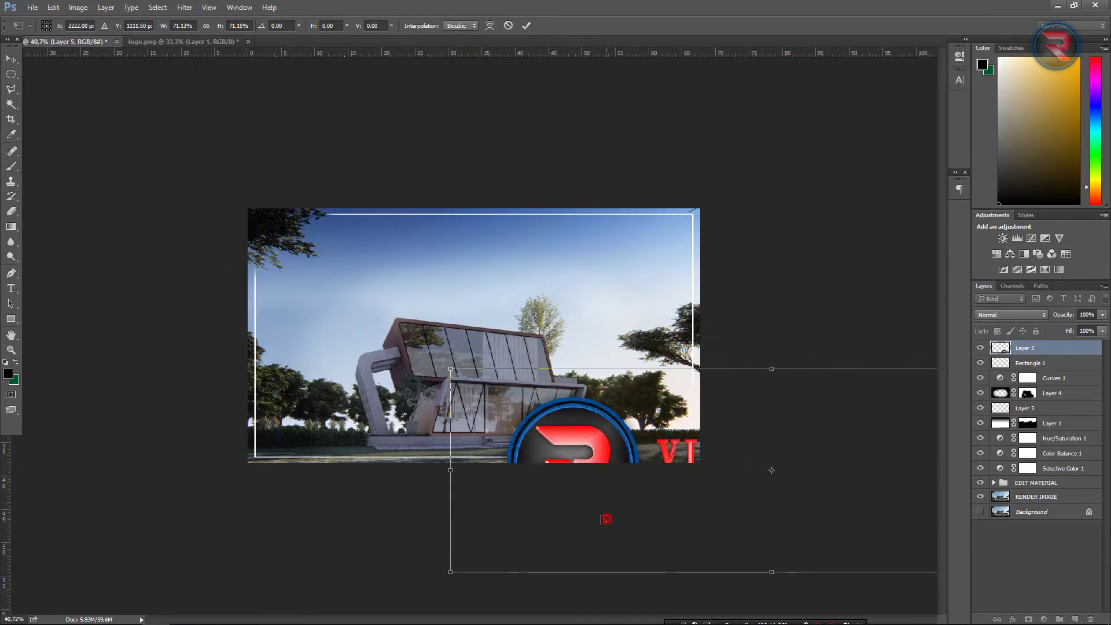
pyautogui.moveTo(607, 521); pyautogui.dragTo(349, 322)
pyautogui.moveTo(296, 262)
pyautogui.keyDown('shift'); pyautogui.mouseDown()
pyautogui.moveTo(587, 357)
pyautogui.moveTo(311, 349)
pyautogui.moveTo(469, 391)
pyautogui.mouseUp(); pyautogui.keyUp('shift')
pyautogui.moveTo(493, 434); pyautogui.dragTo(313, 442)
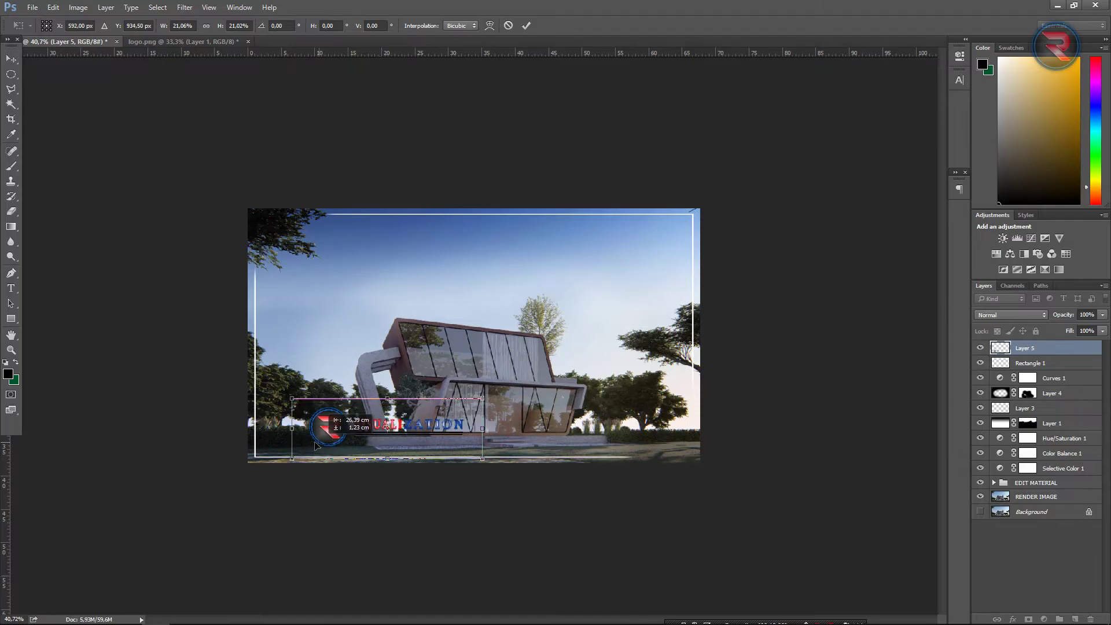
pyautogui.keyDown('shift'); pyautogui.moveTo(287, 399); pyautogui.dragTo(370, 425); pyautogui.keyUp('shift')
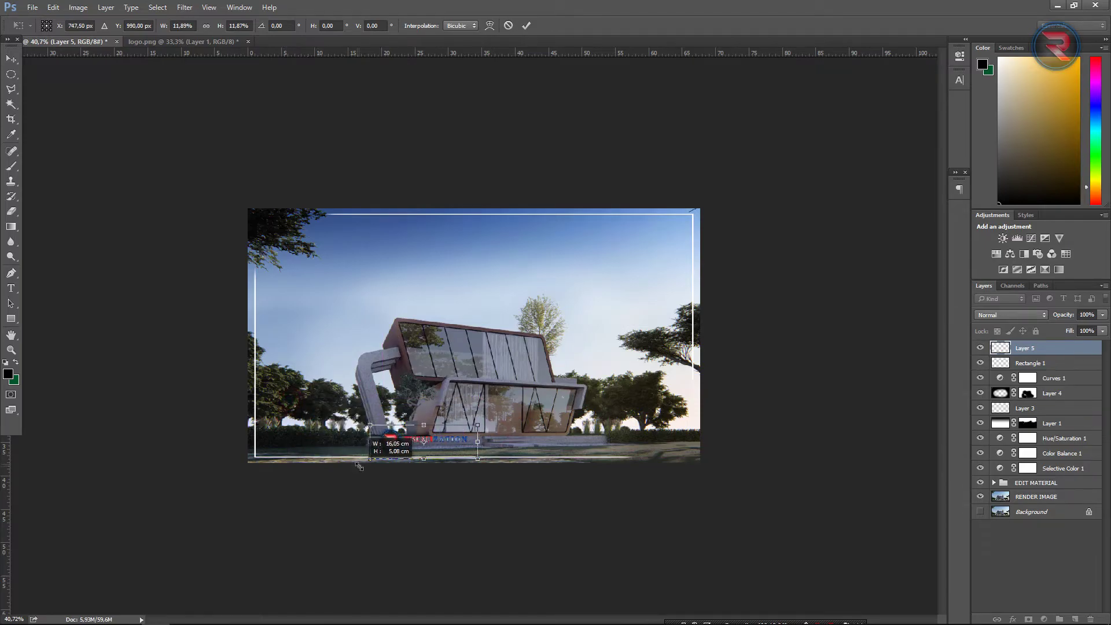
# Shrink the logo slightly more and place it low-left near the building's base.
pyautogui.keyDown('alt'); pyautogui.scroll(3, 434, 457); pyautogui.keyUp('alt')
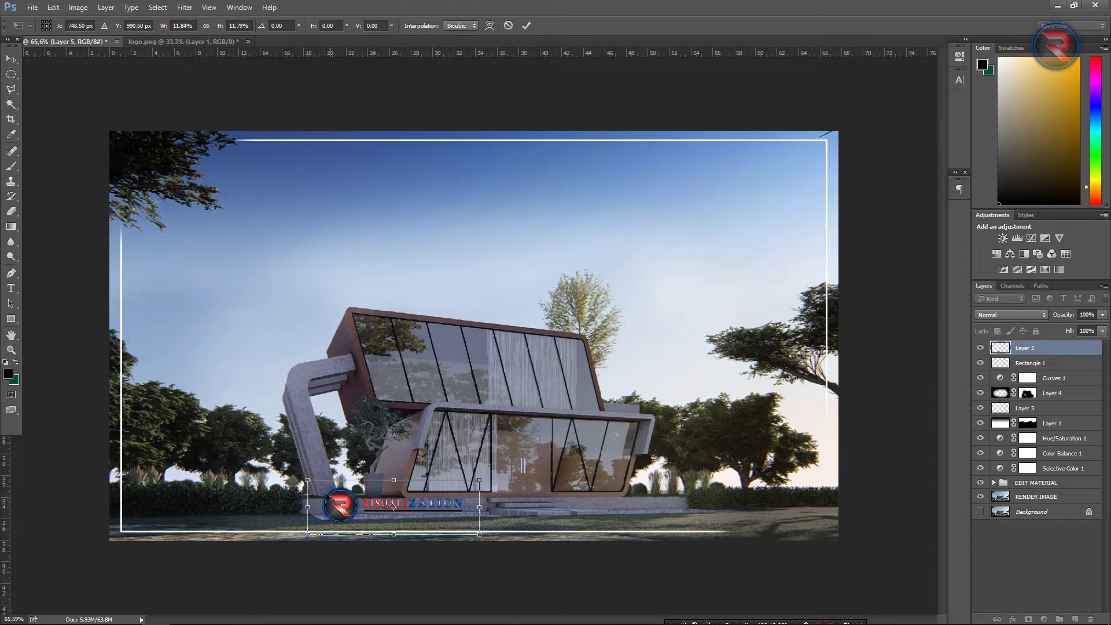
pyautogui.keyDown('shift'); pyautogui.moveTo(309, 481); pyautogui.dragTo(368, 499); pyautogui.keyUp('shift')
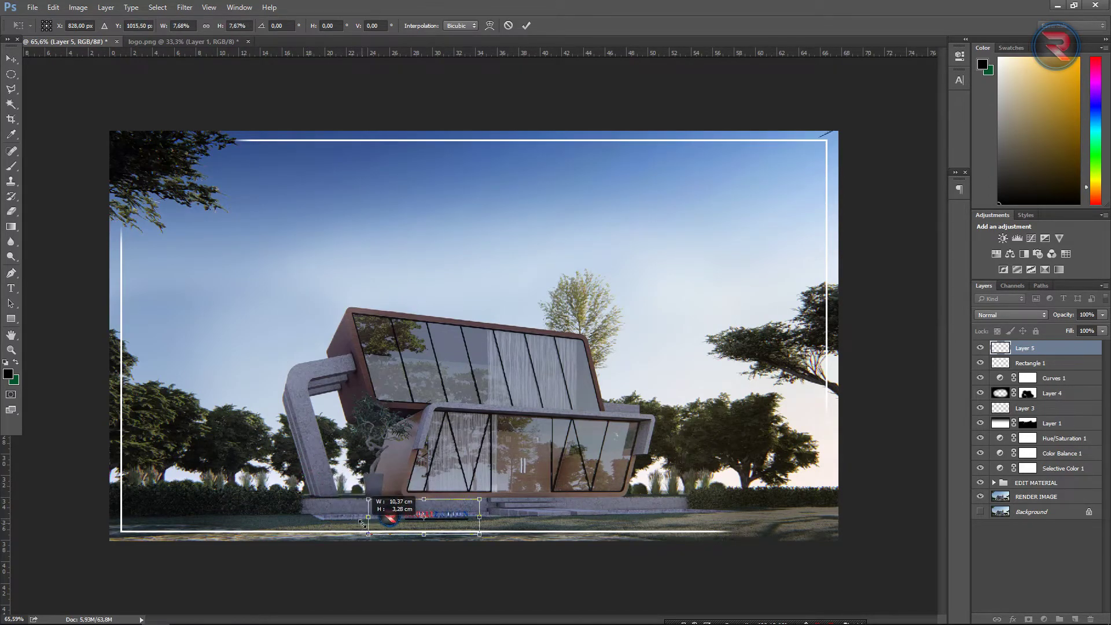
pyautogui.moveTo(405, 519)
pyautogui.mouseDown()
pyautogui.moveTo(497, 509)
pyautogui.moveTo(347, 507)
pyautogui.mouseUp()
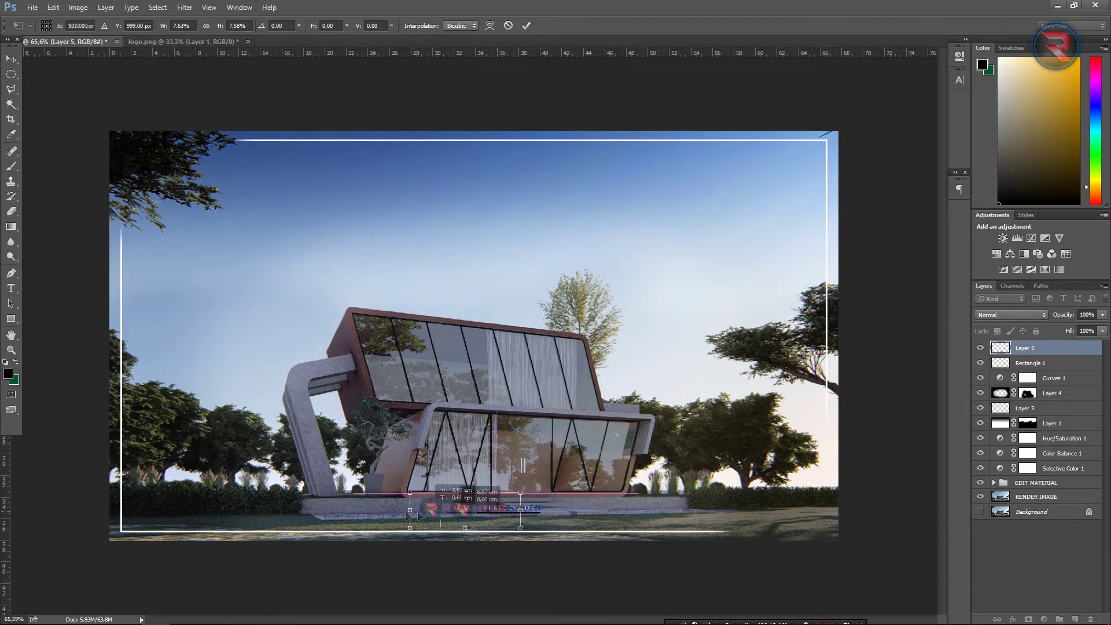
pyautogui.keyDown('alt'); pyautogui.scroll(3, 347, 507); pyautogui.keyUp('alt')
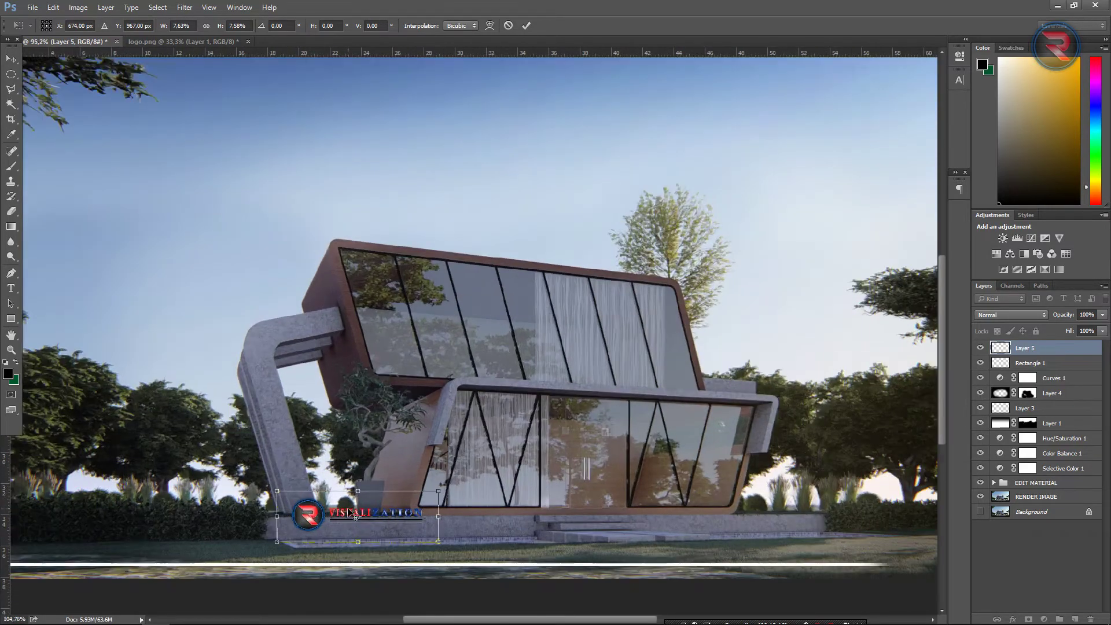
pyautogui.moveTo(296, 520); pyautogui.dragTo(197, 533)
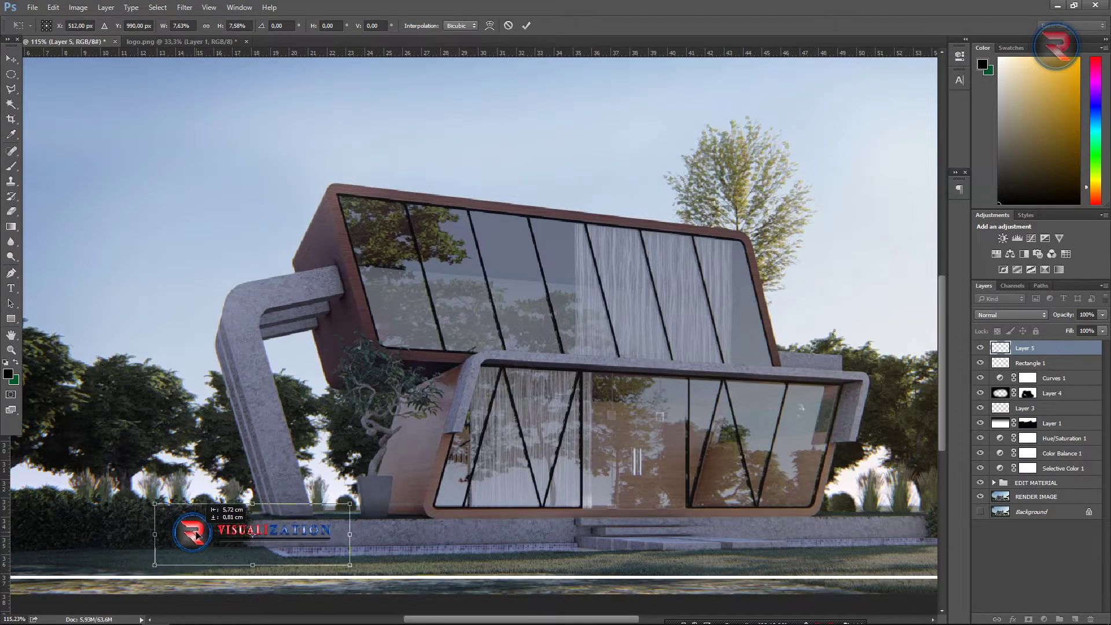
pyautogui.moveTo(196, 533); pyautogui.dragTo(192, 534)
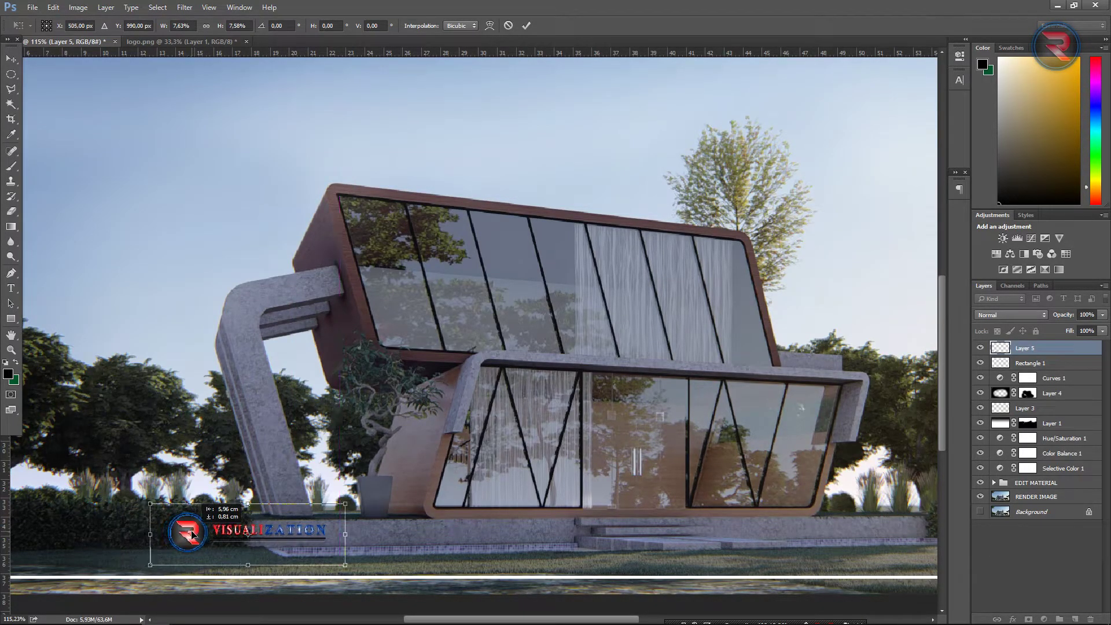
pyautogui.click(525, 25)
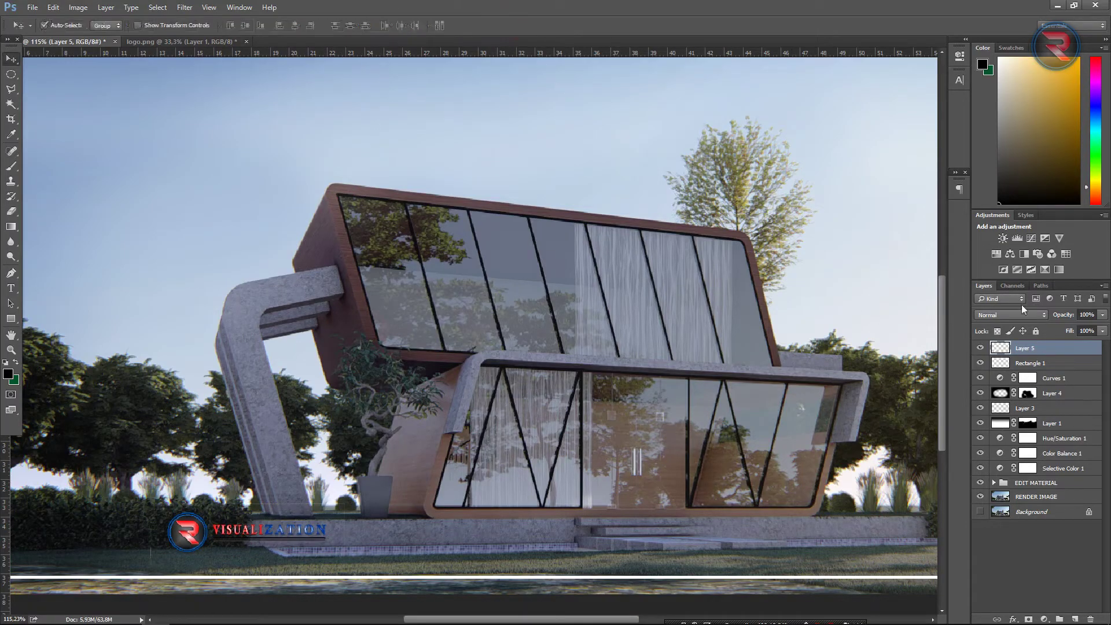
# Lower the logo layer's opacity to 80% for a semi-transparent watermark.
pyautogui.hotkey('shift', '6')
pyautogui.hotkey('shift', '5')
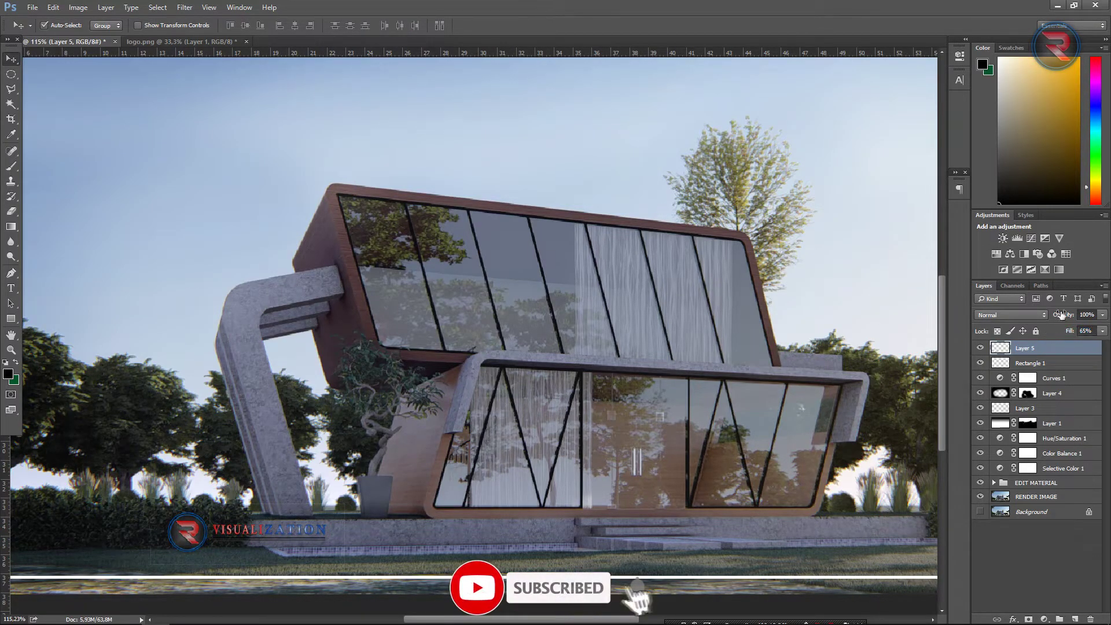
pyautogui.moveTo(1060, 314); pyautogui.dragTo(1053, 319)
pyautogui.click(1086, 331)
pyautogui.keyDown('alt'); pyautogui.scroll(-5, 553, 440); pyautogui.keyUp('alt')
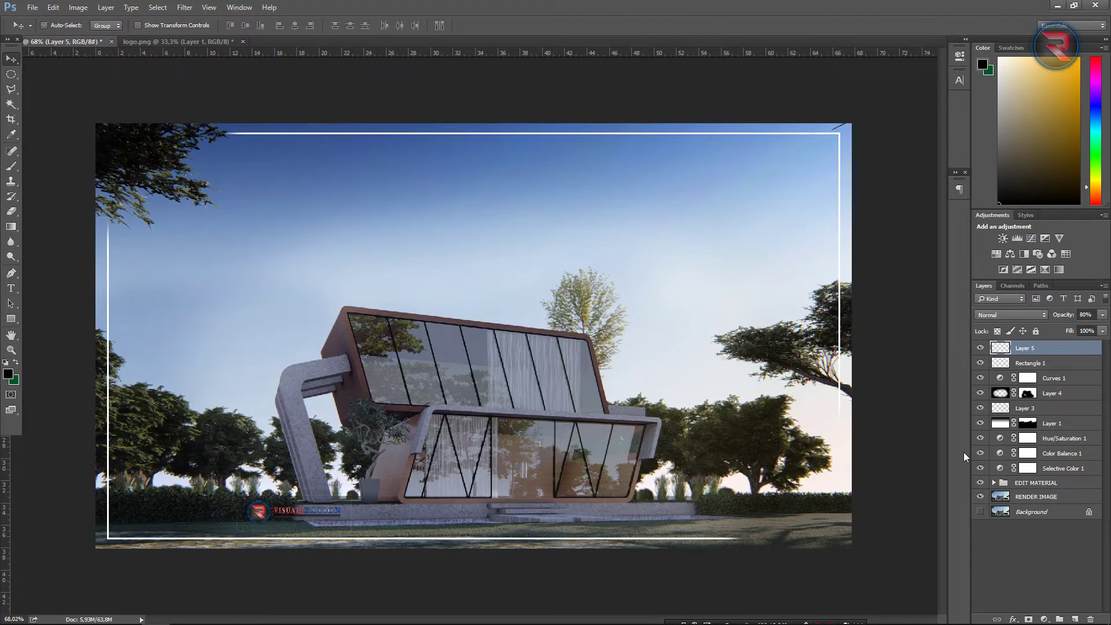
# Stamp visible layers into a new layer and group Layer 5 through Selective Color 1 as EDIT FINAL.
pyautogui.hotkey('ctrl', 'shift', 'alt', 'e')
pyautogui.click(1028, 364)
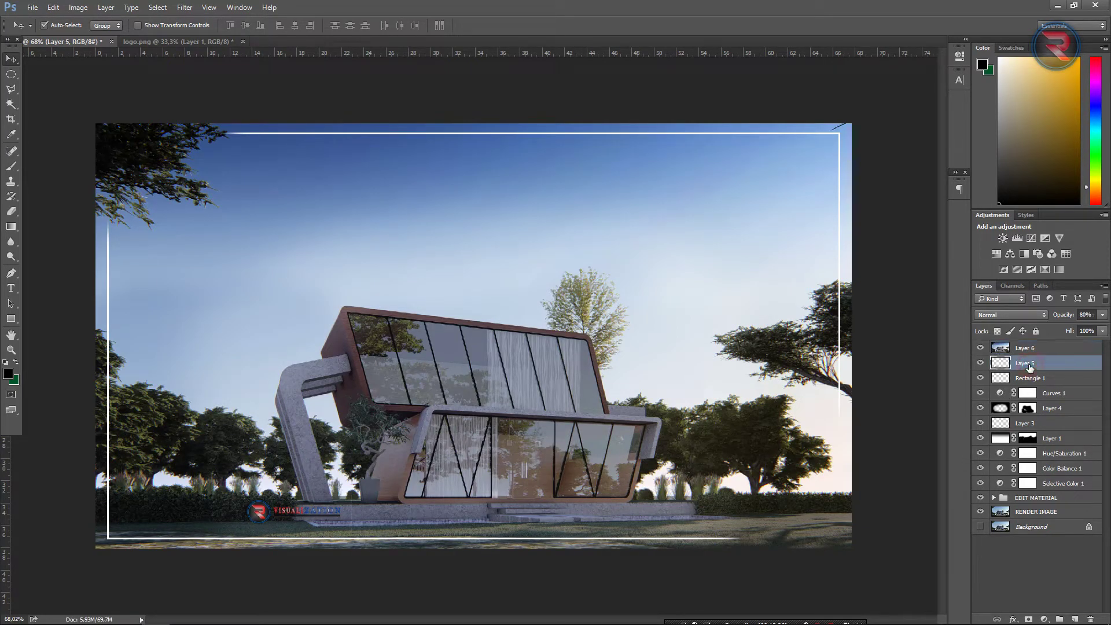
pyautogui.keyDown('shift'); pyautogui.click(1060, 485); pyautogui.keyUp('shift')
pyautogui.rightClick(1060, 486)
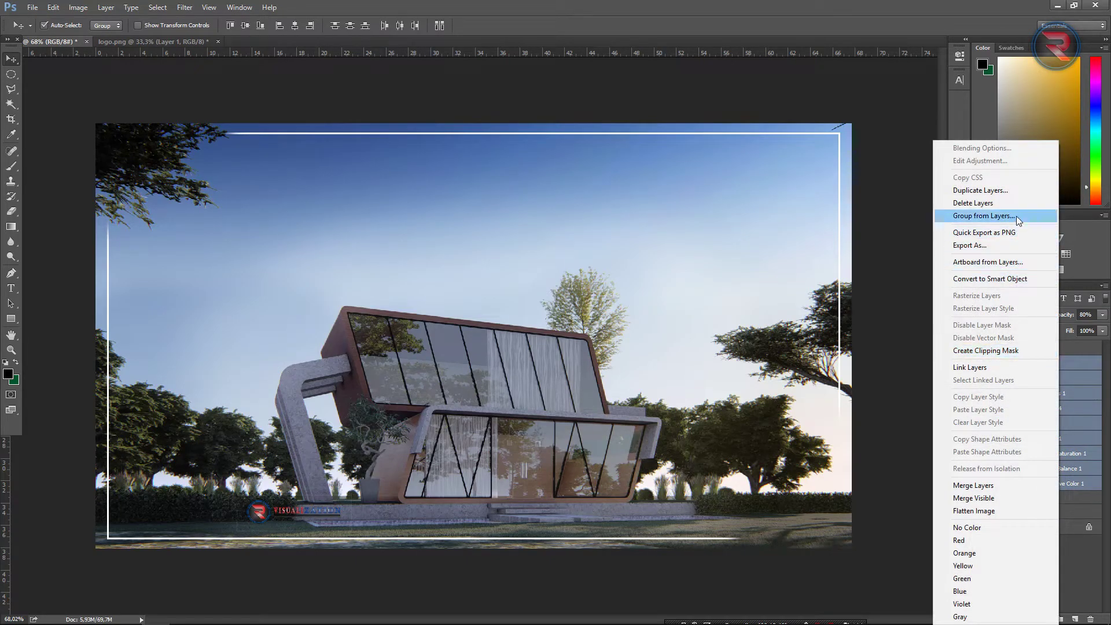
pyautogui.click(1016, 216)
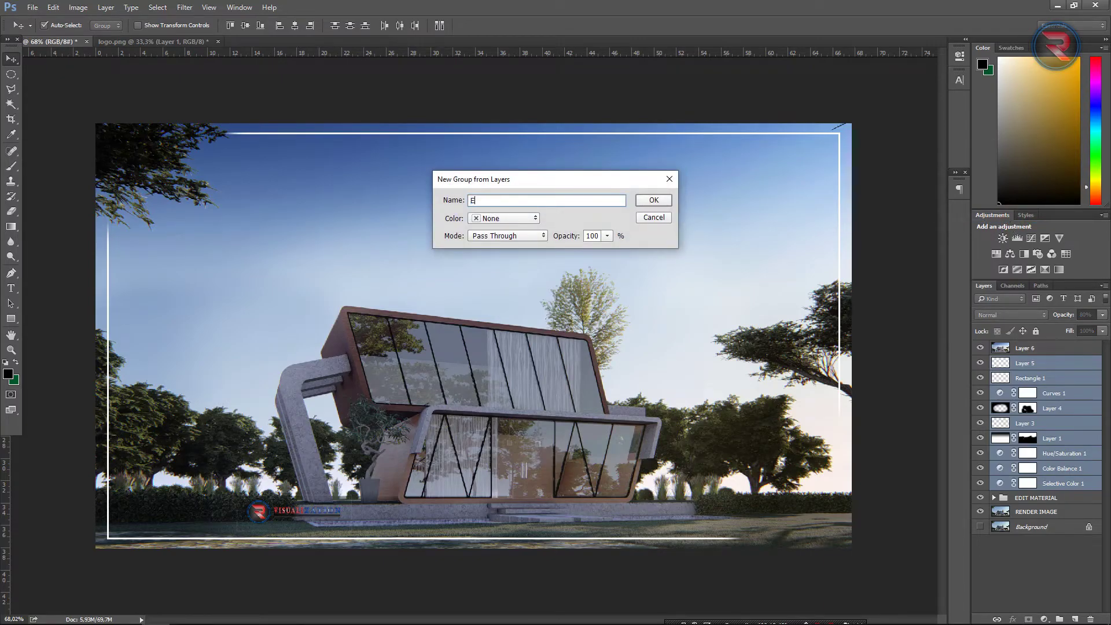
pyautogui.write('EDIT FINAL')
pyautogui.press('Return')
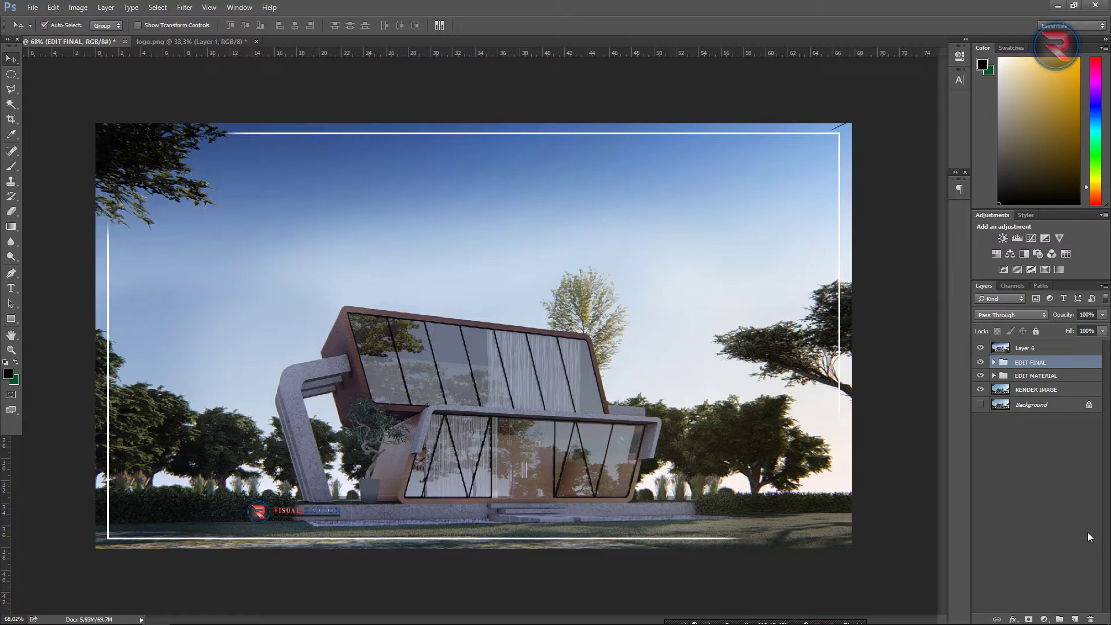
# Hide the EDIT FINAL group and toggle the stamped layer to compare.
pyautogui.click(980, 362)
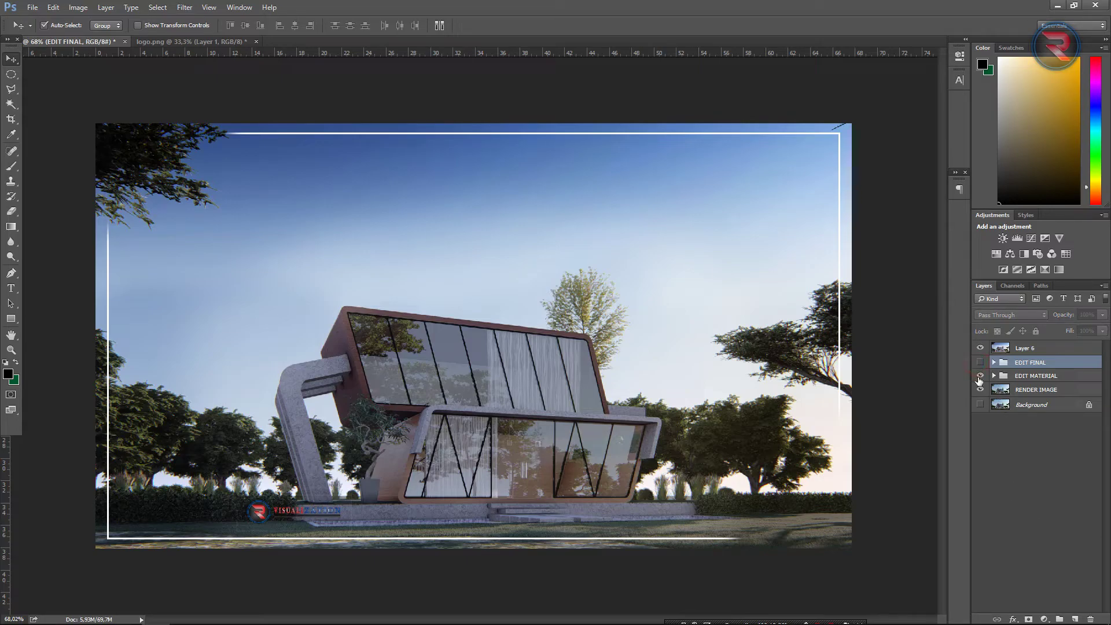
pyautogui.click(980, 348)
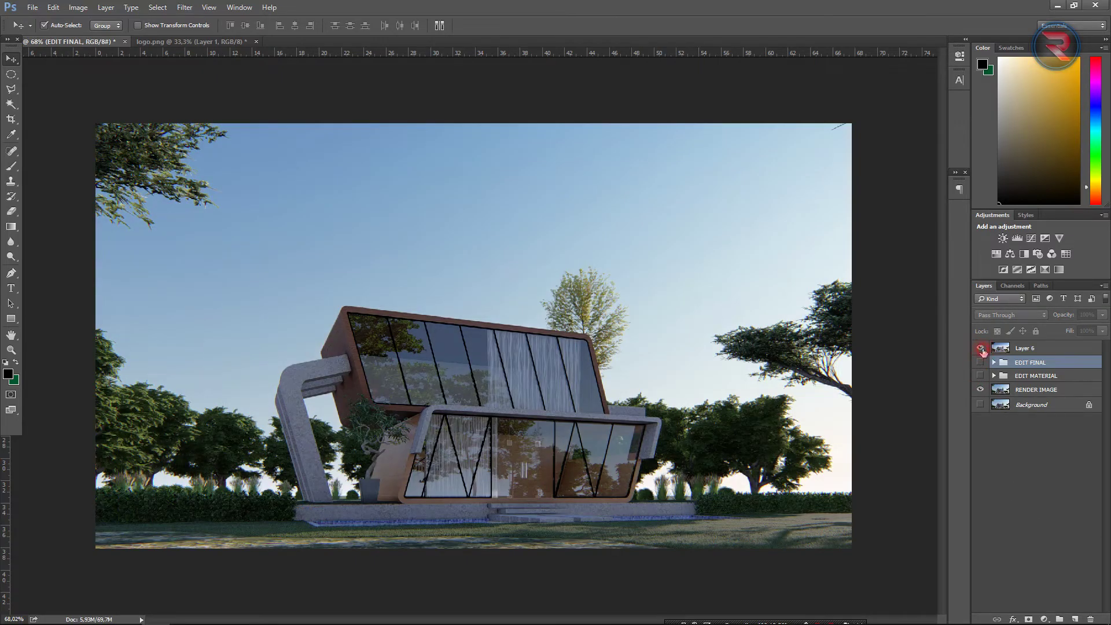
pyautogui.click(979, 347)
pyautogui.click(980, 349)
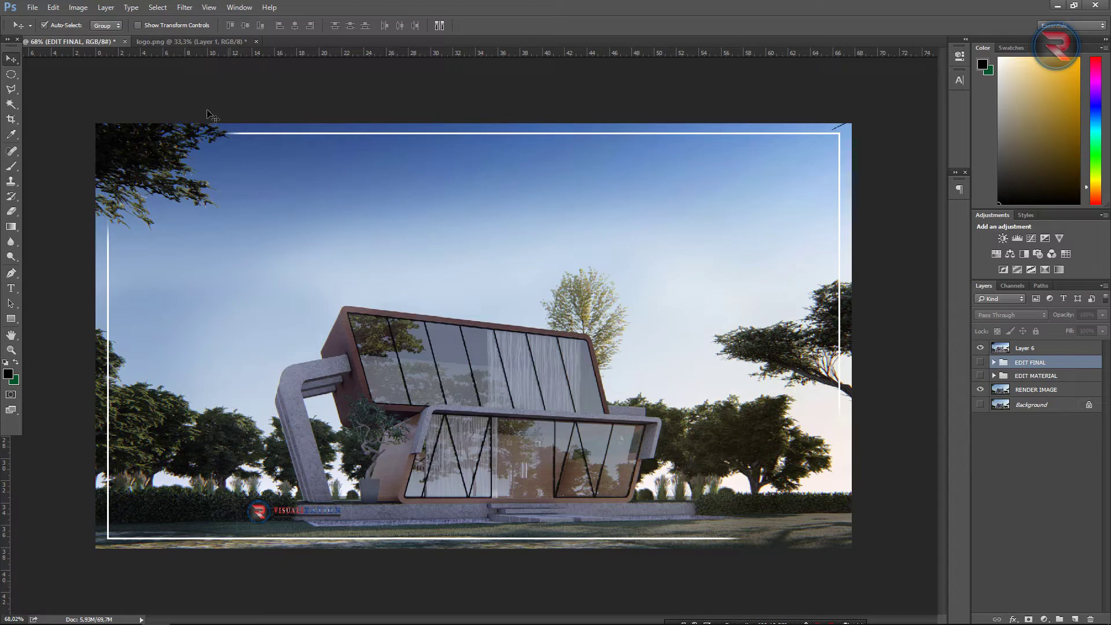
pyautogui.press('ctrl')
# In Save for Web, choose JPEG format and scale the image to 150 percent.
pyautogui.hotkey('ctrl', 'alt', 'shift', 's')
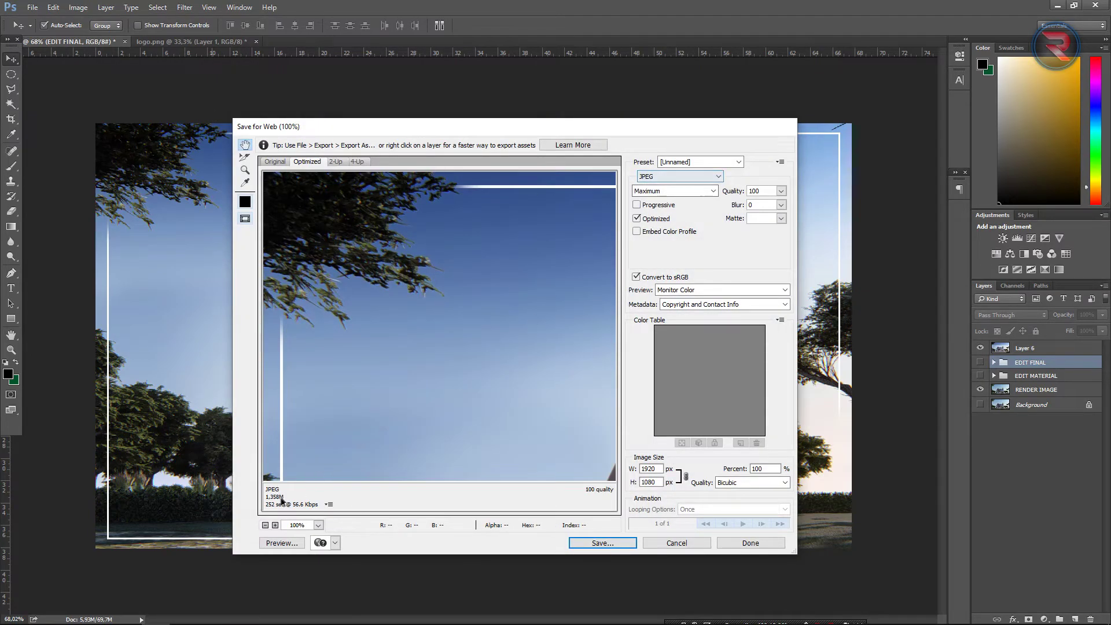
pyautogui.click(675, 177)
pyautogui.click(649, 193)
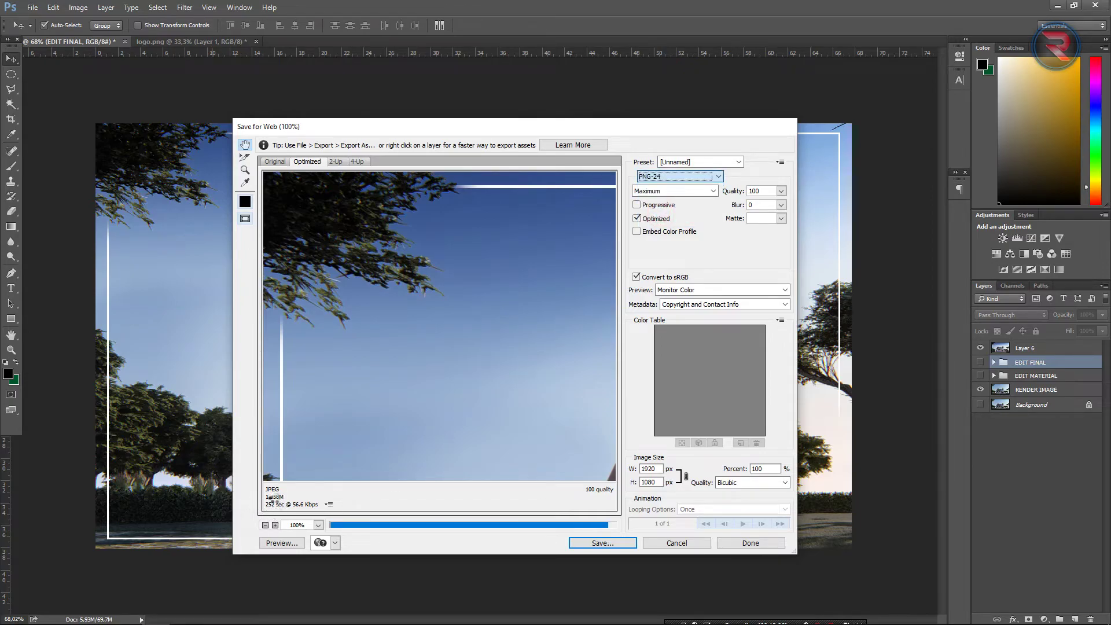
pyautogui.click(675, 178)
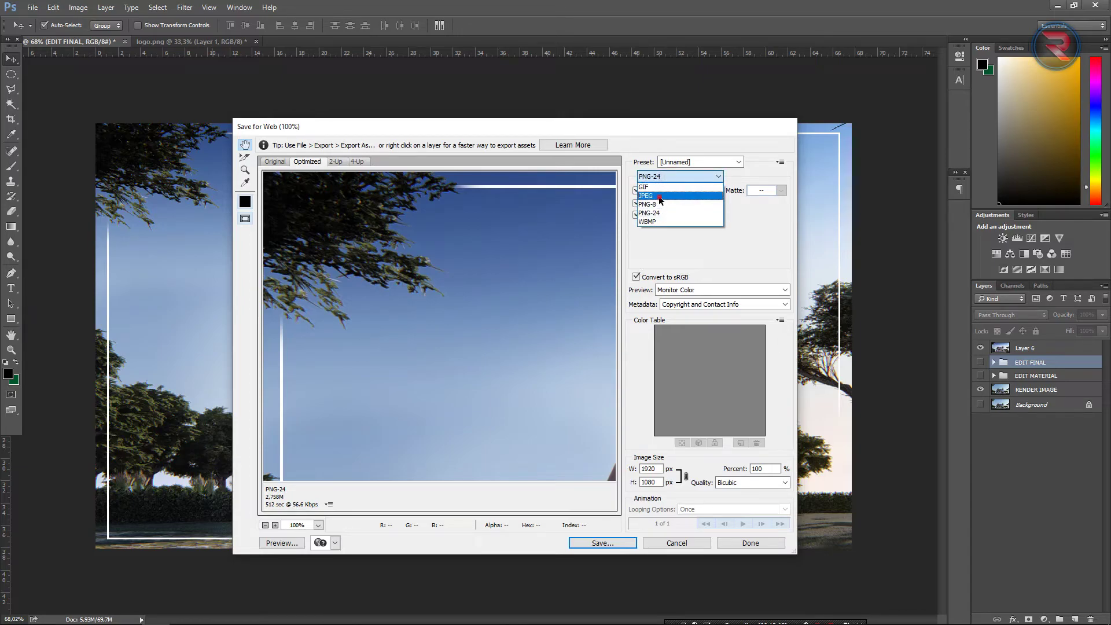
pyautogui.click(659, 196)
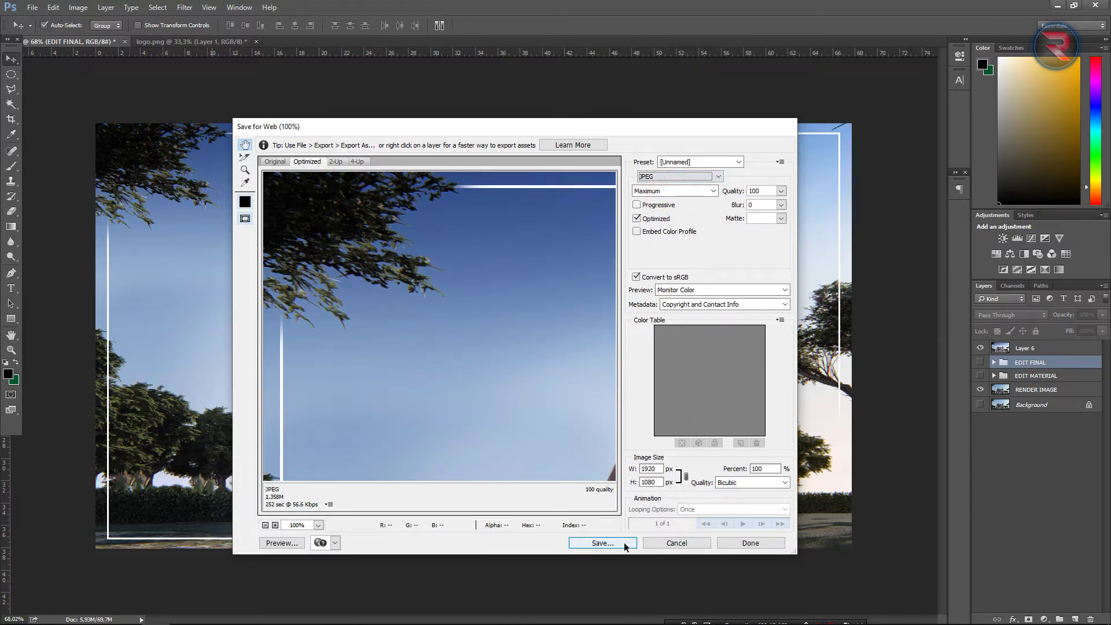
pyautogui.doubleClick(770, 471)
pyautogui.write('150')
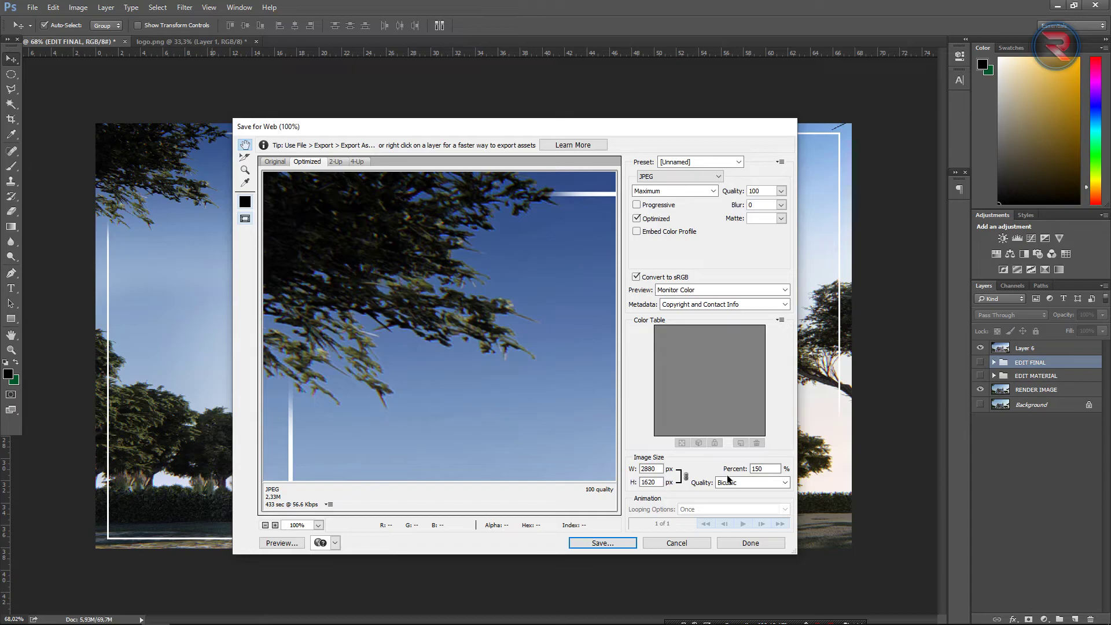
# Save the export as '1 FINAL RENDER' and confirm the format options.
pyautogui.press('Return')
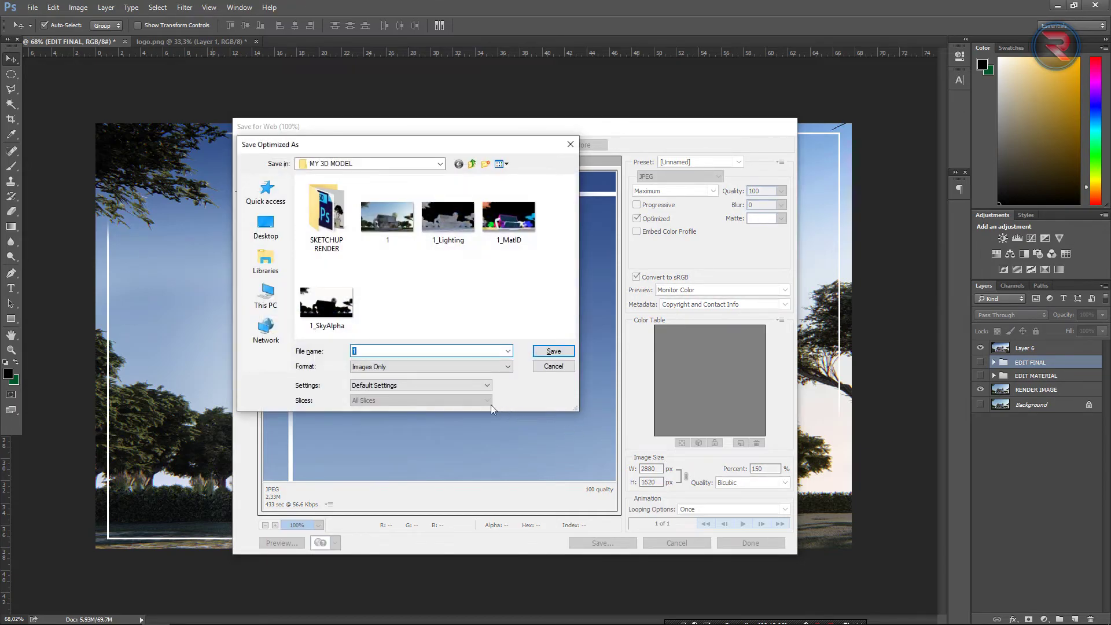
pyautogui.write('FINAL RENDER')
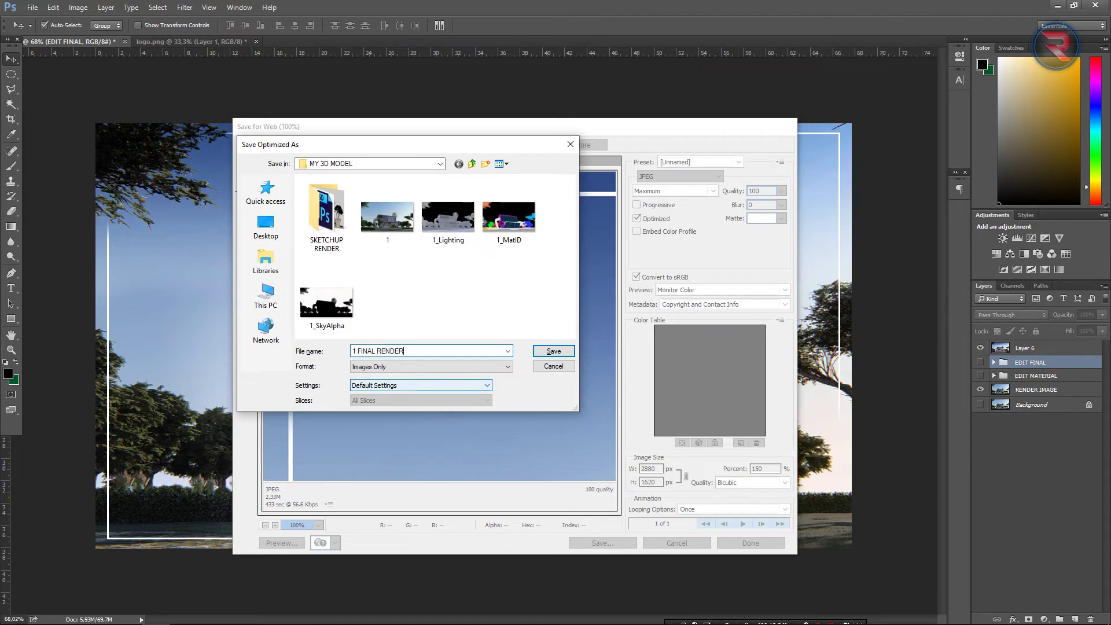
pyautogui.press('Return')
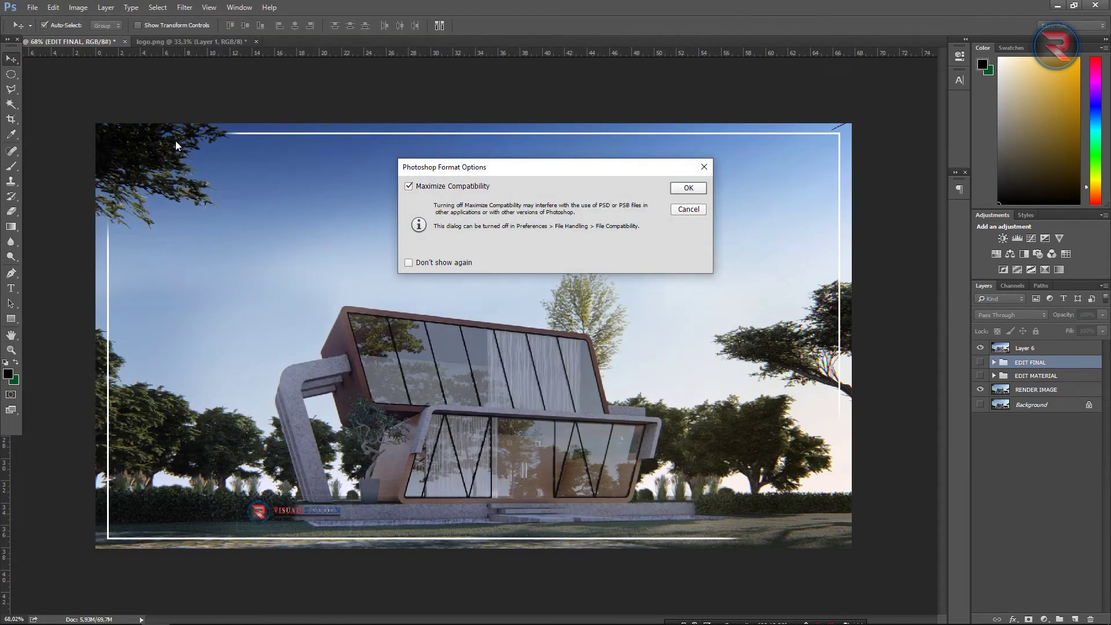
pyautogui.press('Return')
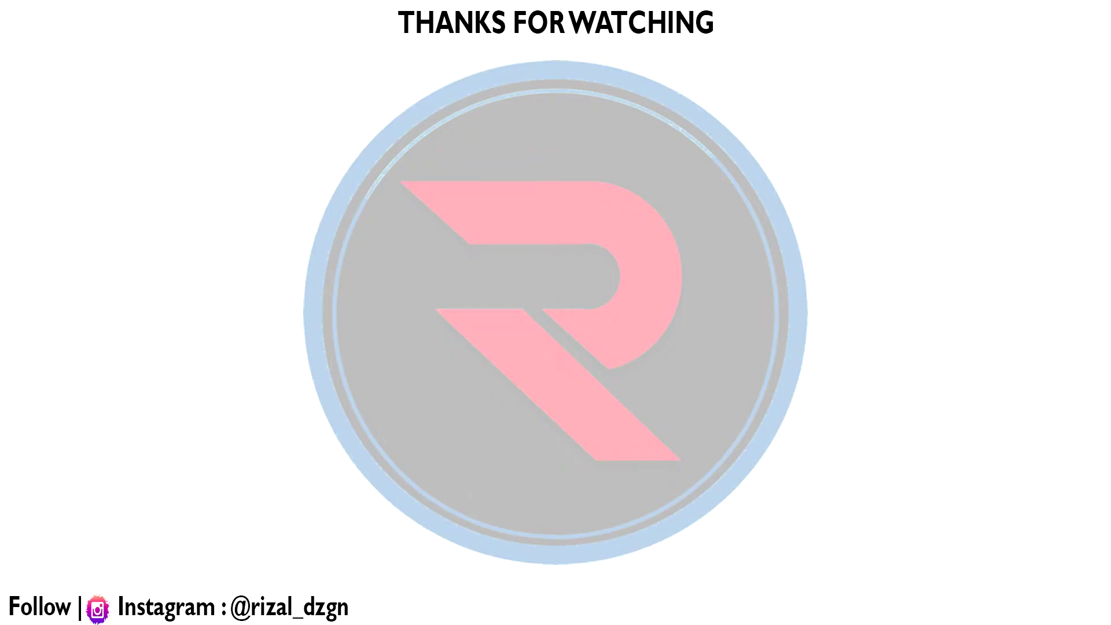